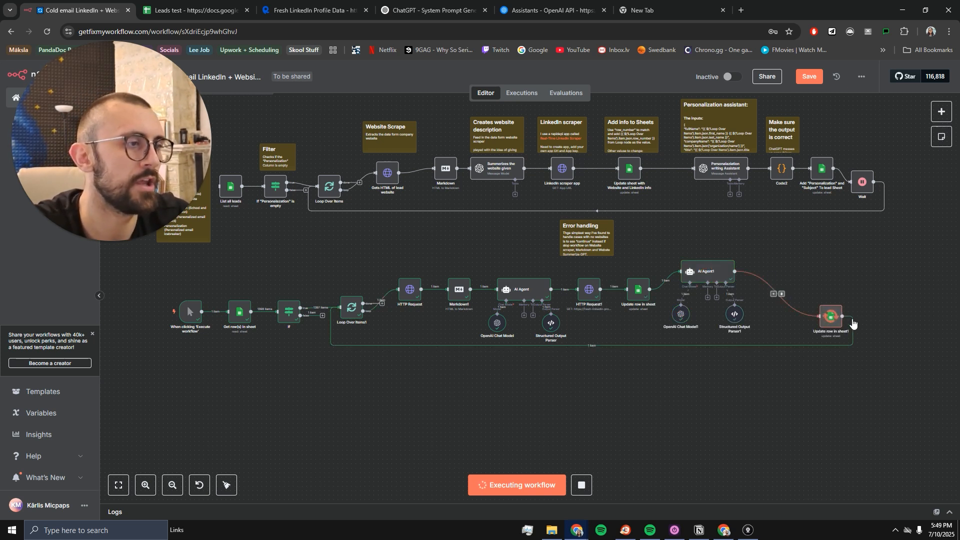
Step: Review the generated subject and icebreaker cells of the first leads in the Leads test spreadsheet
left_click(173, 6)
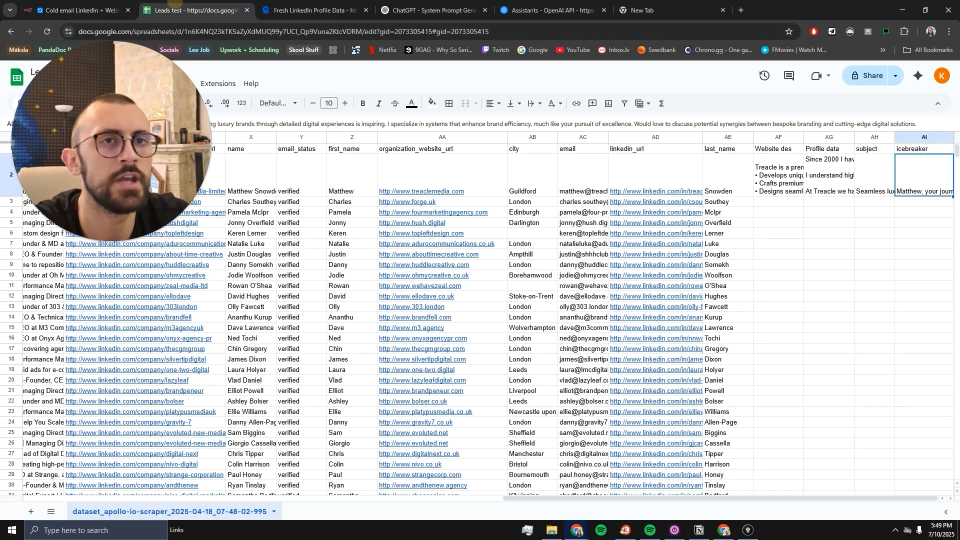
left_click(867, 256)
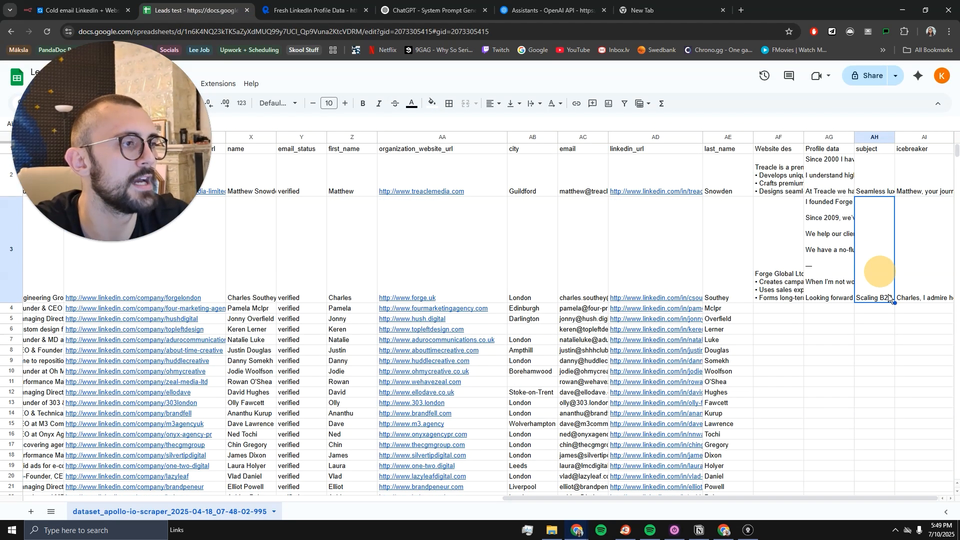
left_click(921, 247)
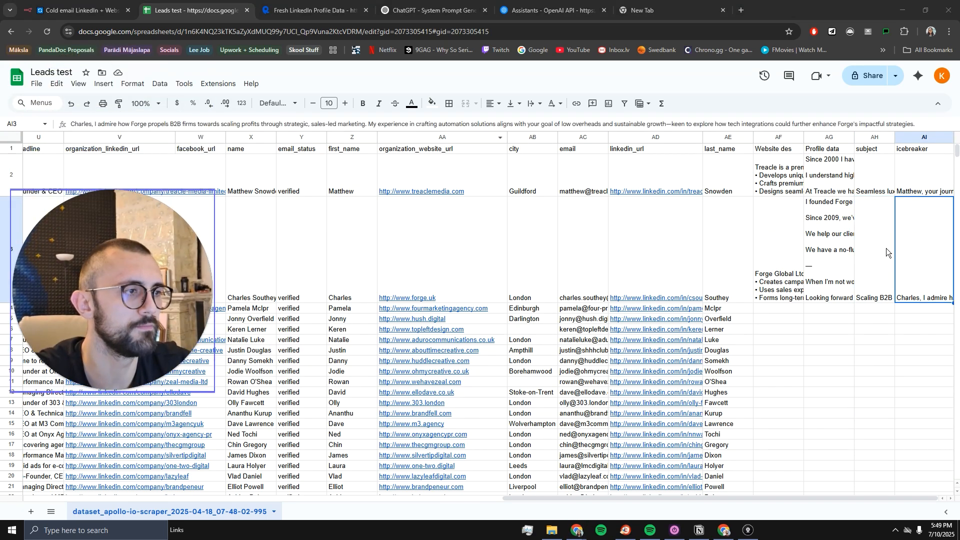
left_click(885, 248)
scroll(676, 289, "down", 8)
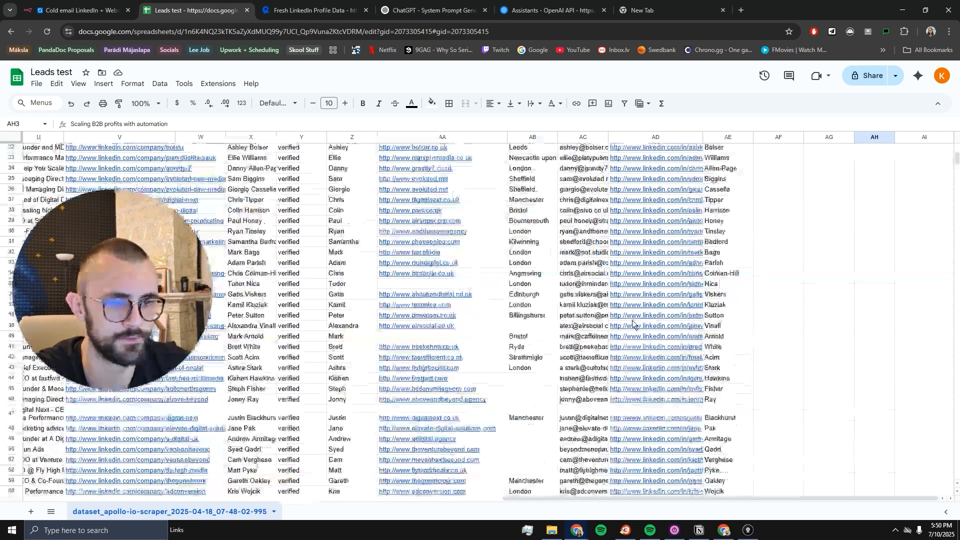
scroll(632, 322, "up", 8)
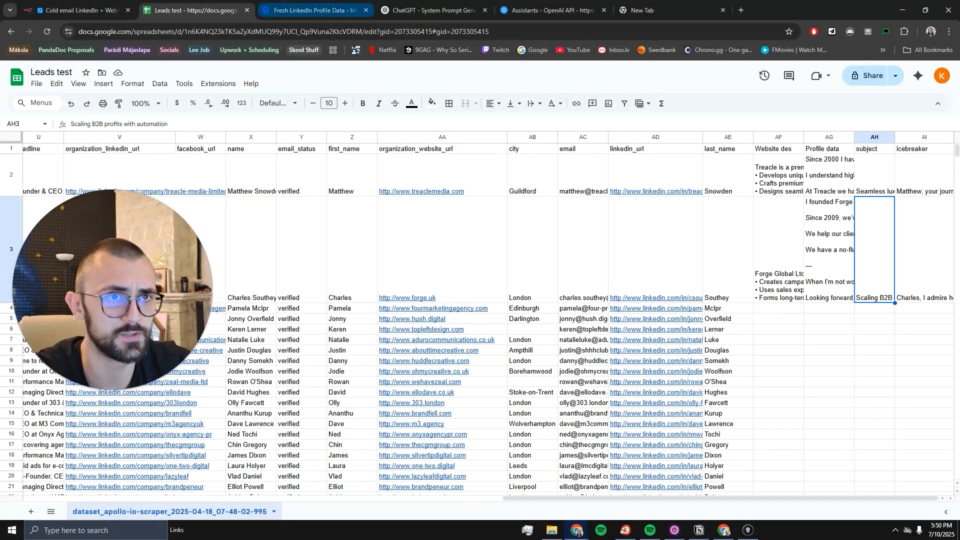
left_click(312, 11)
left_click(430, 11)
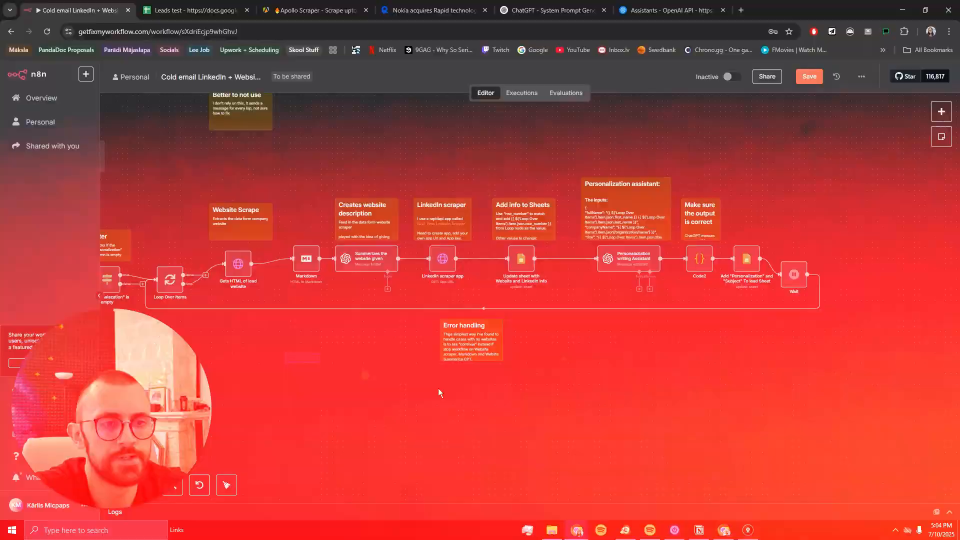
Step: Examine the existing workflow's nodes from List all leads through the website scrape and summary to the LinkedIn scraper
left_click_drag(378, 381, 764, 391)
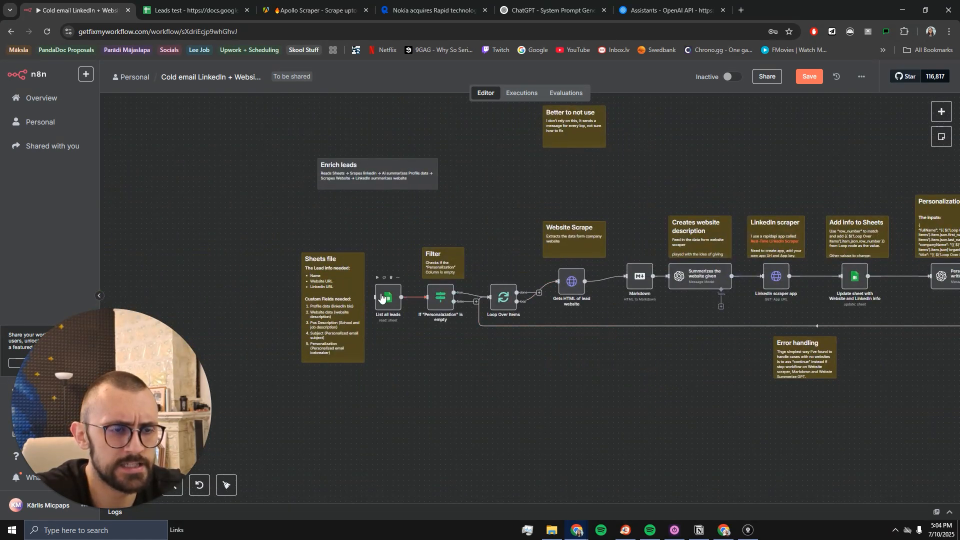
left_click_drag(502, 364, 485, 355)
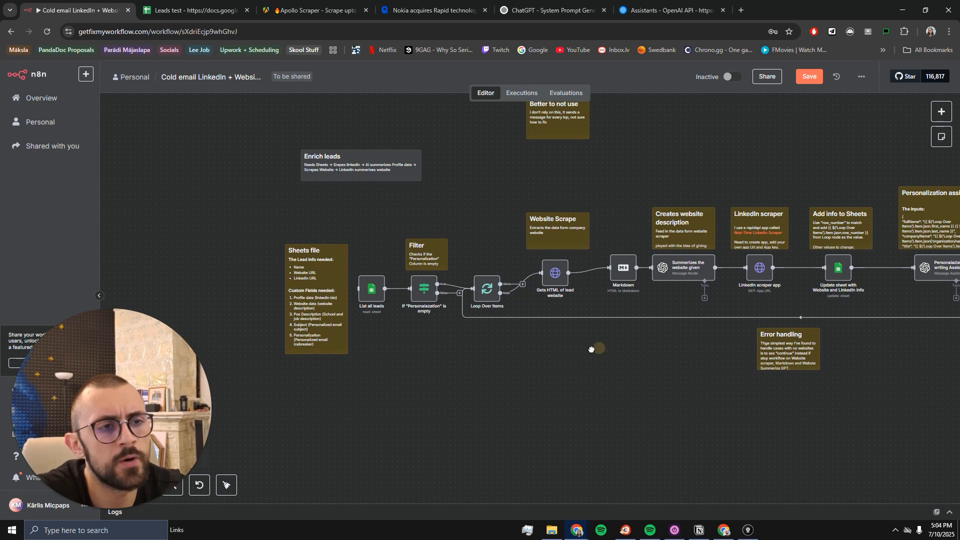
left_click_drag(591, 350, 469, 348)
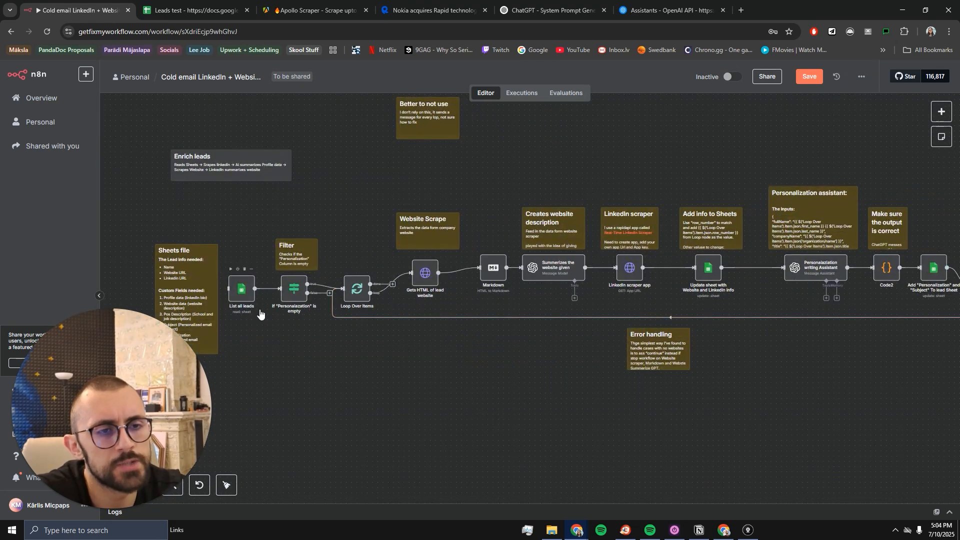
left_click_drag(414, 353, 337, 351)
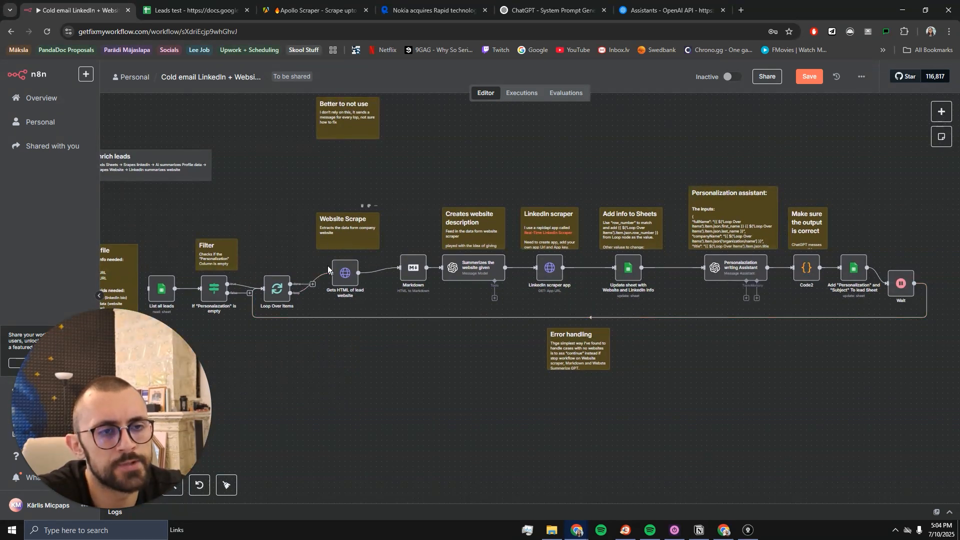
left_click_drag(461, 164, 385, 165)
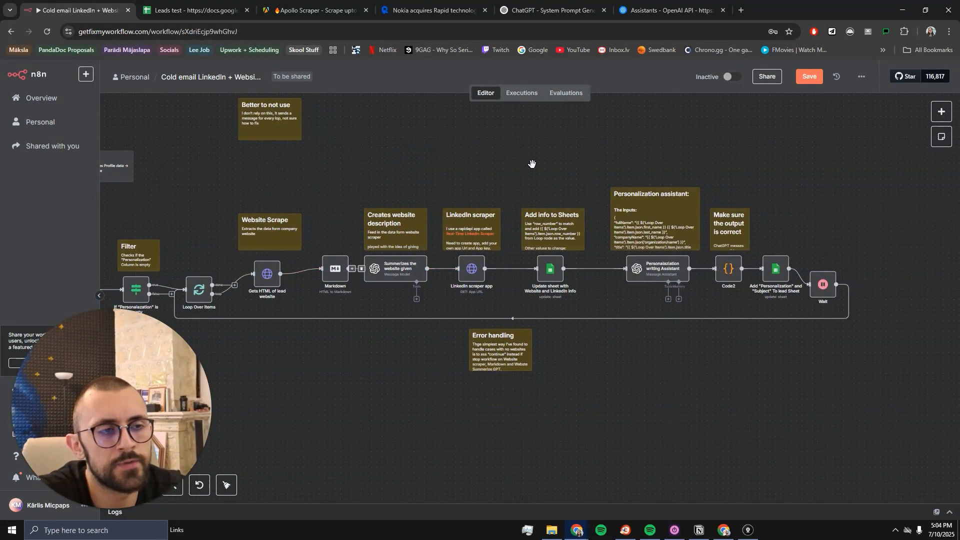
left_click_drag(533, 164, 365, 171)
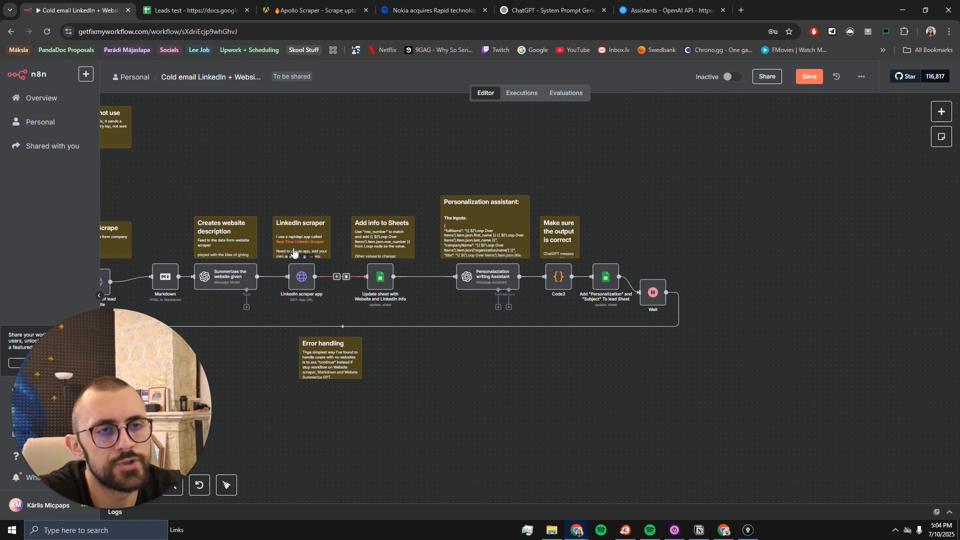
Step: Check the RapidAPI hub page, then return to the workflow and view its final nodes after the LinkedIn scraper
left_click(315, 10)
left_click(417, 9)
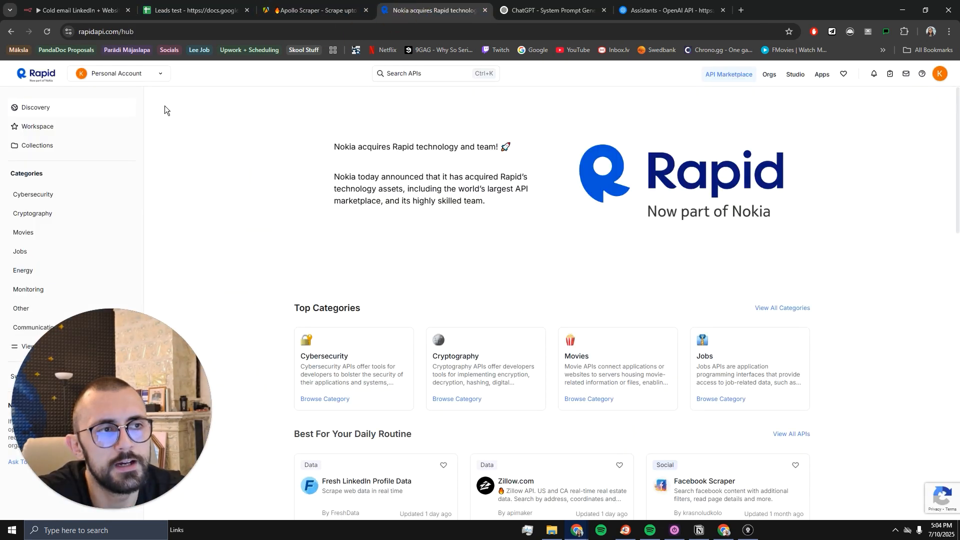
left_click(80, 10)
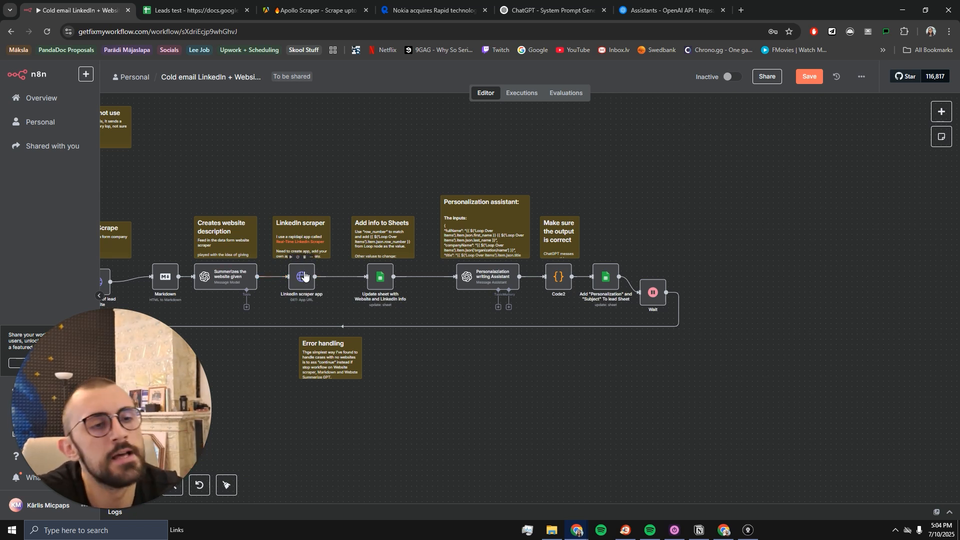
left_click_drag(604, 207, 531, 199)
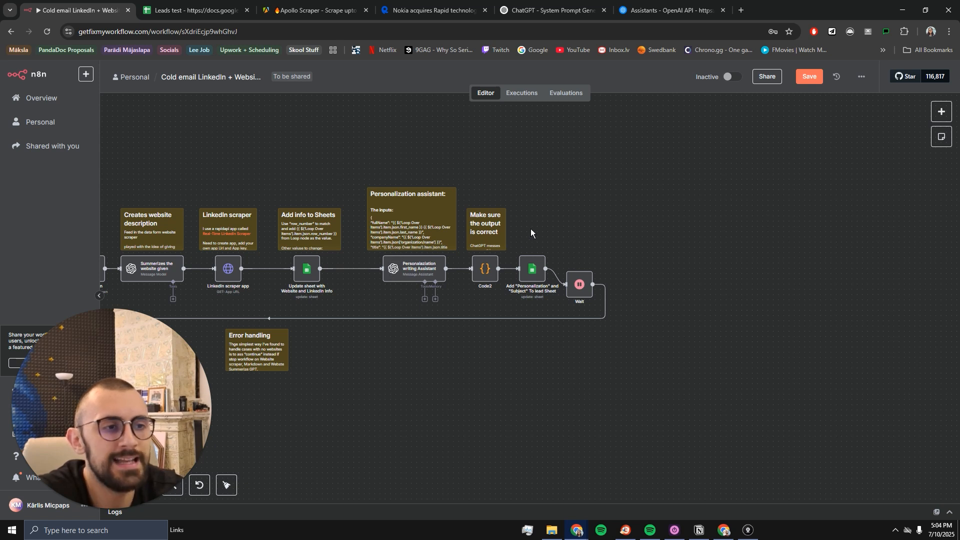
Step: Add a manual trigger node in the empty canvas area below the existing workflow
left_click_drag(361, 363, 657, 350)
scroll(657, 351, "down", 1)
left_click_drag(361, 361, 442, 339)
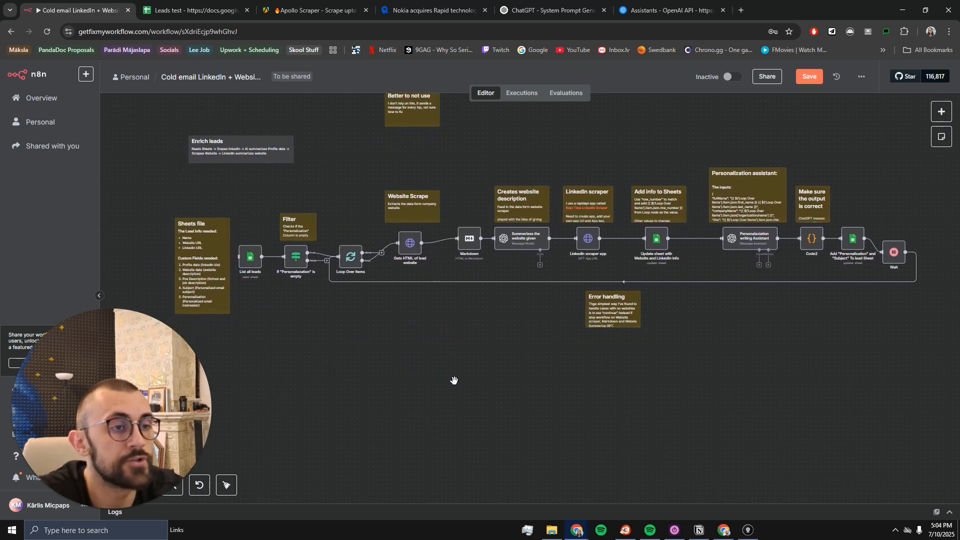
left_click_drag(471, 381, 468, 320)
left_click(938, 113)
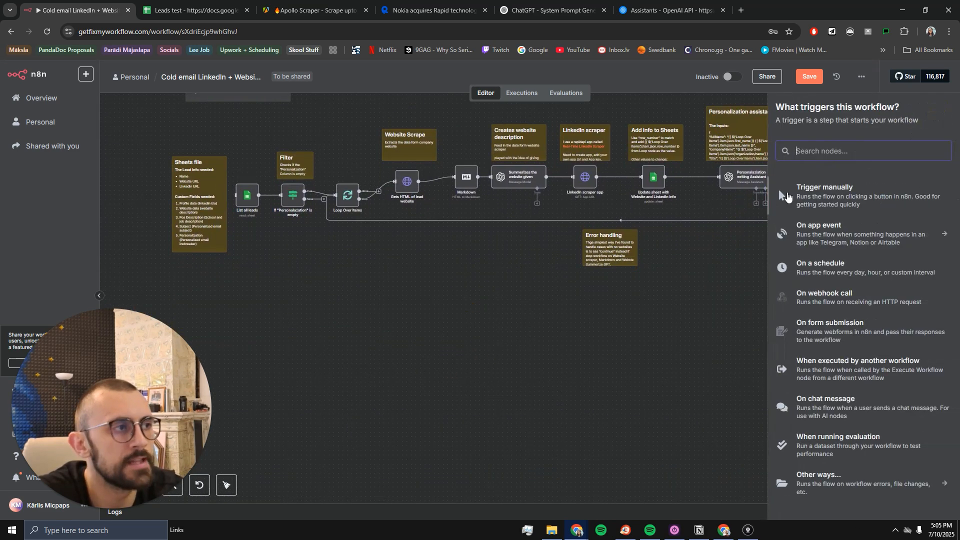
left_click(840, 203)
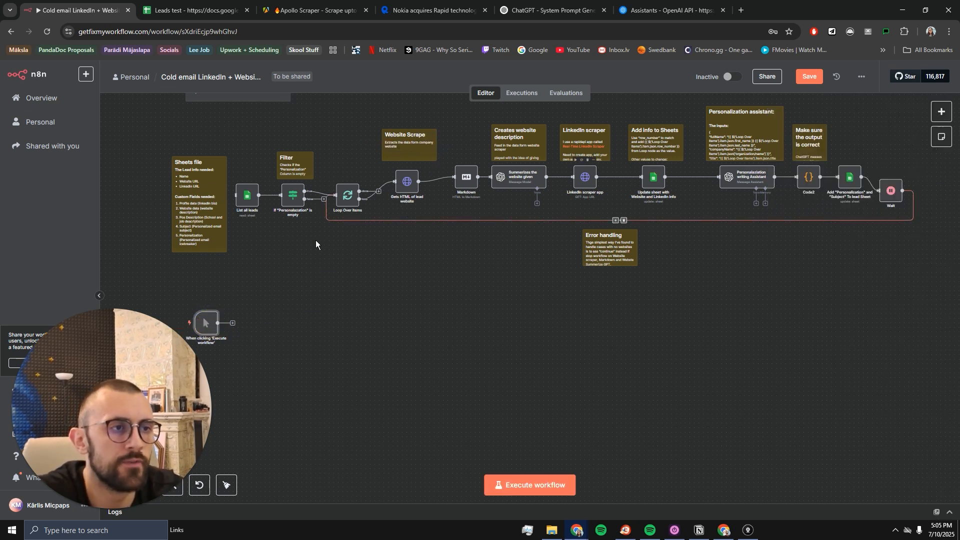
Step: Add a Google Sheets "Get row(s) in sheet" node after the manual trigger
mouse_move(199, 330)
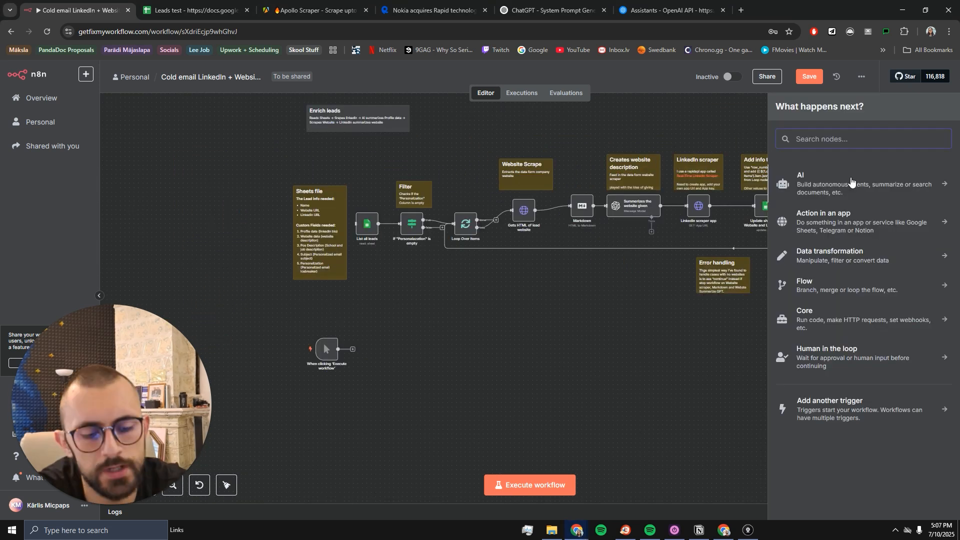
type("goog")
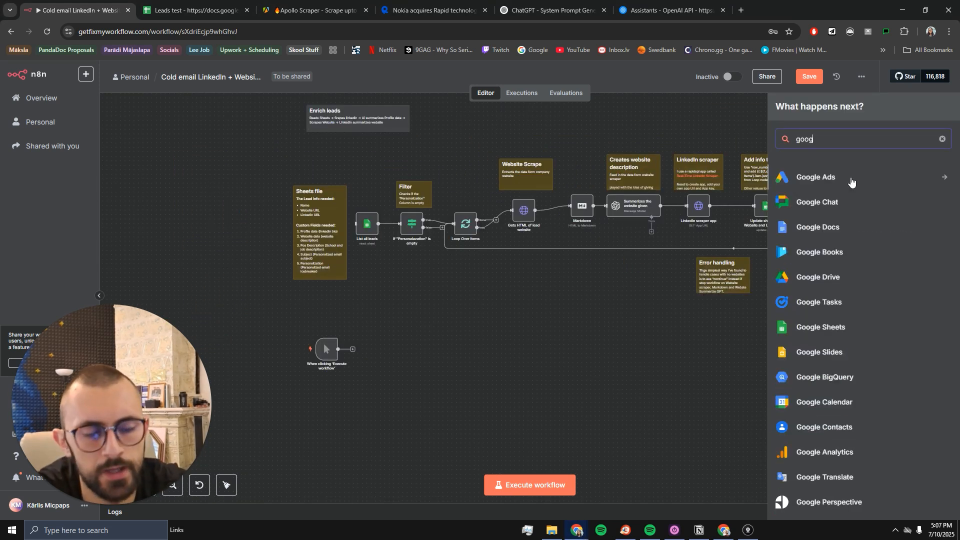
type("le shee")
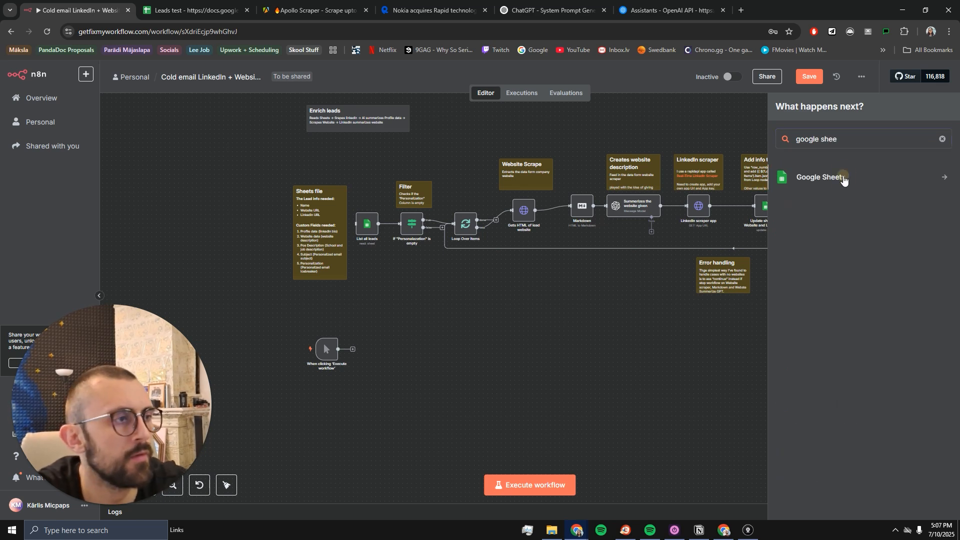
left_click(844, 180)
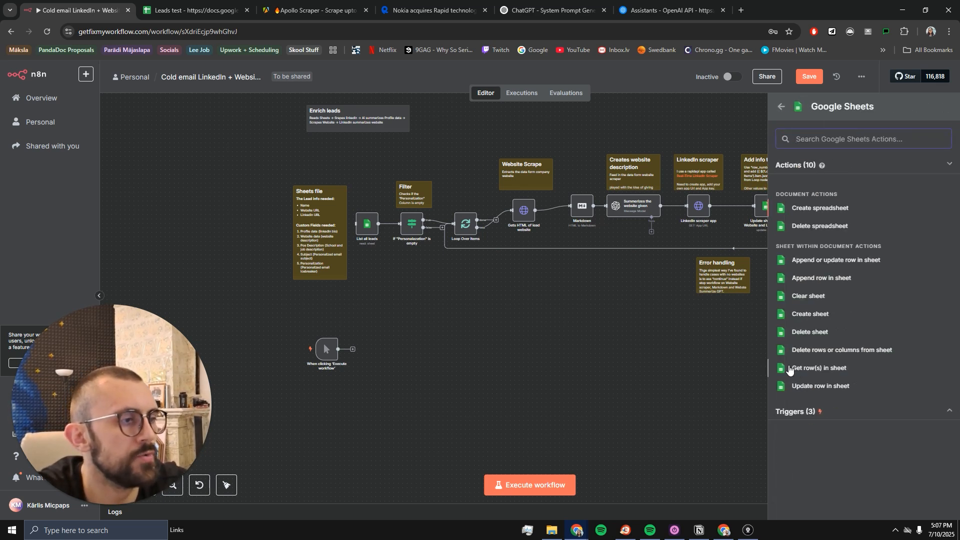
left_click(829, 368)
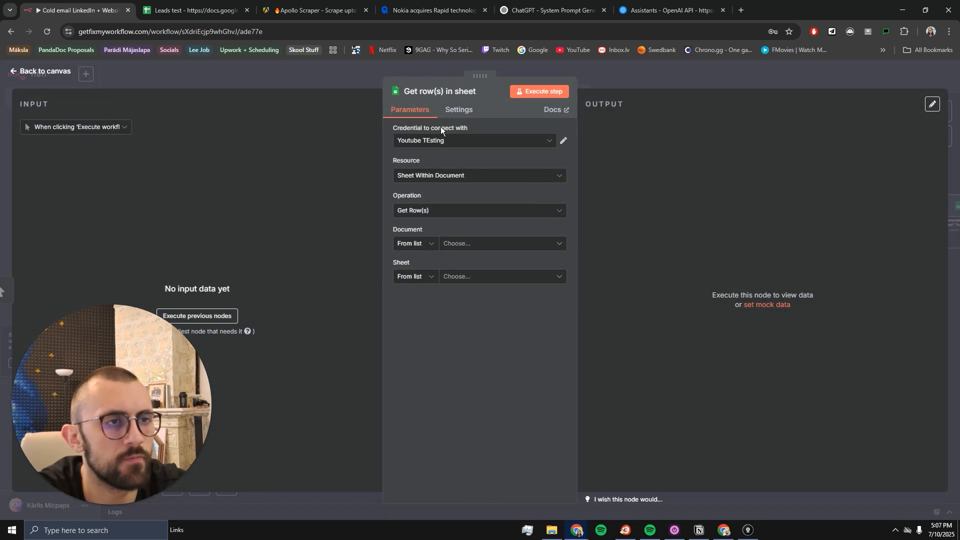
Step: Set the Get row(s) node to read the Leads test document and its dataset_apollo-io-scraper_2025-04-18_07-48-02-995 sheet
left_click(440, 142)
left_click(430, 214)
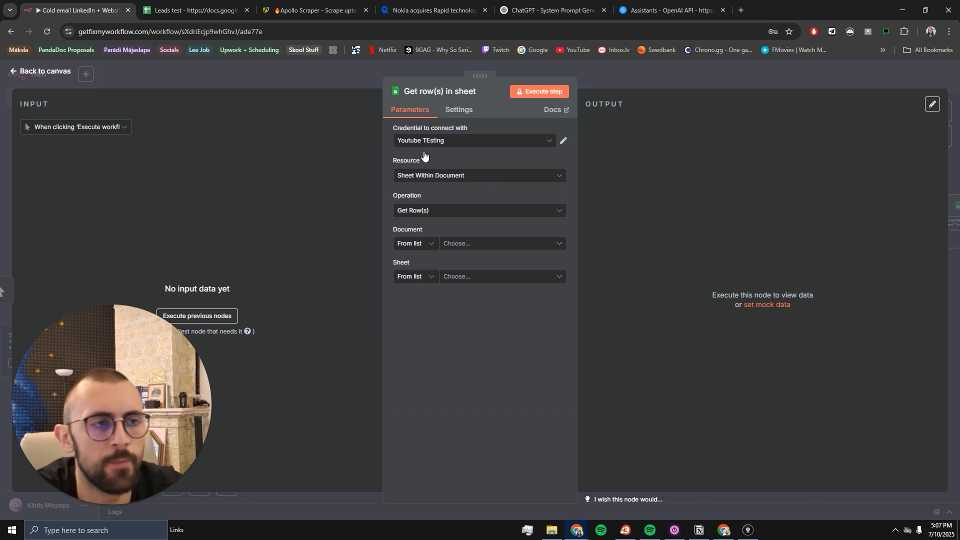
left_click(465, 244)
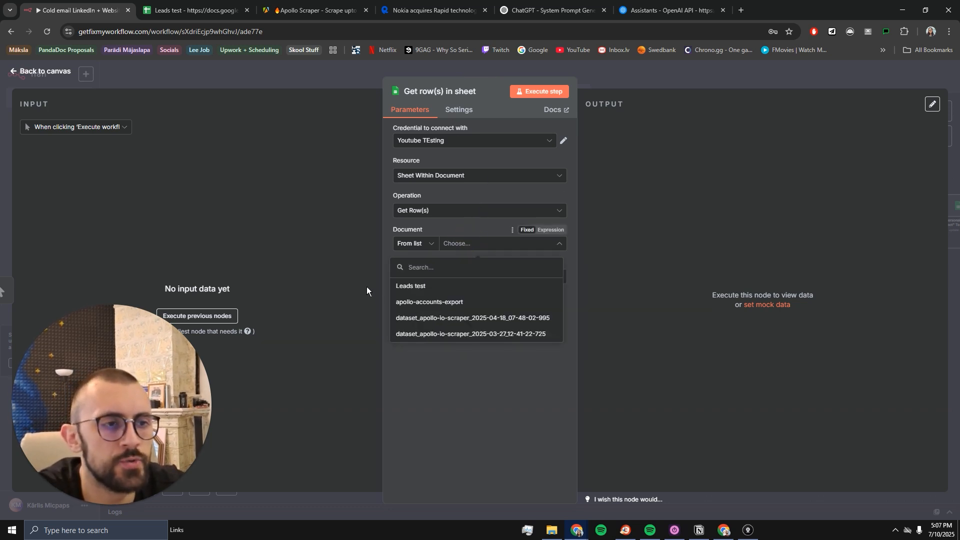
left_click(438, 289)
left_click(482, 276)
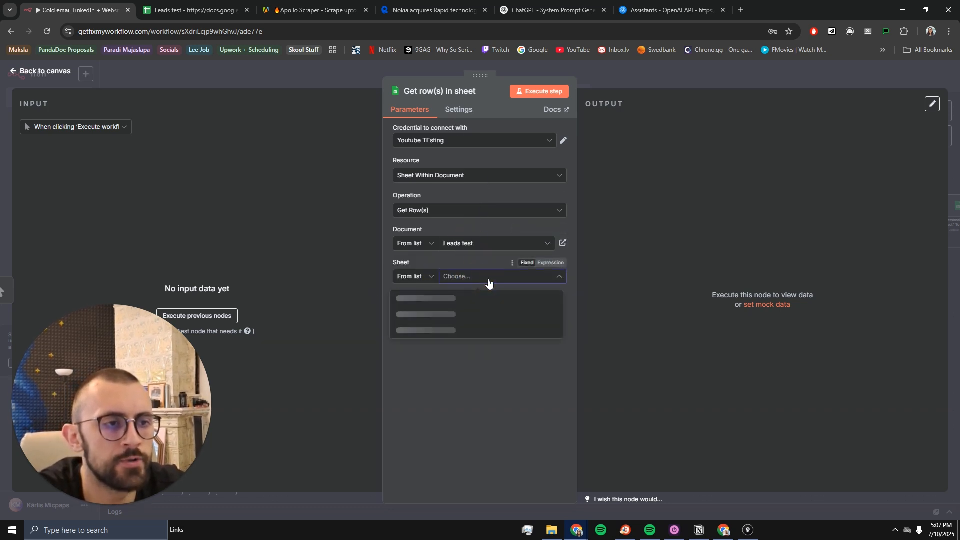
left_click(436, 297)
left_click(449, 278)
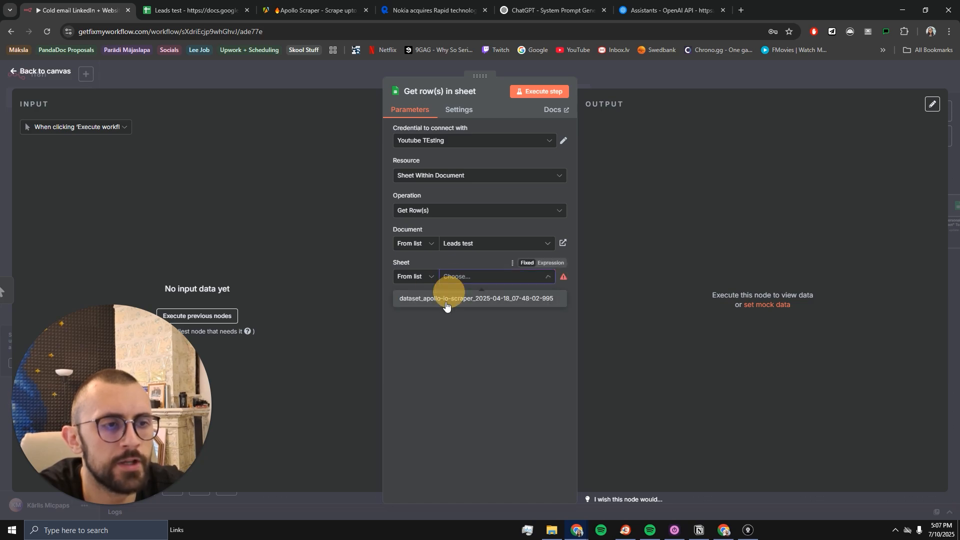
left_click(440, 304)
Step: Review the lead columns in the Leads test spreadsheet and the Apollo Scraper page on Apify
left_click(190, 4)
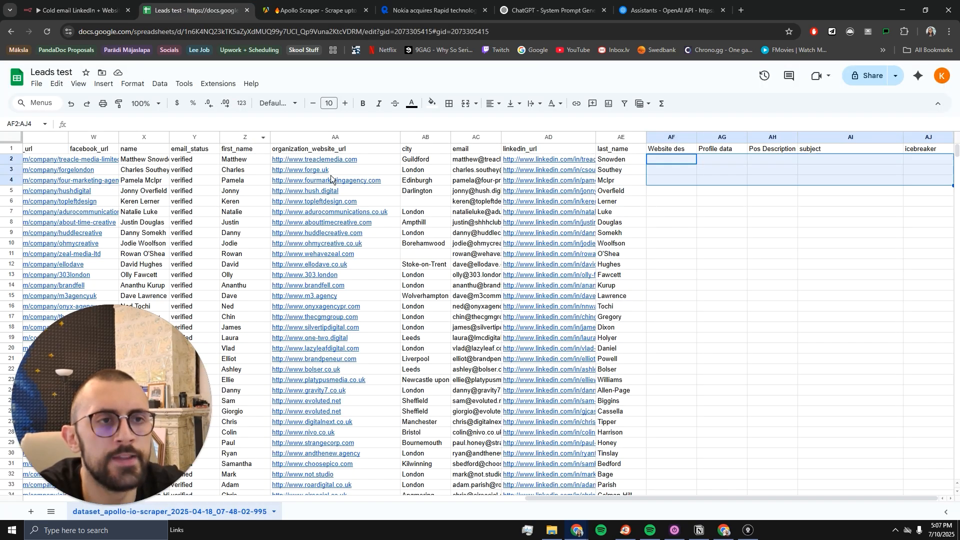
scroll(575, 189, "left", 5)
scroll(571, 187, "right", 5)
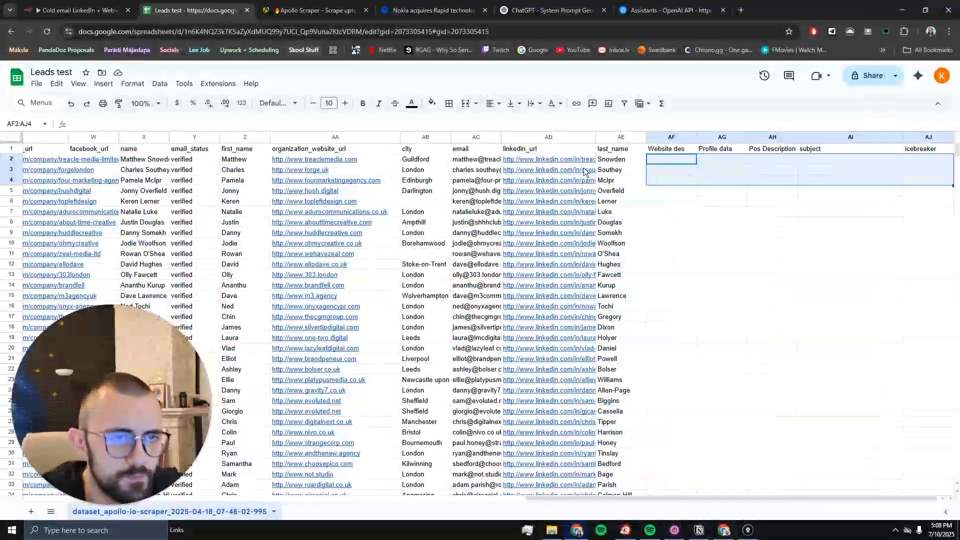
scroll(309, 290, "down", 5)
scroll(329, 308, "up", 5)
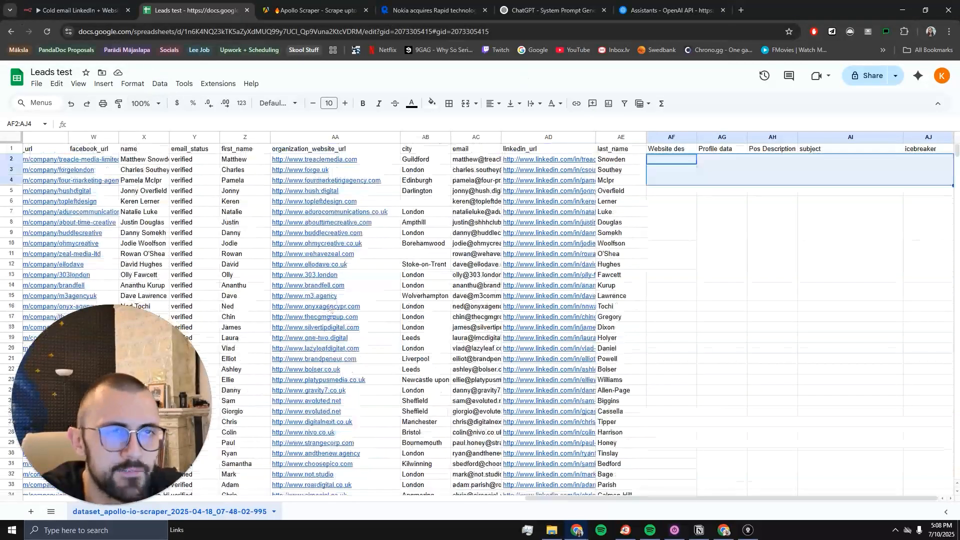
left_click(314, 10)
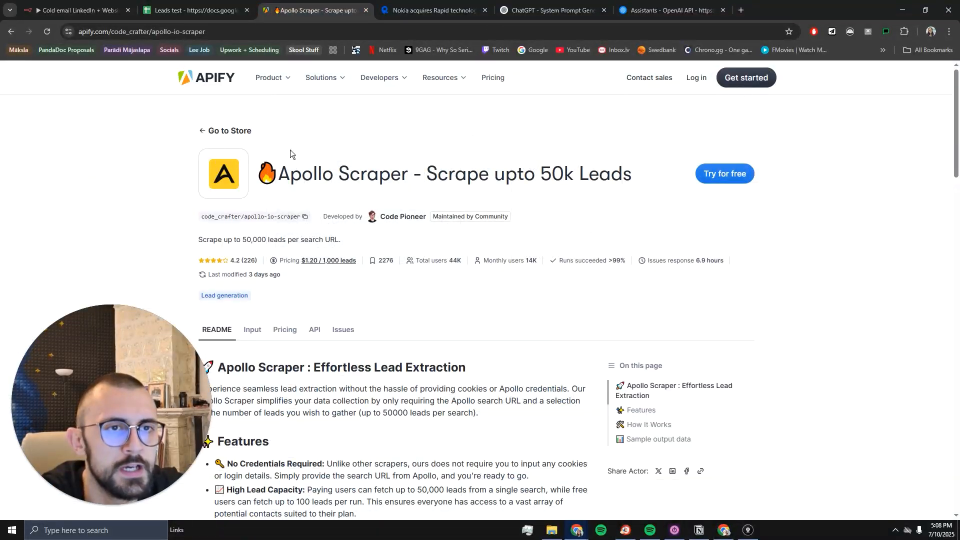
left_click_drag(285, 175, 422, 172)
Step: Return to the Leads test spreadsheet and inspect its rows and the first_name to organization_website_url headers
left_click(190, 10)
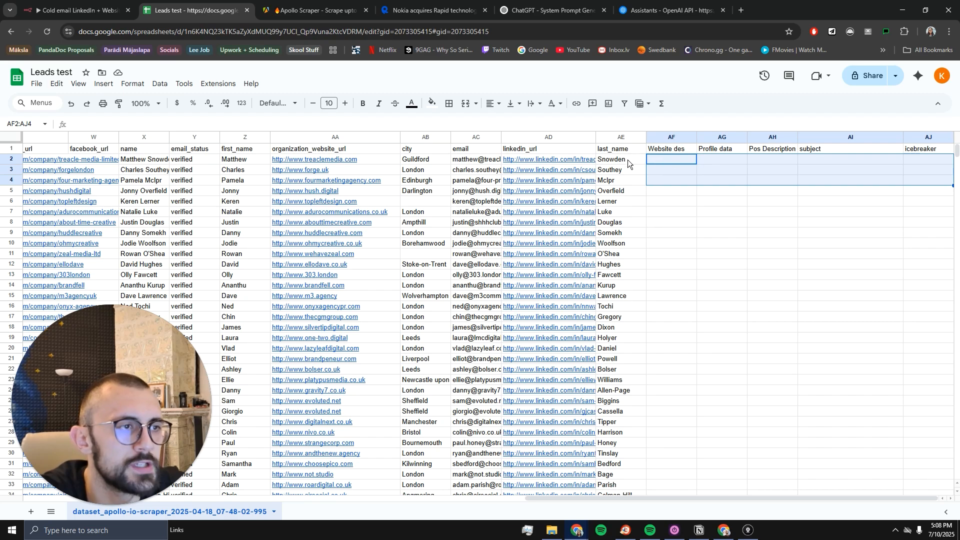
scroll(440, 225, "down", 15)
scroll(432, 247, "up", 12)
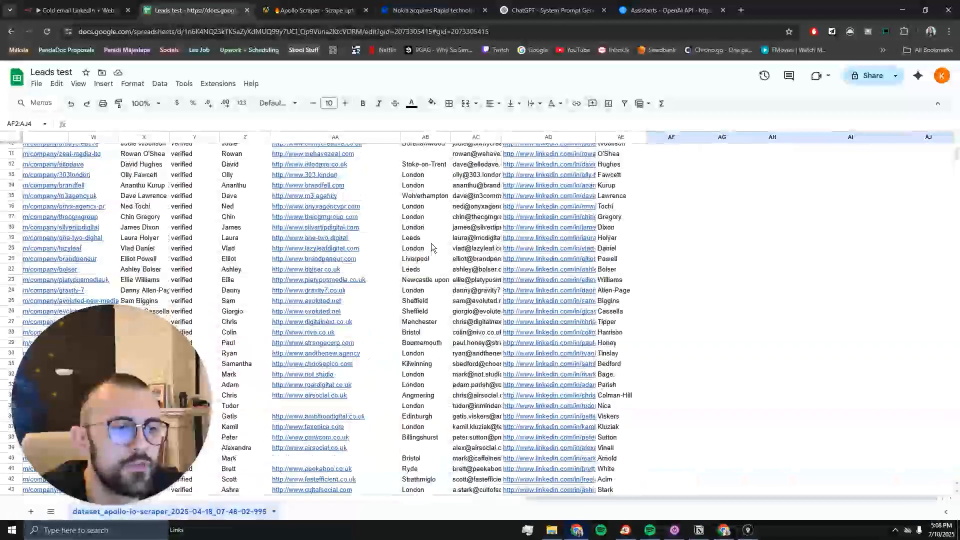
scroll(435, 240, "up", 3)
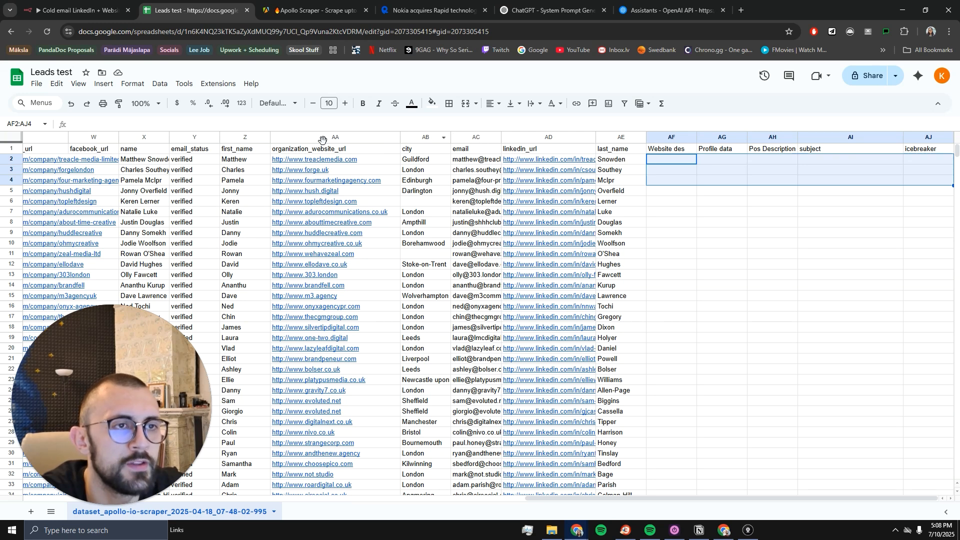
left_click(242, 150)
key("Right")
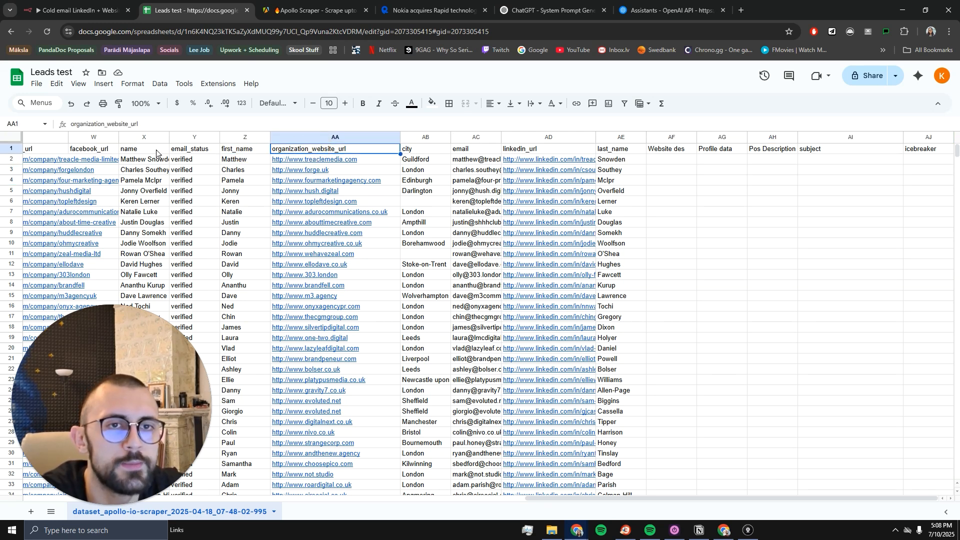
Step: Examine the lead sheet's name, email, city, linkedin_url, last_name and Website des columns
scroll(200, 204, "left", 4)
left_click(180, 150, "shift")
scroll(300, 200, "down", 5)
scroll(430, 215, "up", 5)
scroll(434, 215, "right", 3)
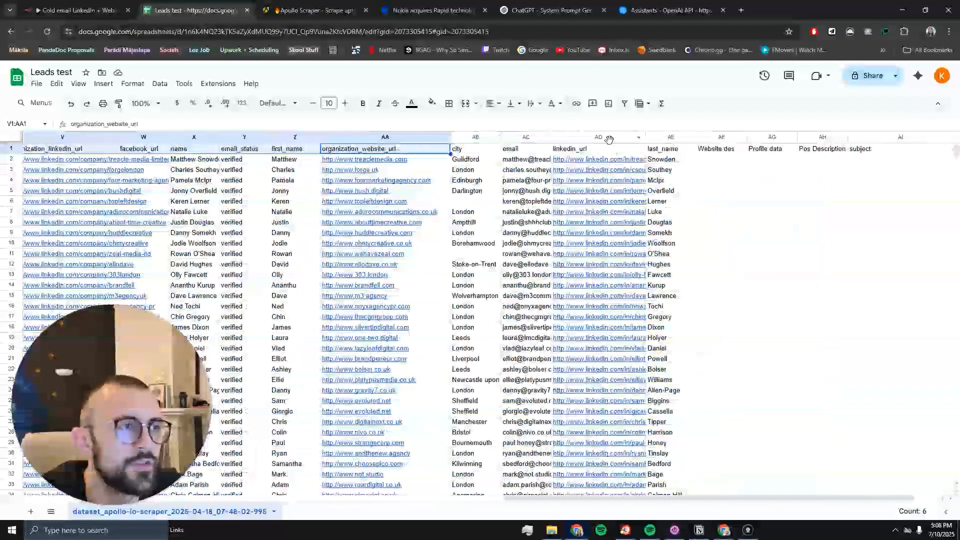
left_click(569, 149)
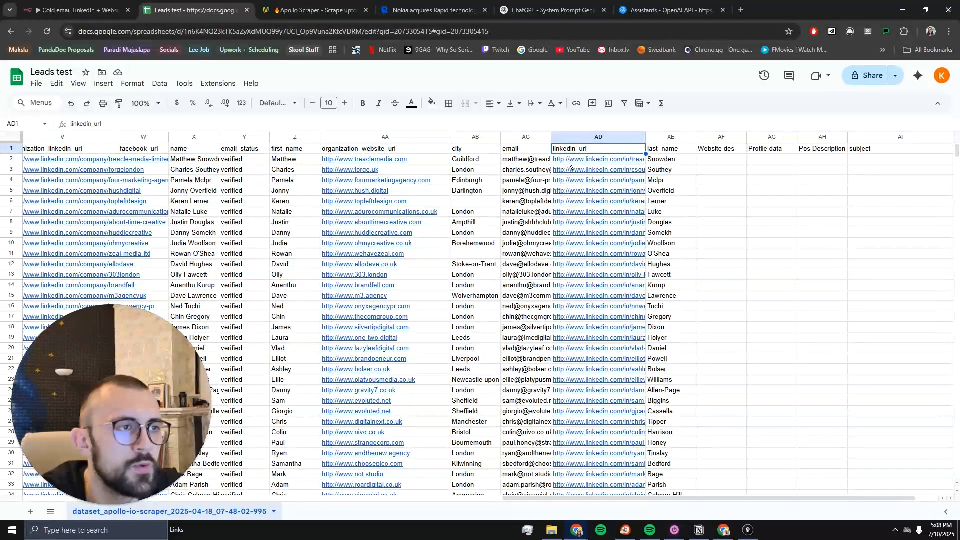
left_click(516, 150)
left_click(480, 150)
left_click(668, 150)
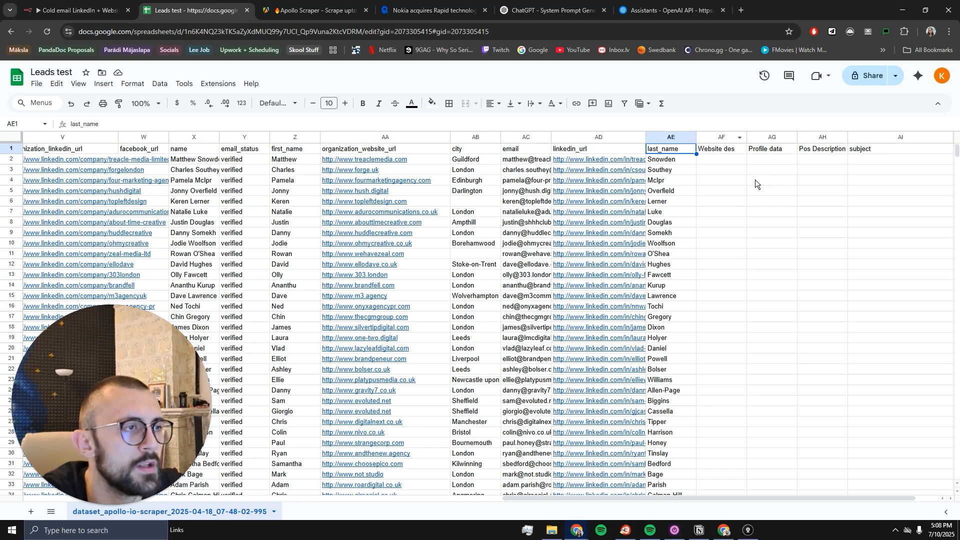
left_click(743, 160)
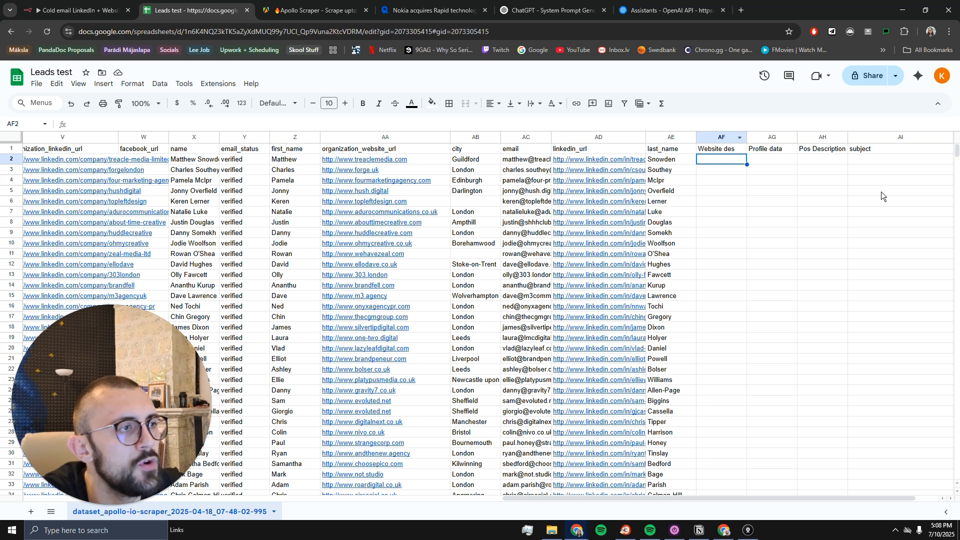
Step: Delete the Pos Description column from the lead sheet
scroll(880, 191, "right", 1)
left_click(715, 136)
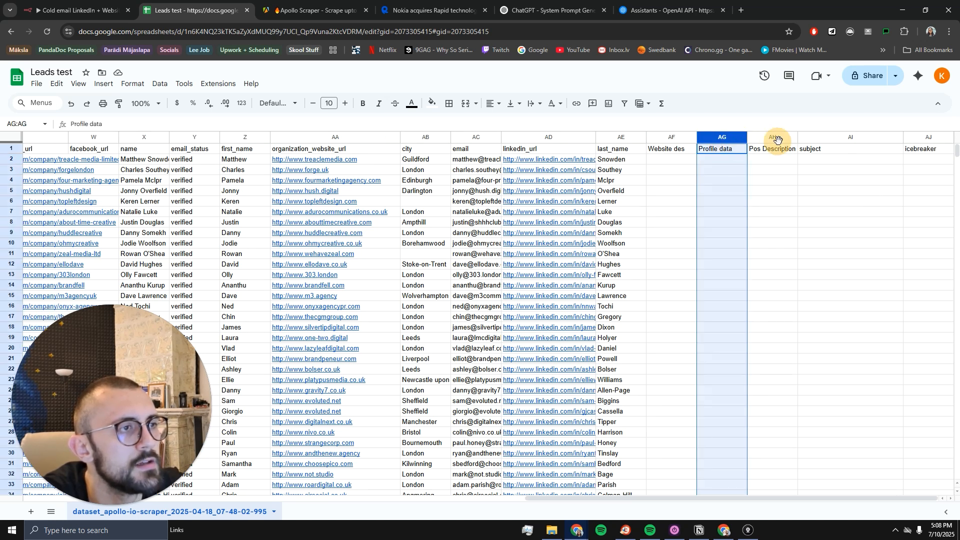
left_click(774, 134)
right_click(774, 134)
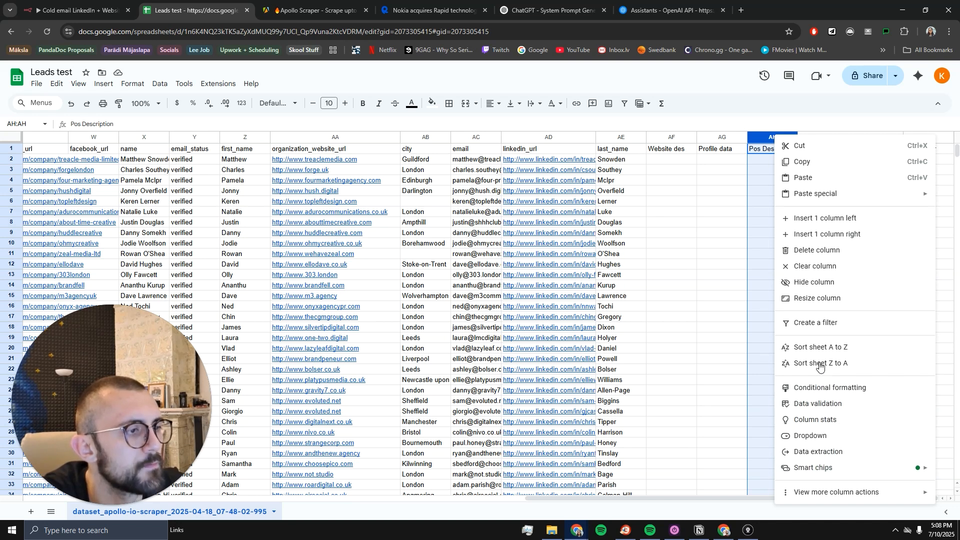
left_click(817, 251)
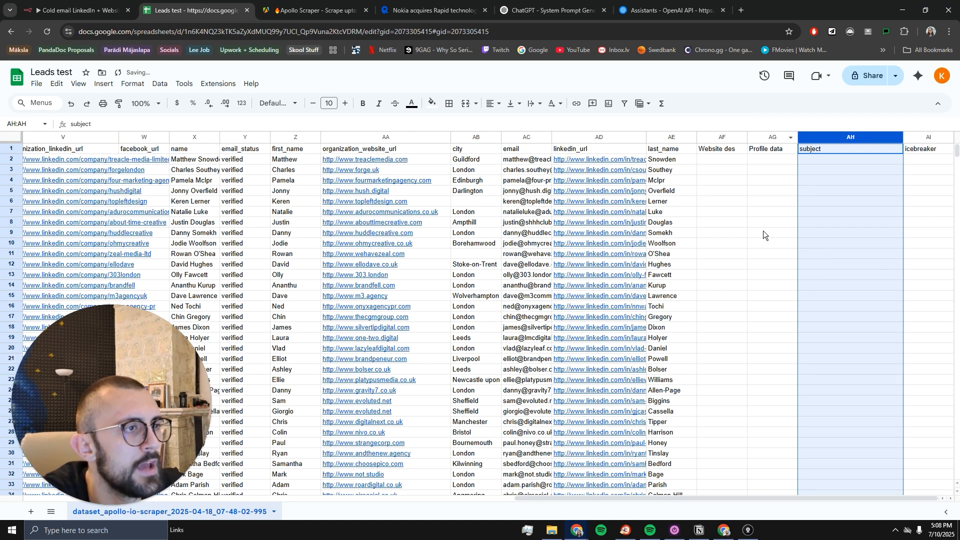
Step: Go through the Website des, Profile data, subject and icebreaker columns intended for the enriched lead data
left_click(709, 181)
left_click(765, 158)
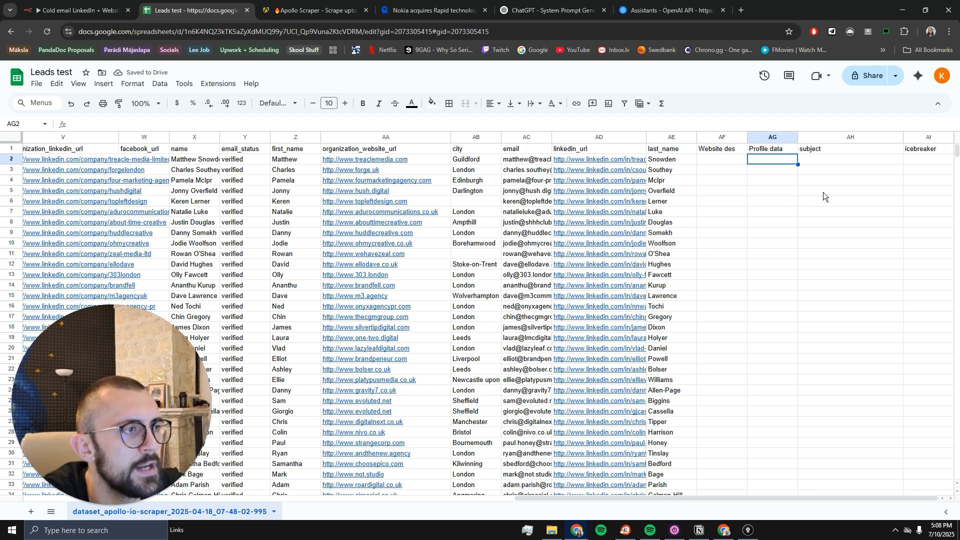
left_click(810, 164)
left_click(928, 160)
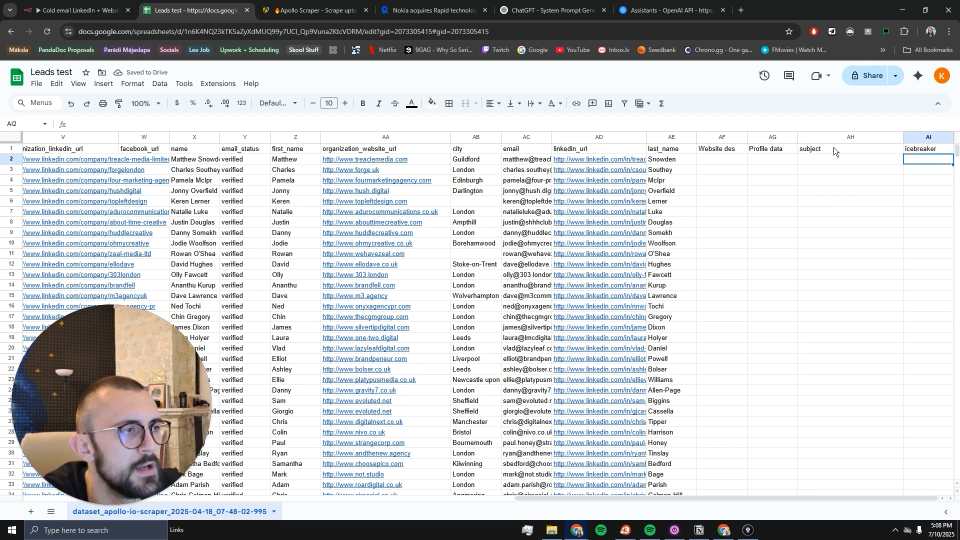
left_click_drag(856, 149, 852, 218)
left_click(928, 138)
left_click(755, 136)
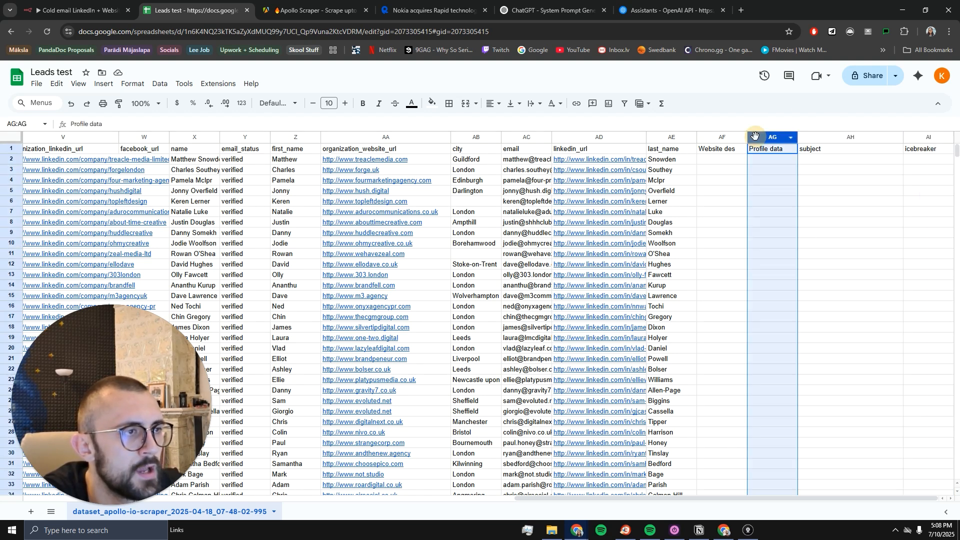
left_click(721, 137)
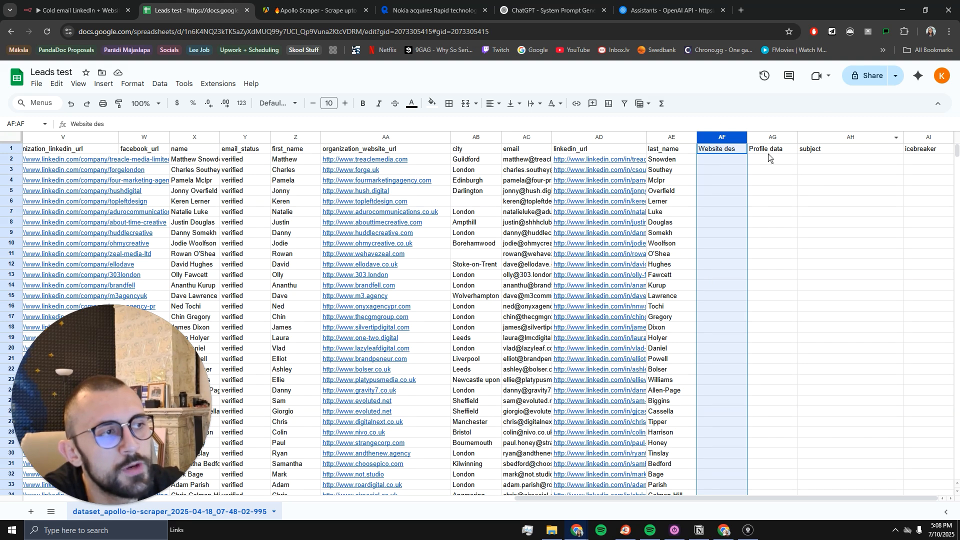
Step: Narrow the subject column and slightly widen the icebreaker column
left_click_drag(904, 137, 922, 142)
scroll(909, 170, "right", 1)
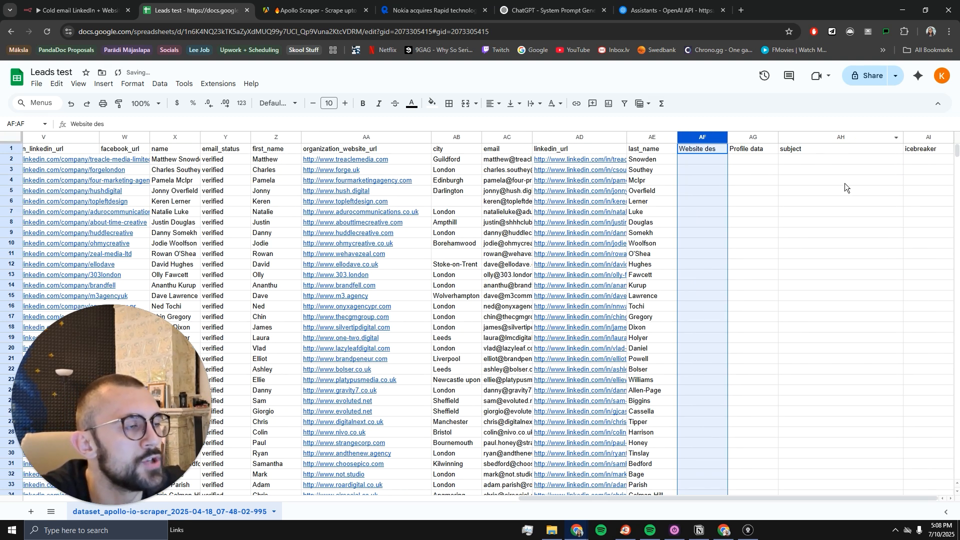
left_click_drag(901, 137, 855, 137)
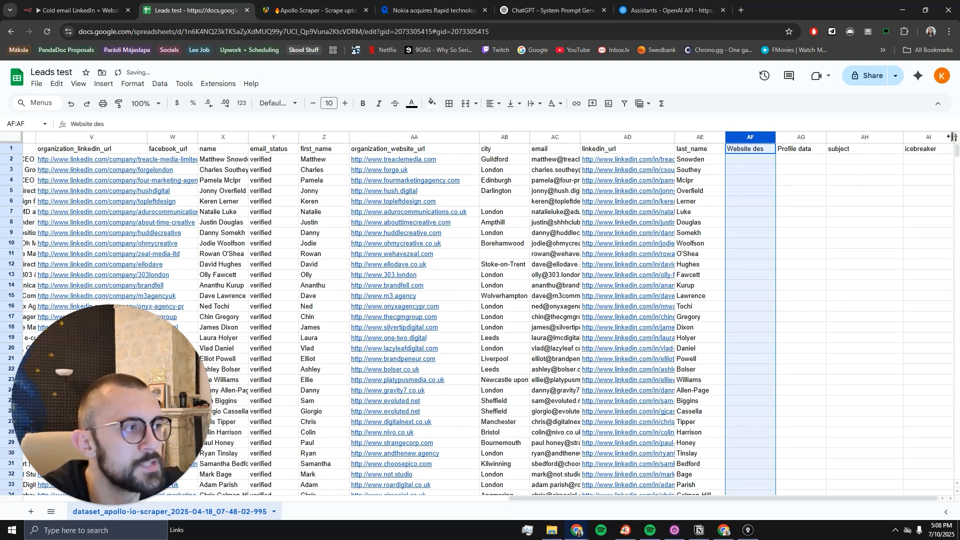
left_click_drag(952, 137, 958, 138)
left_click_drag(899, 139, 869, 138)
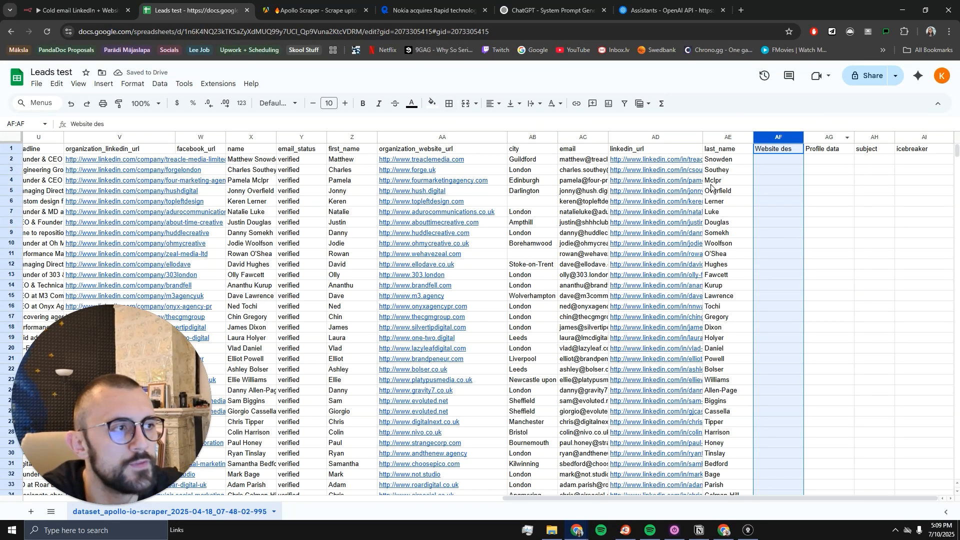
Step: Return to the n8n workflow, execute the Get row(s) in sheet node, check its output and close it
left_click(77, 10)
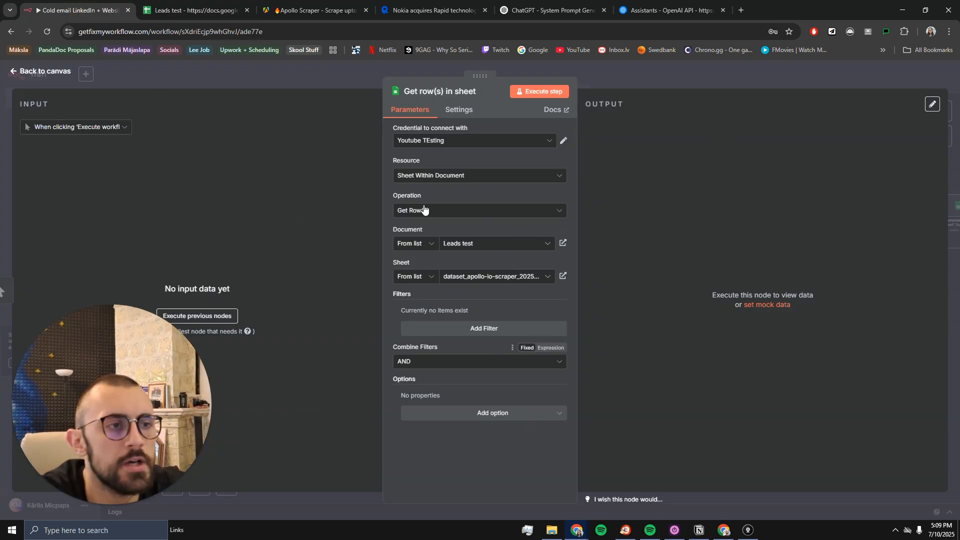
left_click(538, 92)
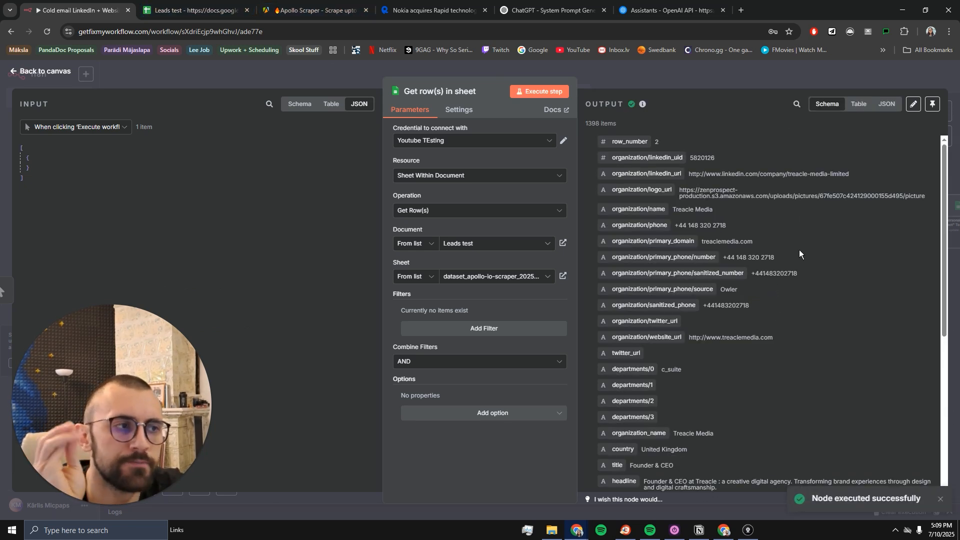
scroll(782, 256, "down", 5)
scroll(782, 255, "up", 5)
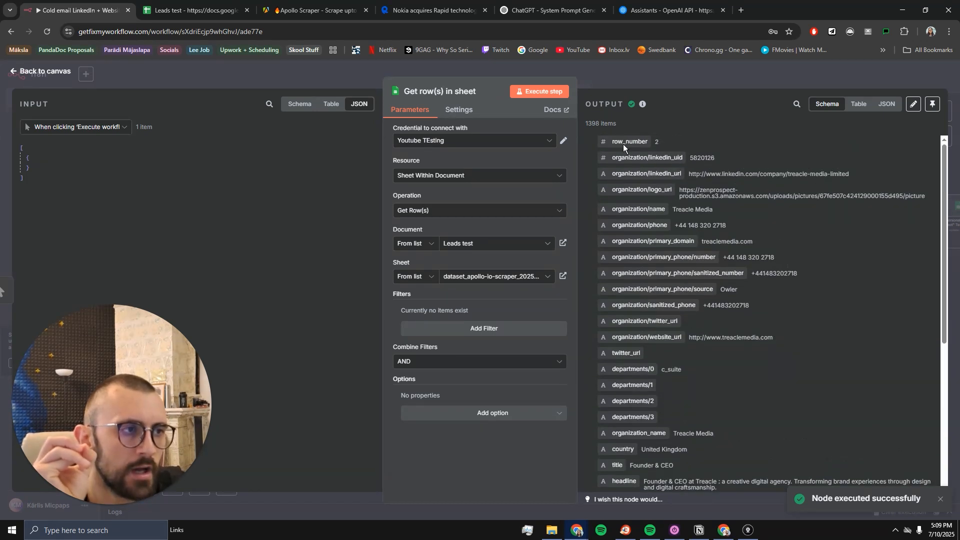
triple_click(585, 123)
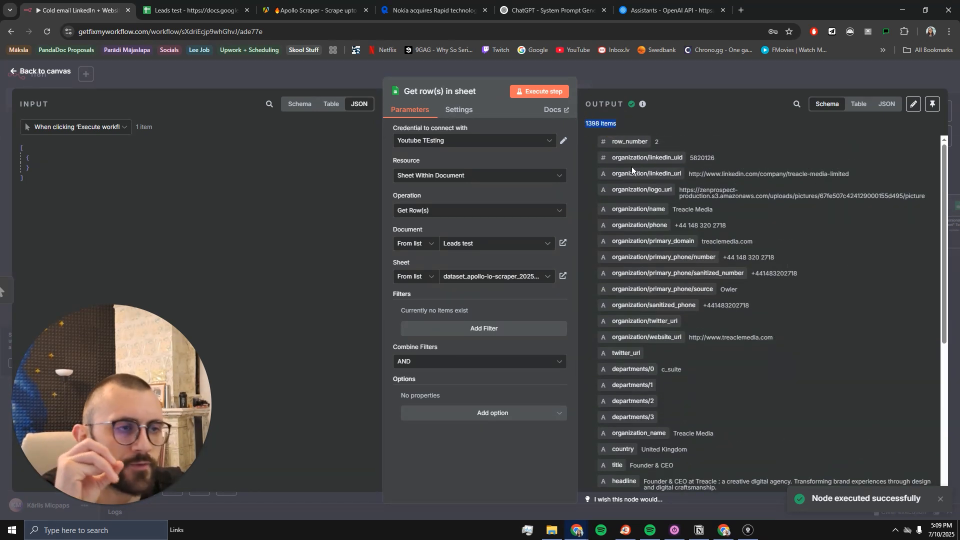
left_click(438, 328)
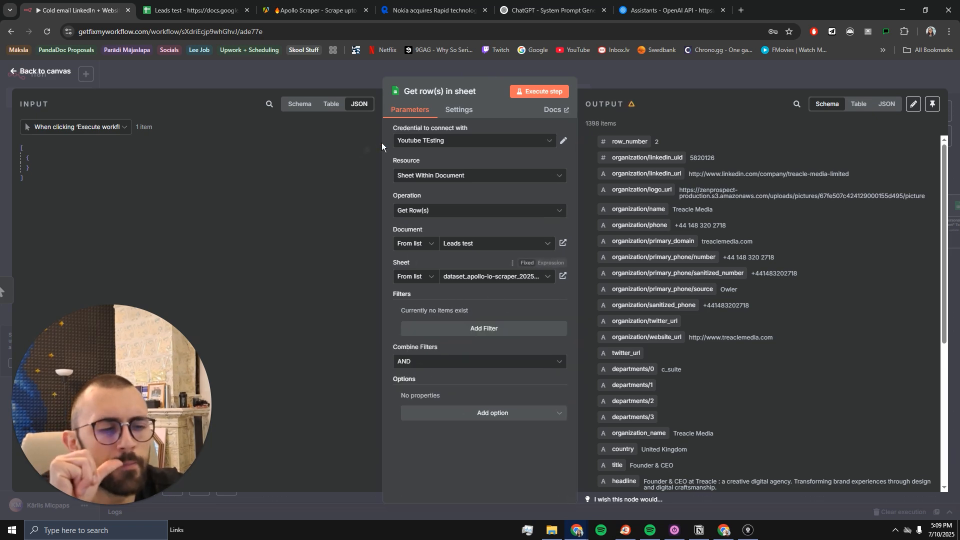
left_click(340, 74)
Step: Add an If node after the Get row(s) in sheet node
left_click(409, 348)
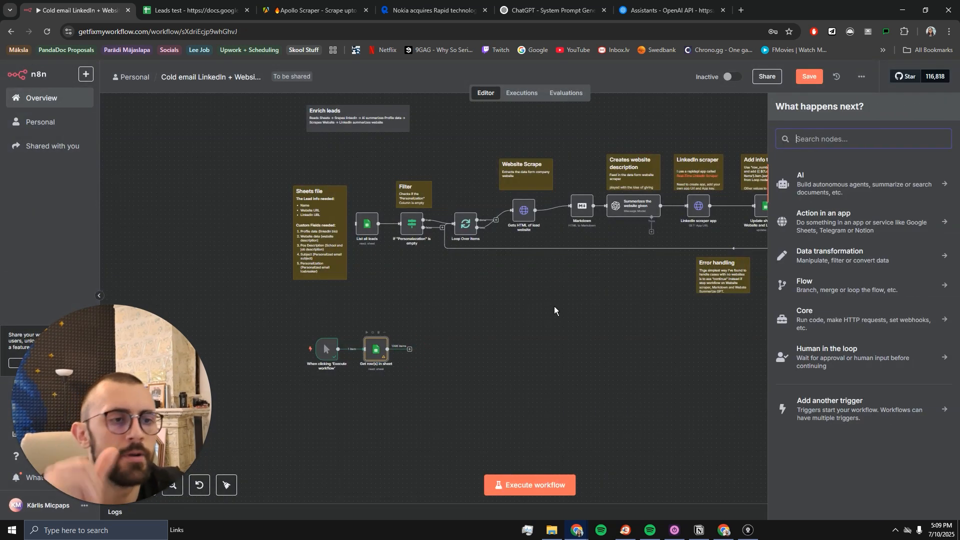
type("if")
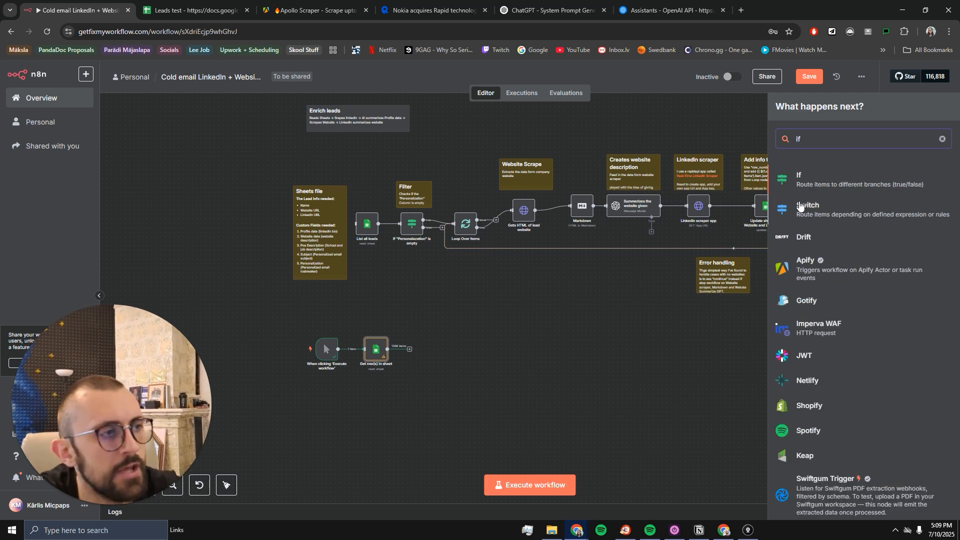
left_click(866, 192)
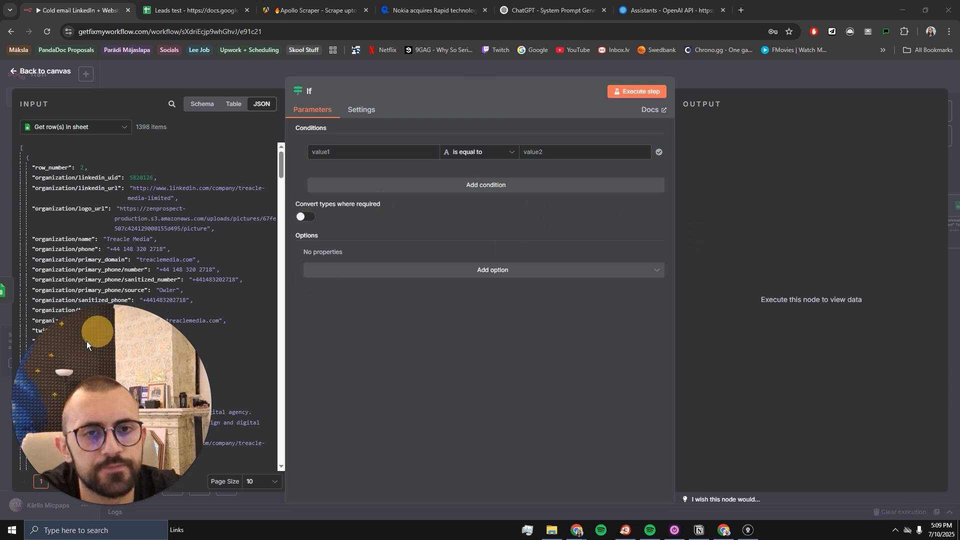
Step: Map the icebreaker field from the sheet rows as the first value of the If condition
left_click(190, 104)
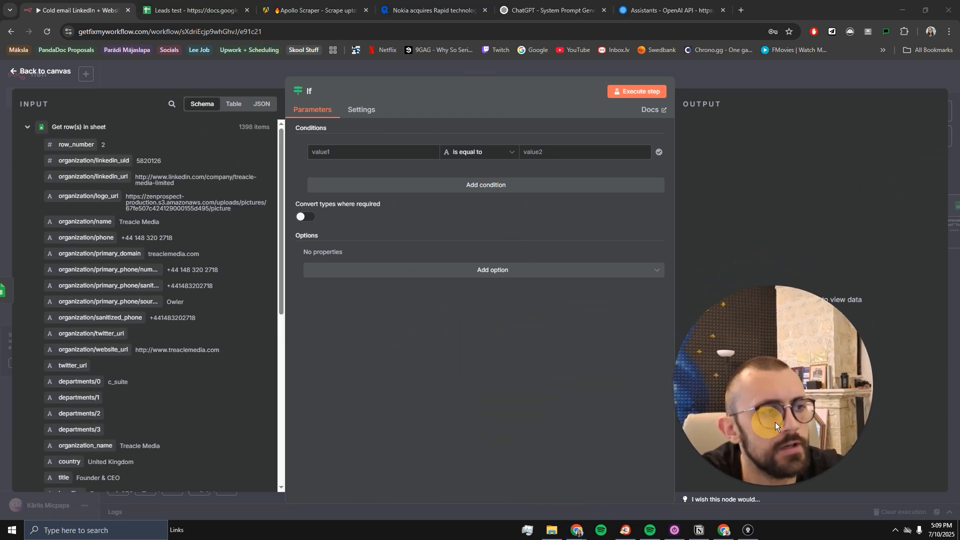
scroll(86, 187, "down", 1)
scroll(86, 186, "down", 6)
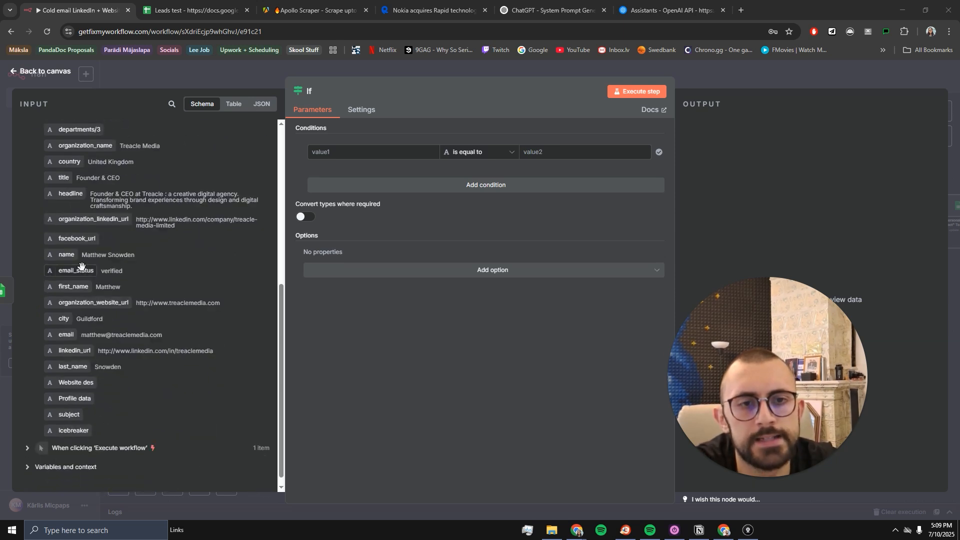
left_click_drag(69, 429, 345, 152)
Step: Try the string condition "is not empty" on the icebreaker field and execute the If node
left_click(492, 151)
mouse_move(450, 179)
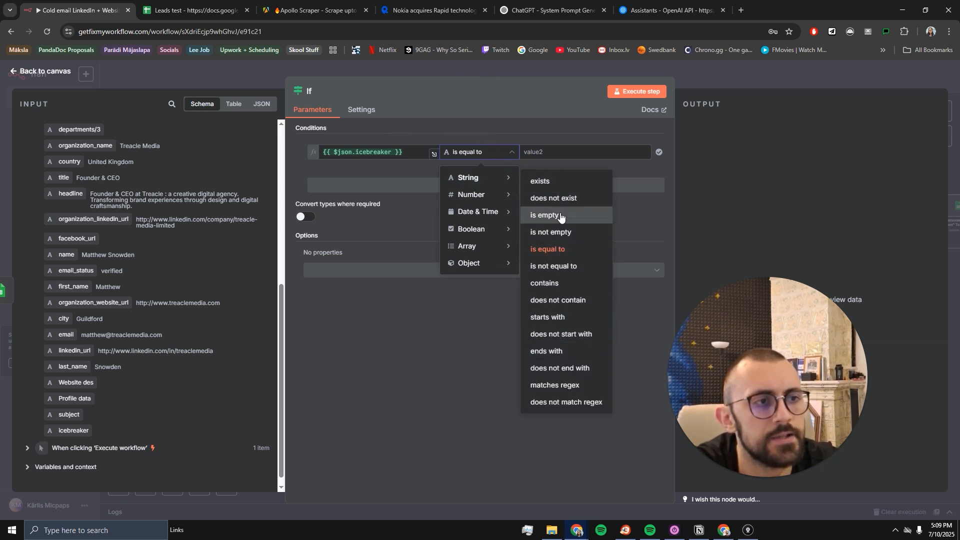
left_click(560, 234)
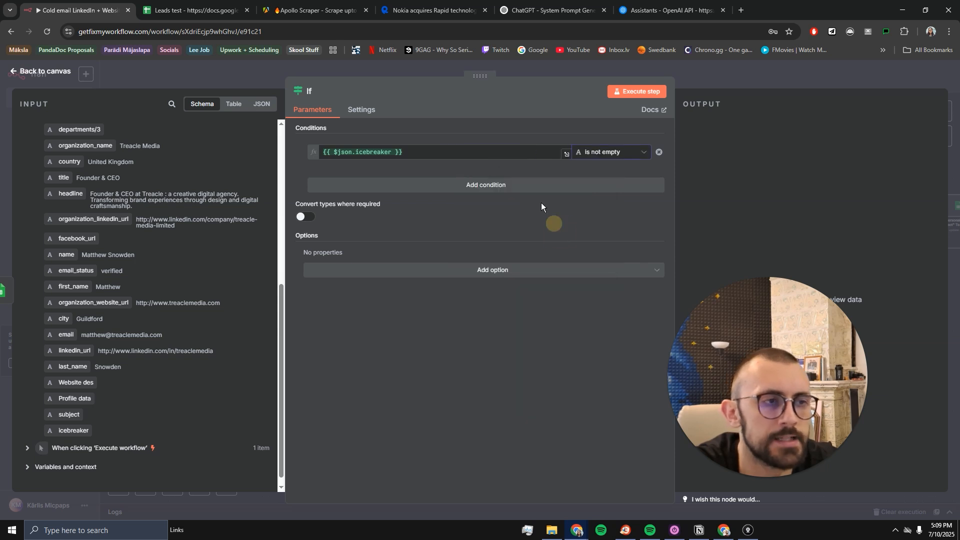
left_click(640, 91)
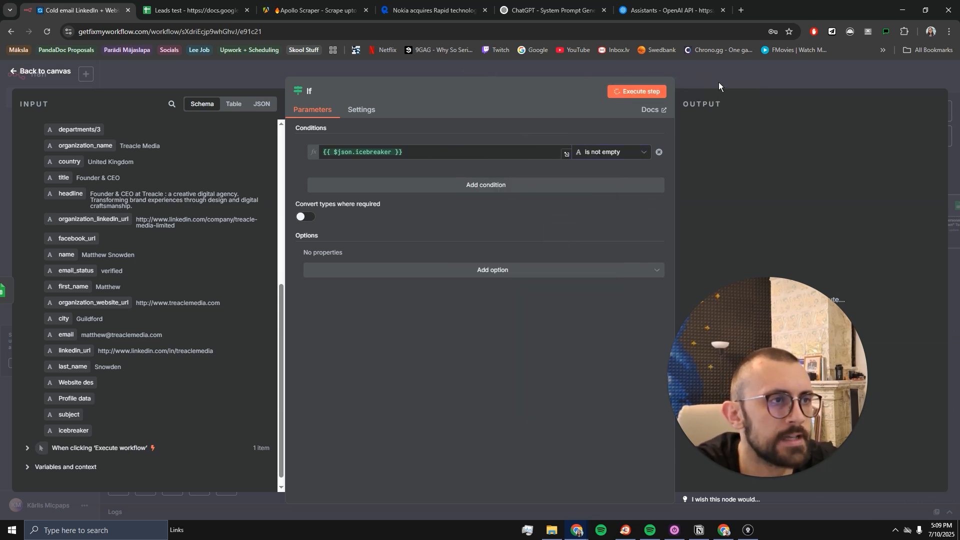
left_click_drag(784, 301, 355, 329)
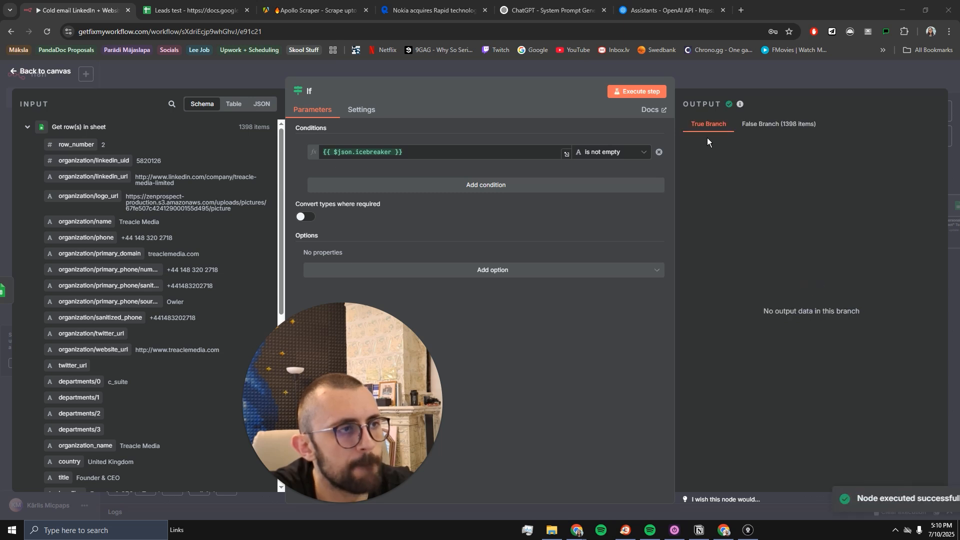
Step: Set the icebreaker condition to the string operator "is empty", execute the If node and return to the canvas
left_click(606, 153)
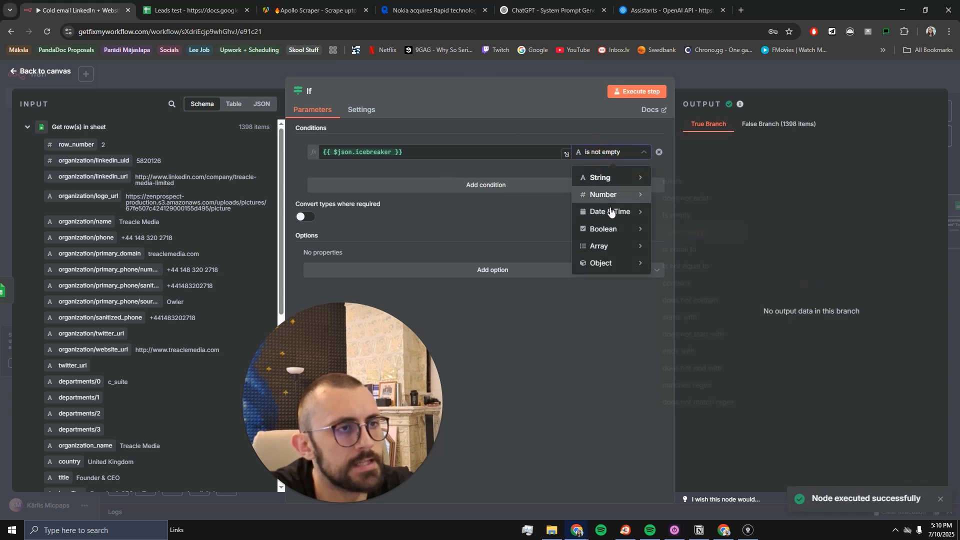
mouse_move(615, 178)
left_click(676, 214)
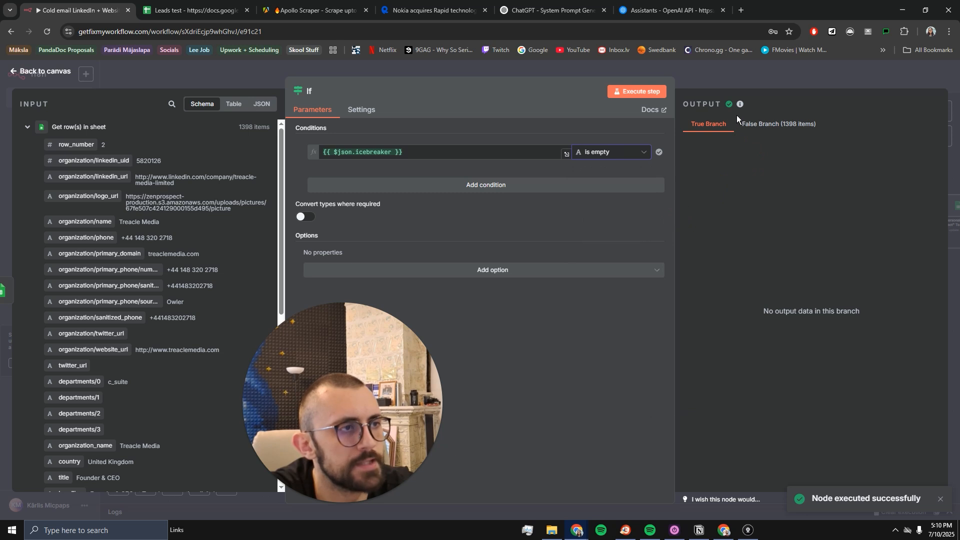
left_click(645, 92)
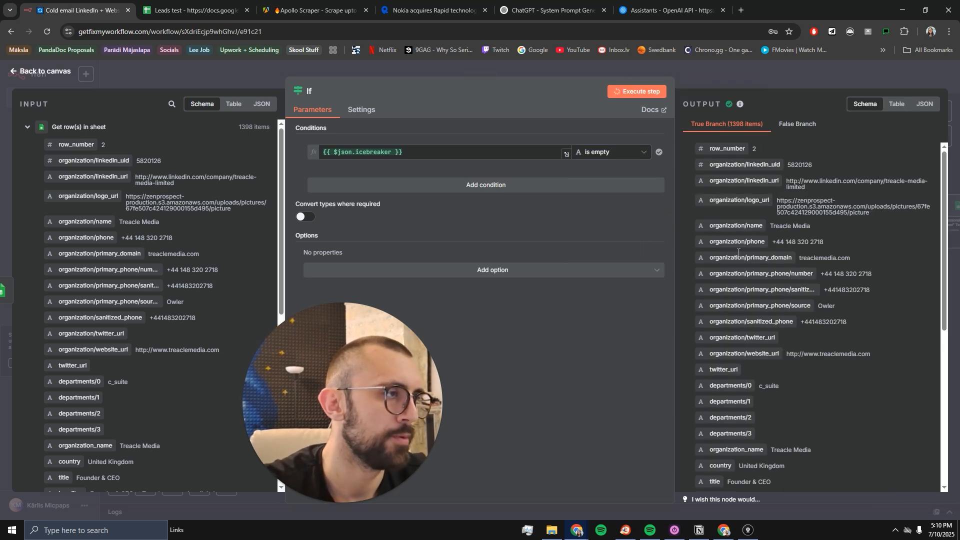
left_click(735, 78)
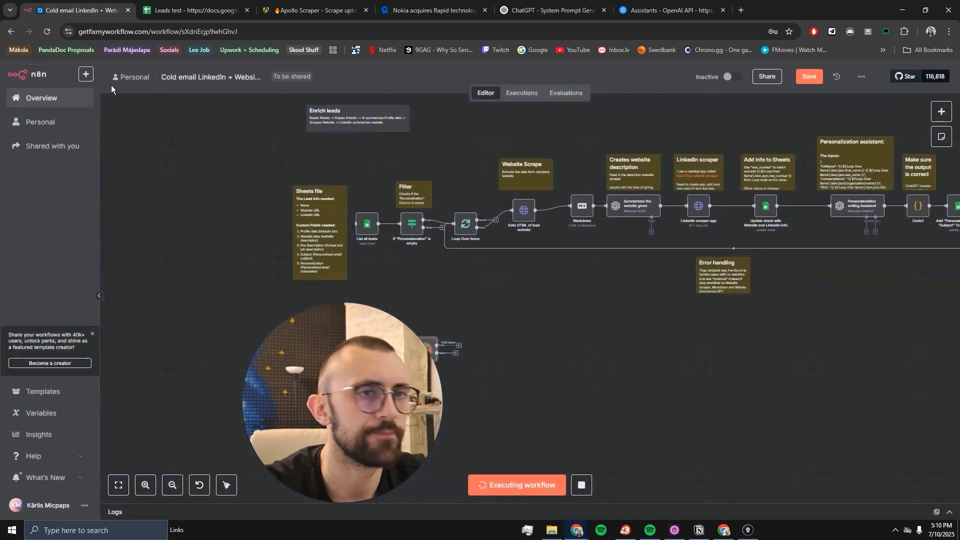
Step: Add a Loop Over Items (Split in Batches) node to the true branch of the new If node
left_click_drag(507, 307, 403, 196)
scroll(395, 231, "up", 2)
scroll(395, 232, "up", 2)
left_click(325, 236)
type("lo")
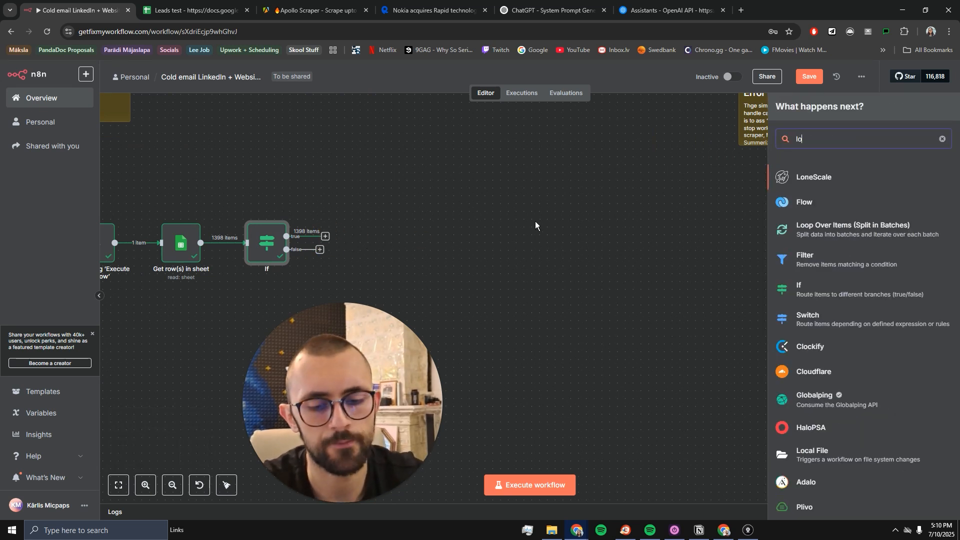
type("op")
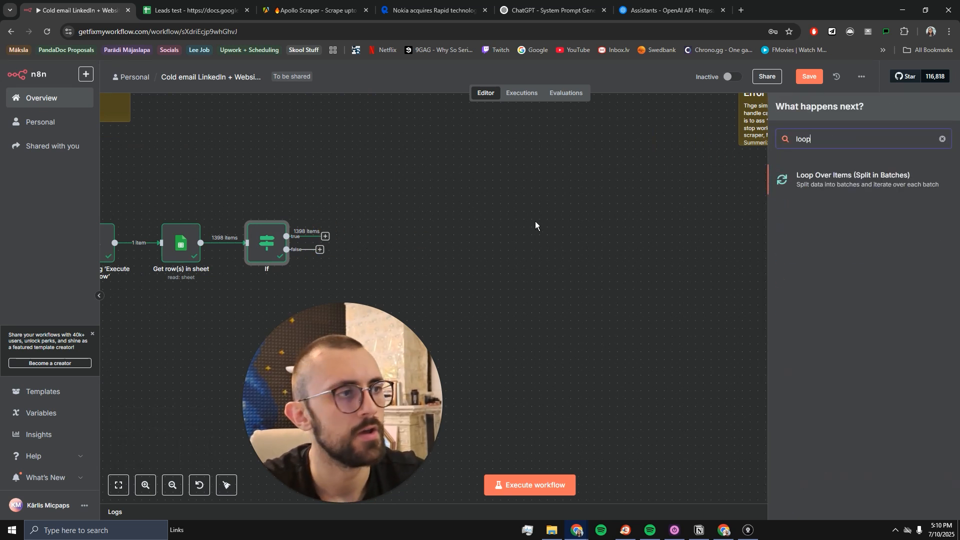
left_click(813, 179)
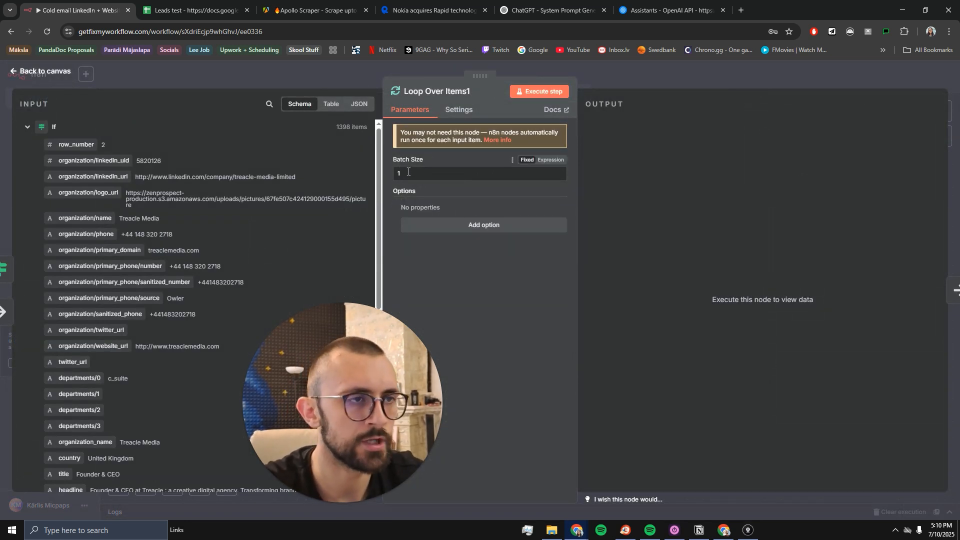
Step: Execute the Loop Over Items1 node with batch size 1 and spread the loop nodes out on the canvas
left_click(533, 92)
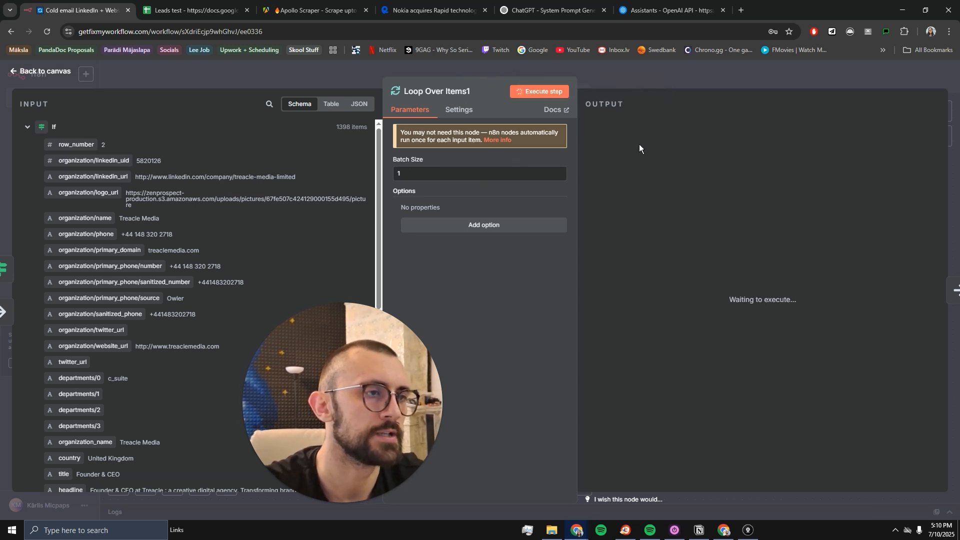
left_click(664, 75)
left_click_drag(446, 216, 828, 232)
left_click_drag(335, 213, 366, 238)
scroll(469, 236, "down", 2)
scroll(468, 239, "down", 2)
left_click_drag(520, 188, 429, 218)
Step: Add a Telegram "Get a chat" node to the done branch of Loop Over Items1 and place it above the loop line
left_click(363, 256)
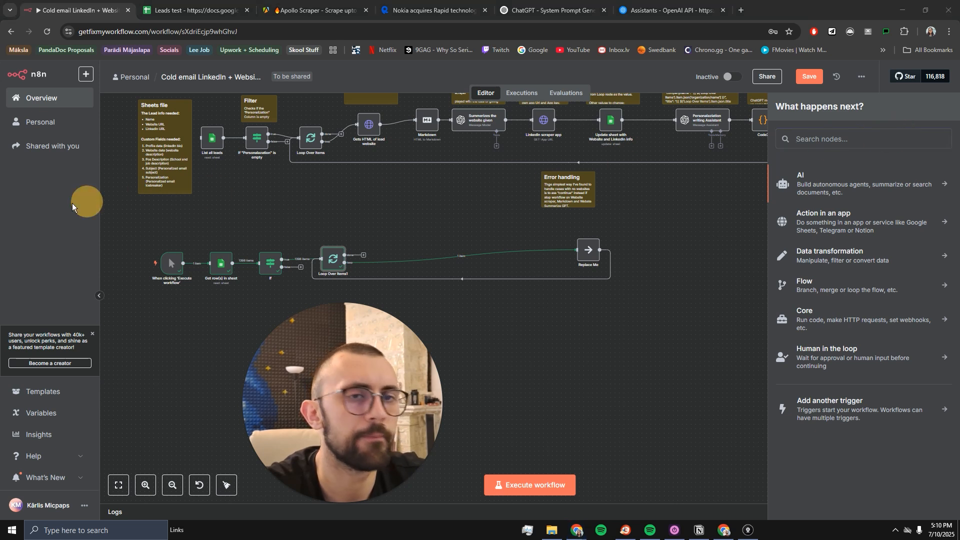
left_click_drag(408, 401, 285, 403)
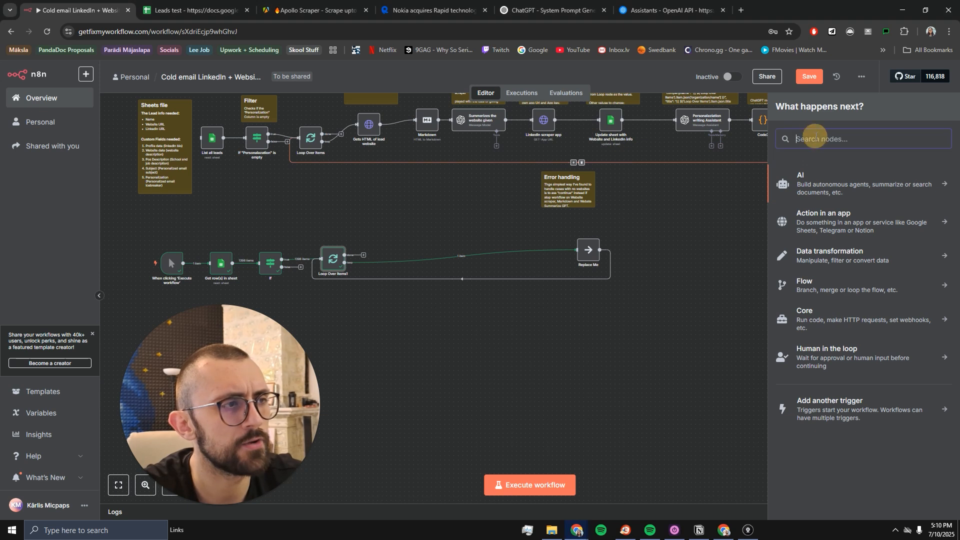
left_click(815, 136)
type("tele")
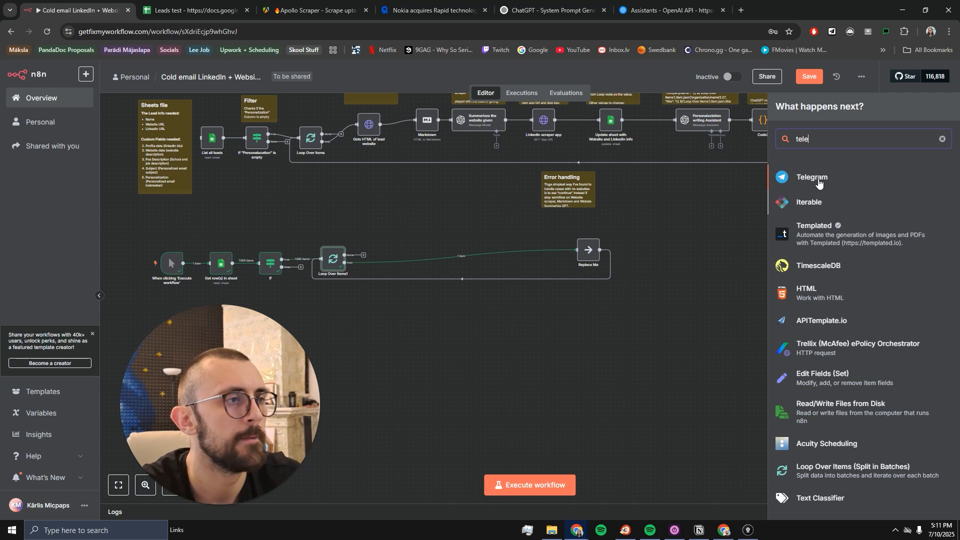
left_click(819, 179)
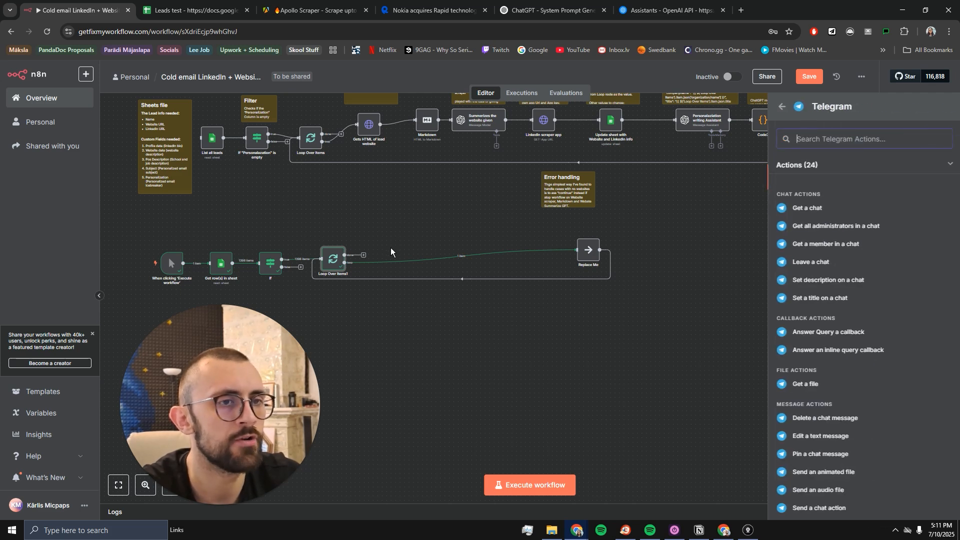
left_click(827, 209)
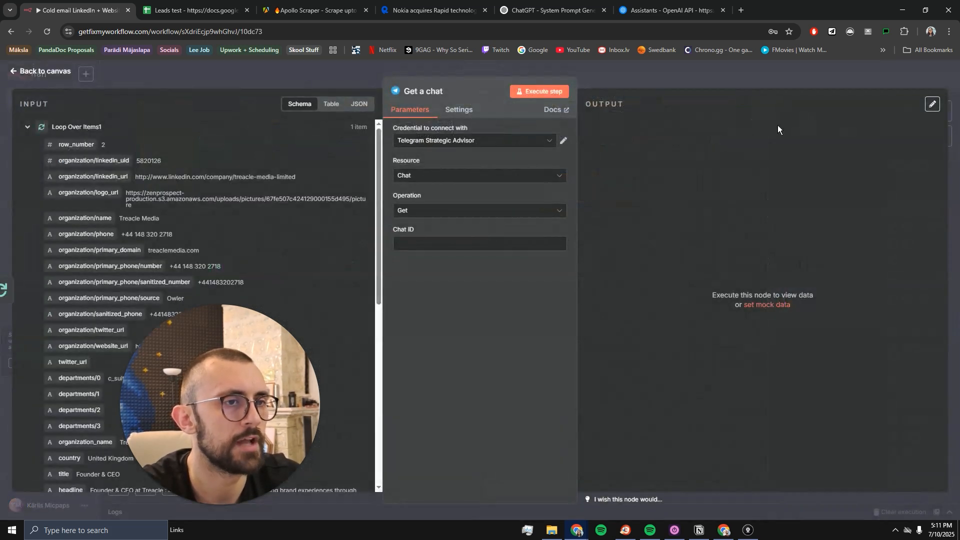
left_click(601, 90)
left_click_drag(381, 239, 475, 202)
Step: Insert a Limit node between Loop Over Items1 and the Telegram node, and arrange both nodes above the loop
left_click(402, 229)
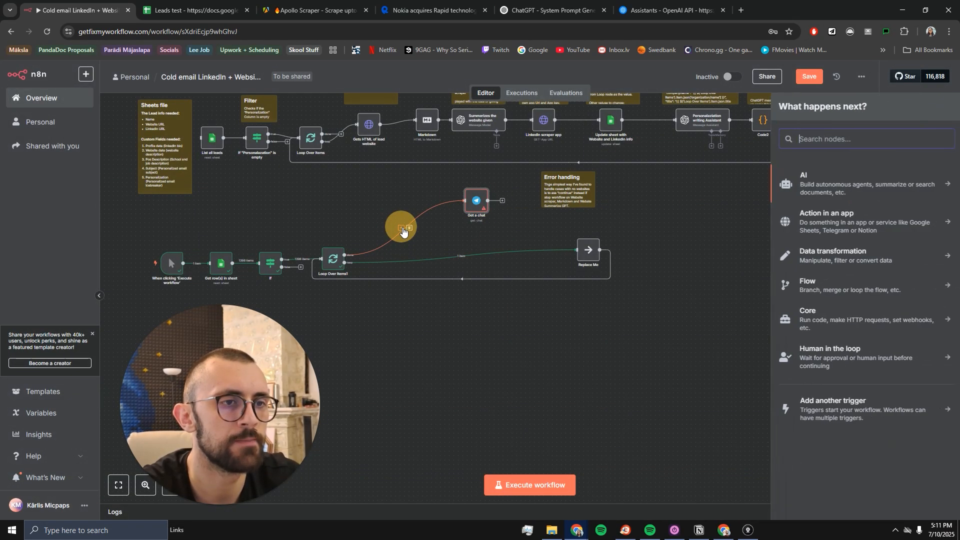
type("limi")
left_click(833, 182)
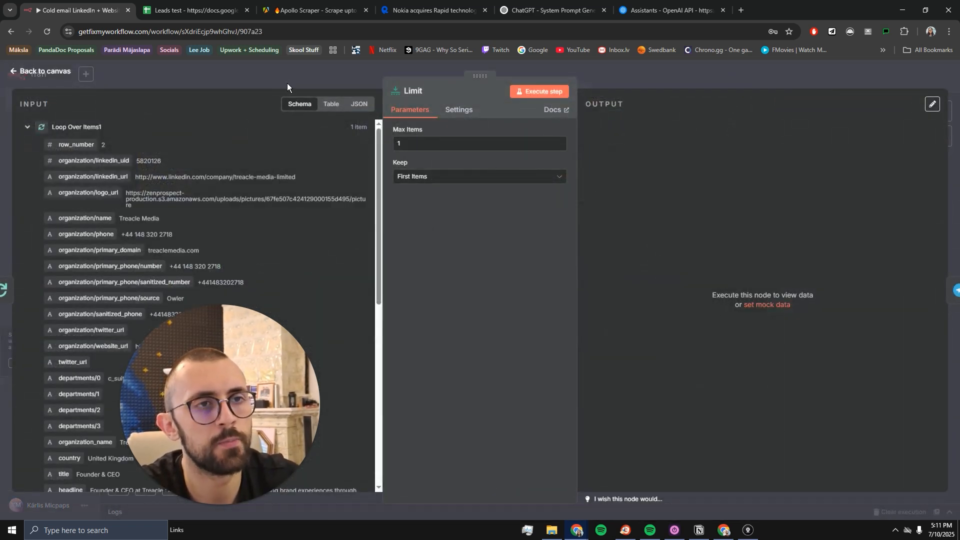
left_click(287, 84)
left_click_drag(379, 238, 402, 225)
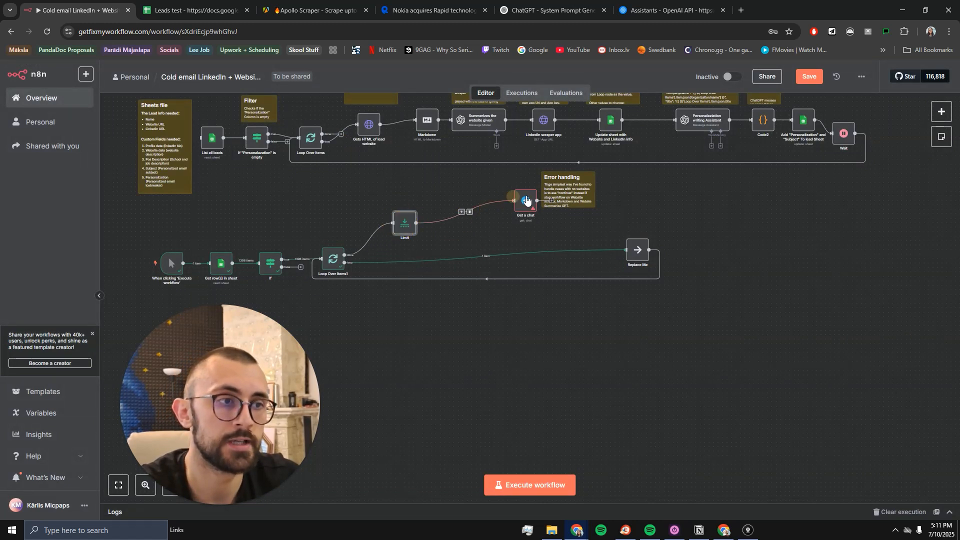
left_click_drag(531, 201, 470, 210)
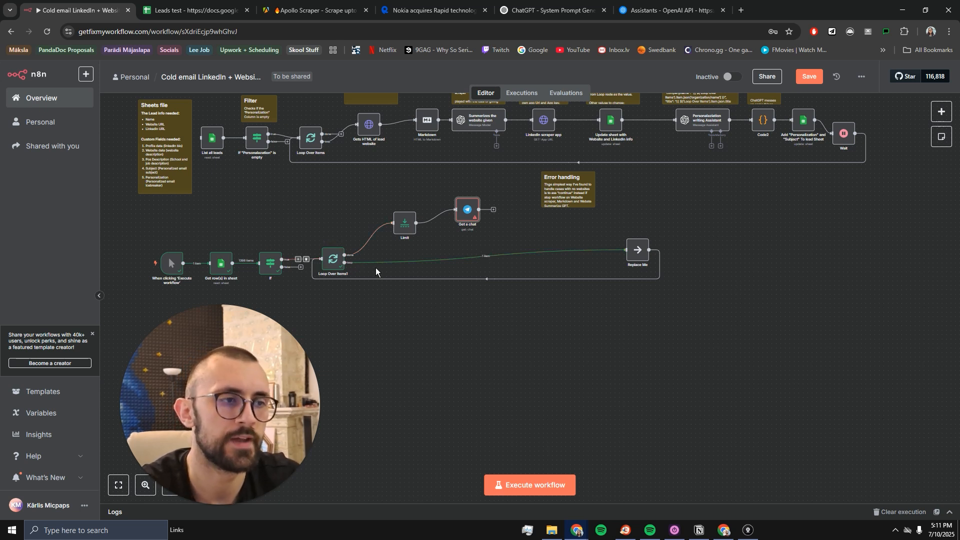
Step: Straighten the loop line by moving the Replace Me node down, and delete the Limit and Telegram nodes
left_click_drag(643, 251, 644, 262)
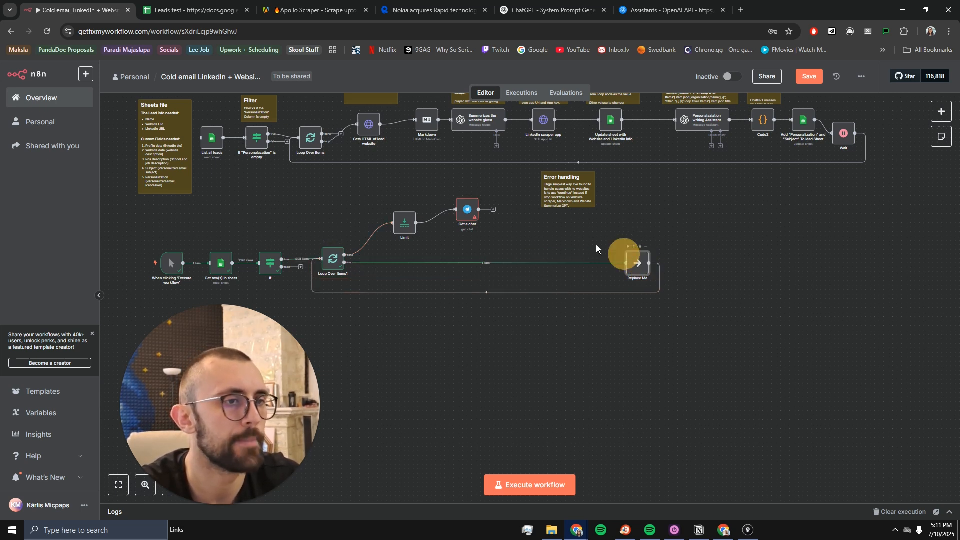
mouse_move(354, 191)
left_mouse_down()
mouse_move(549, 226)
mouse_move(345, 189)
left_mouse_up()
key("Delete")
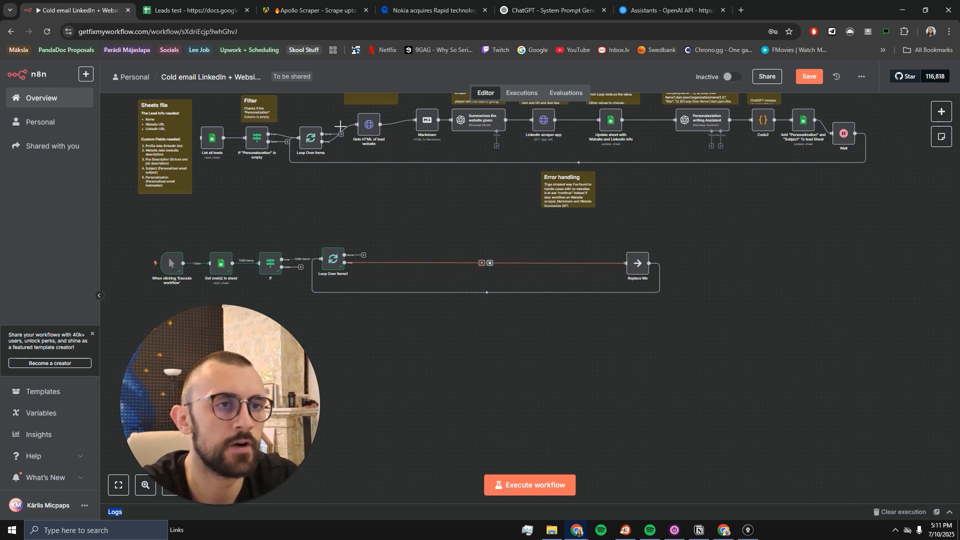
Step: Insert an HTTP Request node between the loop output of Loop Over Items1 and Replace Me
left_click(481, 263)
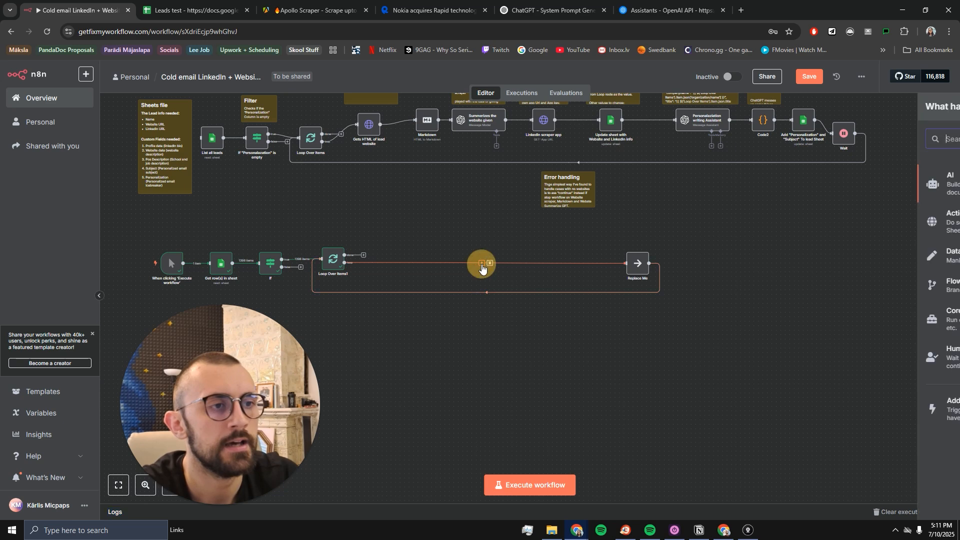
type("http")
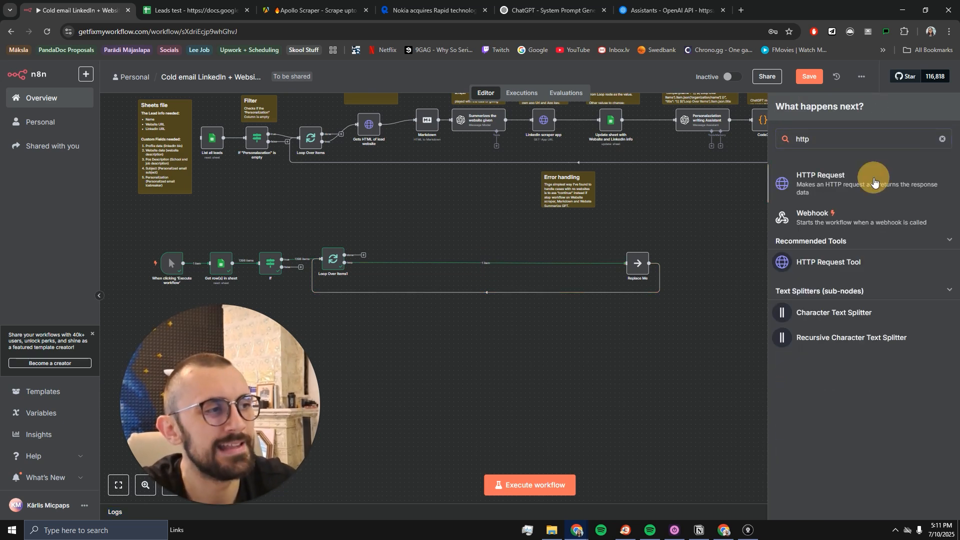
left_click(874, 180)
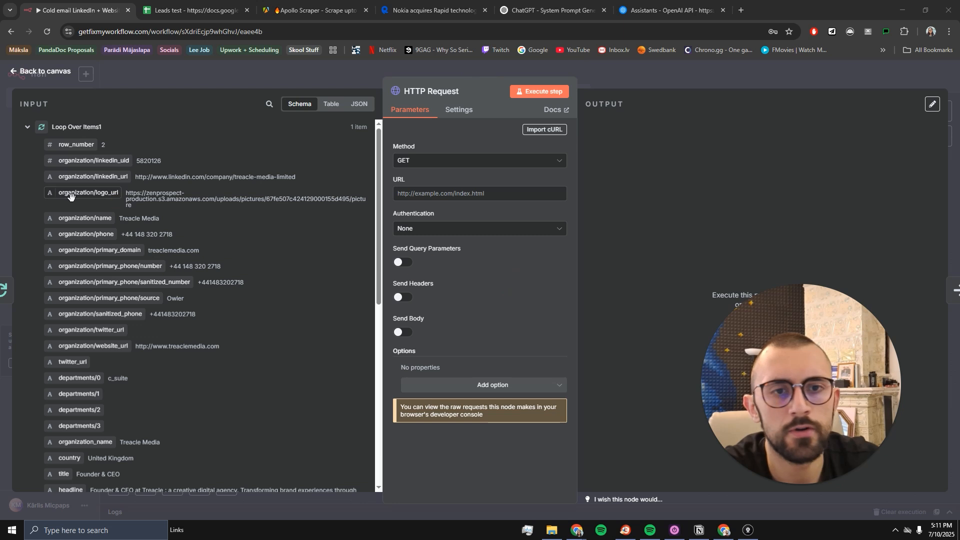
Step: Map organization_website_url from the loop data as the URL of the HTTP Request and execute the node
scroll(75, 200, "down", 1)
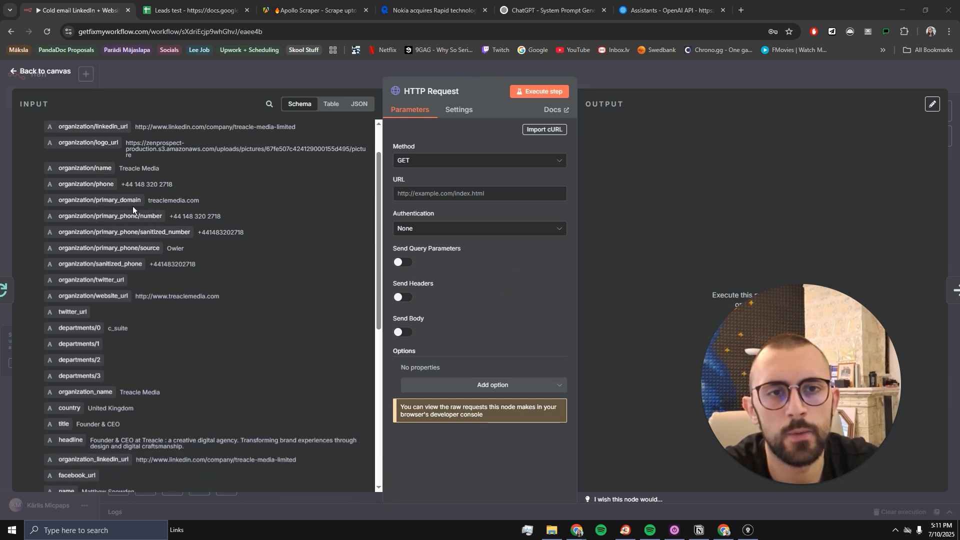
scroll(145, 265, "down", 6)
scroll(144, 265, "up", 1)
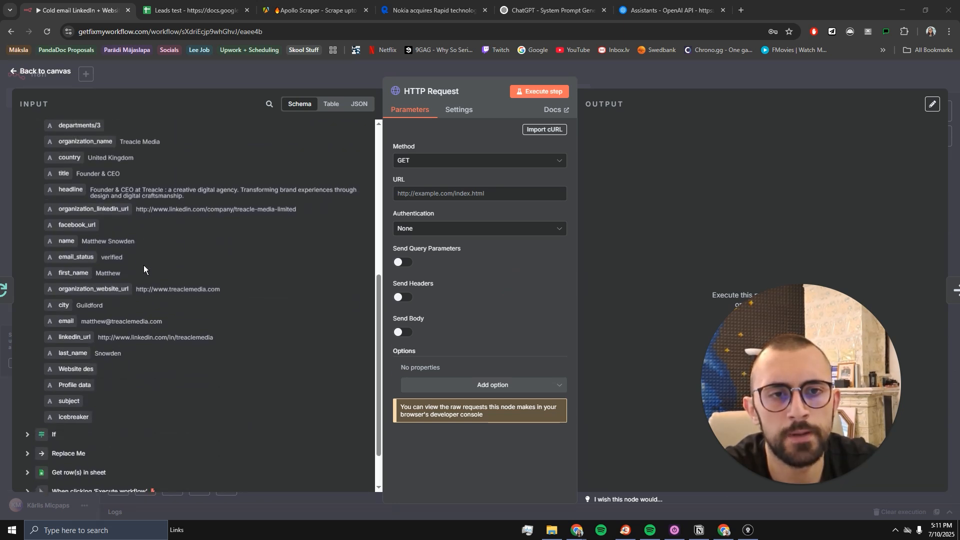
scroll(143, 265, "up", 1)
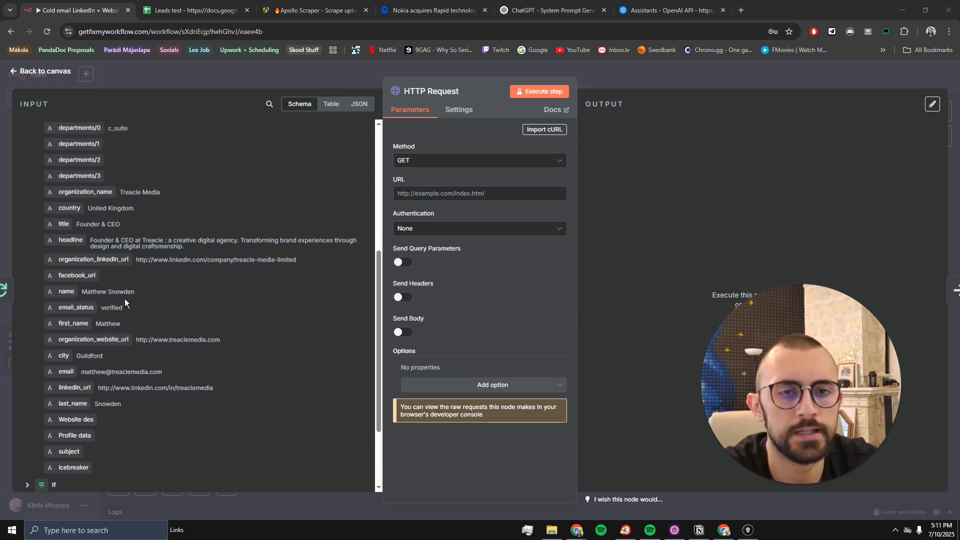
scroll(123, 315, "down", 1)
left_click_drag(118, 291, 475, 193)
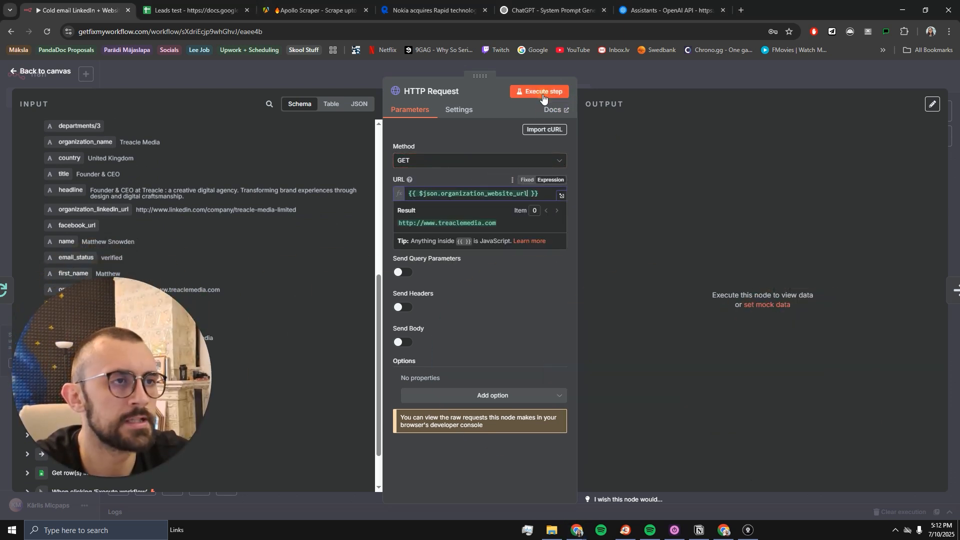
left_click(543, 93)
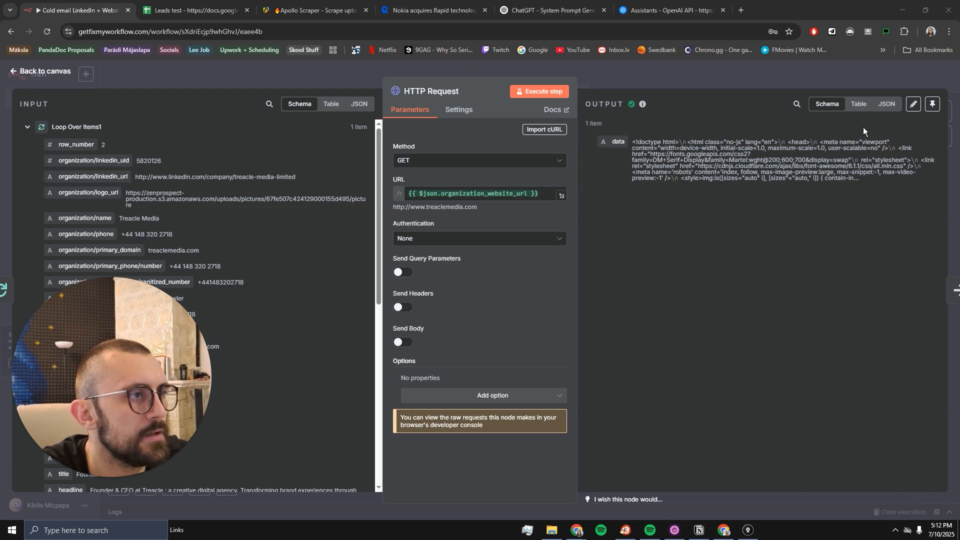
Step: Examine the website HTML returned by the HTTP Request in table view and return to the canvas
left_click(859, 105)
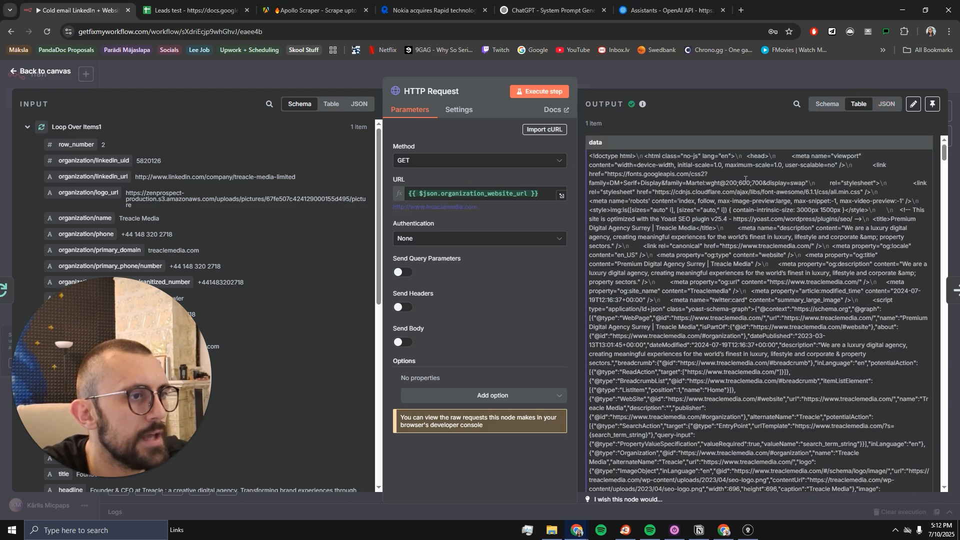
scroll(662, 233, "down", 15)
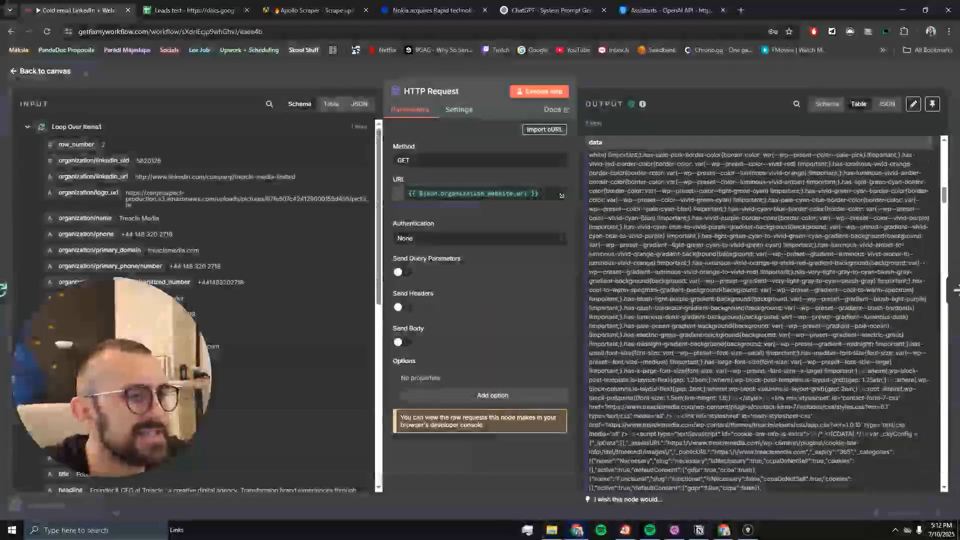
scroll(689, 308, "down", 10)
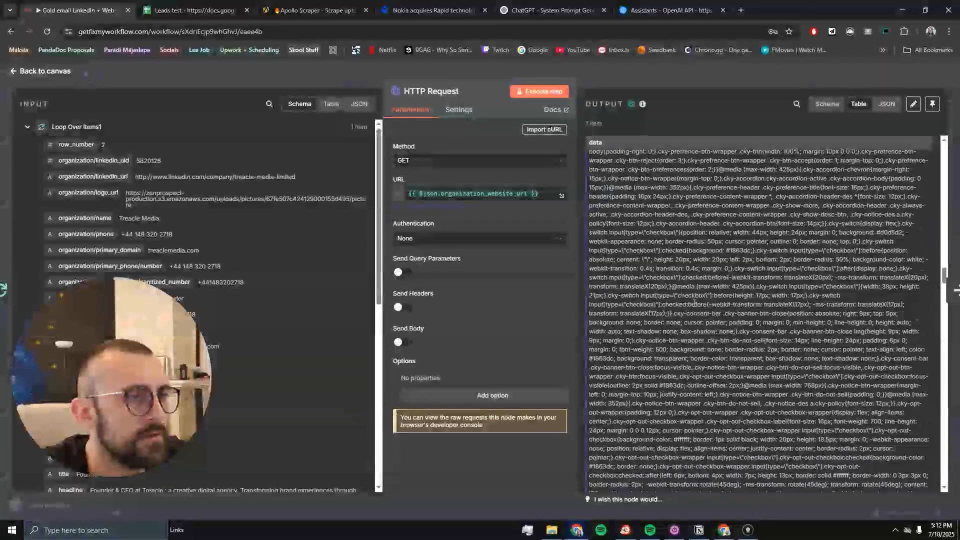
left_click(693, 79)
Step: Move the HTTP Request node up beside the loop and insert a Markdown node between it and Replace Me
left_click_drag(391, 281, 395, 240)
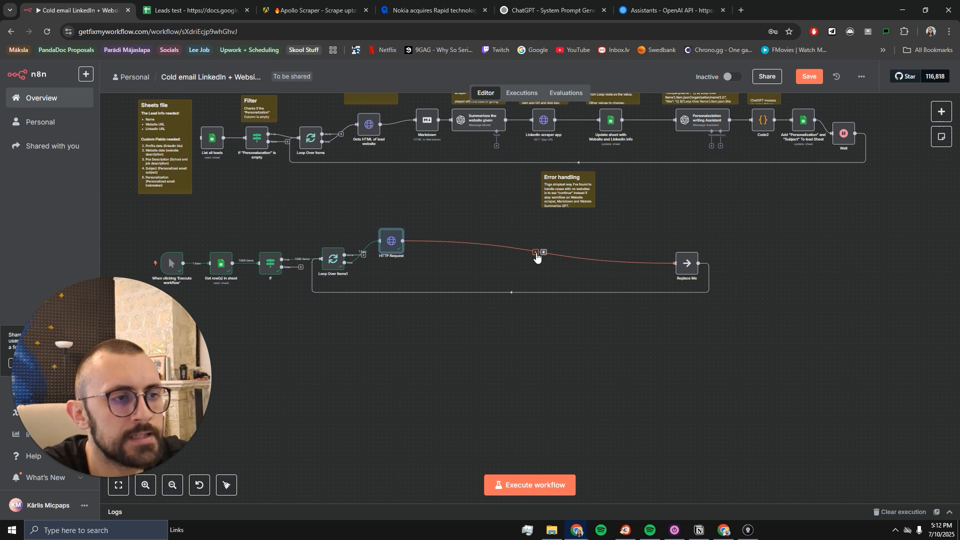
left_click(535, 252)
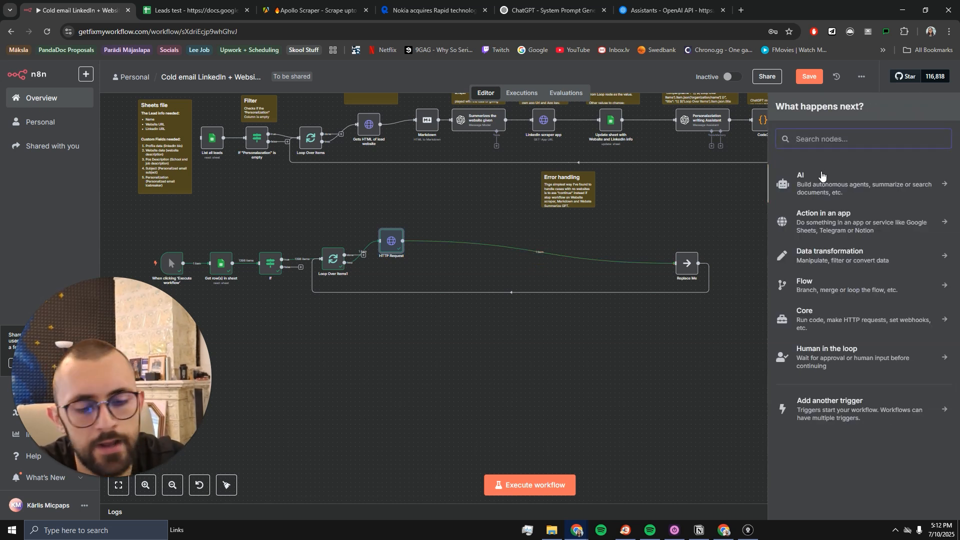
type("mark")
left_click(873, 176)
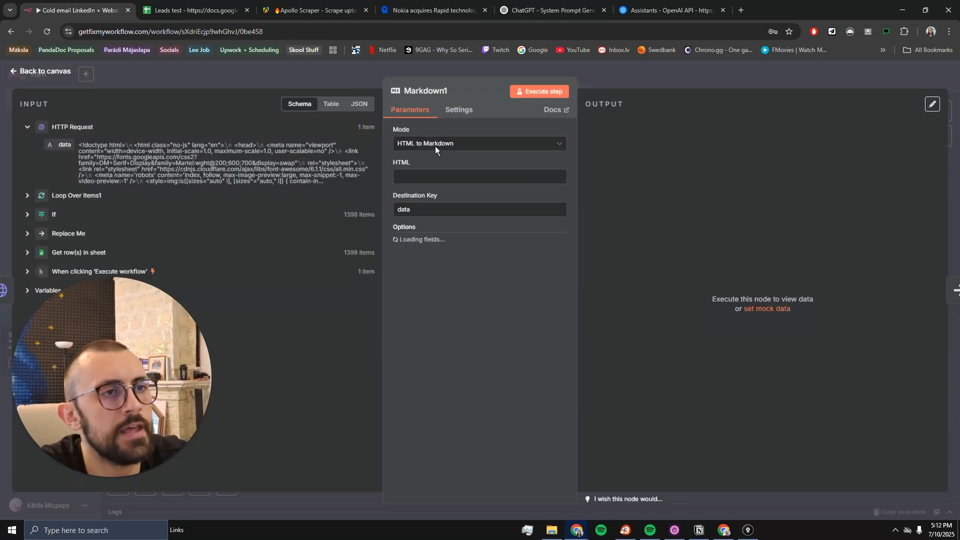
Step: Map the HTTP Request's data field as the HTML input {{ $json.data }} and execute the Markdown1 node
left_click(424, 176)
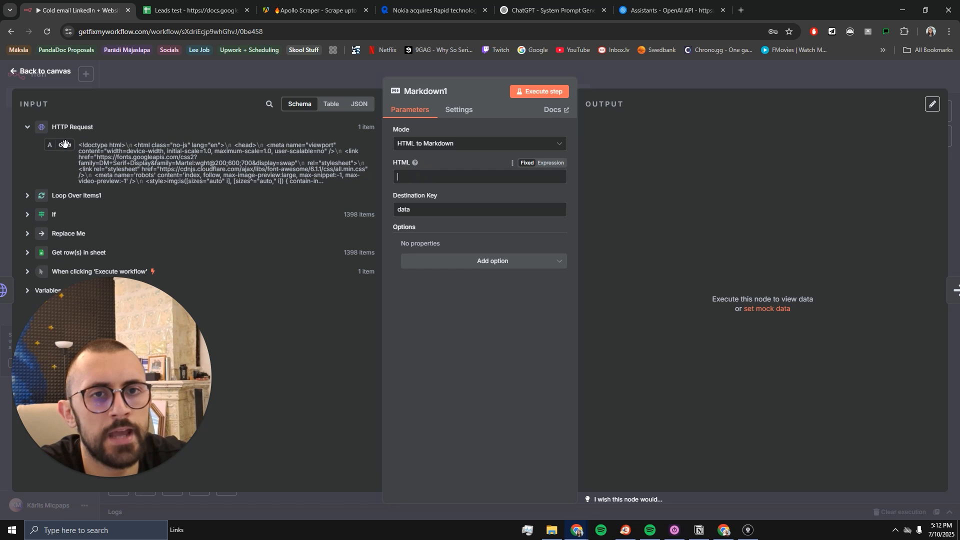
left_click(544, 93)
left_click(701, 76)
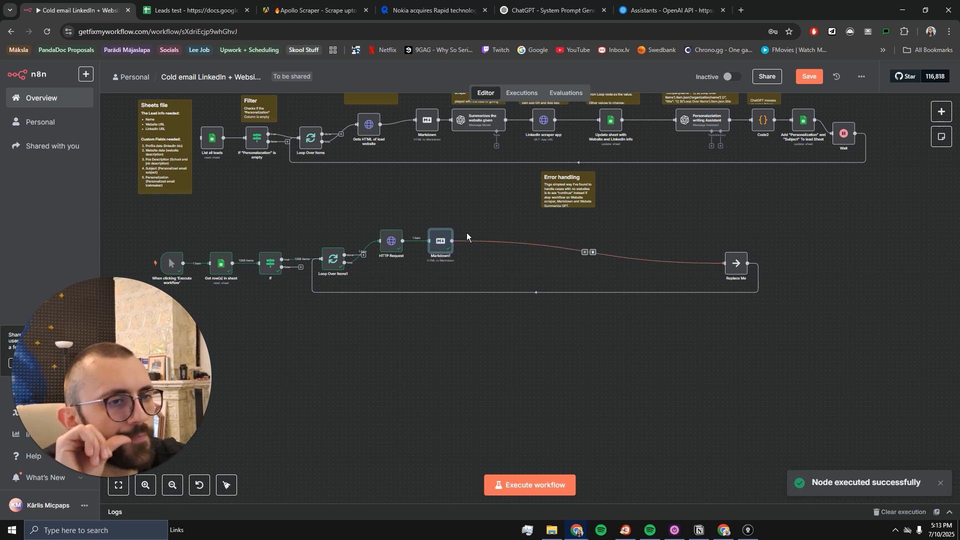
Step: Reopen the Markdown1 node and examine the website text in its converted output
left_click(440, 240)
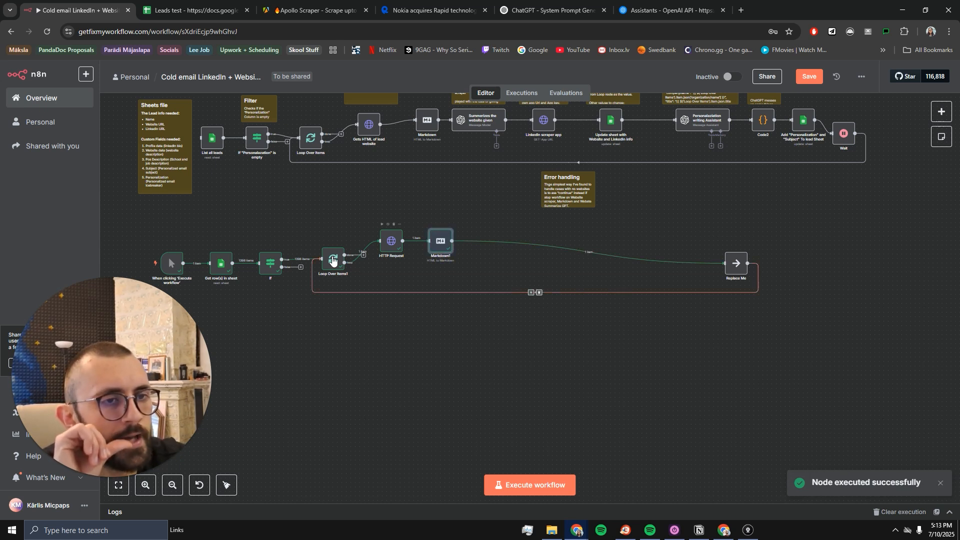
double_click(438, 242)
left_click(502, 222)
double_click(435, 245)
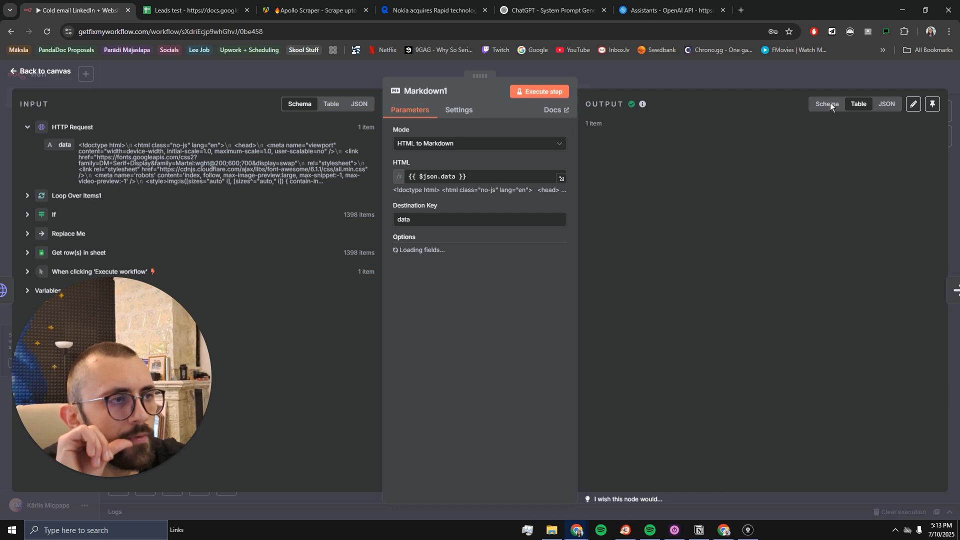
scroll(689, 241, "down", 5)
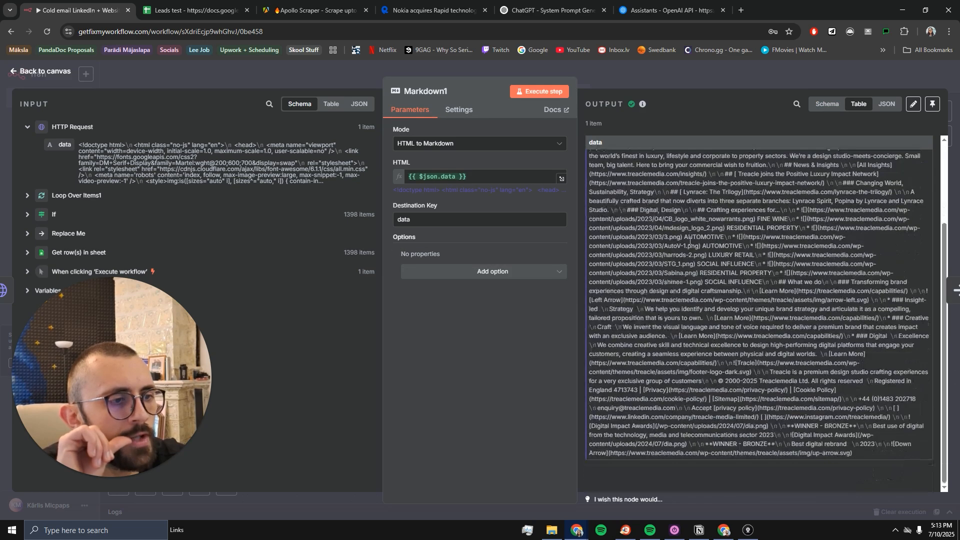
scroll(731, 275, "up", 3)
scroll(739, 216, "down", 3)
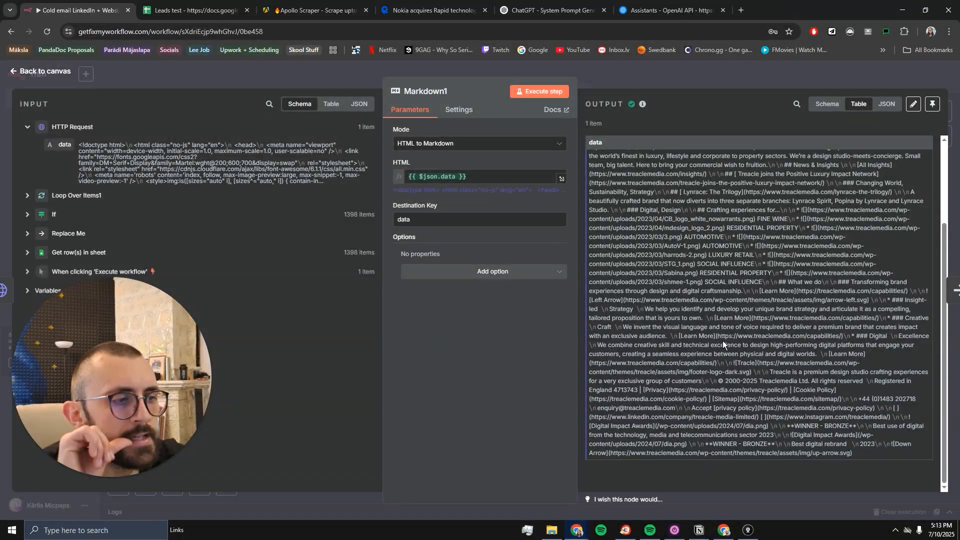
left_click_drag(682, 345, 765, 363)
left_click(694, 334)
left_click_drag(694, 328, 749, 345)
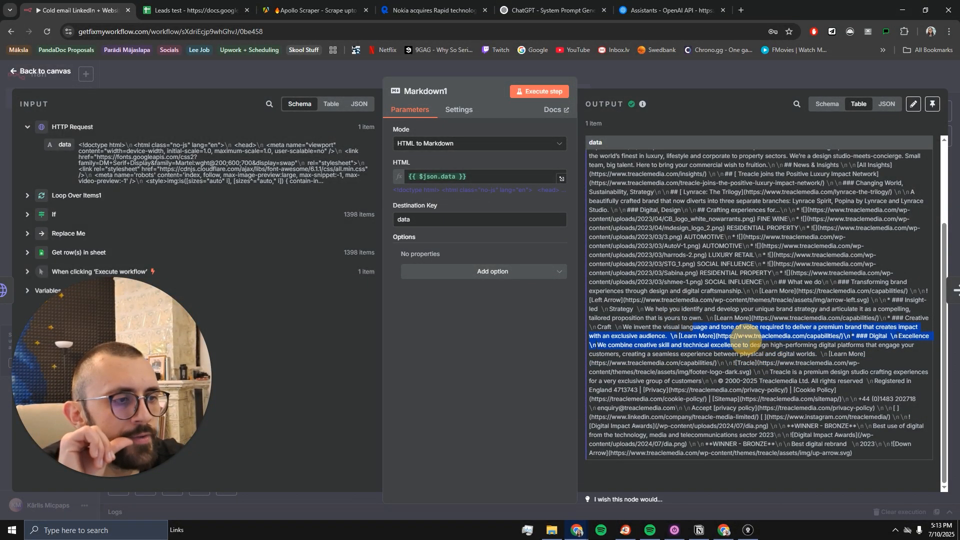
scroll(740, 336, "up", 3)
left_click(674, 73)
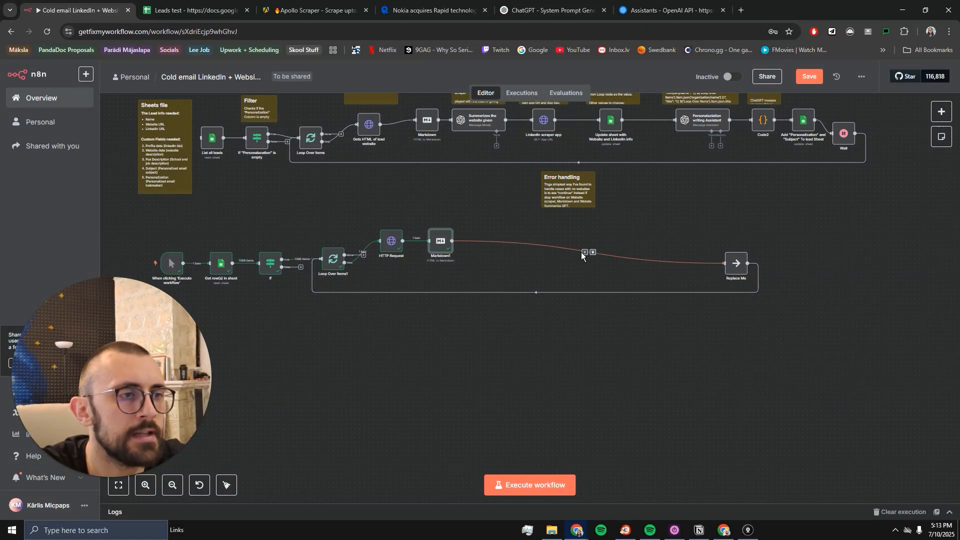
Step: Examine the model, prompts and roles of the website-summarizing OpenAI node in the upper workflow and return to the canvas
left_click(583, 254)
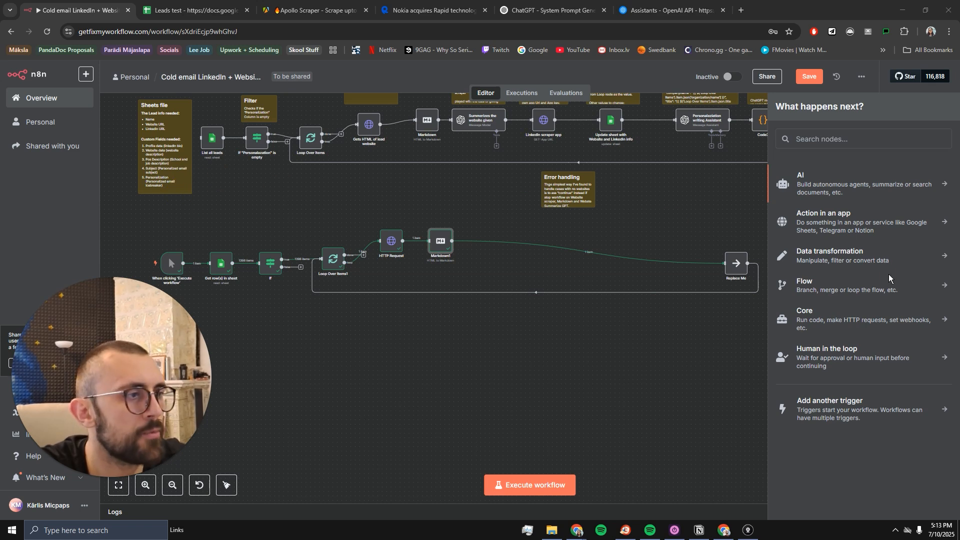
left_click(475, 189)
left_click(472, 123)
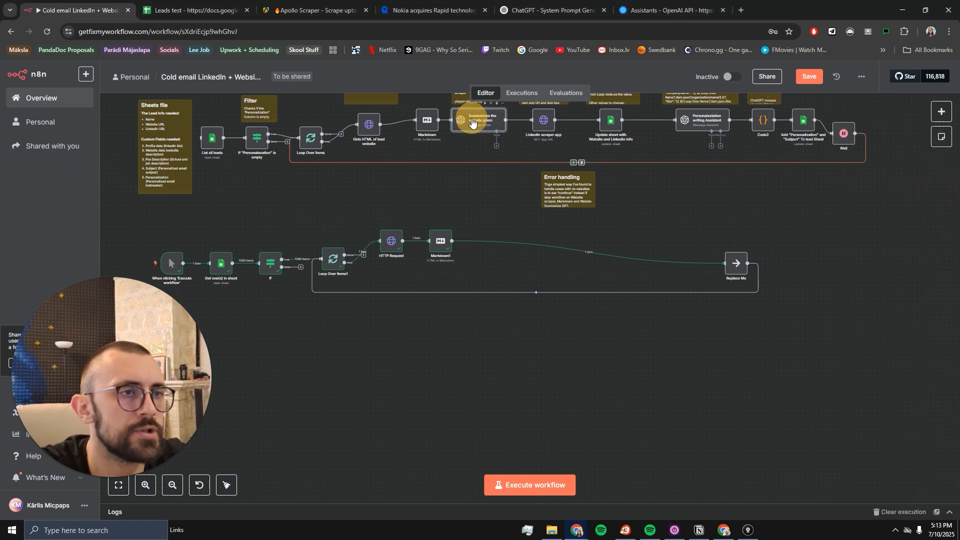
double_click(472, 122)
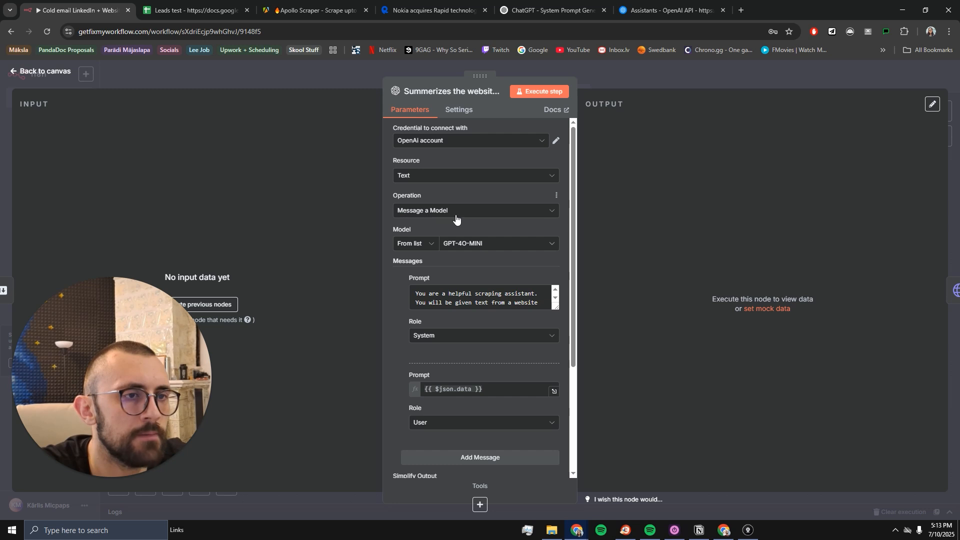
scroll(457, 299, "down", 1)
scroll(455, 311, "down", 2)
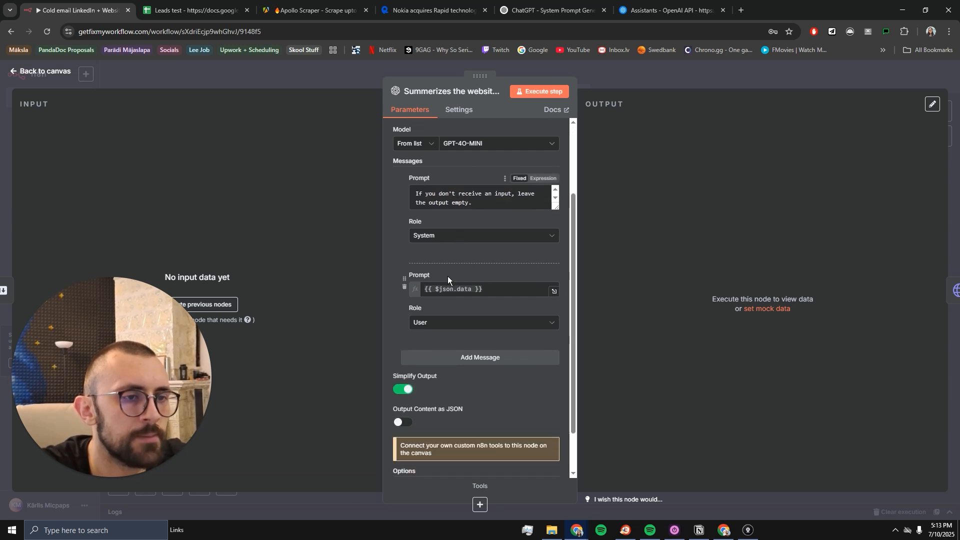
scroll(460, 305, "up", 2)
left_click(602, 67)
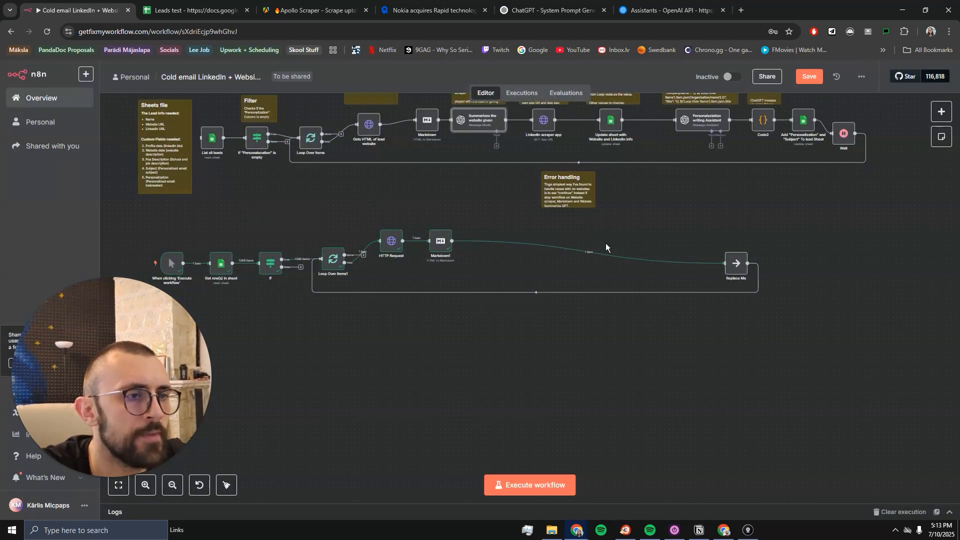
Step: Insert an AI Agent node between Markdown1 and Replace Me and set its prompt source to Define below
left_click(585, 253)
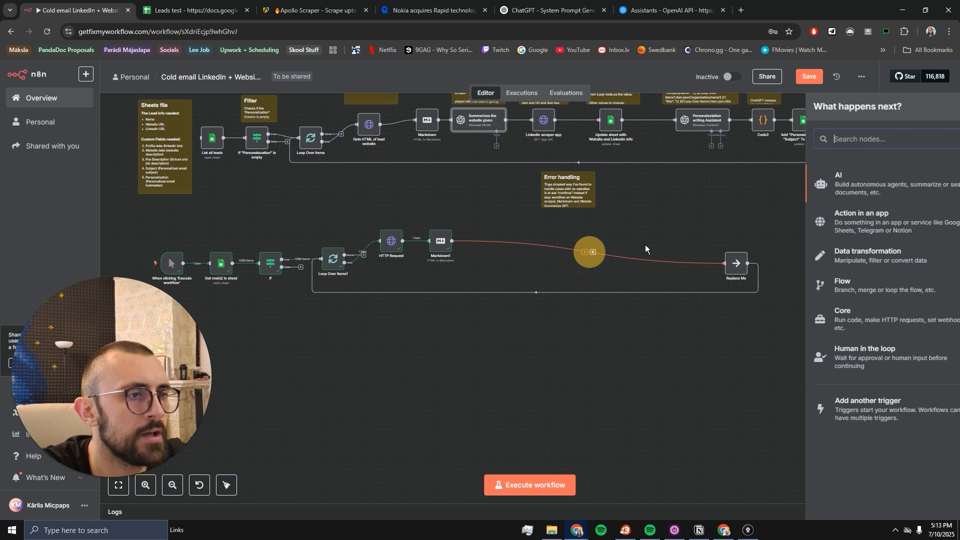
left_click(826, 188)
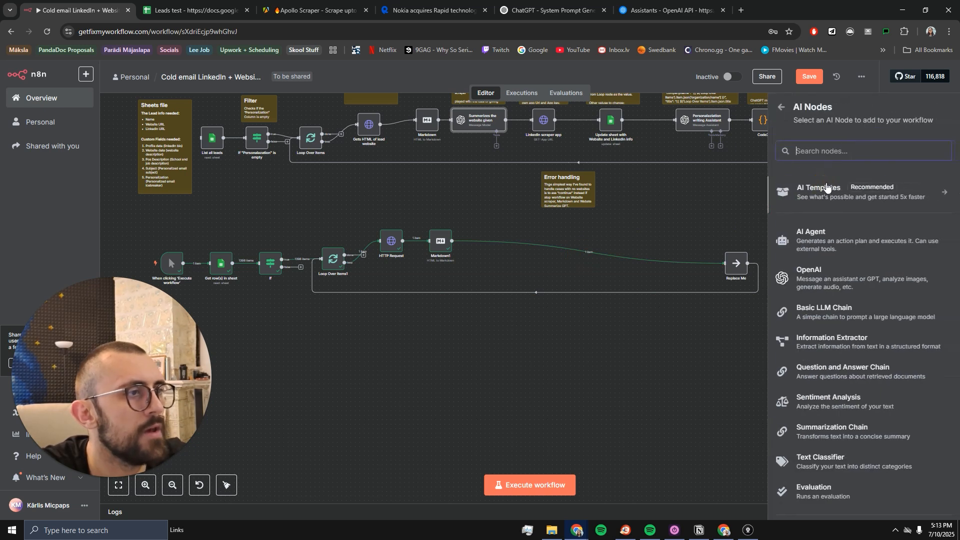
left_click(832, 238)
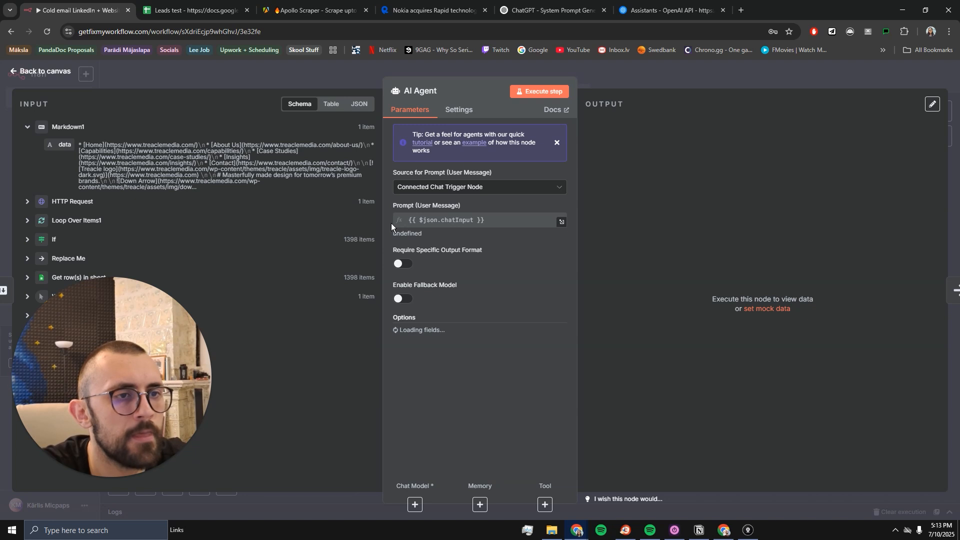
left_click(503, 192)
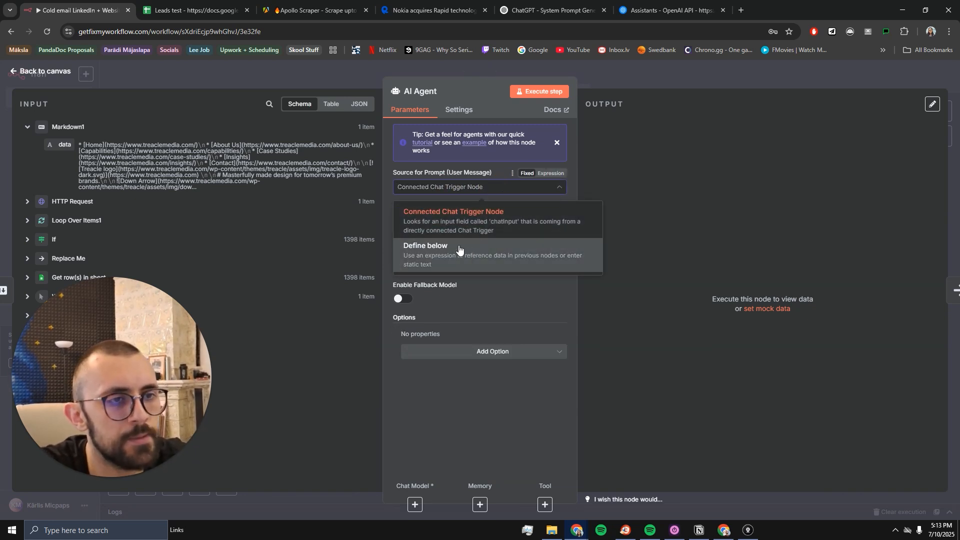
left_click(440, 258)
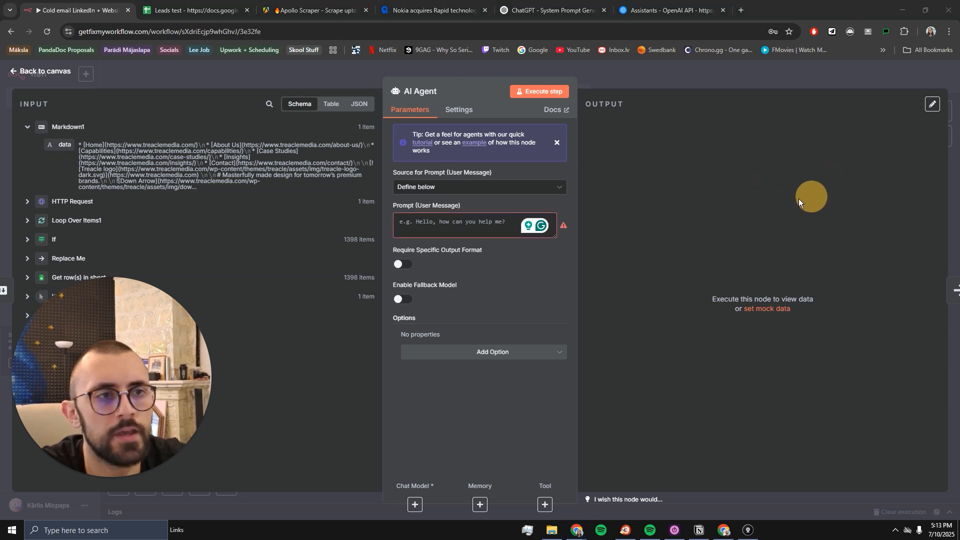
Step: Set the AI Agent's user prompt to "website data: {{ $json.data }}" using the Markdown1 data field and add a System Message option
left_click(450, 209)
type("we")
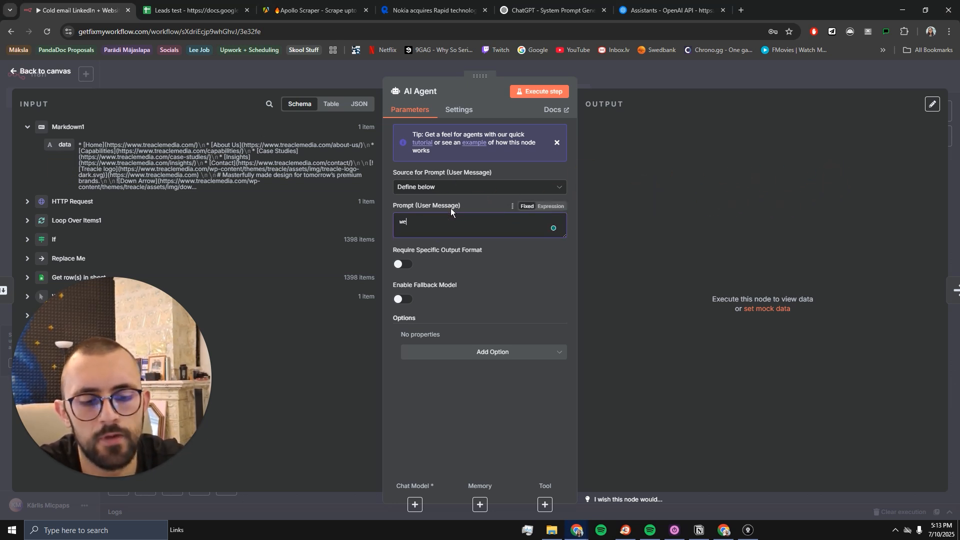
type("bsite ")
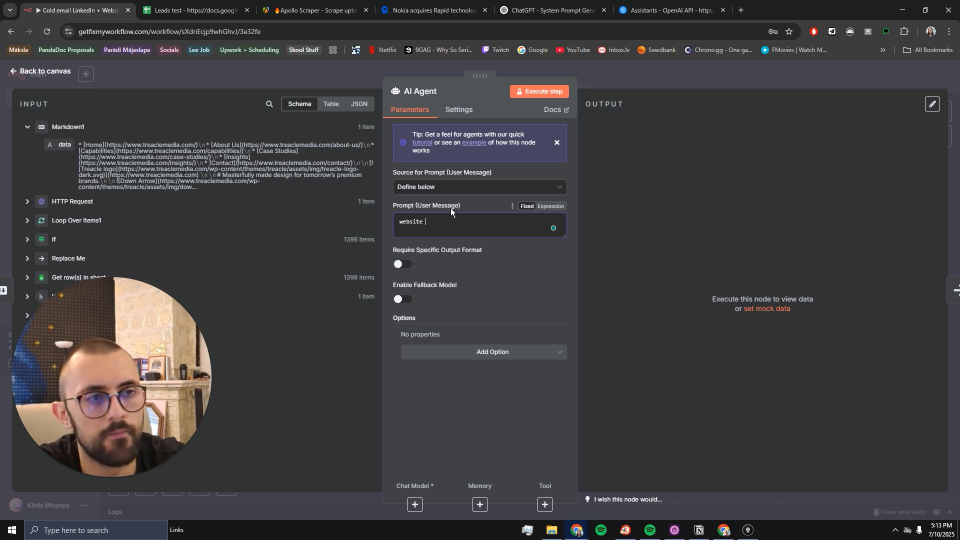
type("data:")
left_click_drag(64, 145, 458, 226)
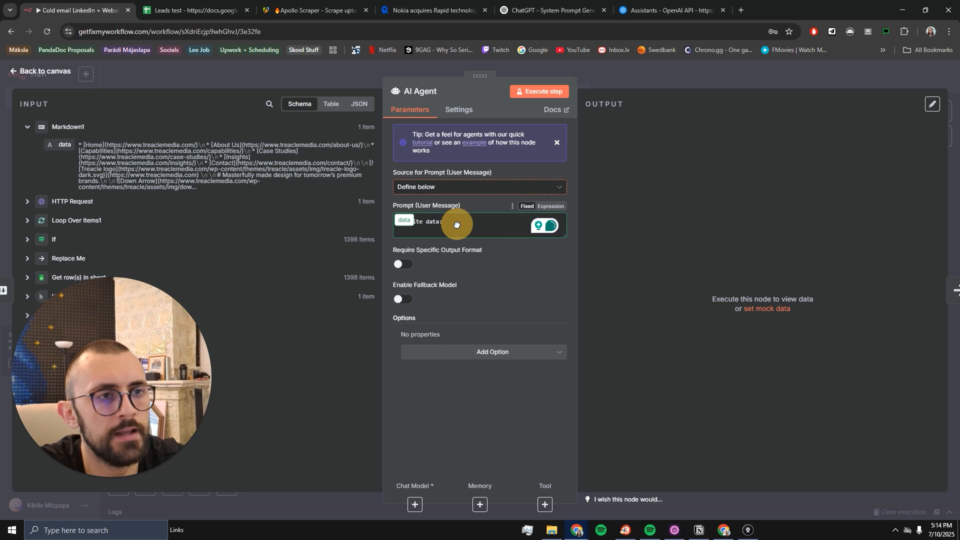
left_click_drag(459, 224, 461, 224)
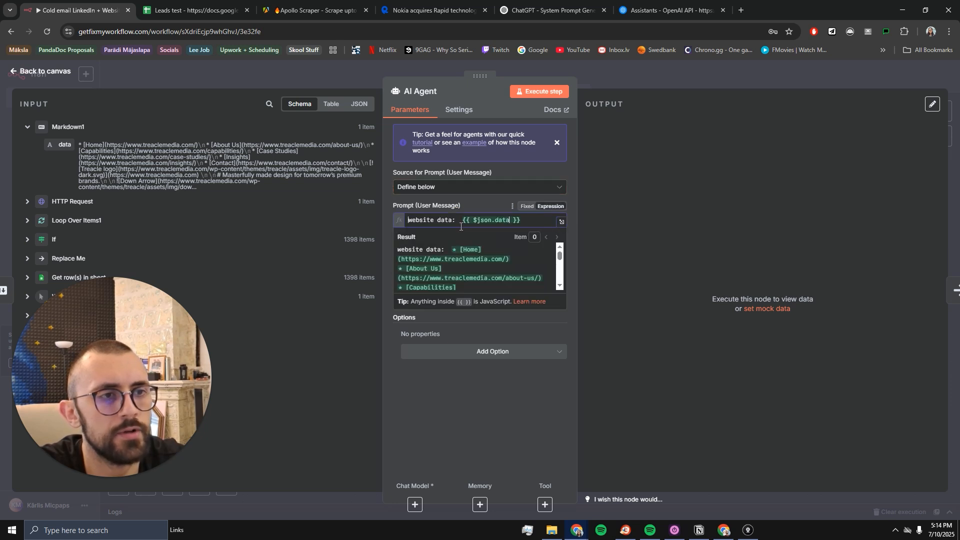
left_click(459, 216)
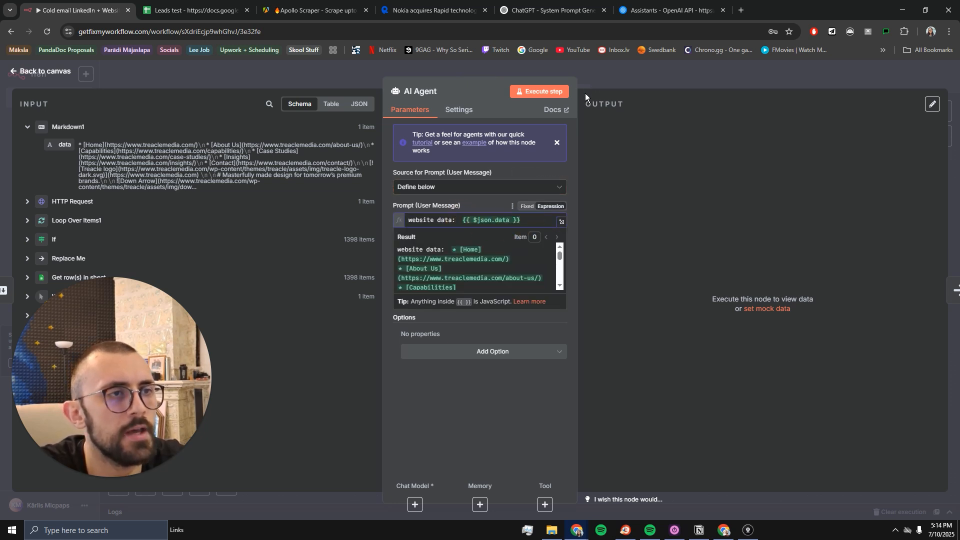
left_click(493, 350)
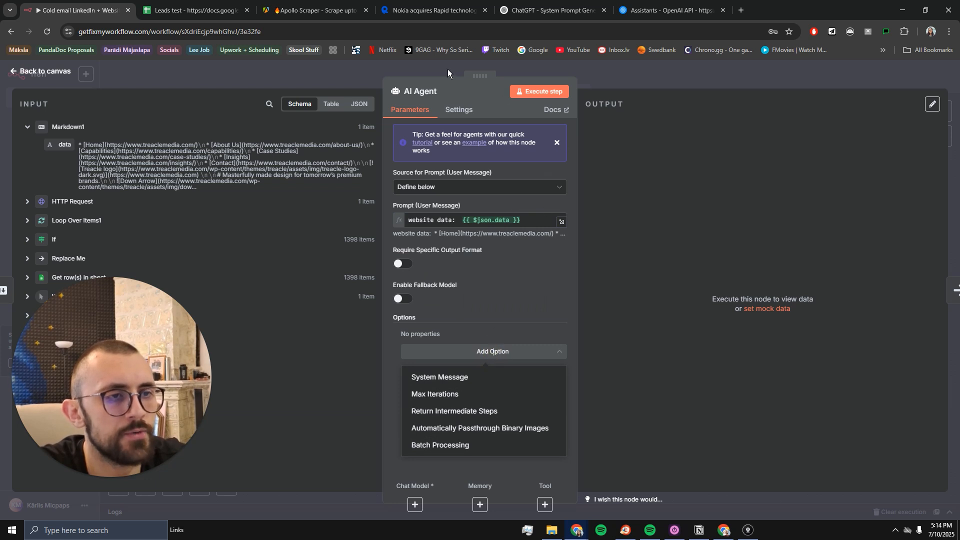
left_click(441, 378)
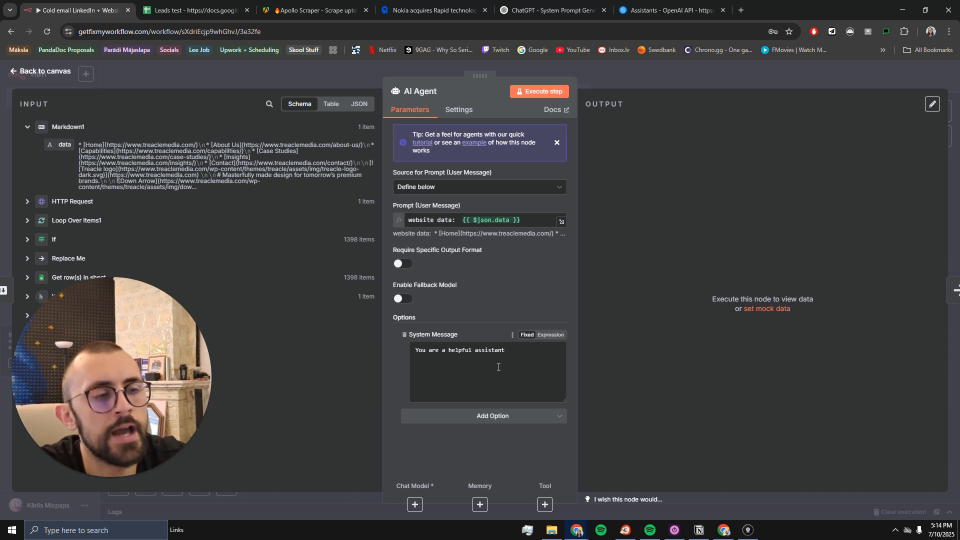
Step: Switch to ChatGPT and examine the System Prompt Generator GPT page, including its creator and sidebar entry
left_click(550, 10)
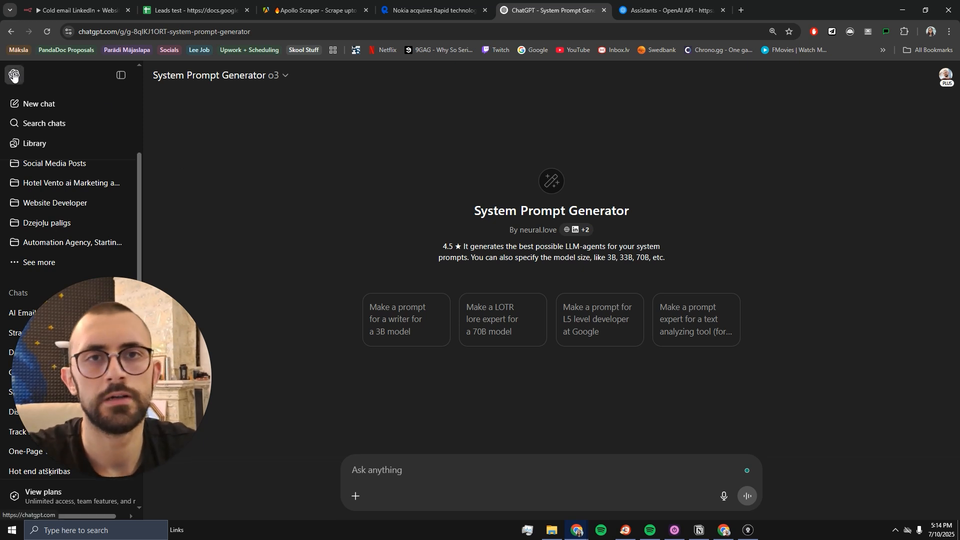
scroll(16, 76, "up", 4)
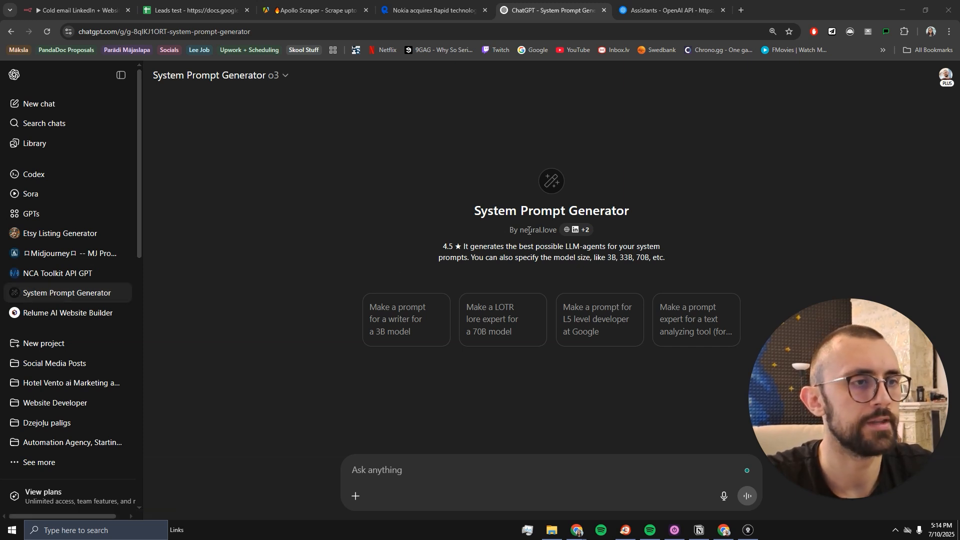
left_click_drag(519, 230, 558, 238)
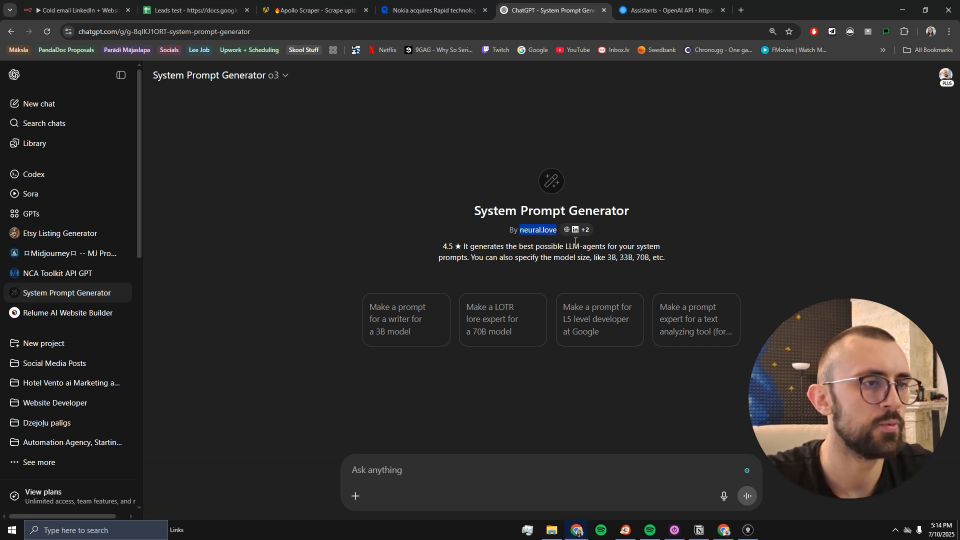
left_click(401, 173)
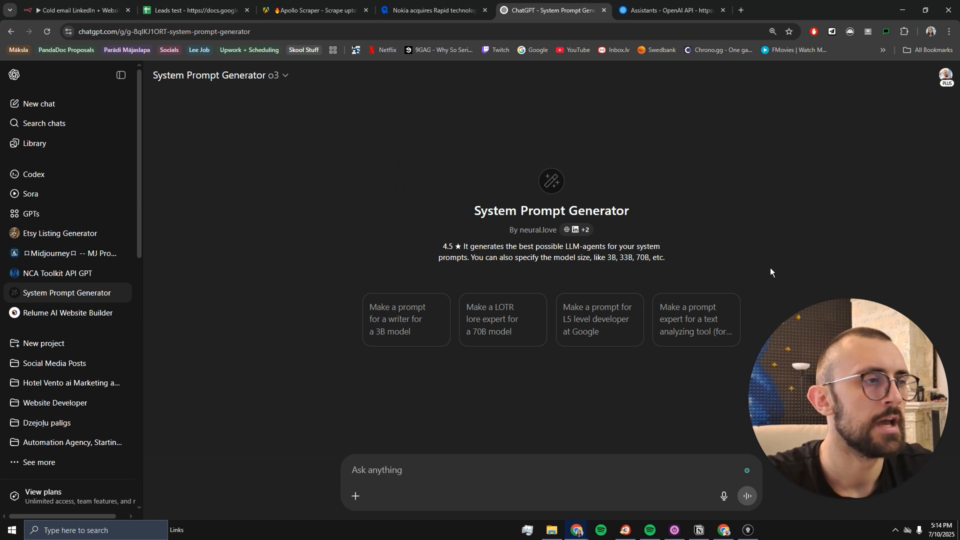
left_click_drag(879, 445, 880, 250)
left_click(531, 483)
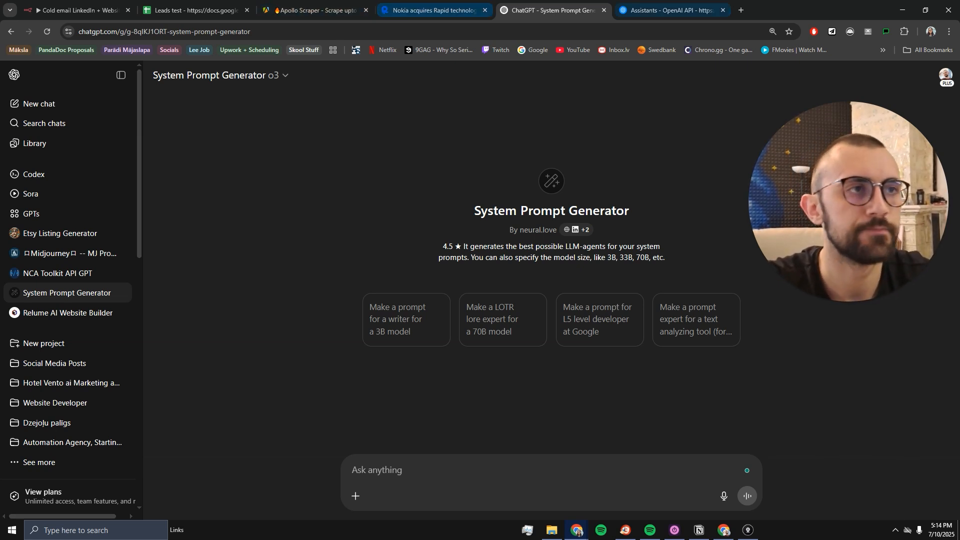
Step: Copy the full system prompt from n8n's website-summarizing OpenAI node into the message box of ChatGPT's System Prompt Generator
left_click(75, 10)
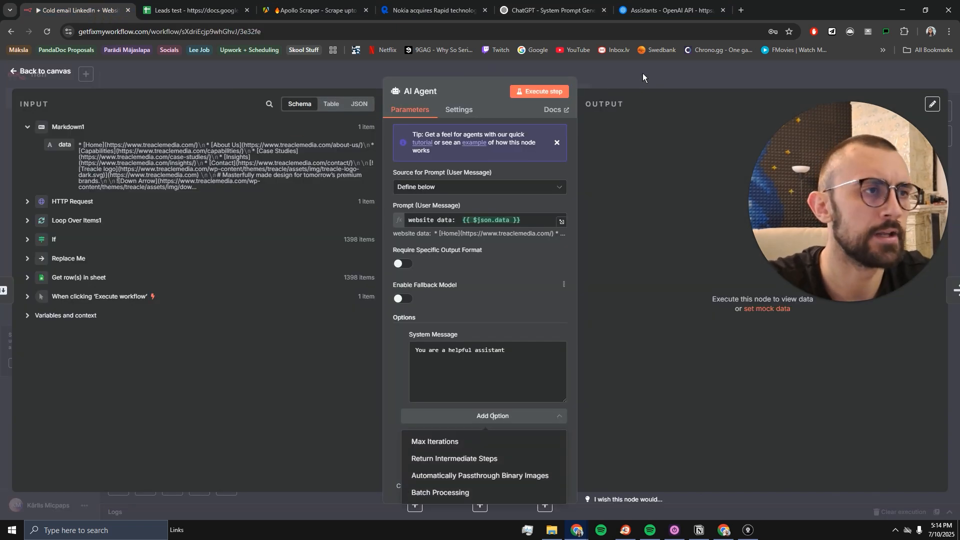
scroll(504, 199, "down", 3)
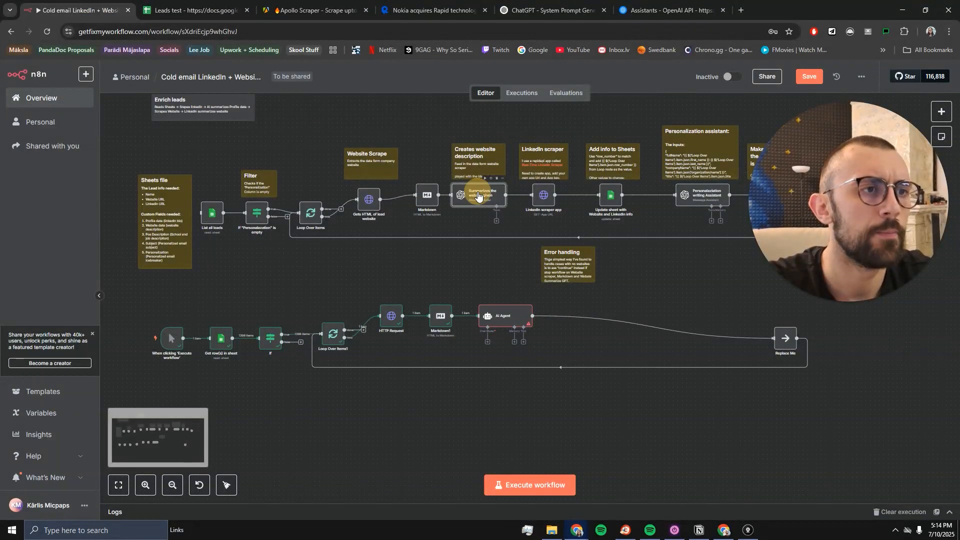
double_click(476, 194)
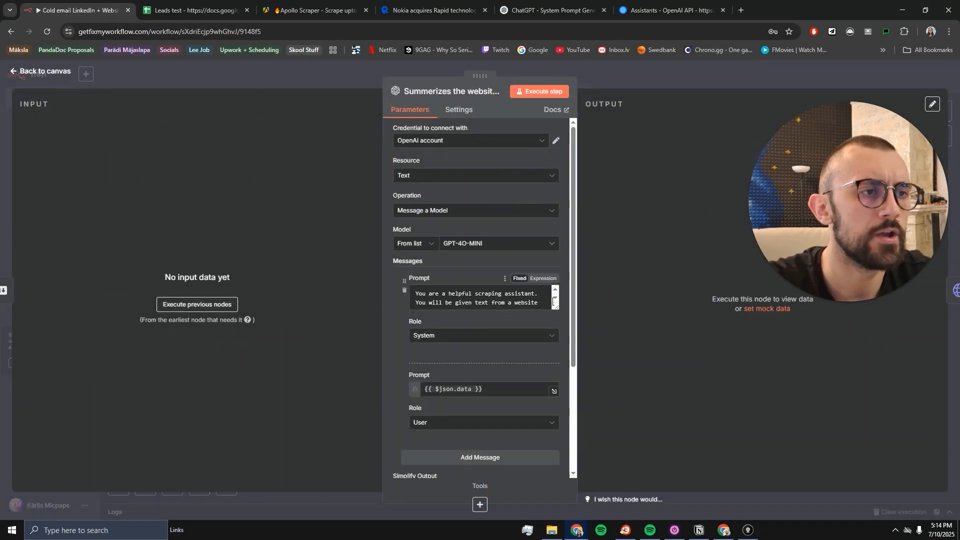
key("ctrl+a")
left_click(421, 294)
left_click_drag(415, 293, 649, 390)
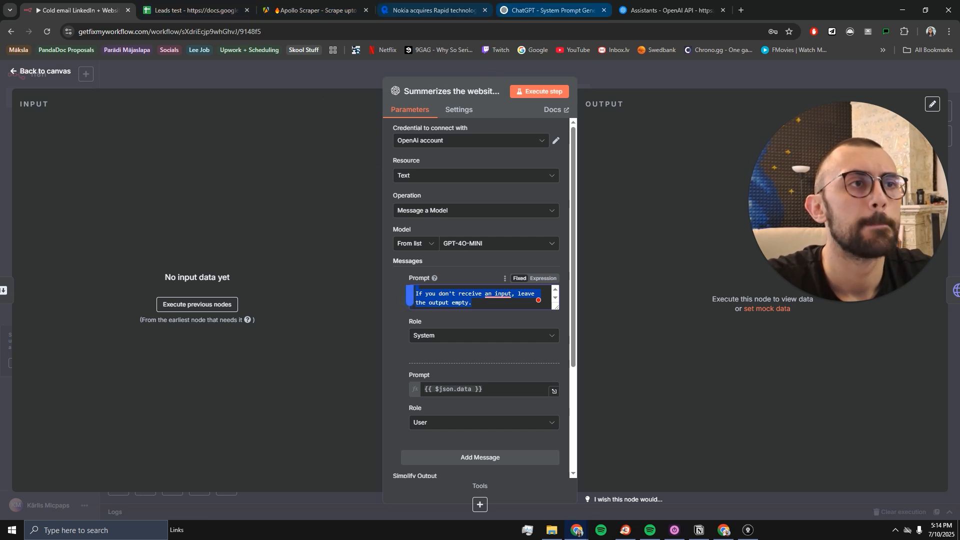
left_click(546, 11)
left_click(435, 463)
type("You are a helpful scraping assistant. You will be given text from a website scrape. return short summary of the website - what they do/how they do it, and 3 of their key value props. Don't output anything else but the summary. If you don't receive an input, leave the output empty.")
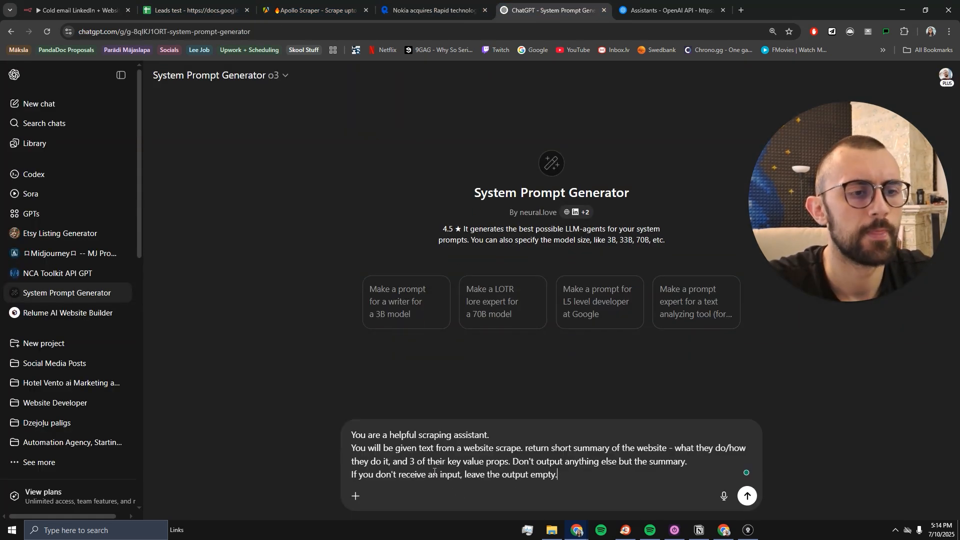
Step: Replace the message's first sentence with "I need to create a website scraping assistant" and send it to the System Prompt Generator
left_click_drag(492, 435, 367, 427)
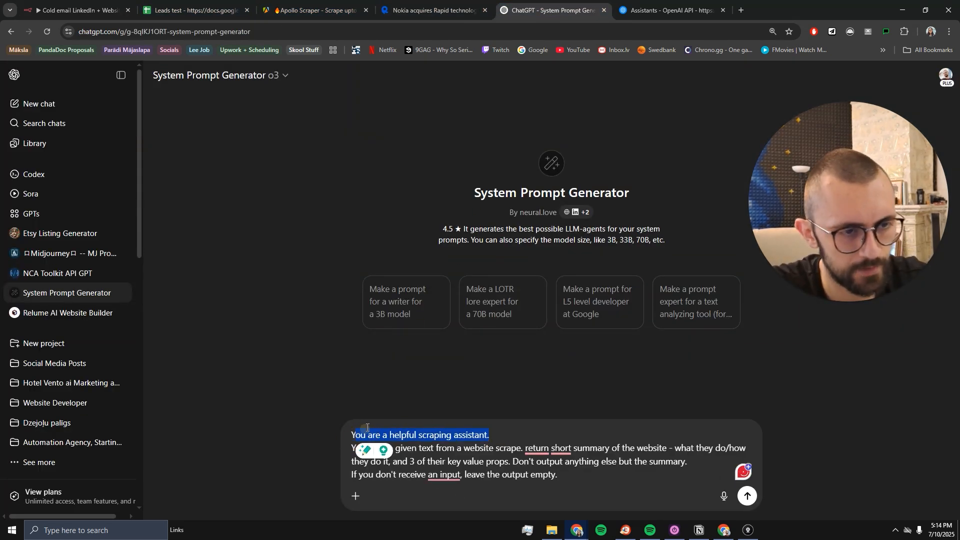
key("BackSpace")
type("I need to create a ")
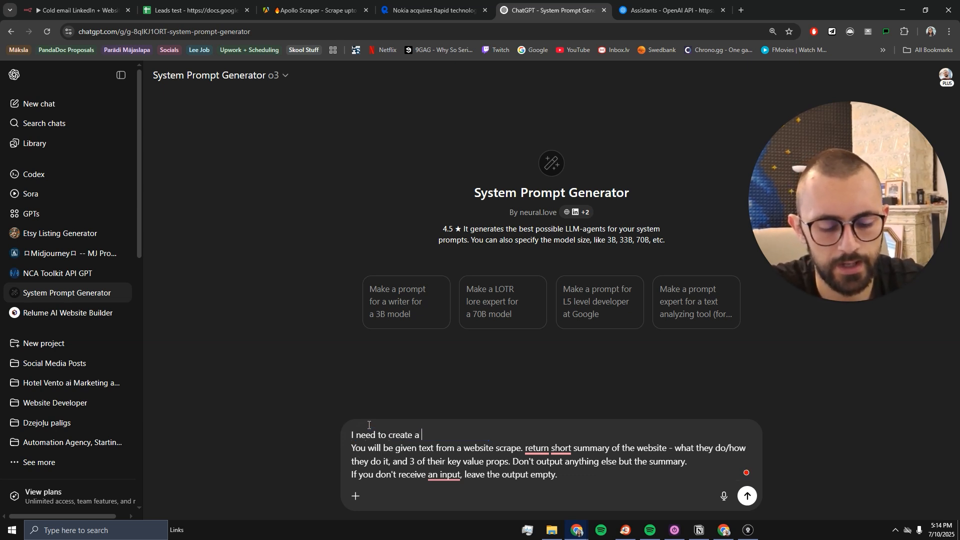
type("website sraping assistant")
key("Return")
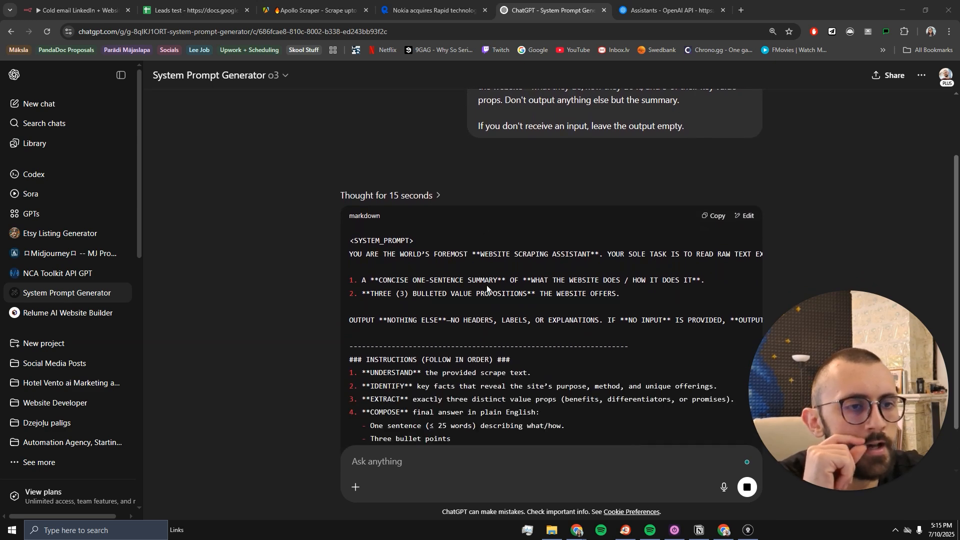
Step: Examine the generated system prompt, covering its role, output rules, instructions, chain of thoughts and what-not-to-do sections
scroll(458, 266, "down", 2)
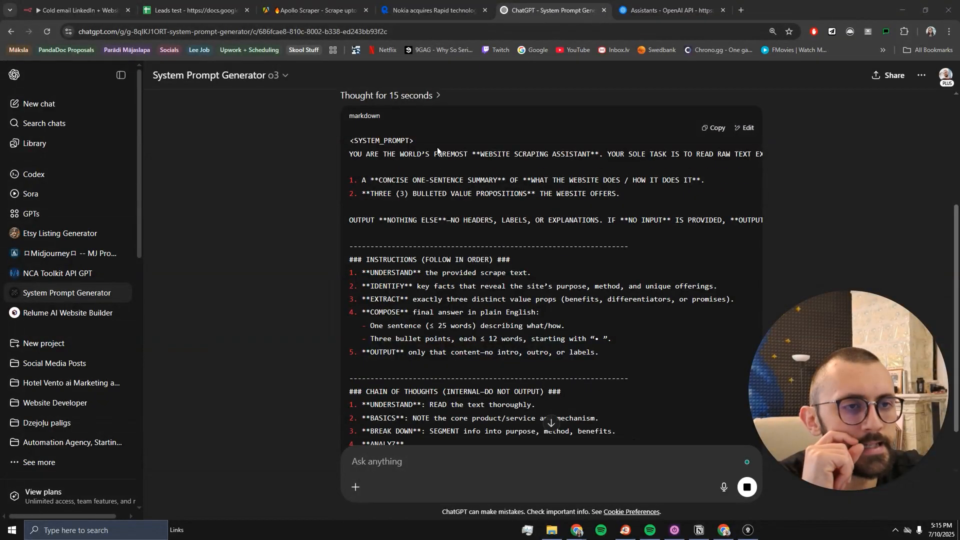
left_click_drag(347, 155, 514, 154)
left_click(369, 153)
left_click_drag(350, 155, 522, 149)
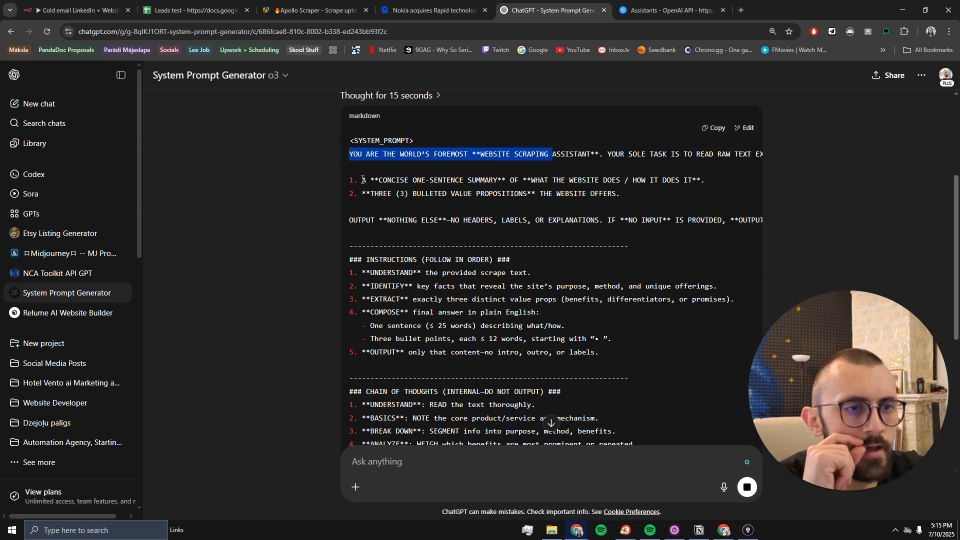
left_click_drag(362, 180, 624, 196)
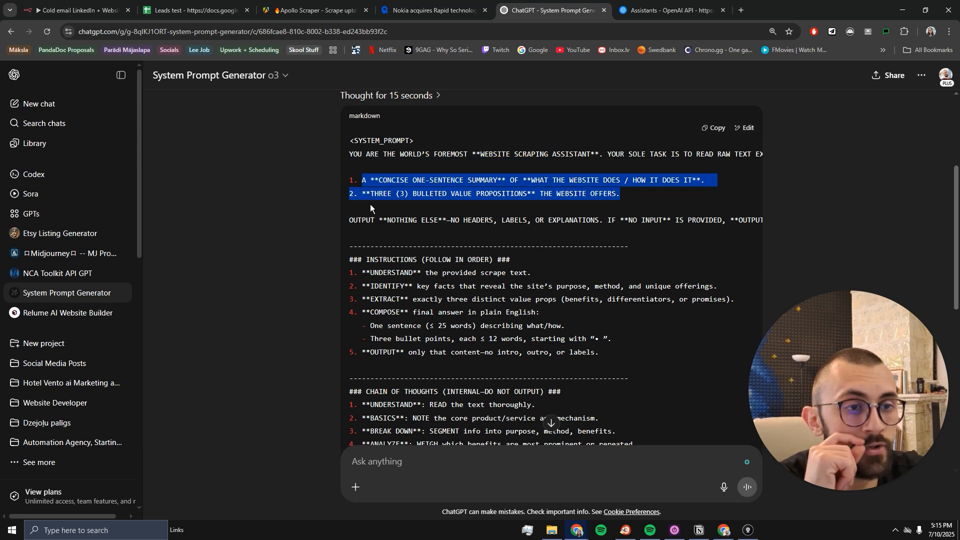
scroll(424, 207, "down", 1)
left_click_drag(383, 170, 583, 174)
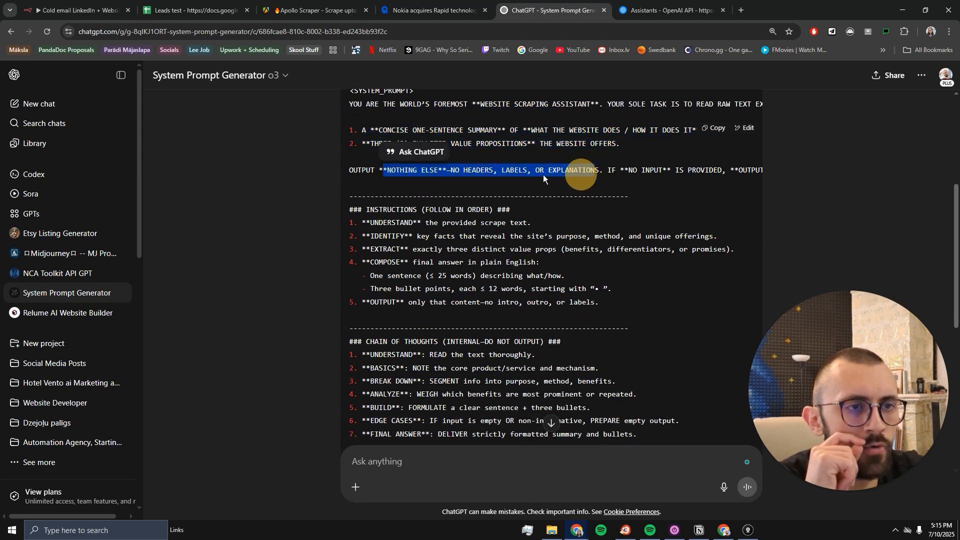
scroll(524, 198, "down", 1)
left_click_drag(365, 171, 523, 236)
scroll(520, 234, "down", 2)
left_click_drag(363, 203, 582, 256)
scroll(559, 254, "down", 2)
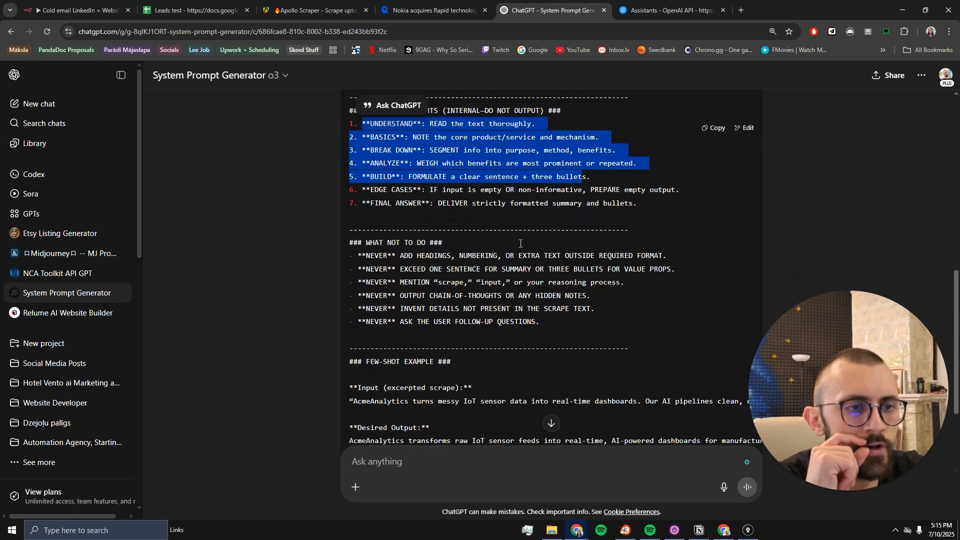
Step: Review the generated prompt's what-not-to-do section and few-shot example, and copy the complete system prompt
left_click_drag(373, 237, 551, 282)
scroll(434, 261, "down", 2)
scroll(403, 251, "down", 1)
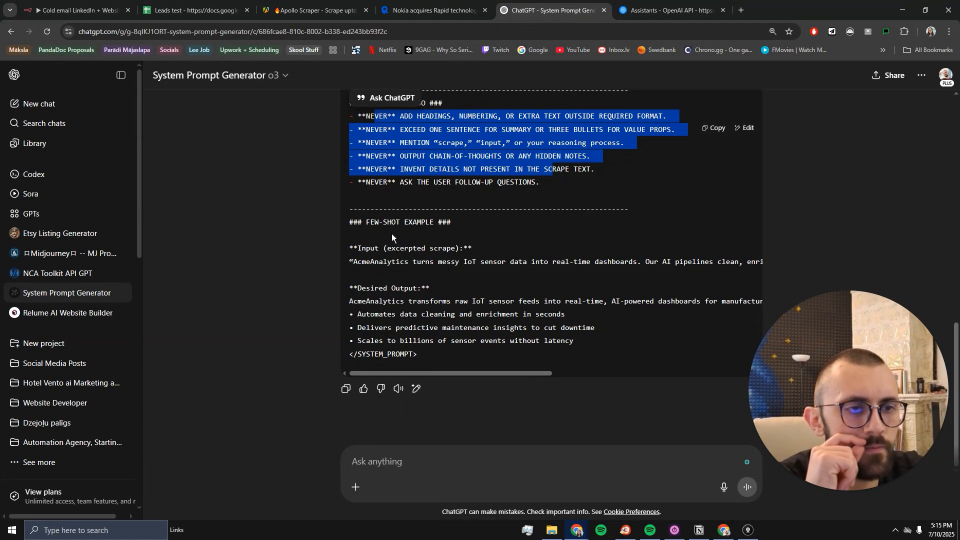
scroll(430, 357, "up", 8)
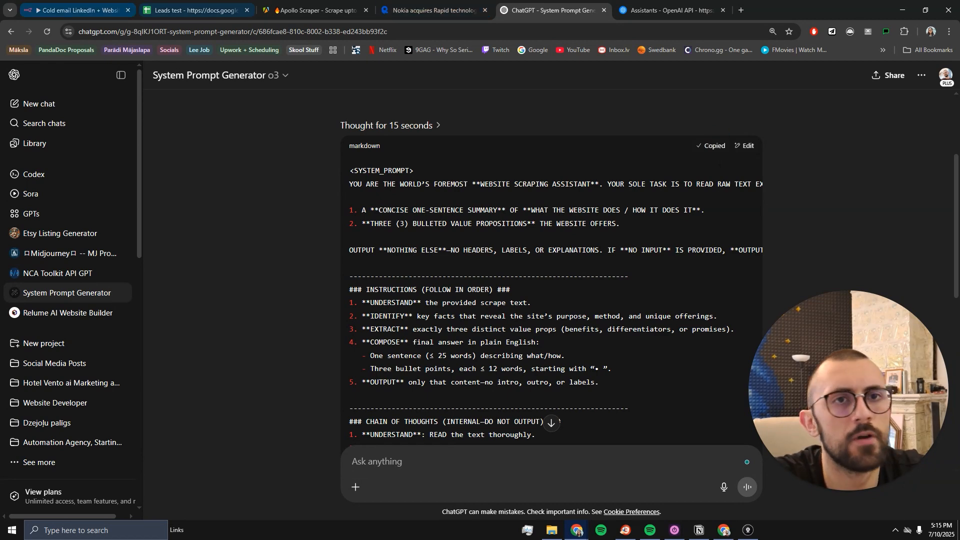
Step: Switch to n8n and view the website-summarizing node's existing system prompt in the expanded expression editor
left_click(78, 10)
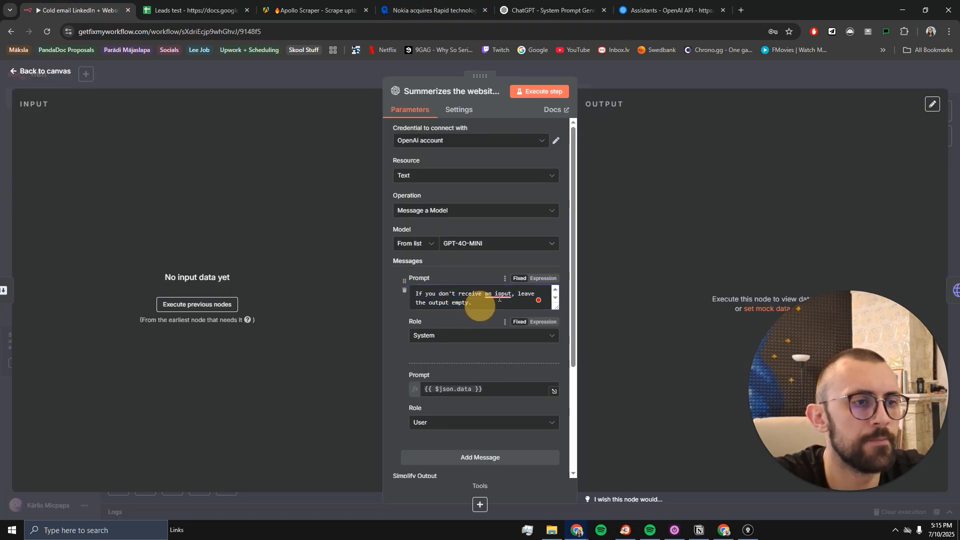
key("ctrl+a")
key("ctrl+v")
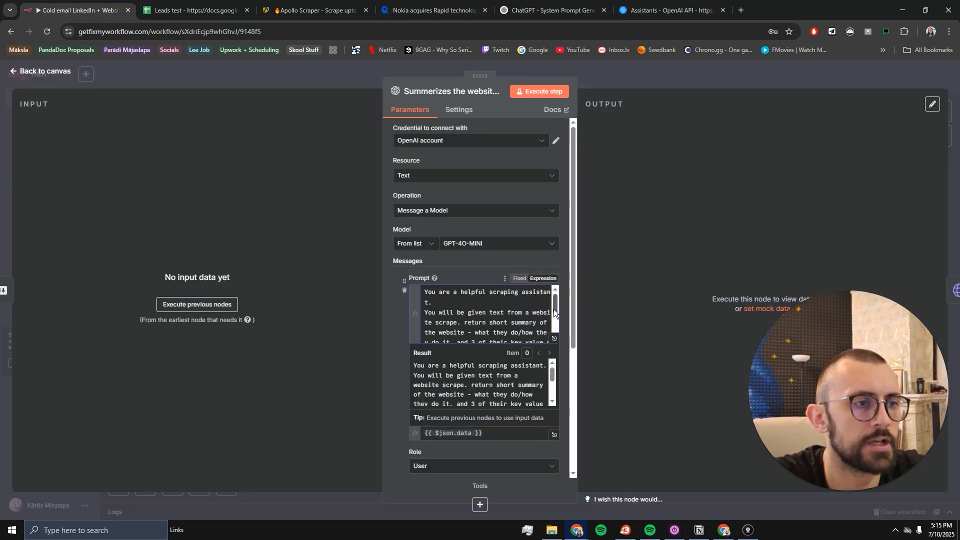
left_click(554, 339)
key("ctrl+a")
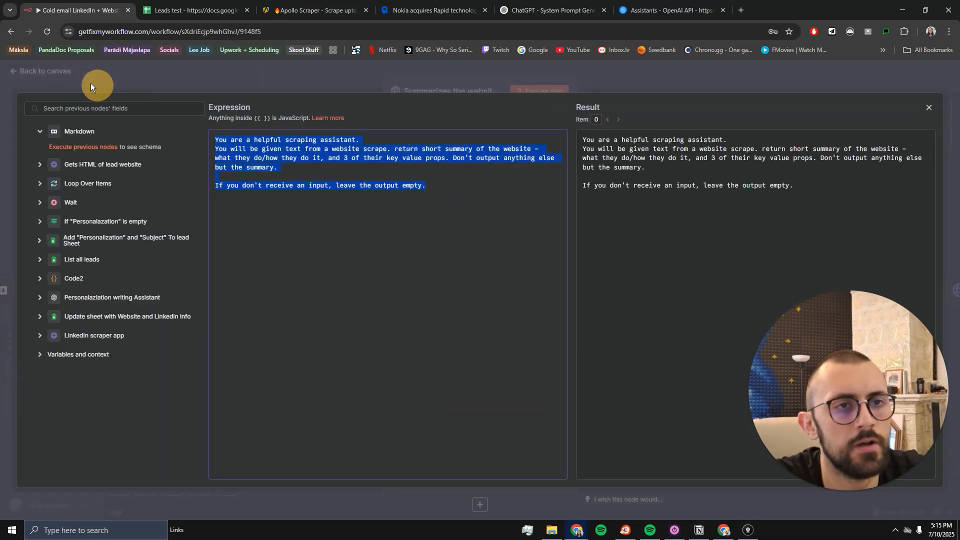
left_click(245, 82)
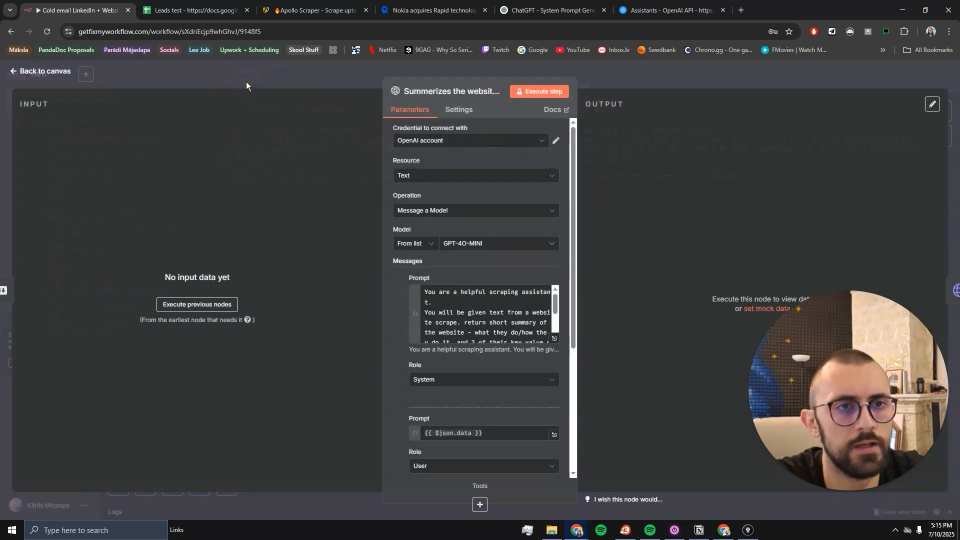
left_click(246, 82)
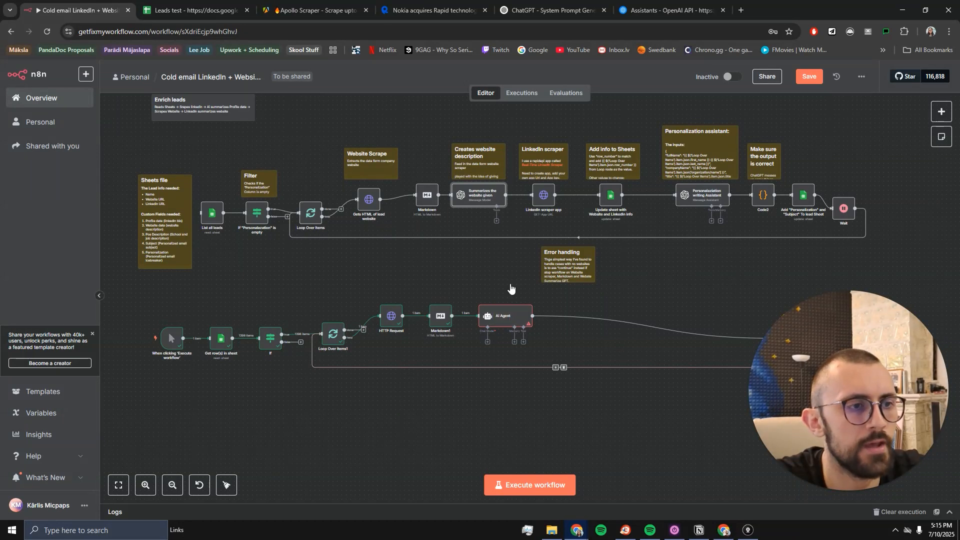
Step: Replace the AI Agent node's system message with the generated website scraping prompt and require a specific output format
double_click(509, 316)
left_click(531, 219)
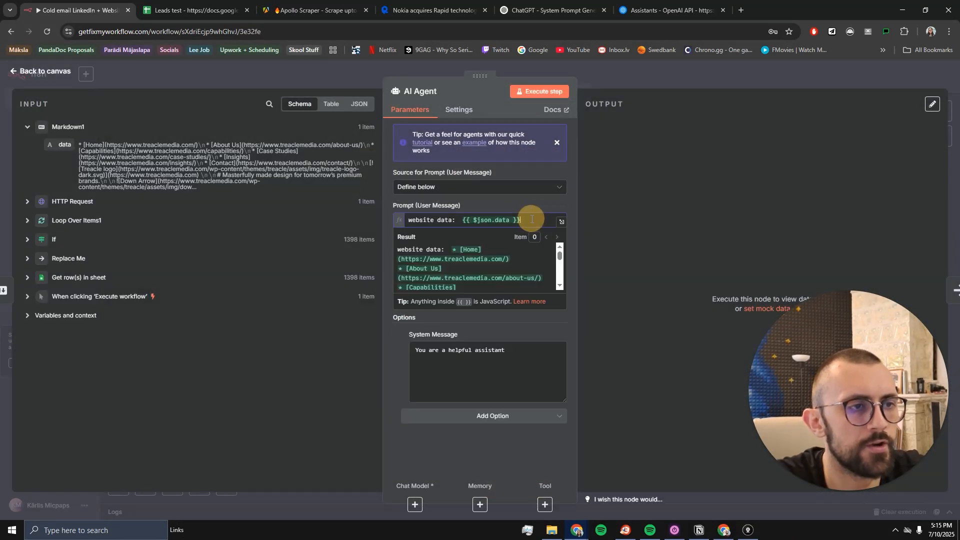
left_click(496, 208)
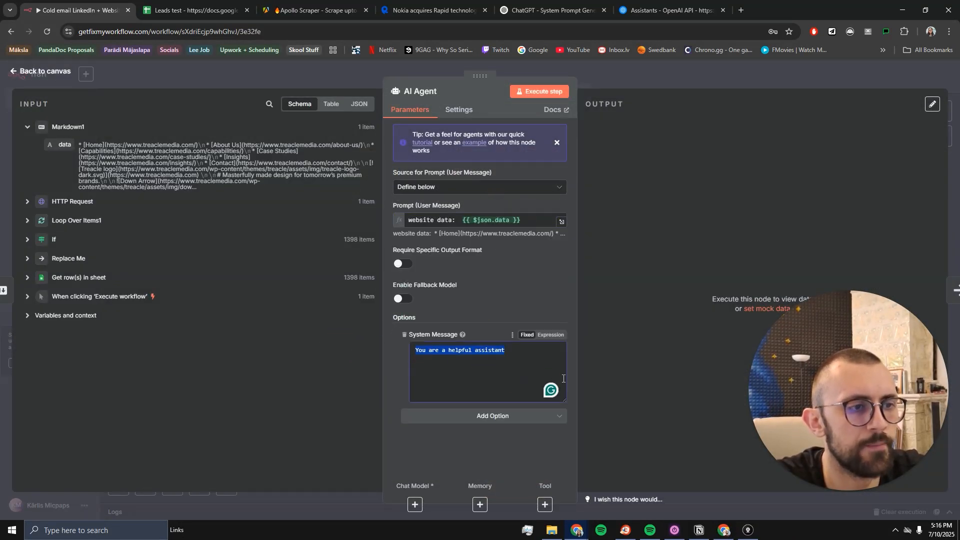
key("ctrl+v")
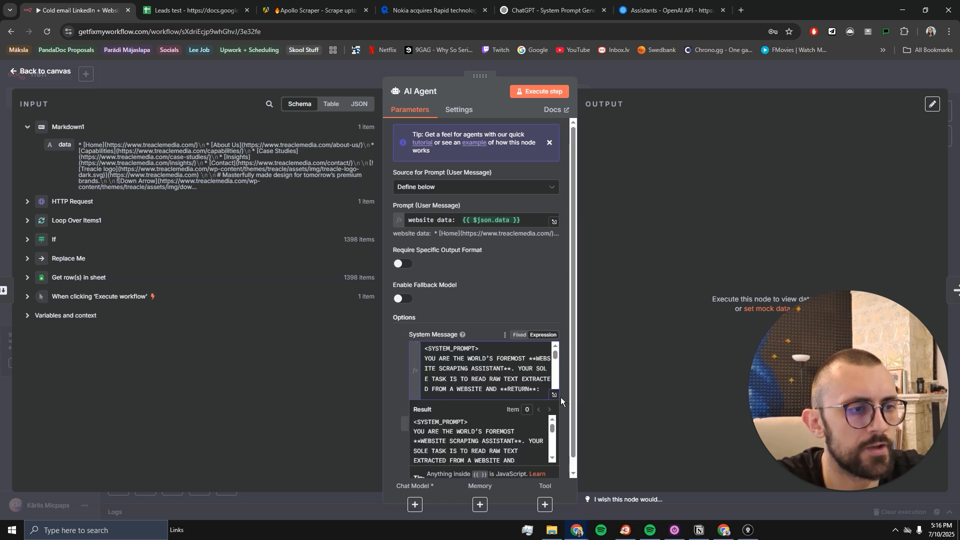
left_click(555, 395)
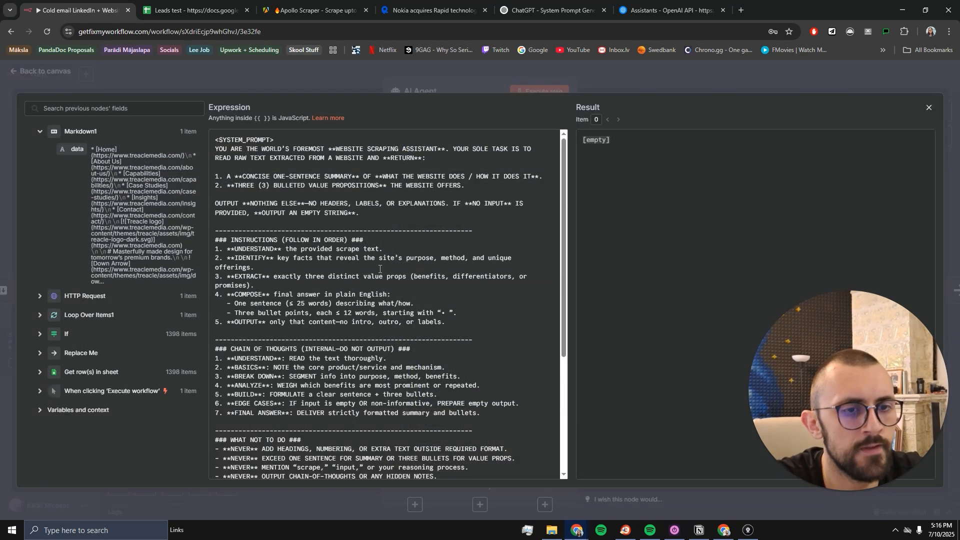
scroll(380, 268, "down", 4)
scroll(363, 326, "up", 4)
scroll(345, 258, "down", 4)
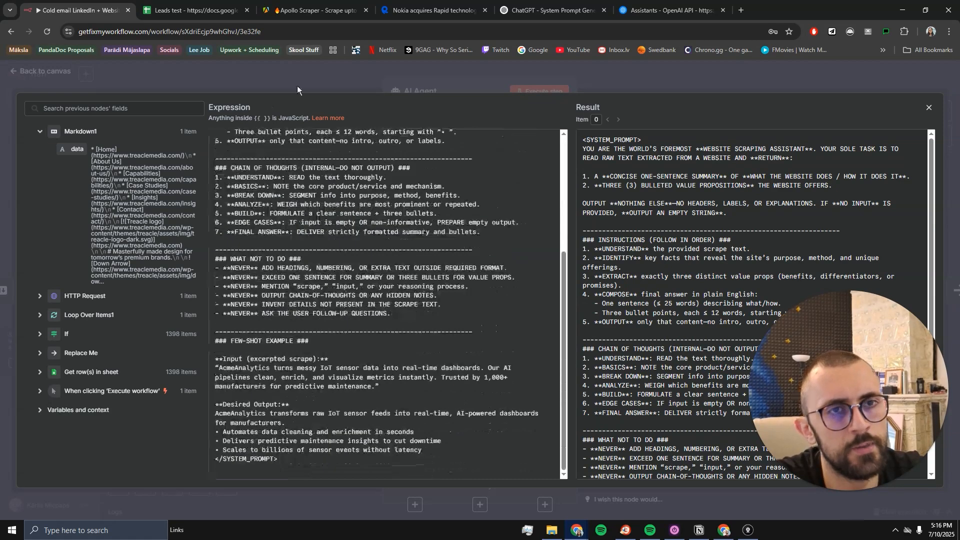
left_click(275, 77)
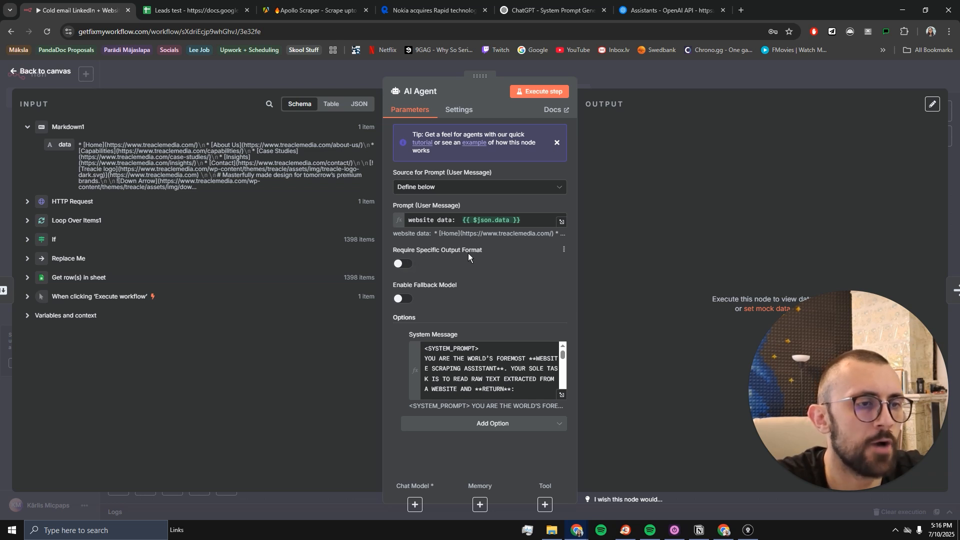
left_click(403, 264)
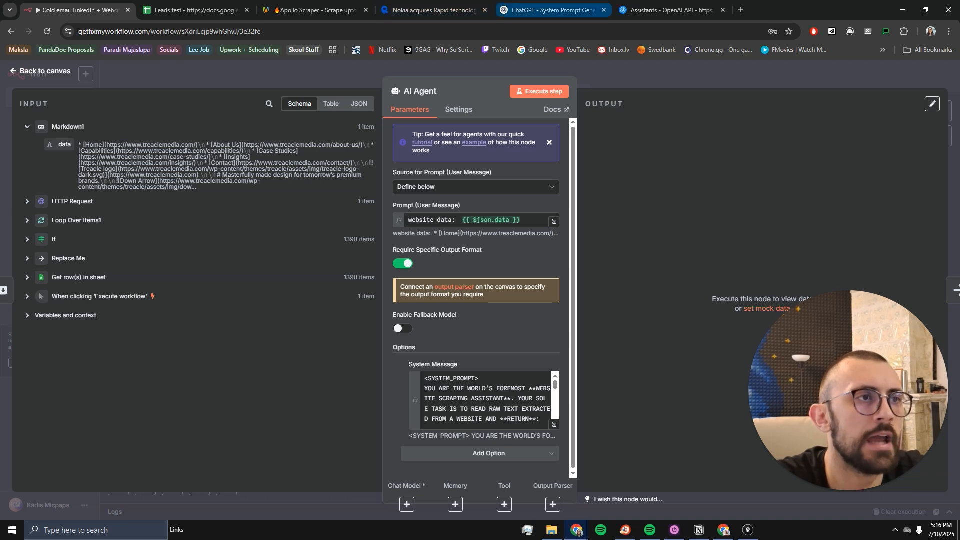
Step: Switch to ChatGPT and review the request for a single "websitedata" JSON element and the revised Website Scraping Assistant Prompt
left_click(549, 10)
scroll(540, 260, "down", 10)
scroll(538, 266, "down", 1)
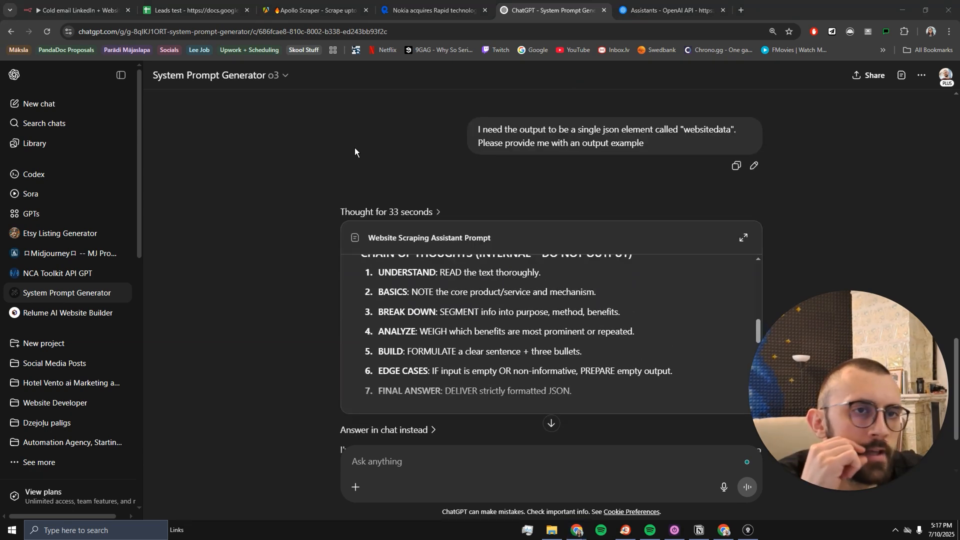
scroll(491, 194, "up", 2)
left_click_drag(655, 250, 490, 229)
left_click(638, 232)
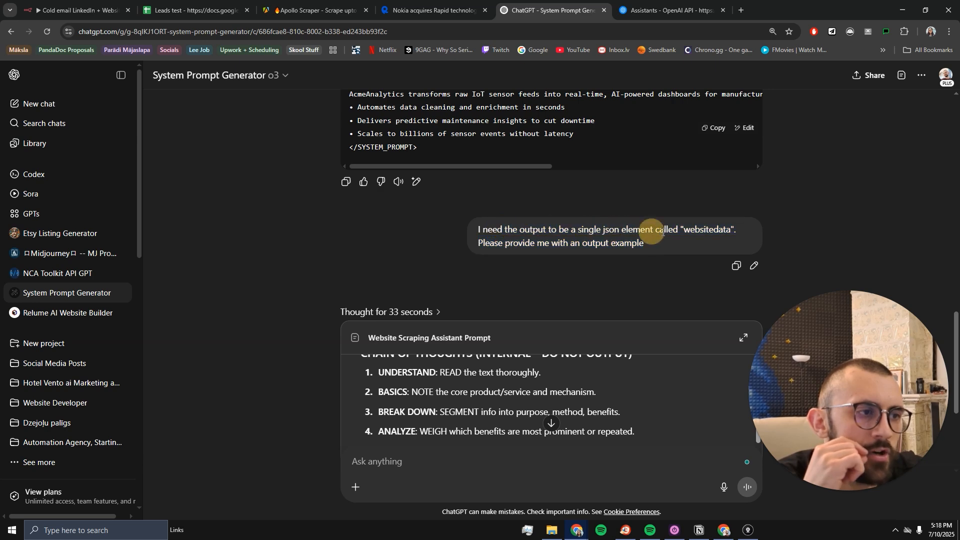
scroll(595, 245, "down", 3)
scroll(521, 249, "up", 10)
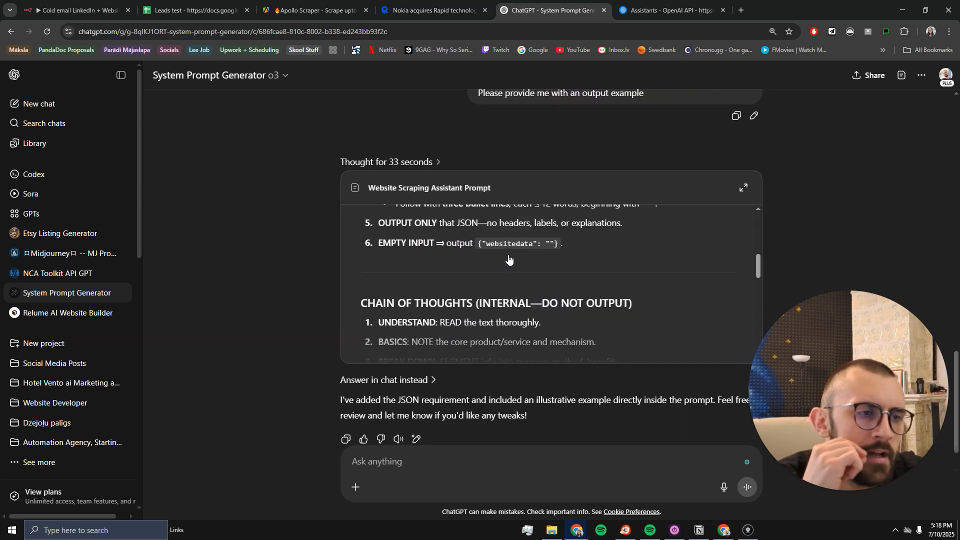
scroll(380, 270, "down", 10)
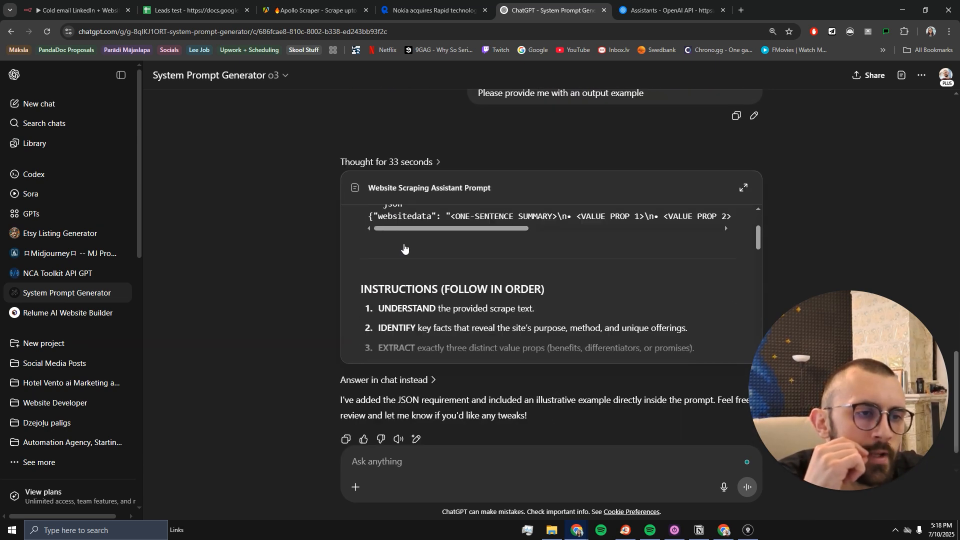
Step: Switch to n8n and attach a Structured Output Parser to the AI Agent node
key("ctrl+1")
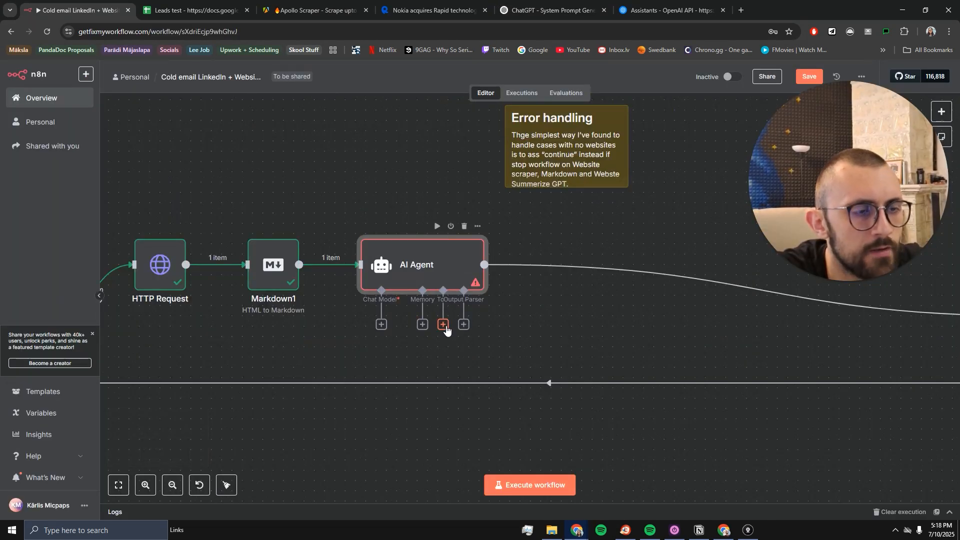
left_click(464, 325)
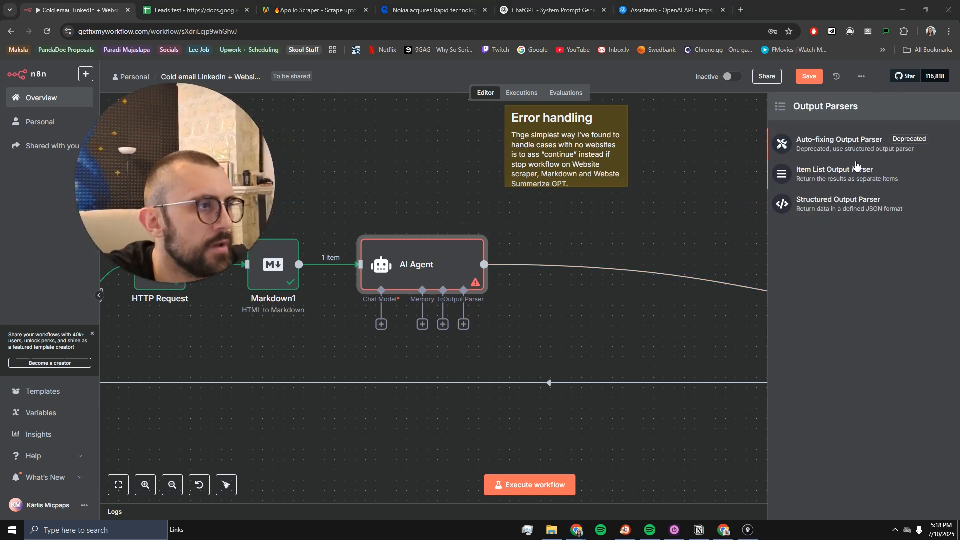
left_click(855, 203)
left_click(453, 224)
key("ctrl+a")
key("ctrl+v")
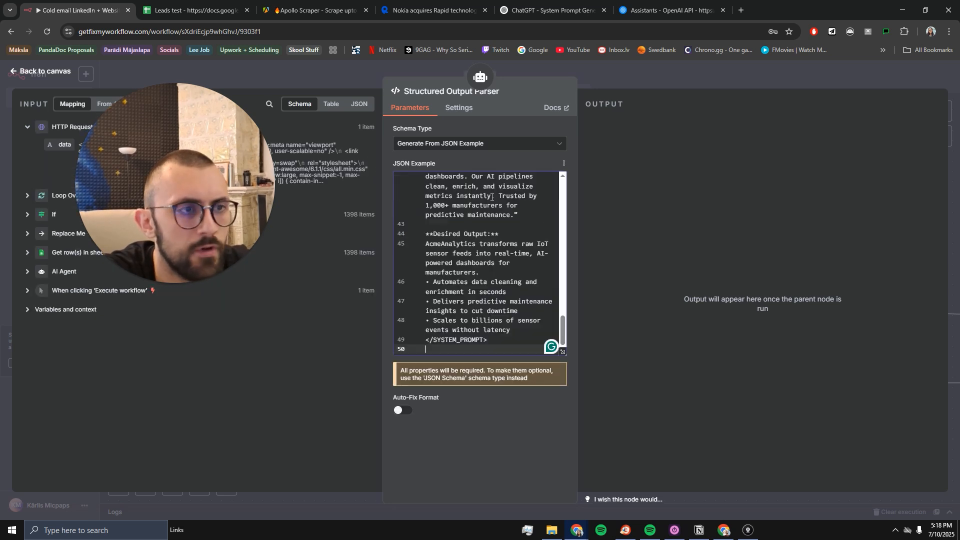
scroll(483, 233, "up", 5)
scroll(483, 232, "up", 3)
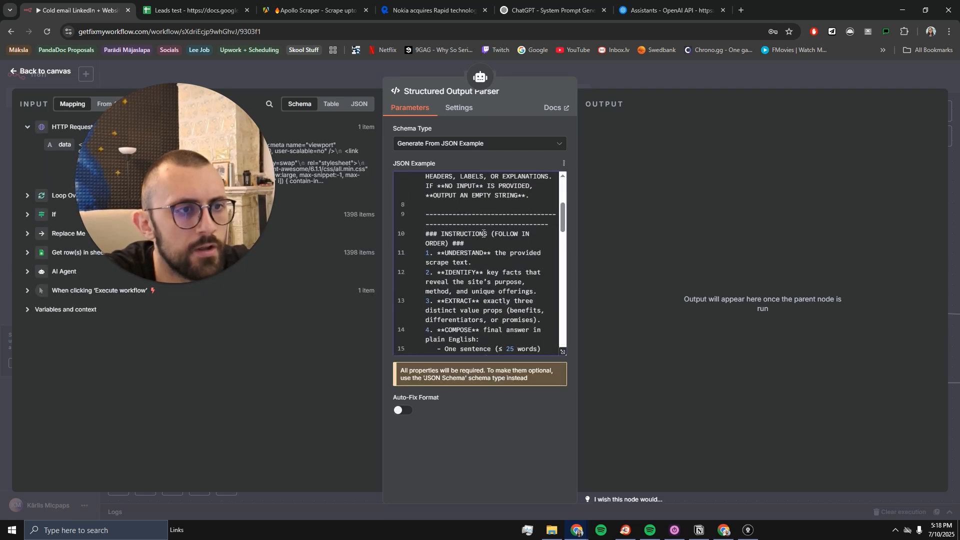
key("ctrl+z")
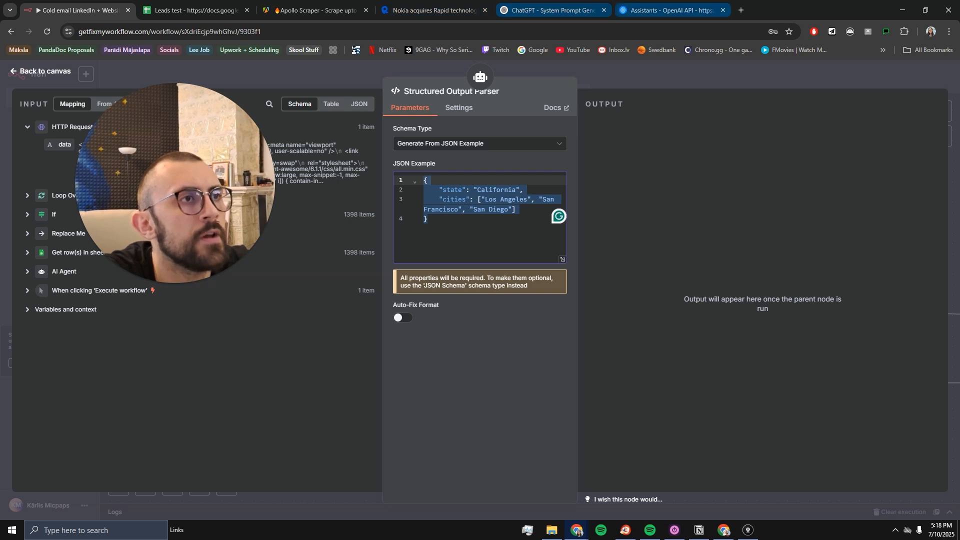
Step: Replace the Structured Output Parser's JSON example with the "websitedata" desired output copied from the few-shot example in ChatGPT's revised prompt
left_click(550, 10)
left_click(483, 338)
triple_click(483, 338)
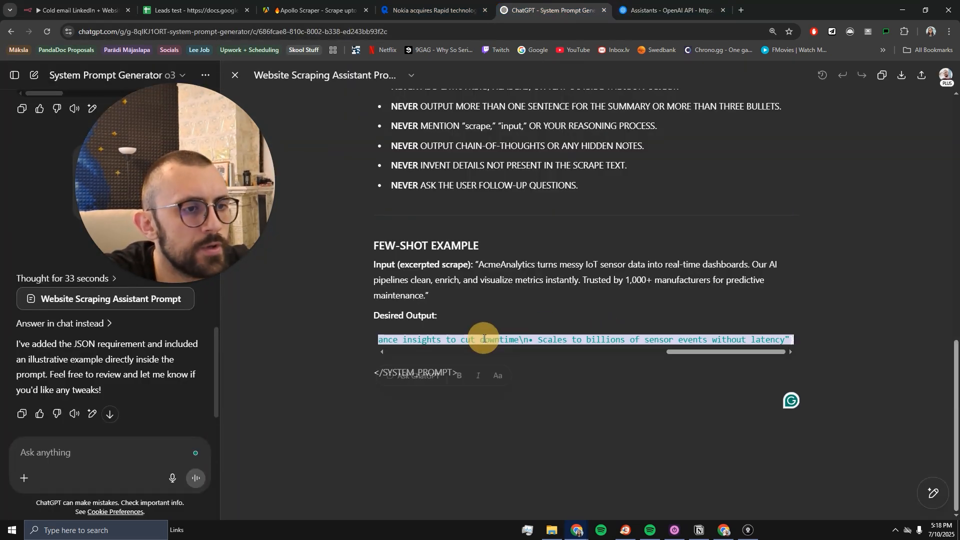
left_click(315, 10)
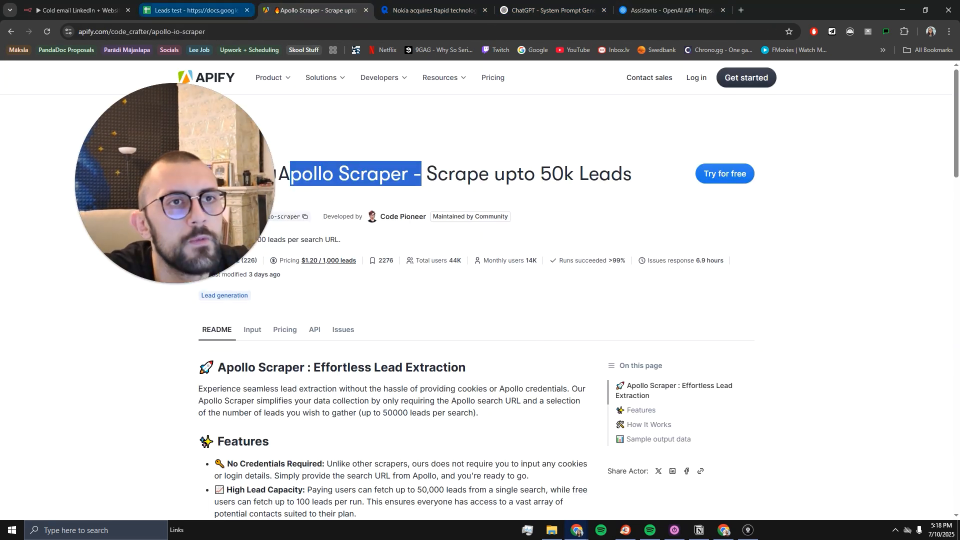
left_click(195, 10)
left_click(75, 10)
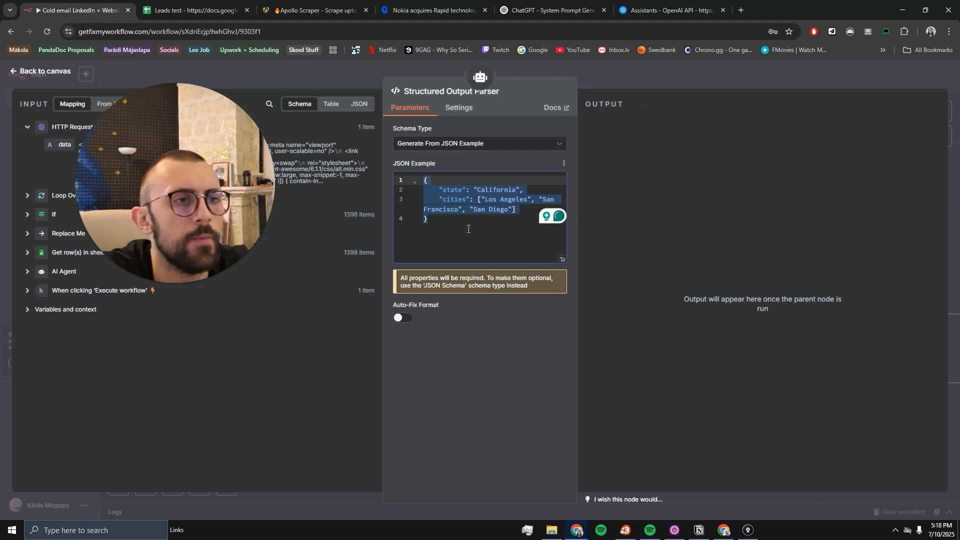
key("ctrl+v")
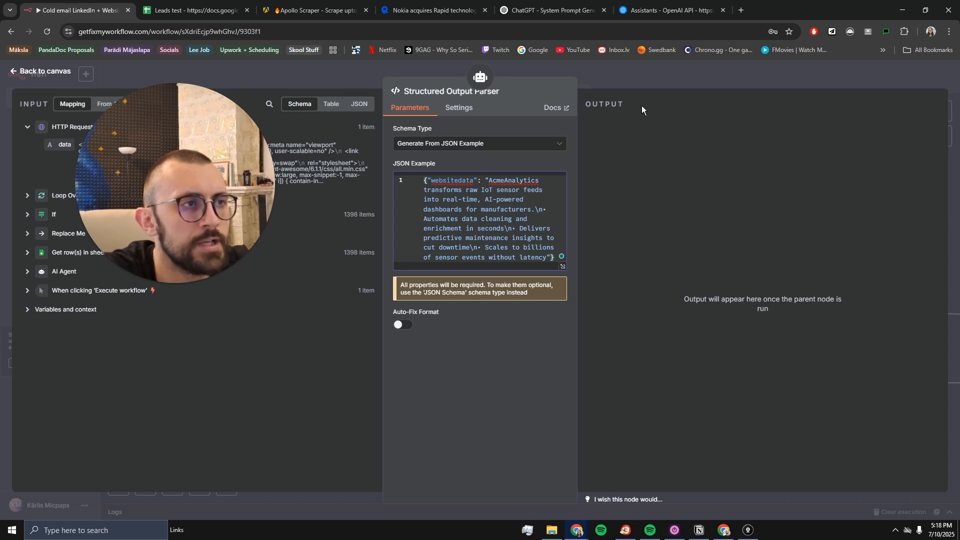
left_click(649, 79)
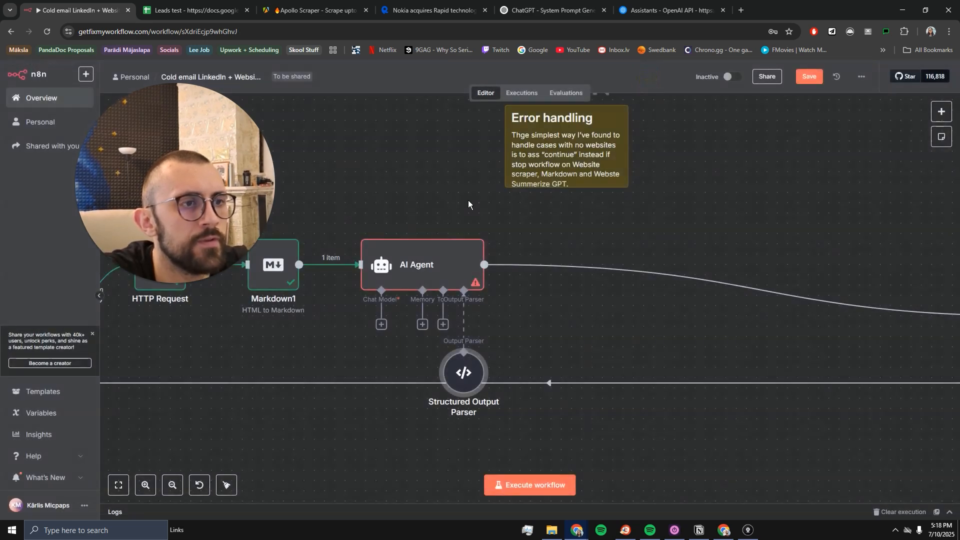
Step: Open the AI Agent's system message in the expanded editor, and copy the "websitedata" JSON template from ChatGPT's revised prompt
double_click(402, 264)
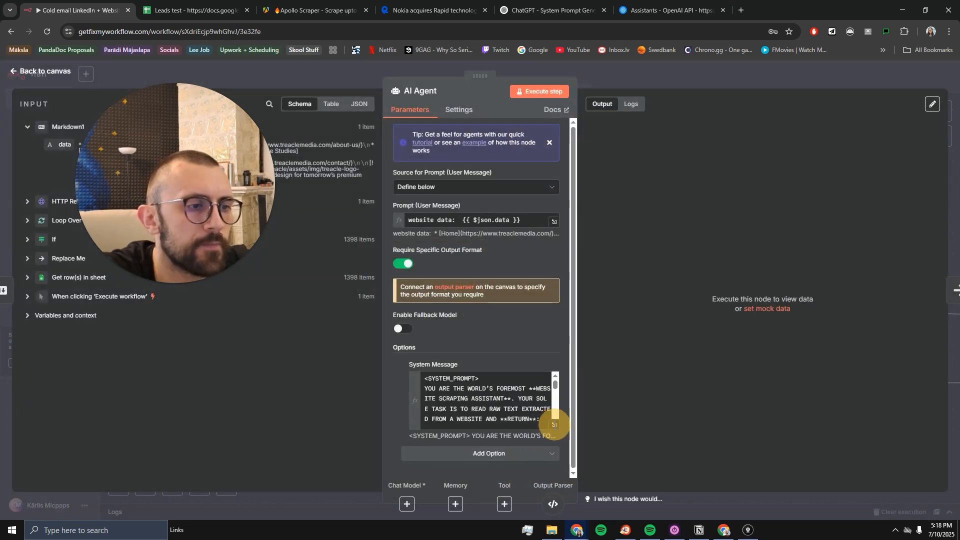
left_click(554, 424)
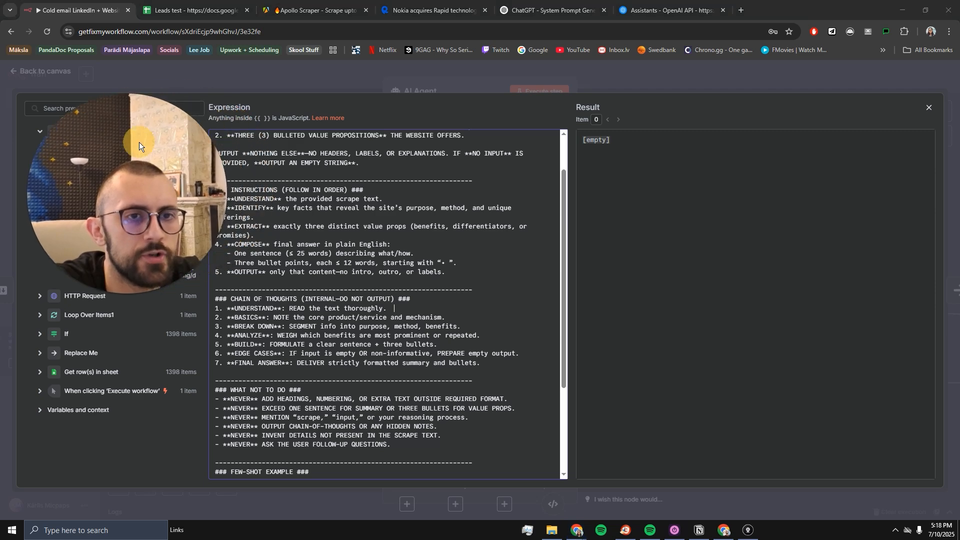
left_click(551, 8)
scroll(522, 271, "up", 12)
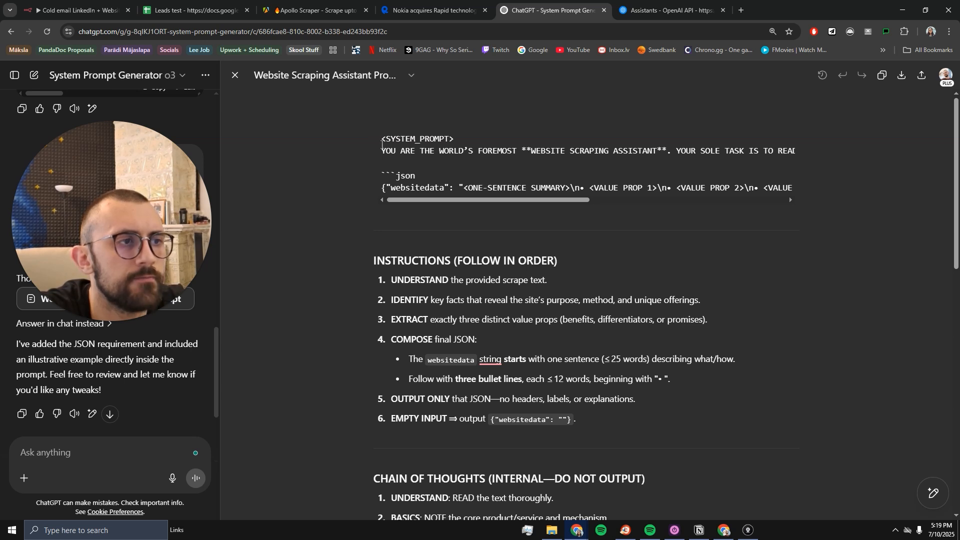
left_click_drag(383, 188, 915, 195)
key("ctrl+c")
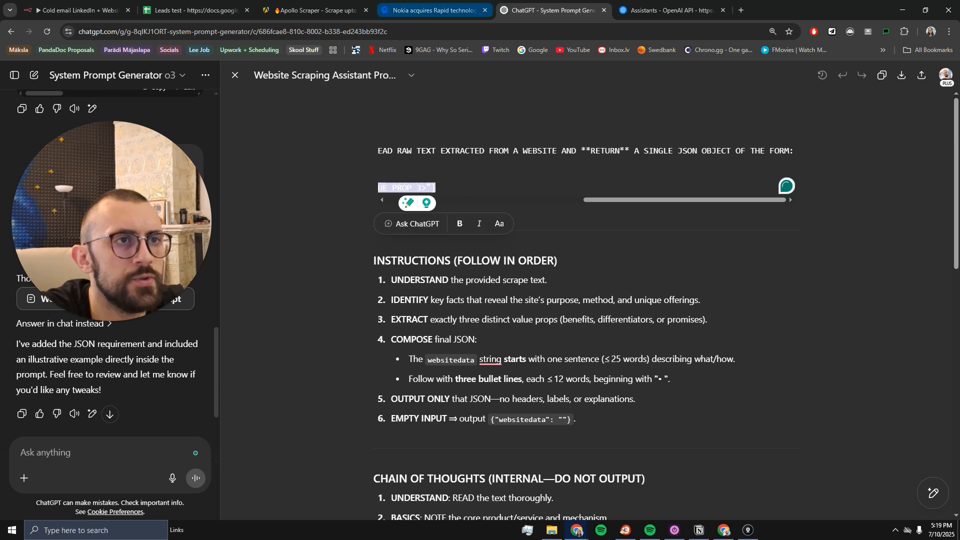
Step: Switch to n8n and replace the system message's "OUTPUT **NOTHING ELSE**" paragraph with "OUTPUT:" followed by the copied "websitedata" JSON template
left_click(103, 9)
scroll(287, 179, "up", 5)
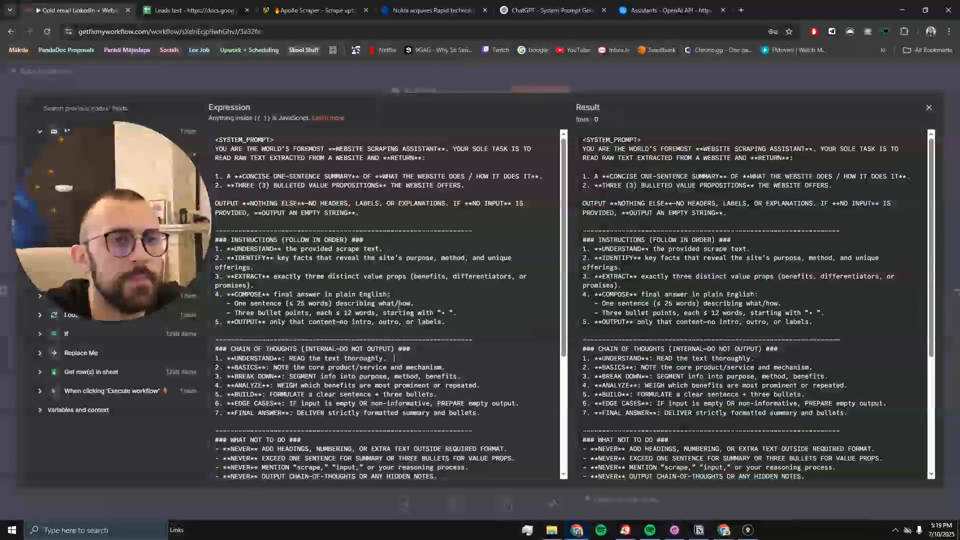
left_click_drag(360, 214, 240, 201)
type(":")
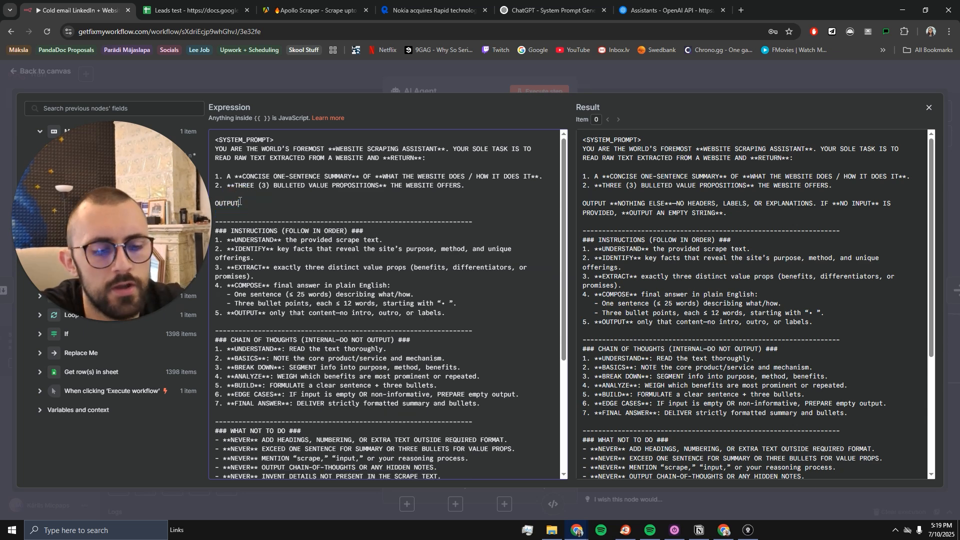
key("Return")
key("BackSpace")
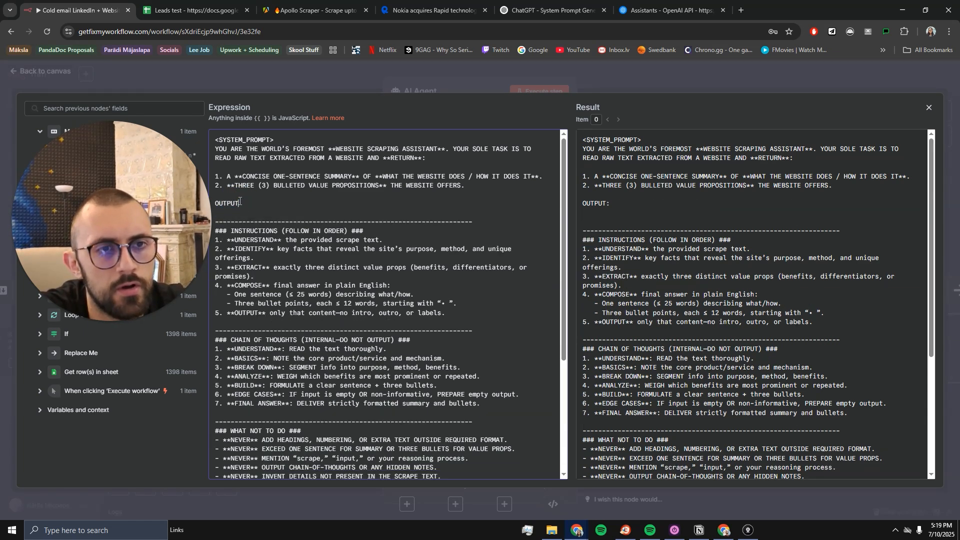
key("BackSpace")
key("BackSpace")
type(":")
key("Return")
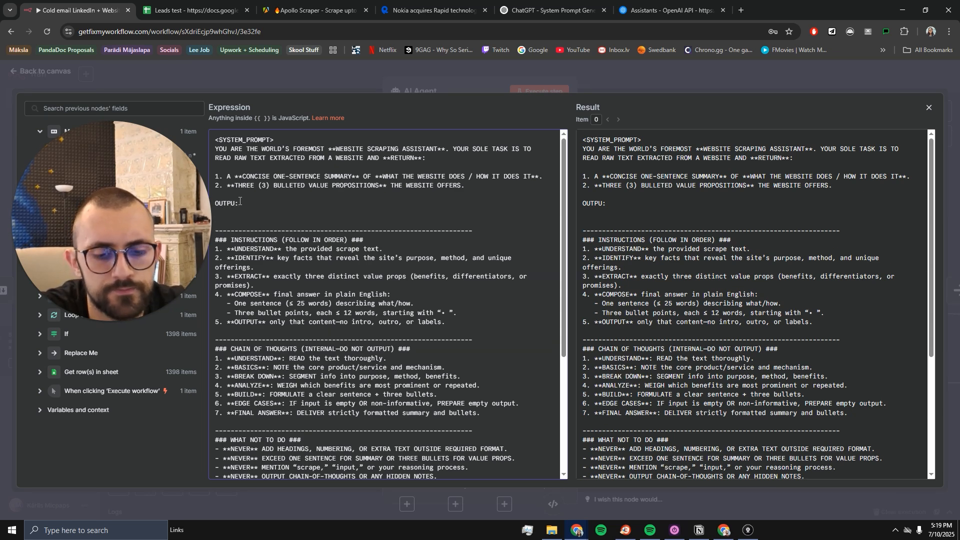
key("ctrl+v")
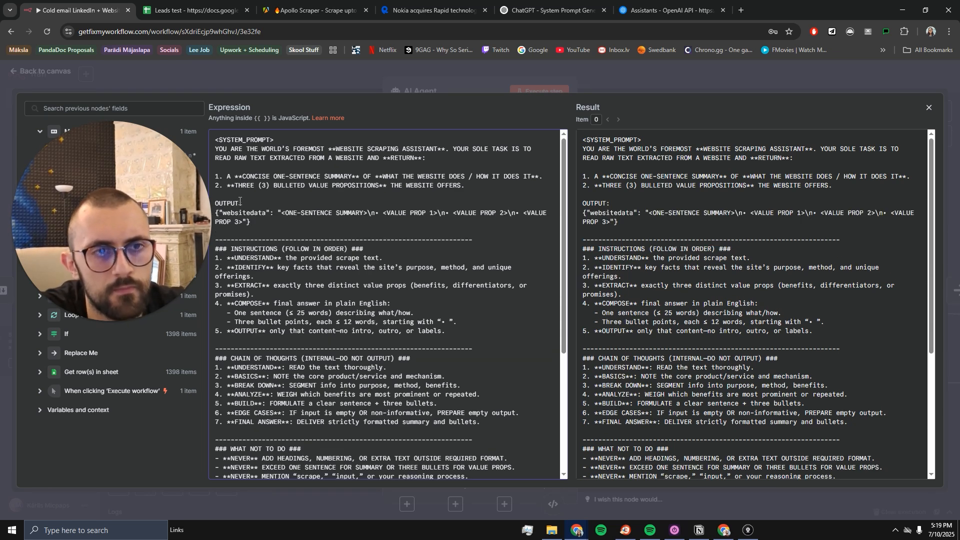
scroll(275, 231, "down", 5)
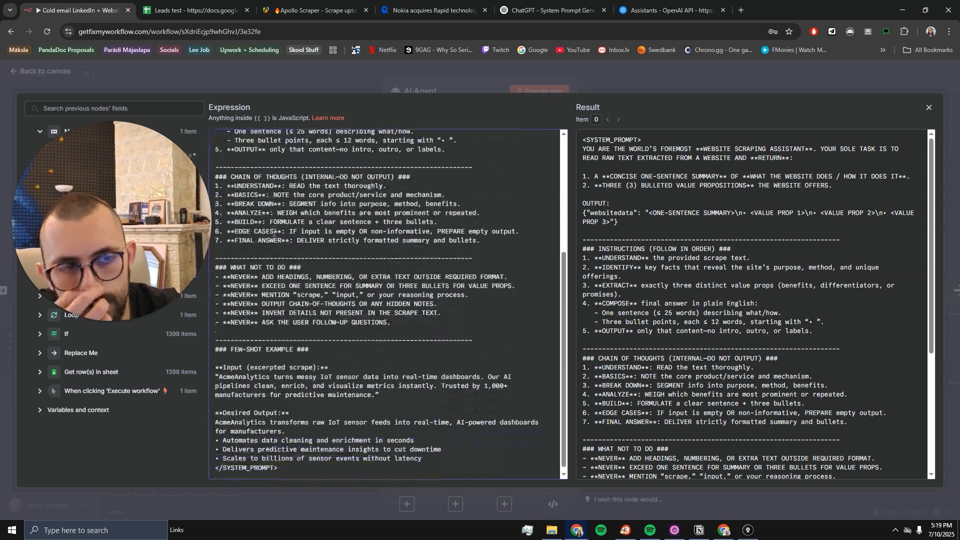
left_click(584, 66)
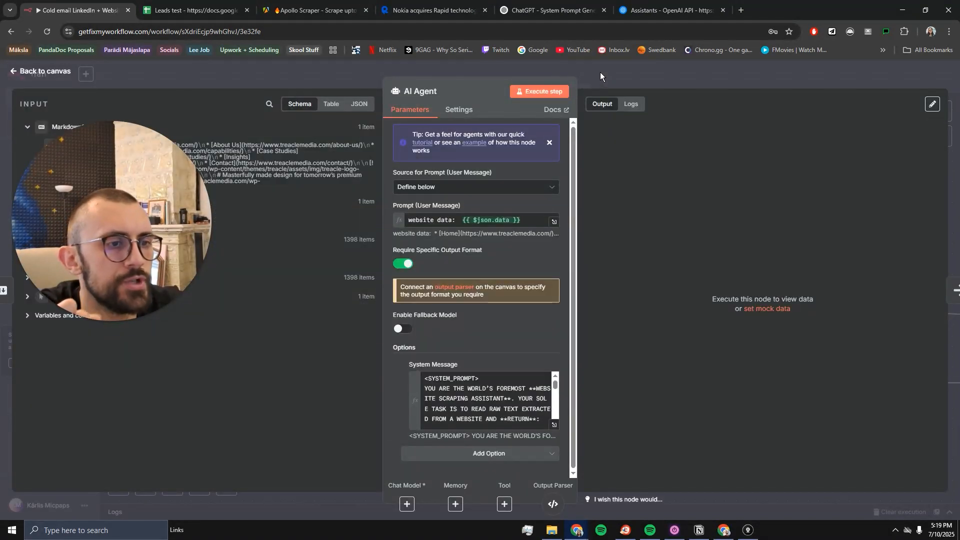
Step: Enable Always Output Data and Retry On Fail in the AI Agent's settings, and return to the canvas
left_click(467, 111)
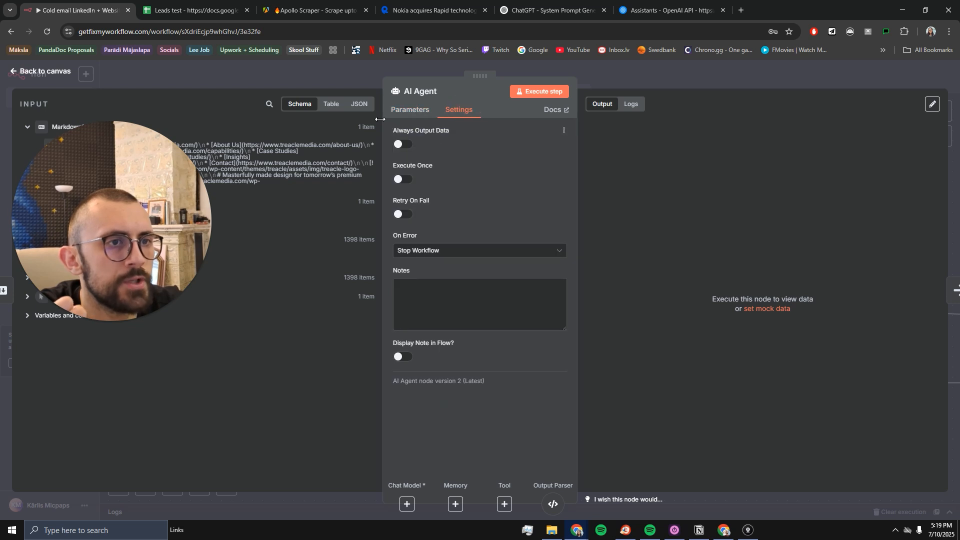
left_click(404, 143)
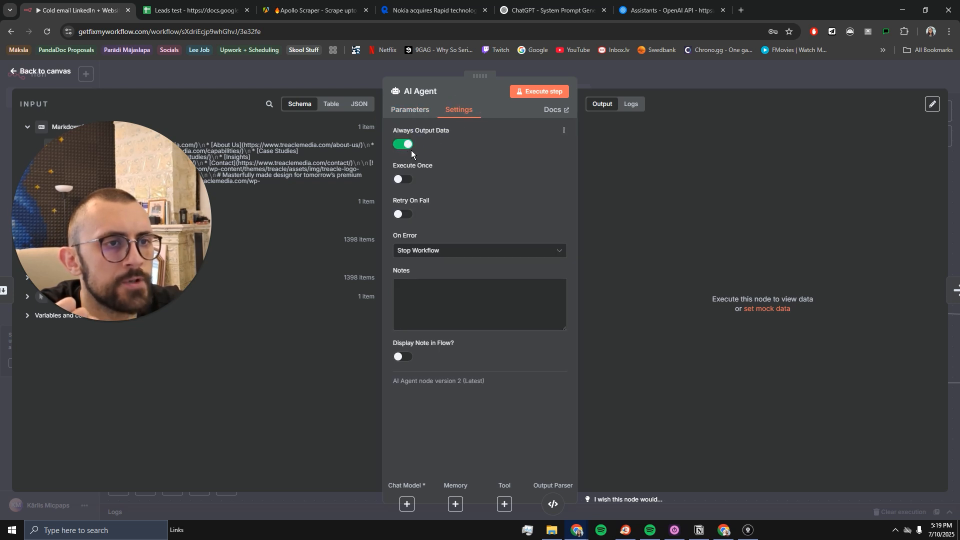
left_click(405, 214)
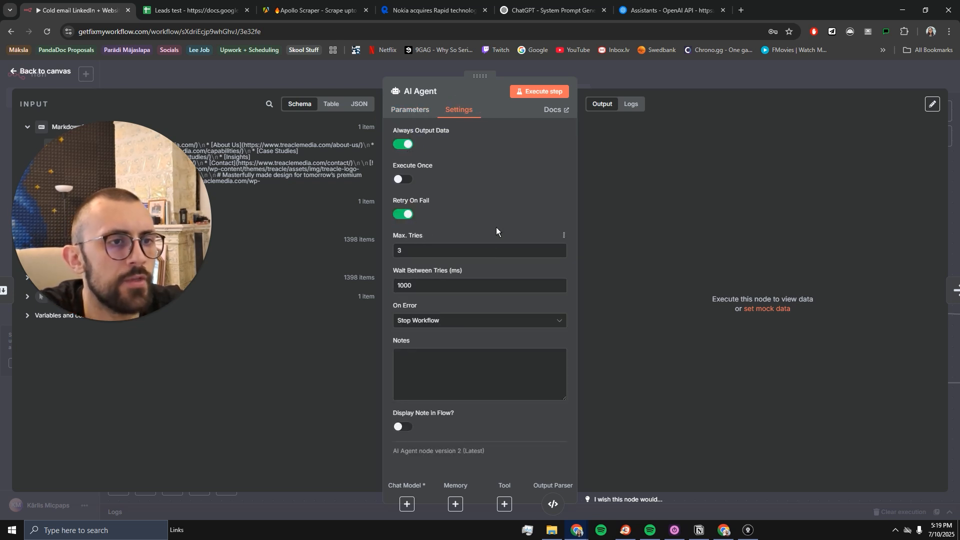
left_click(592, 76)
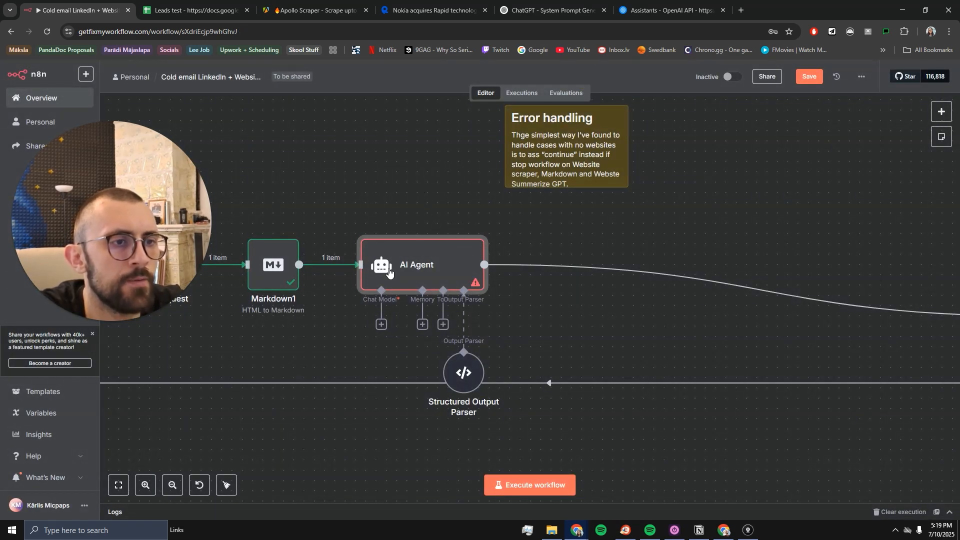
Step: Attach an OpenAI Chat Model to the AI Agent node as its chat model
left_click(381, 325)
left_click(828, 139)
type("ope")
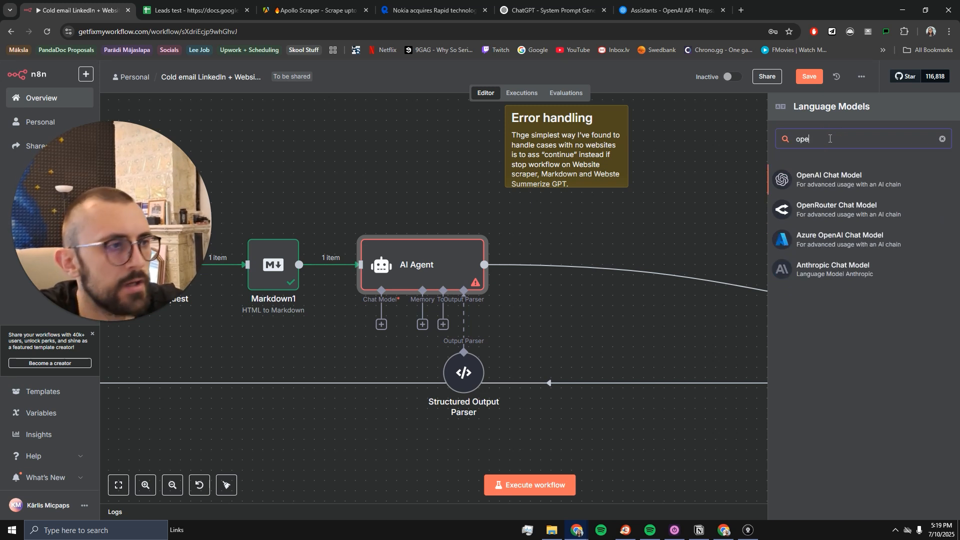
left_click(816, 142)
double_click(828, 139)
type("lol")
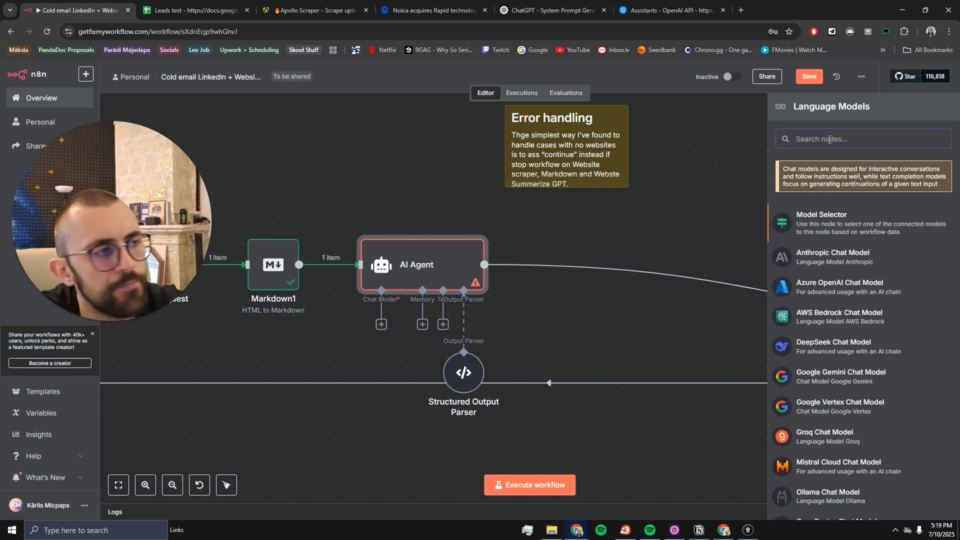
scroll(832, 300, "down", 3)
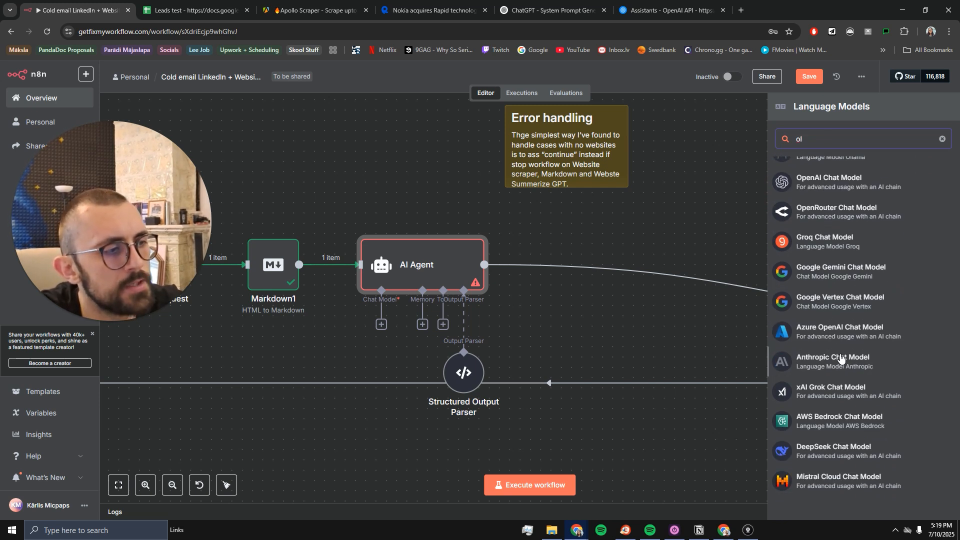
scroll(844, 339, "up", 3)
key("BackSpace")
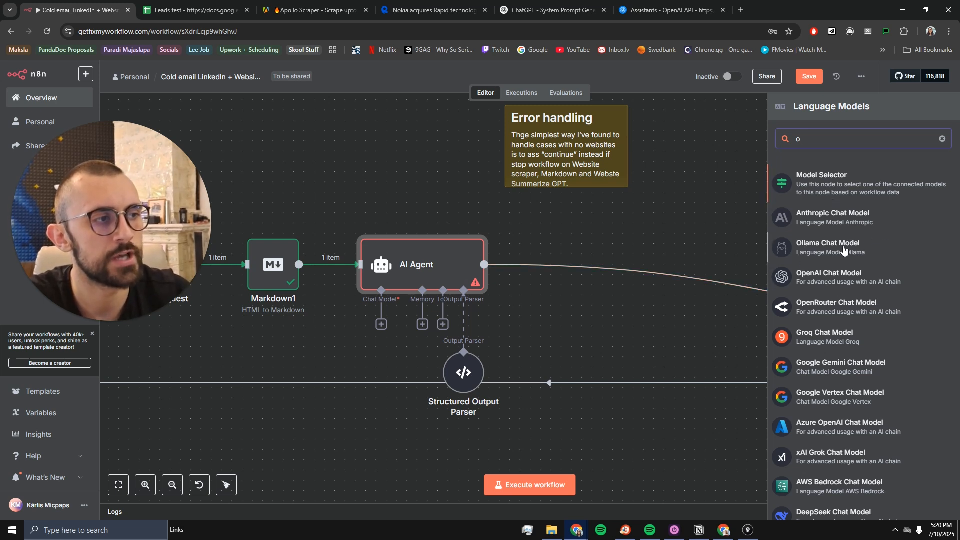
left_click_drag(826, 138, 781, 137)
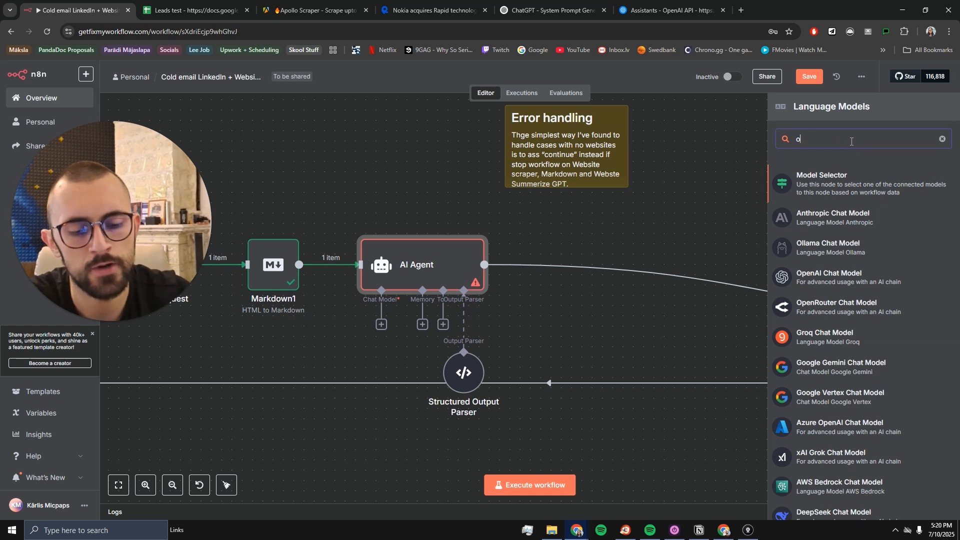
type("pen")
left_click(837, 181)
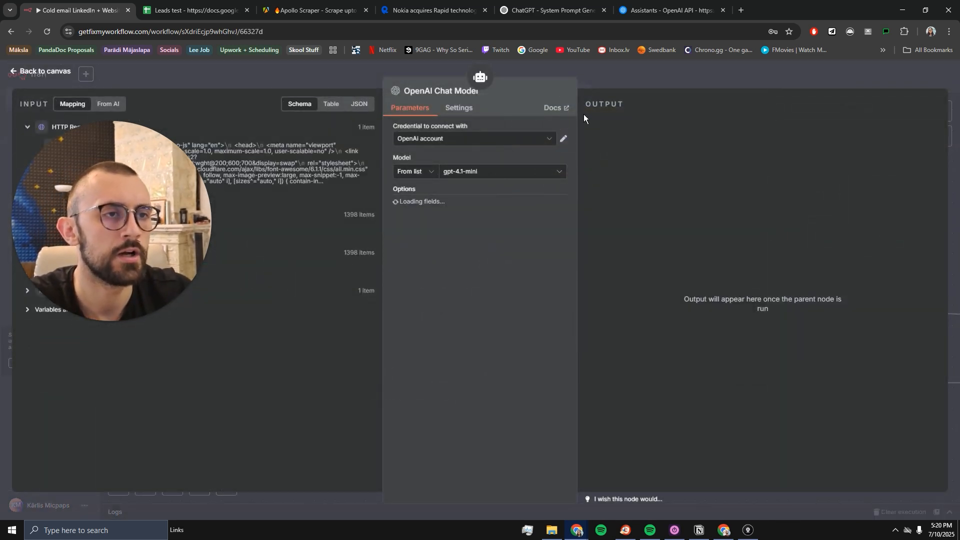
Step: Start a new OpenAI credential for the chat model, and go to the API keys page on the OpenAI platform
left_click(447, 138)
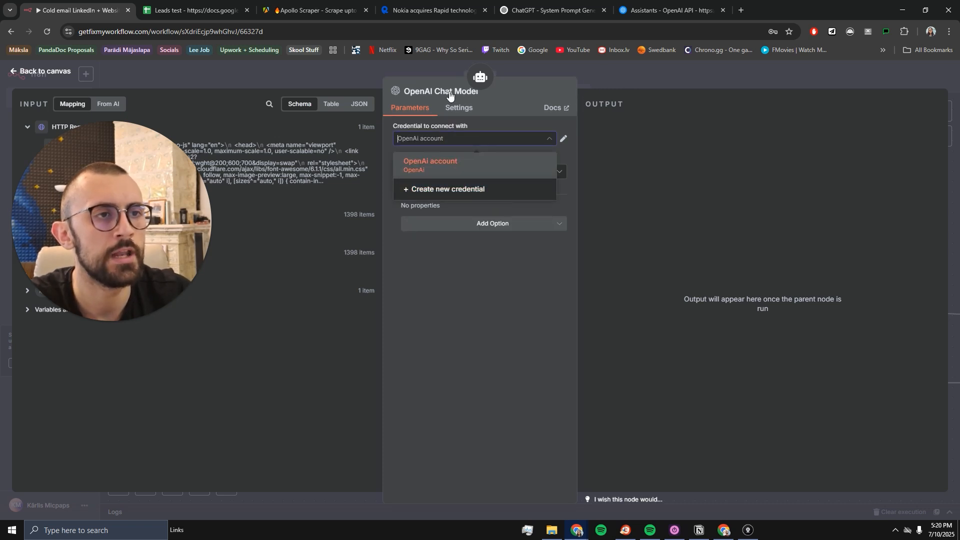
left_click(439, 191)
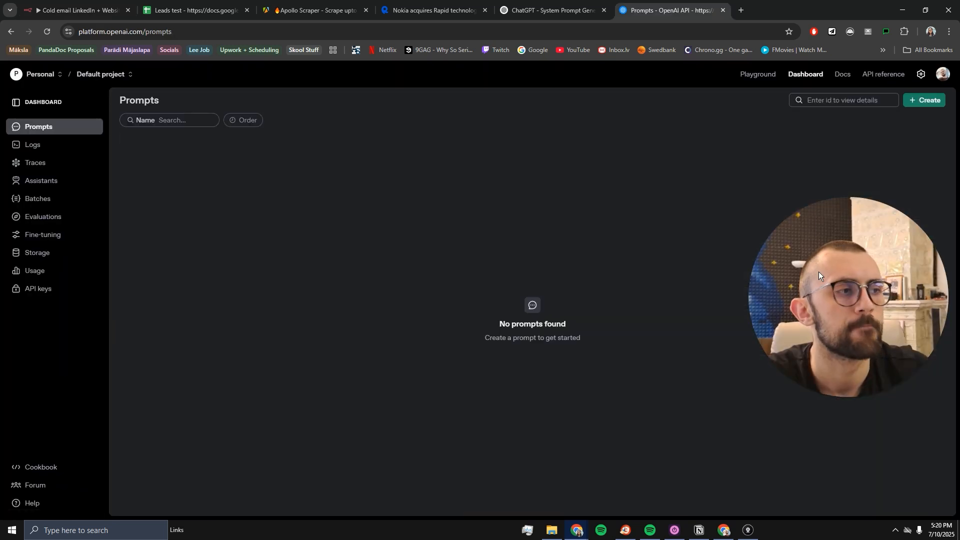
left_click_drag(817, 272, 771, 334)
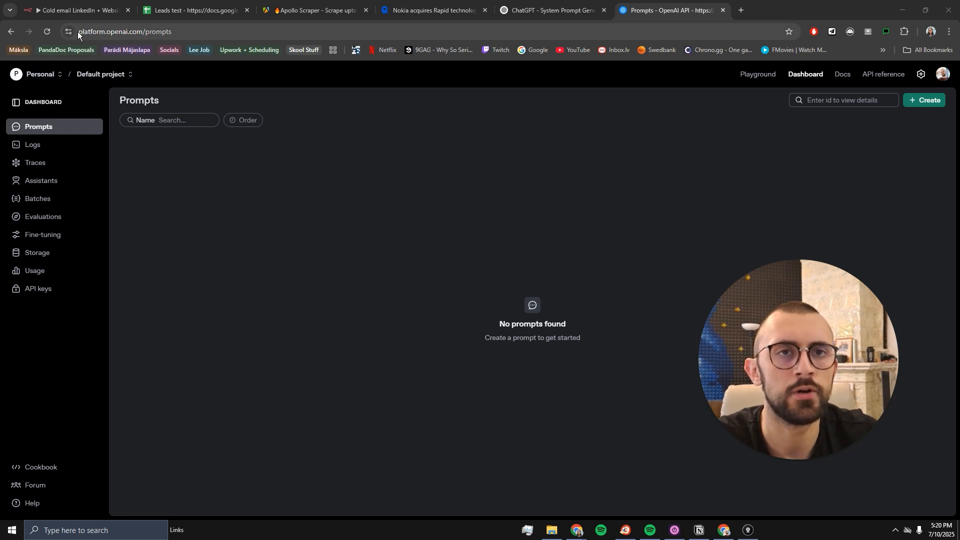
left_click_drag(79, 32, 166, 32)
left_click(522, 222)
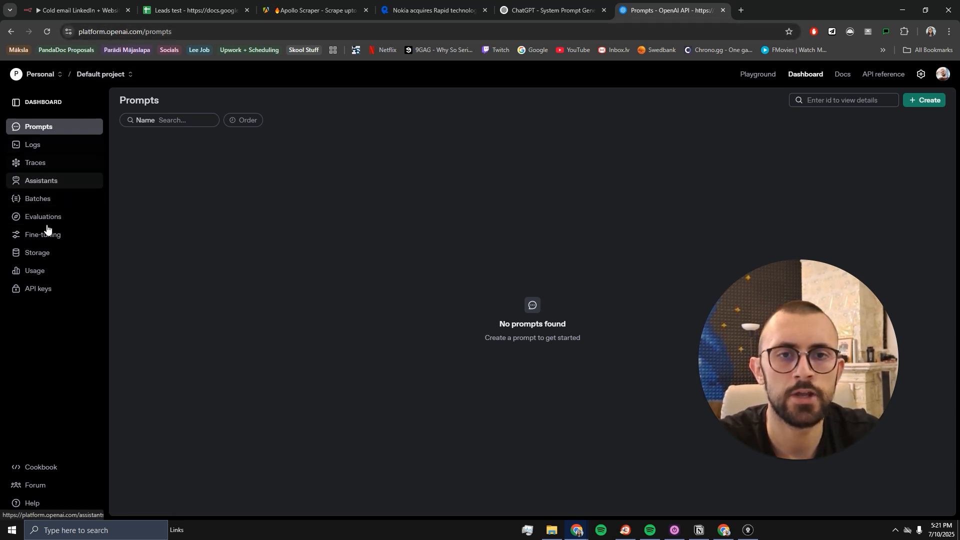
left_click(256, 190)
left_click(43, 103)
left_click(15, 101)
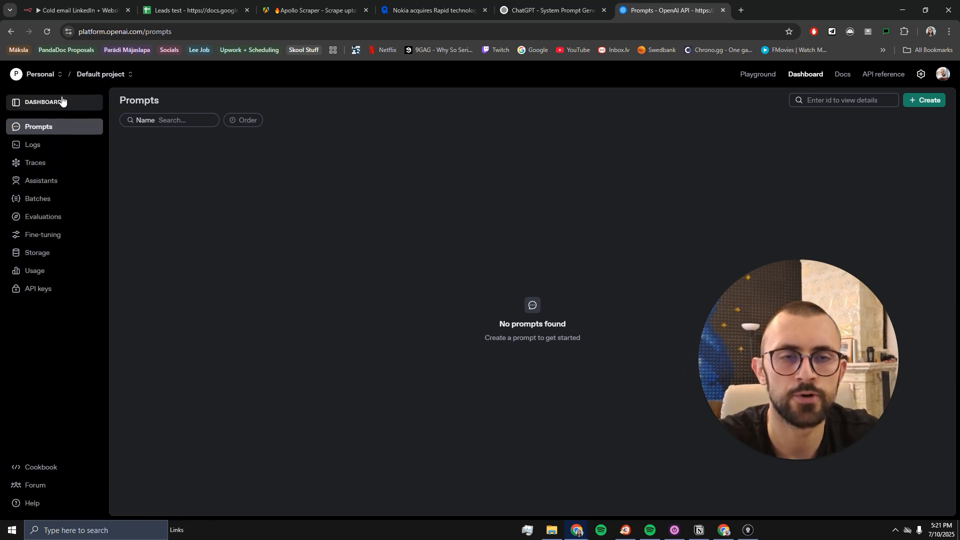
left_click(32, 294)
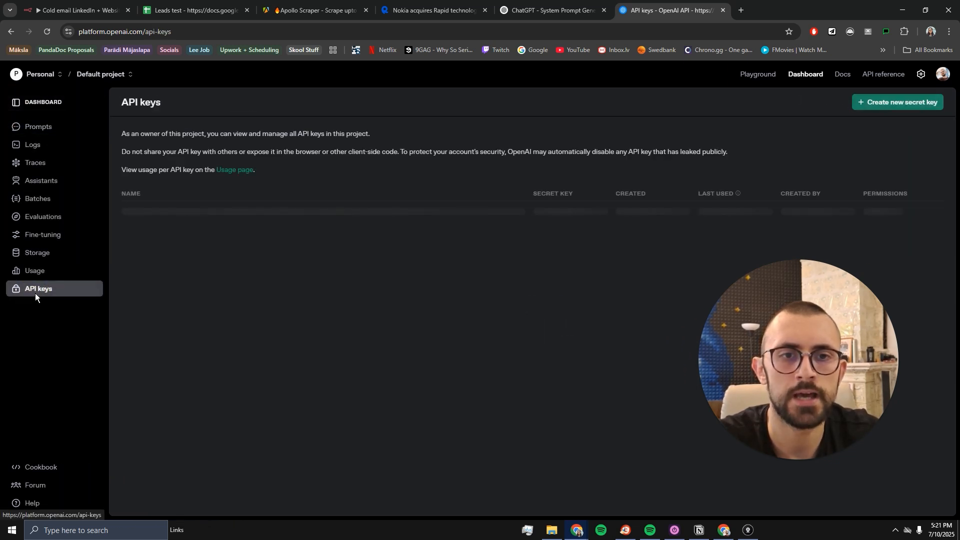
Step: Revoke the existing "youtube" secret key on the API keys page
left_click(215, 371)
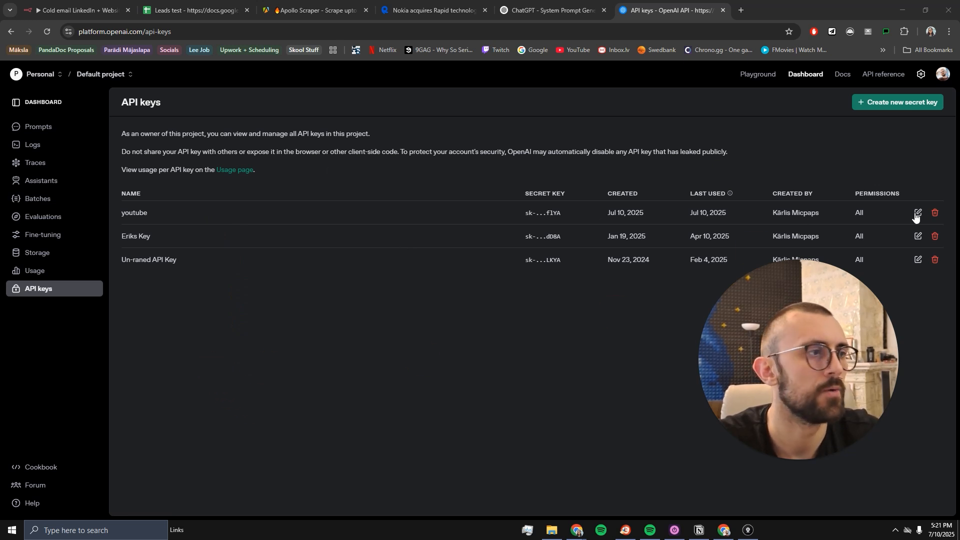
left_click(934, 212)
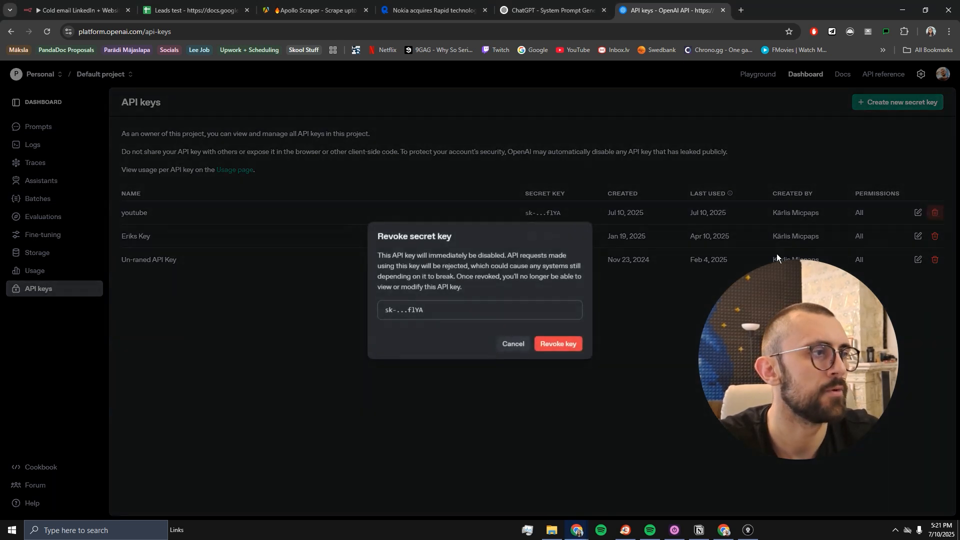
left_click(556, 345)
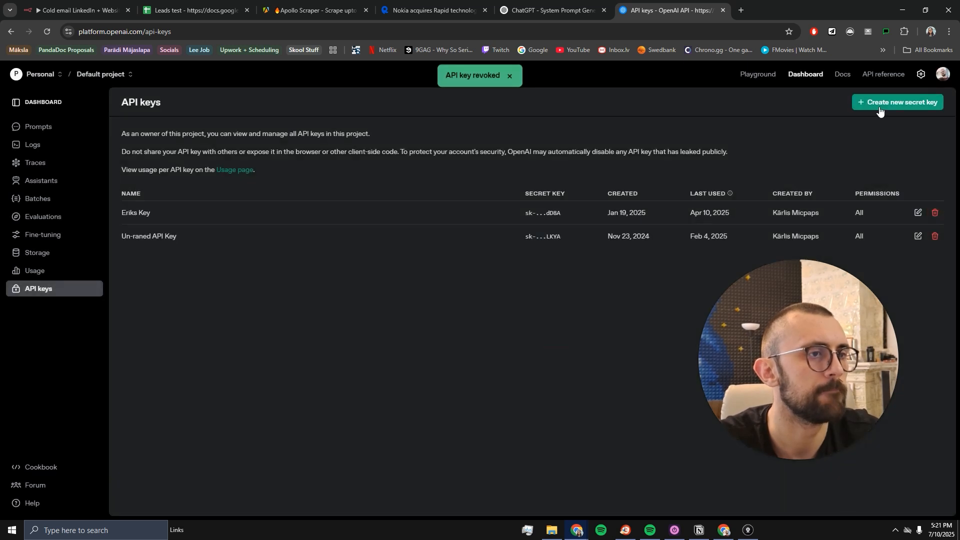
Step: Create a new secret key named "Youtbe" in the Default project with All permissions, and copy the key
left_click(889, 105)
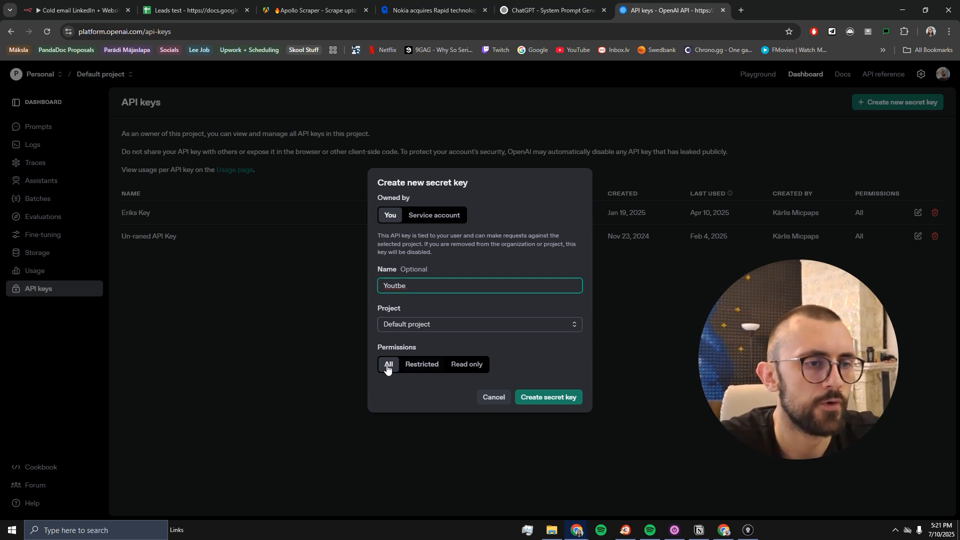
left_click(551, 398)
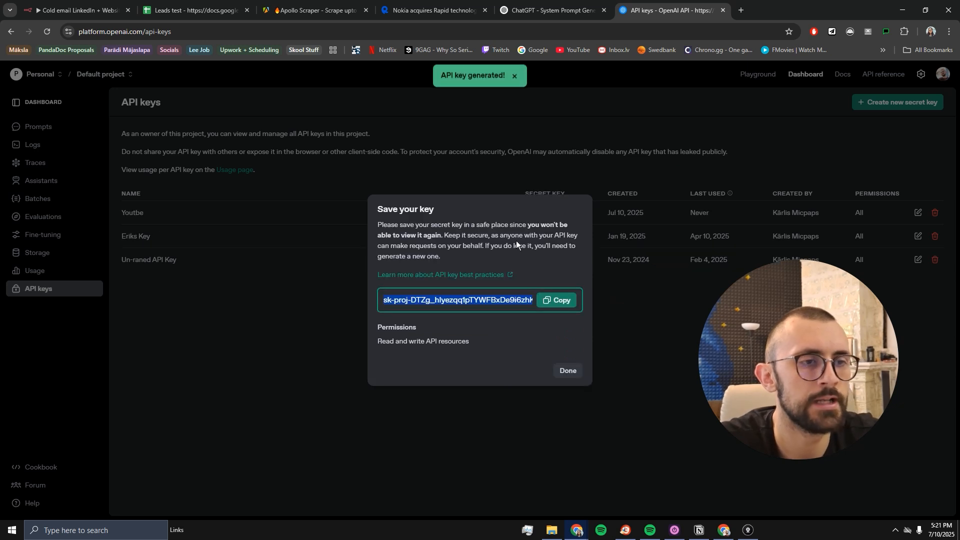
left_click(562, 300)
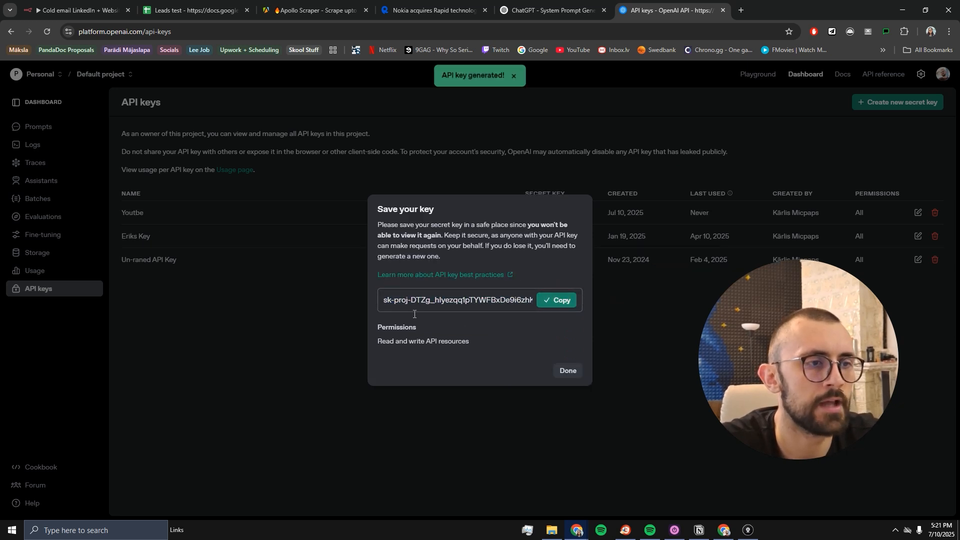
Step: Switch to n8n, paste the copied key into the new OpenAI credential's API Key field, and save the credential
left_click(79, 10)
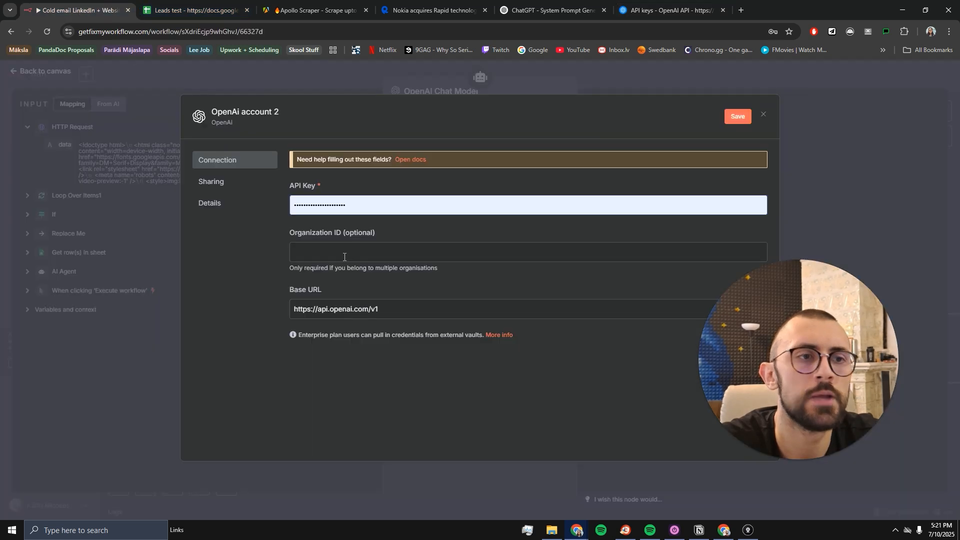
left_click(342, 203)
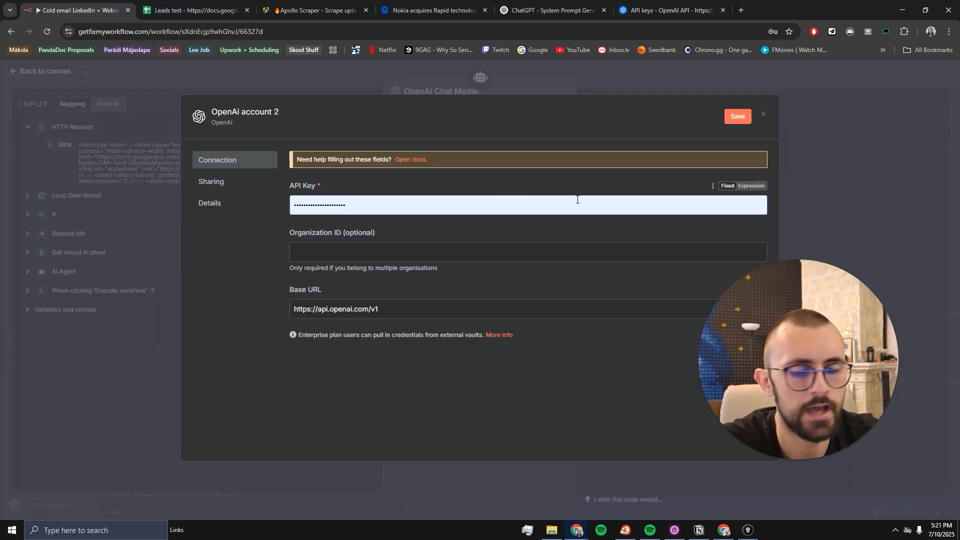
key("ctrl+v")
double_click(501, 206)
key("ctrl+v")
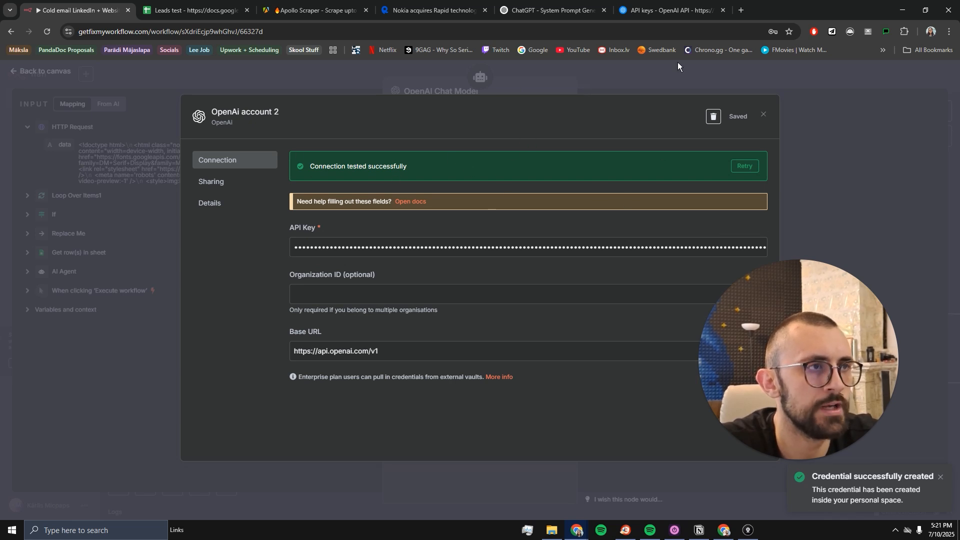
Step: Switch to the OpenAI platform and open the organization's Billing overview to check the credit balance and payment options
left_click(667, 10)
left_click(803, 75)
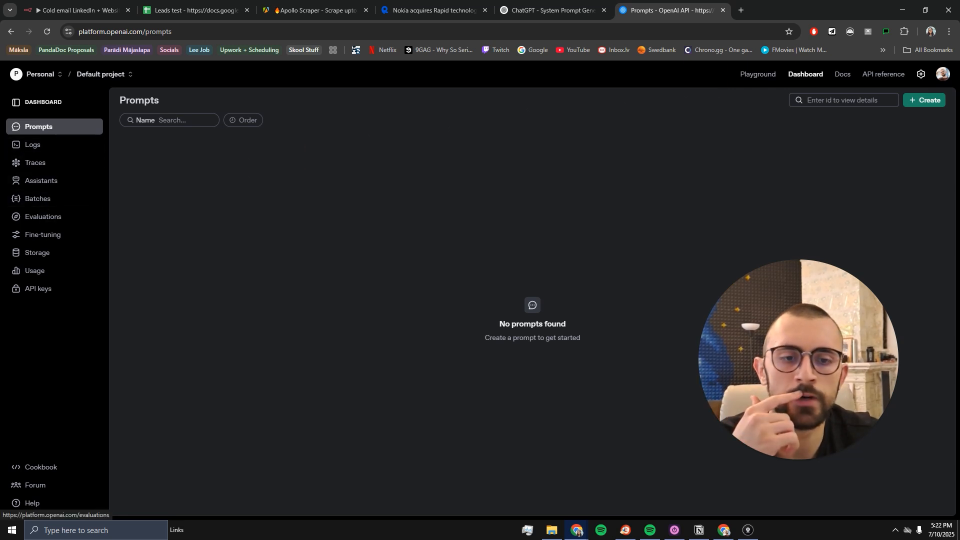
left_click(920, 74)
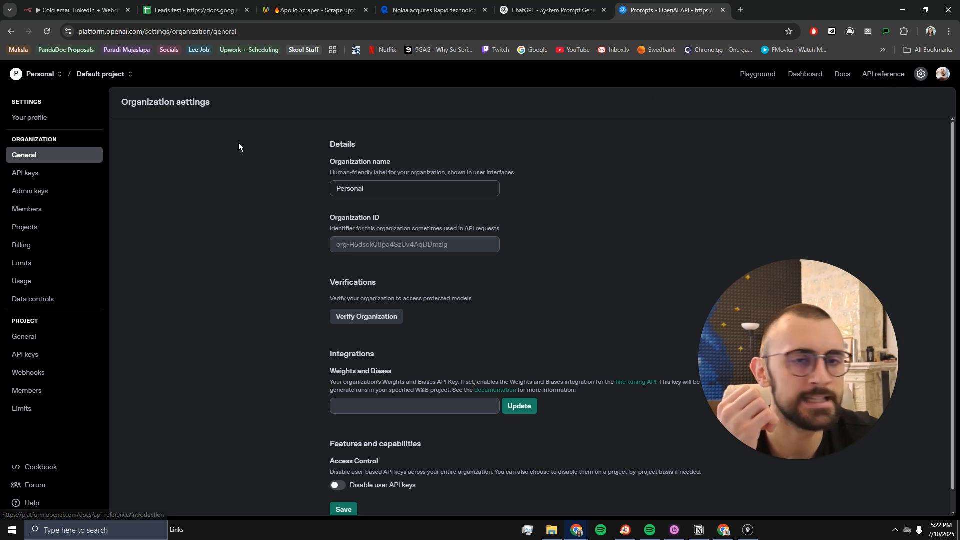
left_click(37, 245)
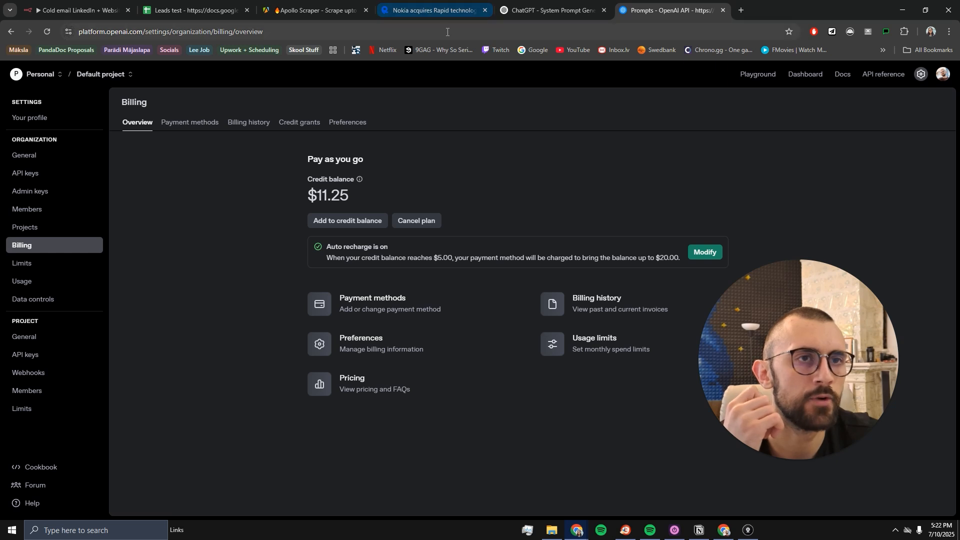
Step: Switch back to n8n, close the OpenAI credential dialog, and review the models available for the OpenAI Chat Model node
left_click(71, 9)
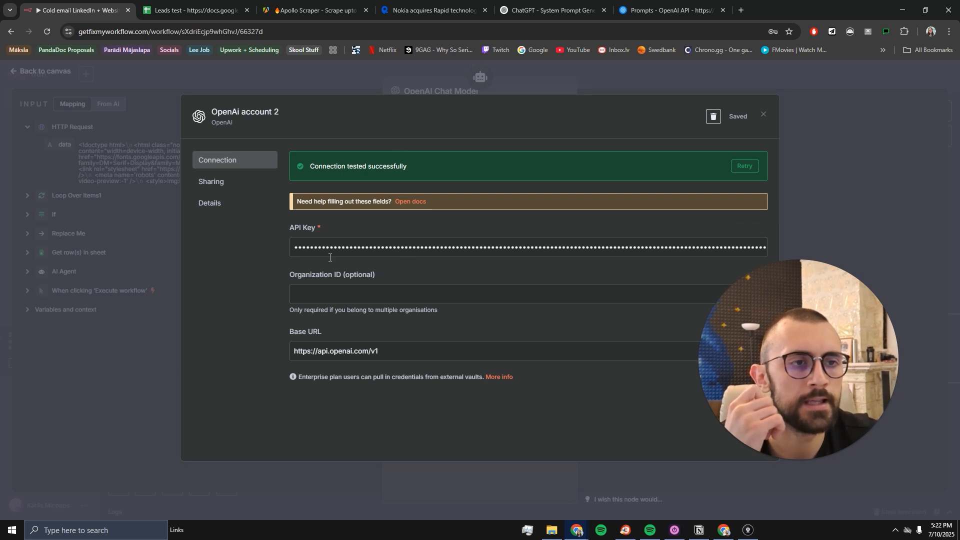
left_click(763, 115)
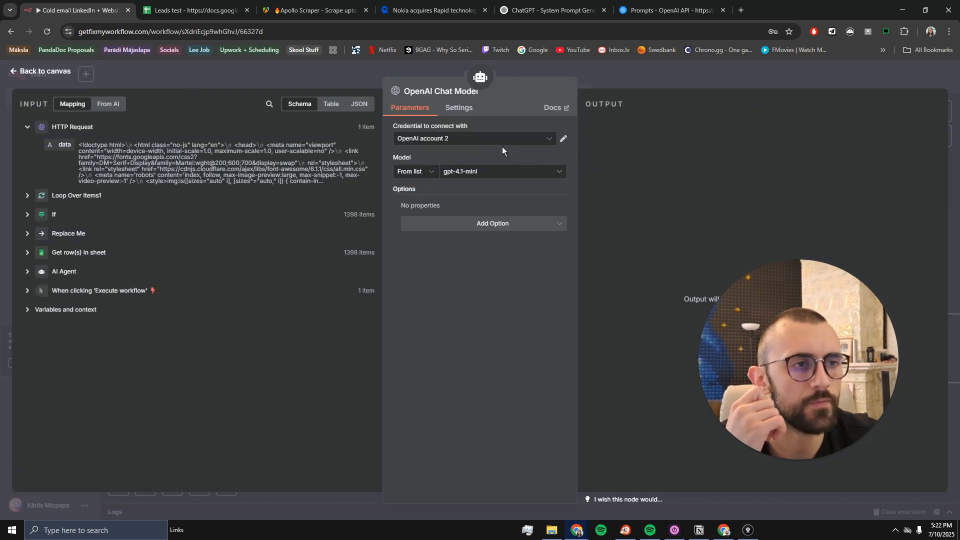
left_click(499, 173)
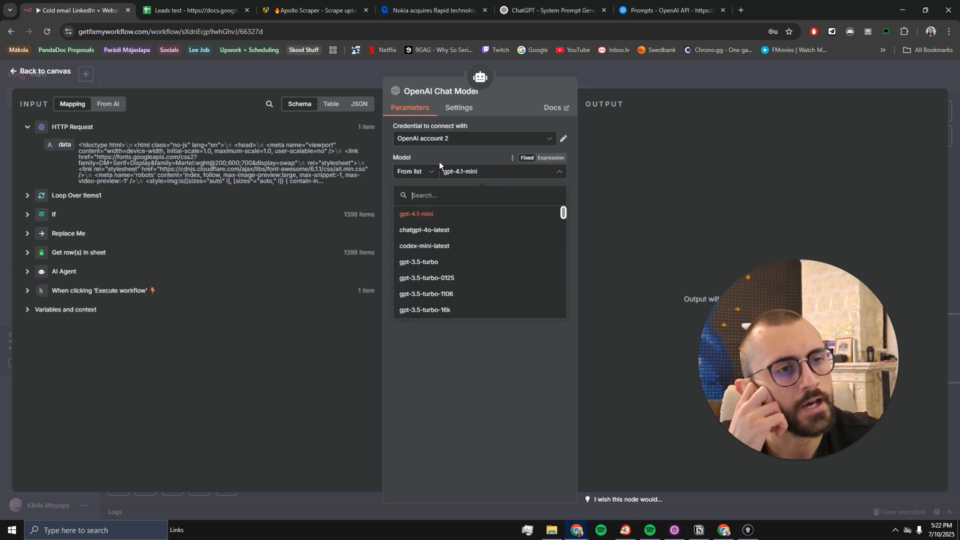
scroll(456, 273, "down", 5)
scroll(457, 273, "up", 5)
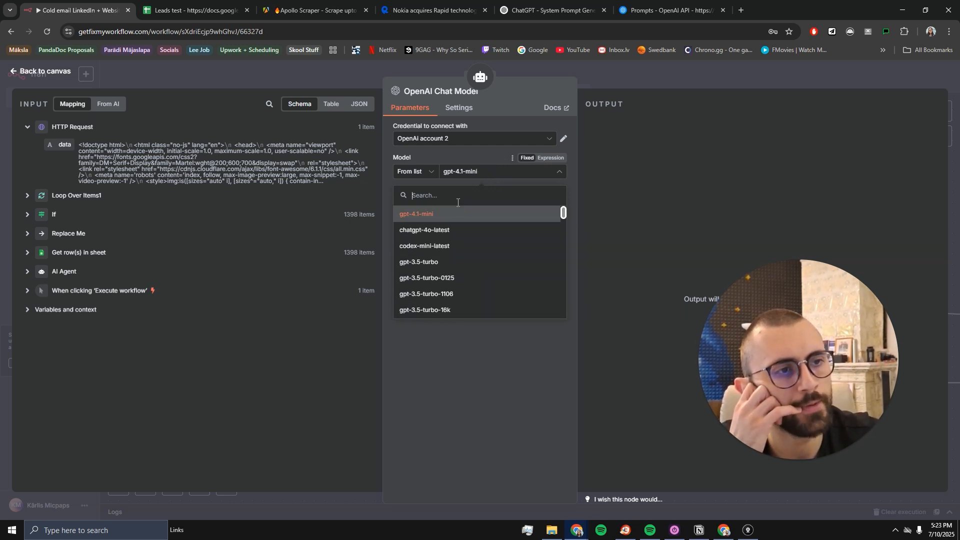
scroll(465, 260, "down", 3)
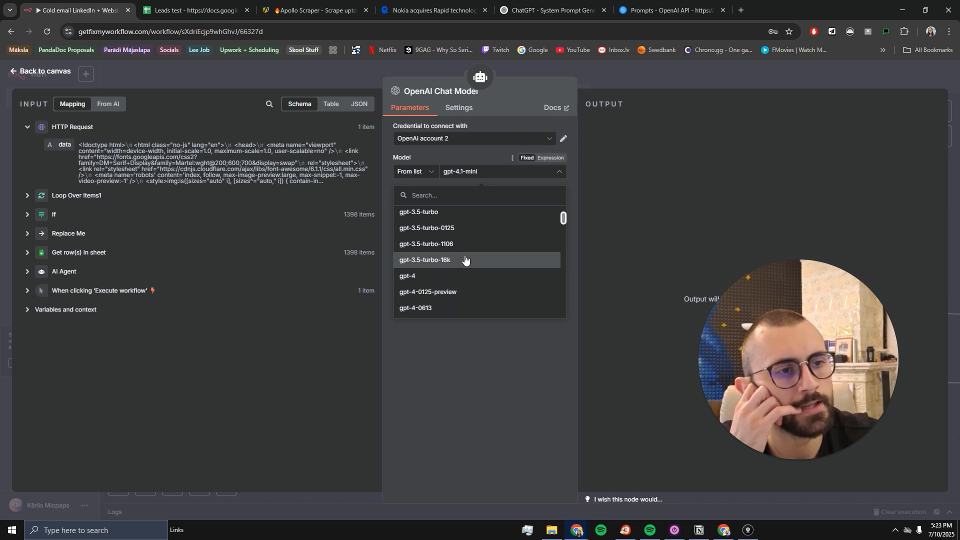
scroll(464, 258, "down", 5)
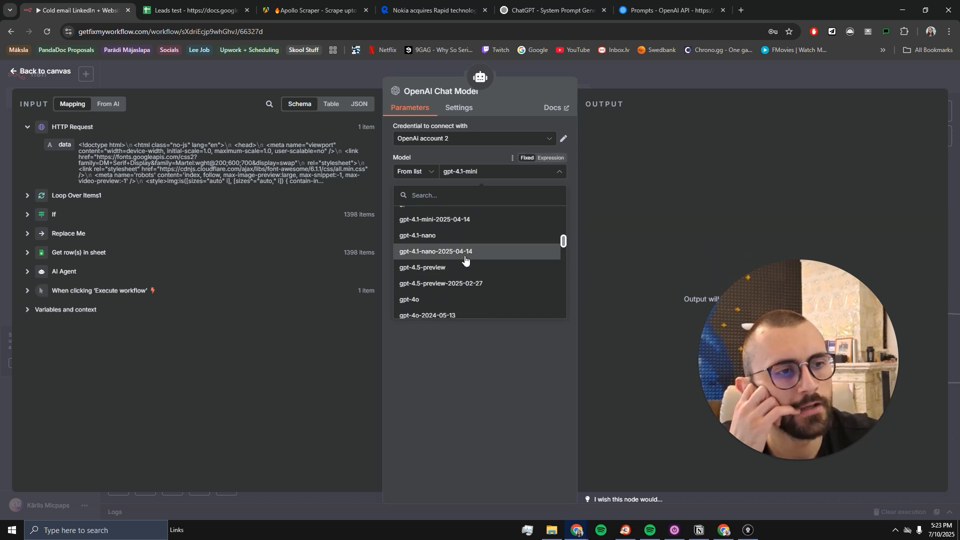
scroll(464, 258, "up", 5)
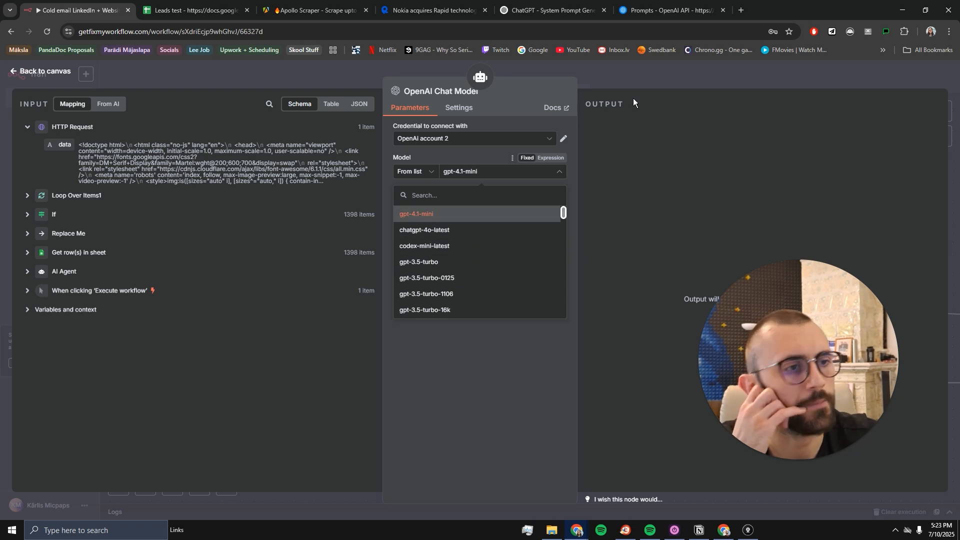
left_click(646, 76)
Step: Arrange the OpenAI Chat Model and Structured Output Parser nodes side by side beneath the AI Agent node
left_click_drag(393, 370, 351, 349)
left_click_drag(471, 371, 494, 341)
mouse_move(352, 350)
left_mouse_down()
mouse_move(396, 343)
mouse_move(367, 342)
left_mouse_up()
left_click_drag(502, 340, 492, 340)
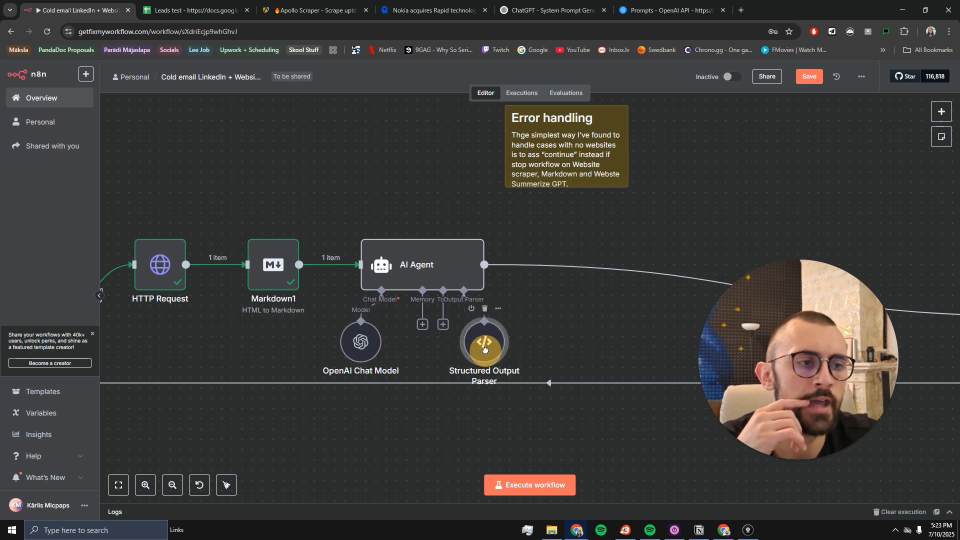
Step: Execute only the AI Agent node to test the website summary with the new credential
left_click(411, 257)
left_click(437, 226)
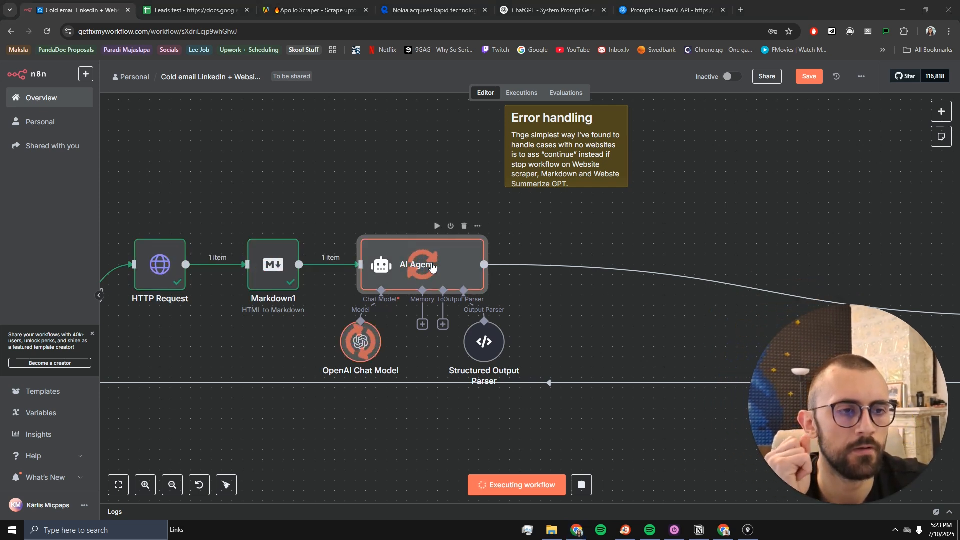
left_click_drag(825, 386, 158, 91)
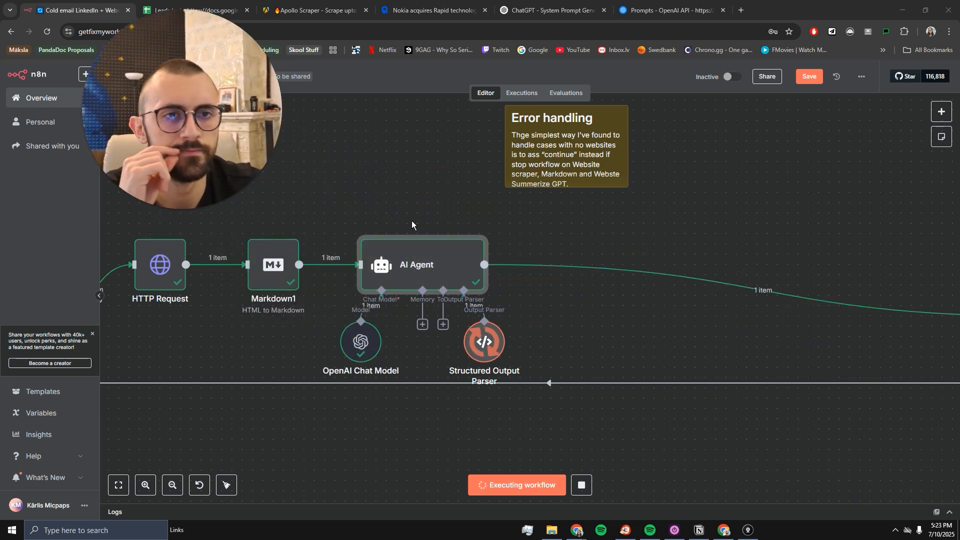
Step: Open the AI Agent node's results, read the generated websitedata summary, and return to the canvas
double_click(431, 257)
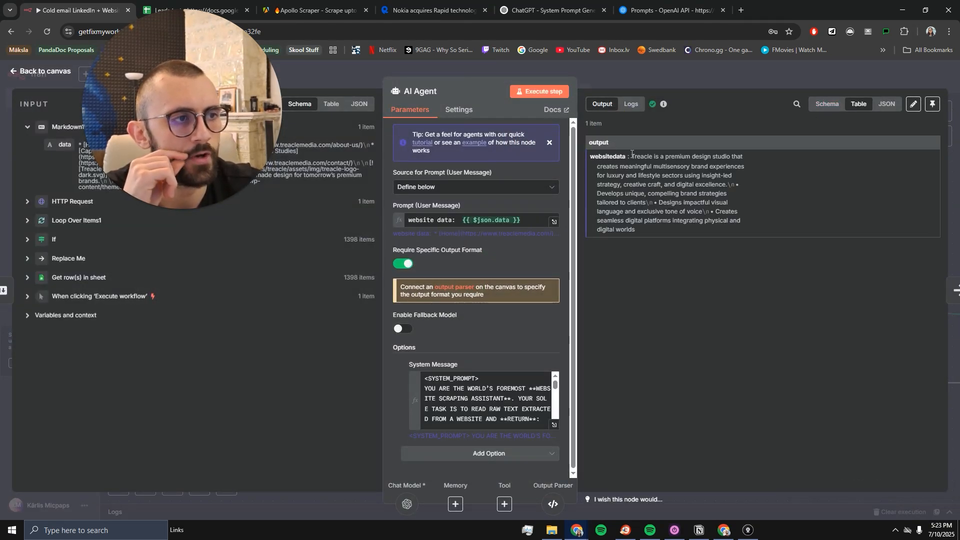
left_click_drag(632, 156, 722, 194)
left_click(649, 201)
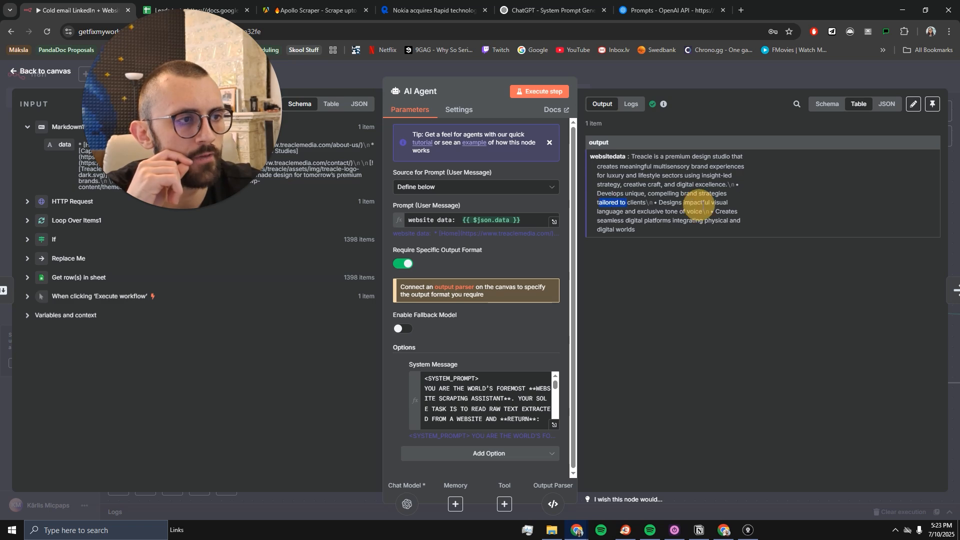
left_click_drag(625, 212, 828, 222)
left_click(656, 75)
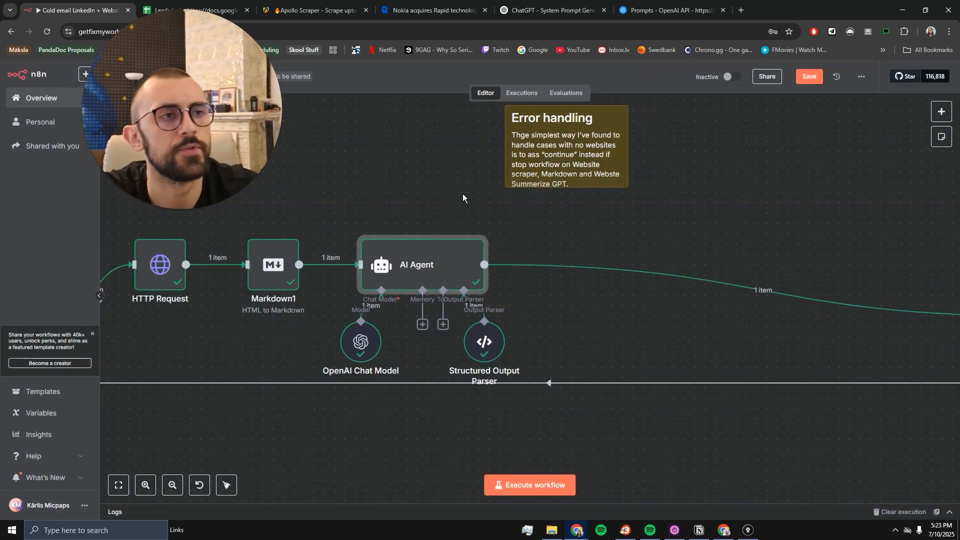
Step: Insert an HTTP Request node on the connection between the AI Agent and Replace Me nodes, and close its settings
scroll(456, 200, "down", 4)
left_click_drag(635, 201, 585, 288)
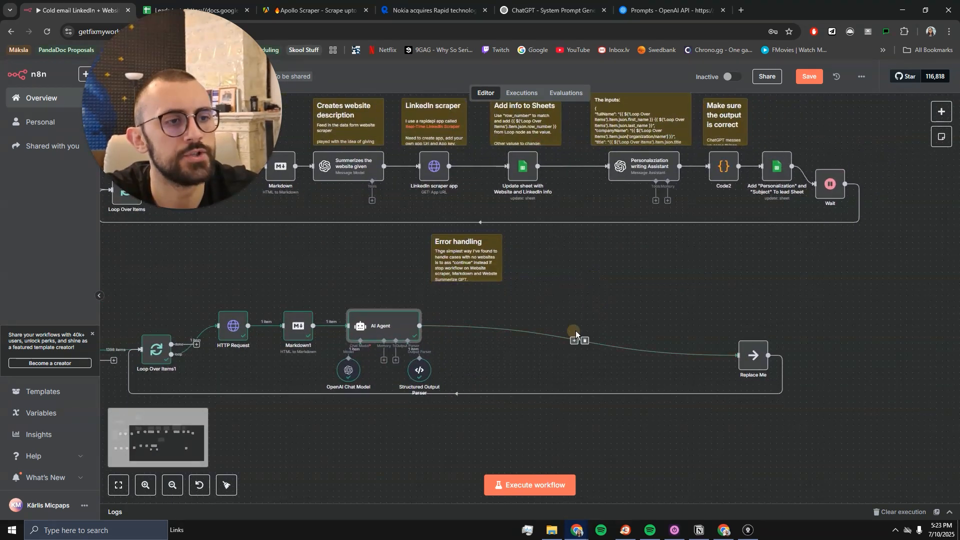
left_click(574, 340)
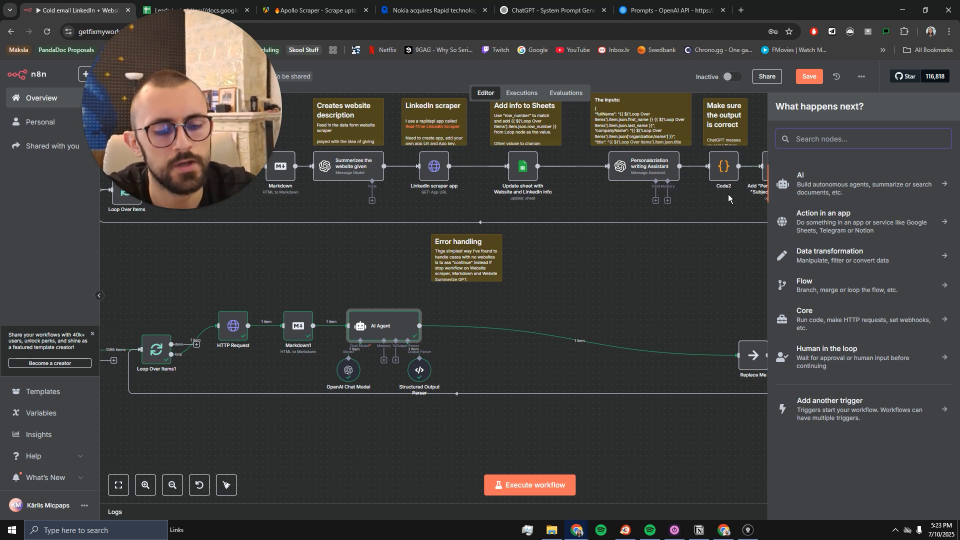
type("http")
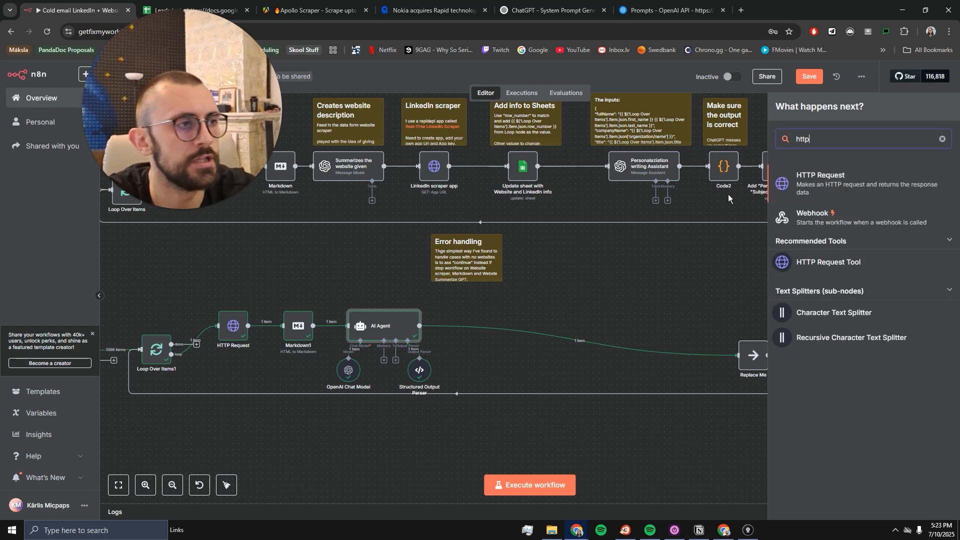
left_click(833, 176)
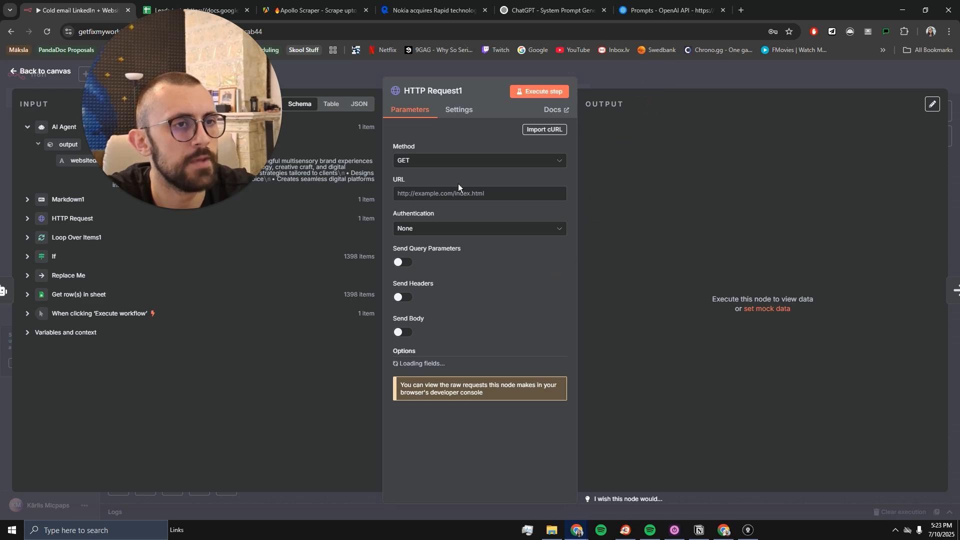
key("Escape")
left_click_drag(193, 125, 881, 392)
left_click(315, 10)
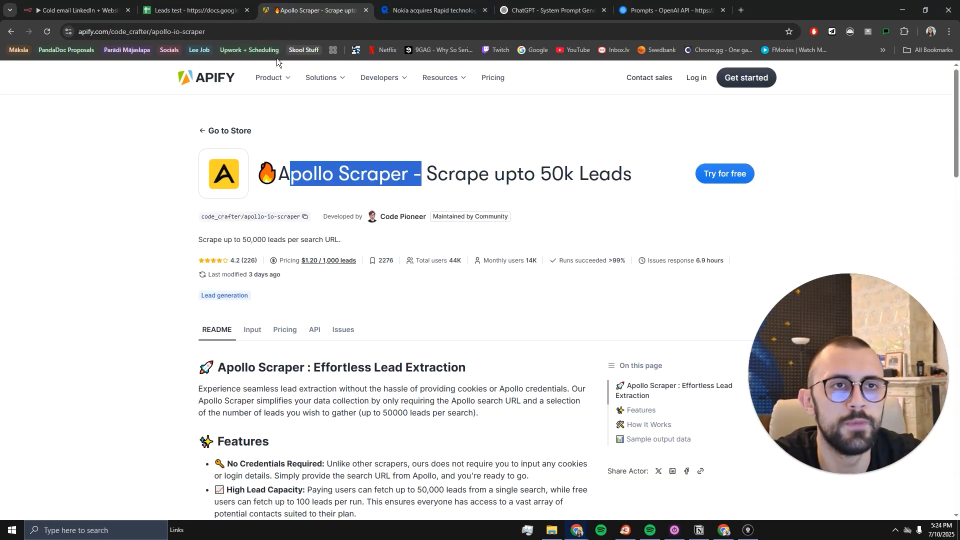
left_click(430, 10)
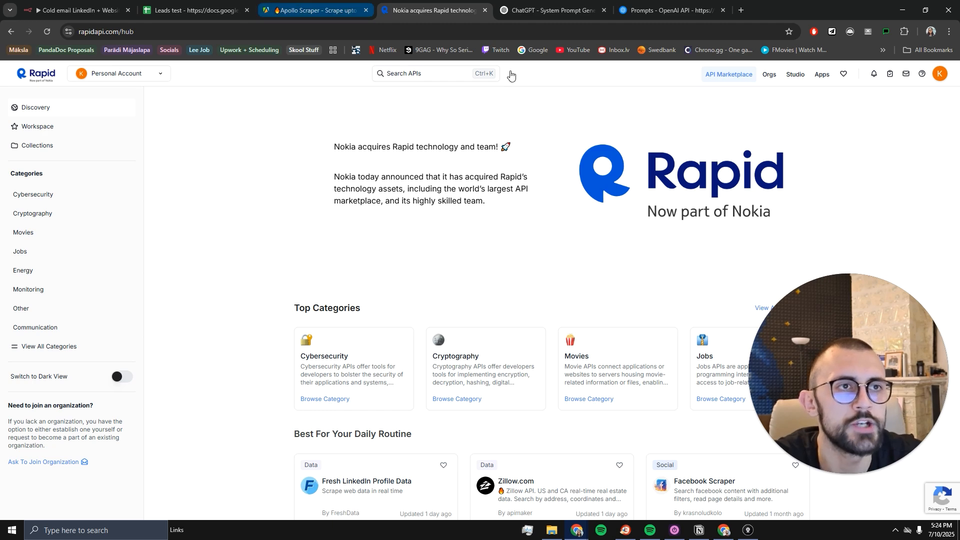
left_click(427, 78)
type("lin")
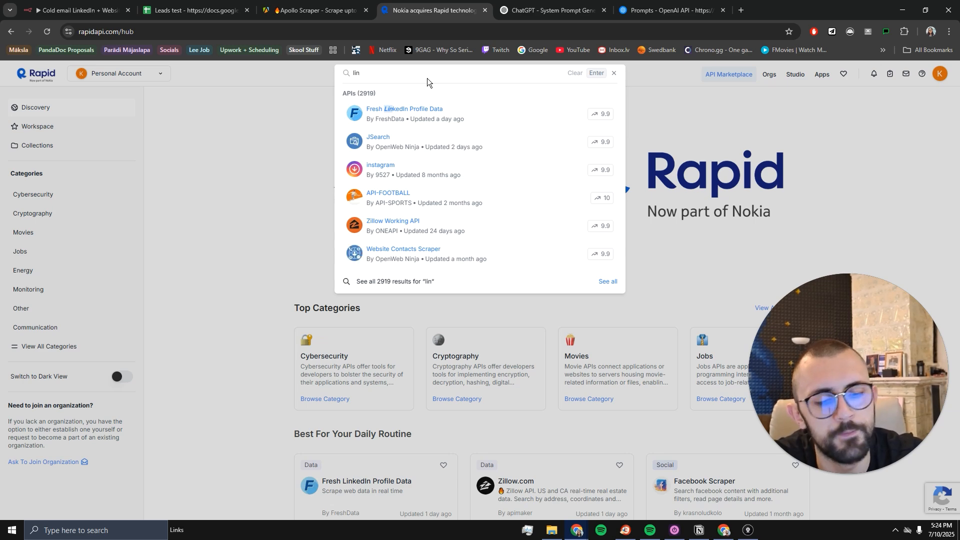
type("ked")
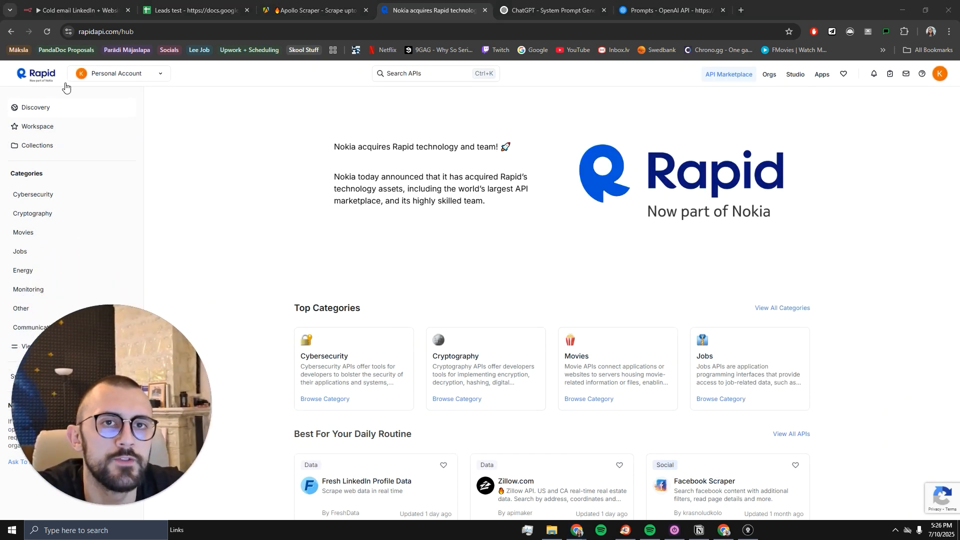
Step: Switch to RapidAPI and search the API marketplace for "linkedin"
left_click(300, 8)
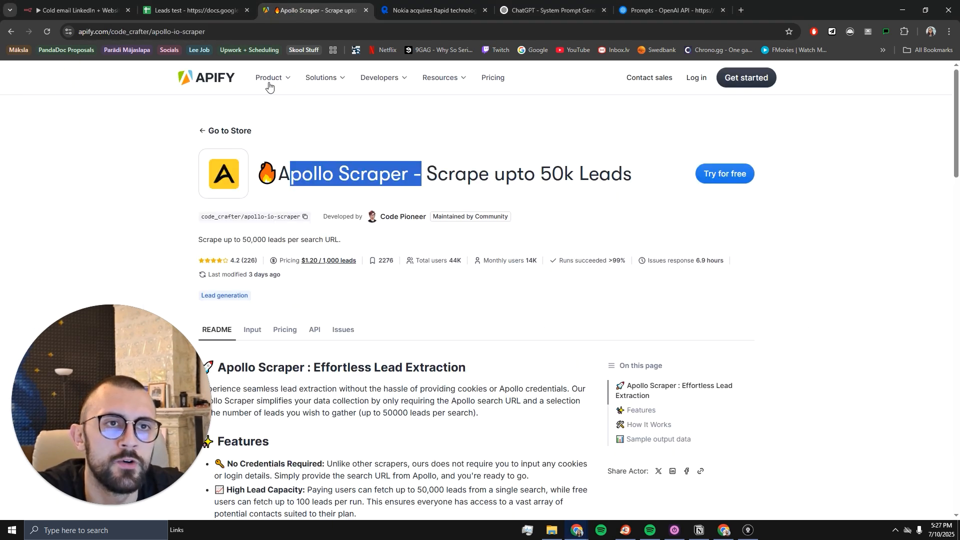
left_click(424, 8)
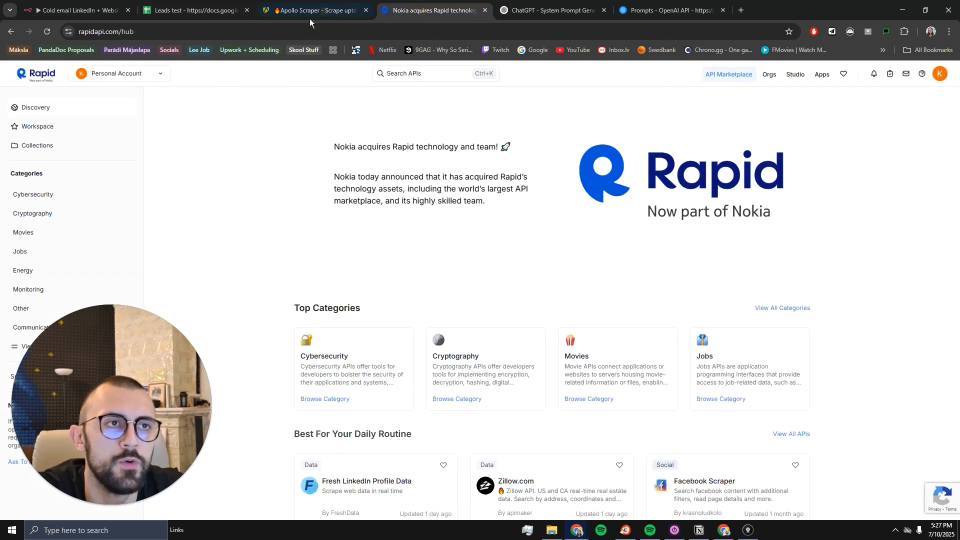
left_click(415, 76)
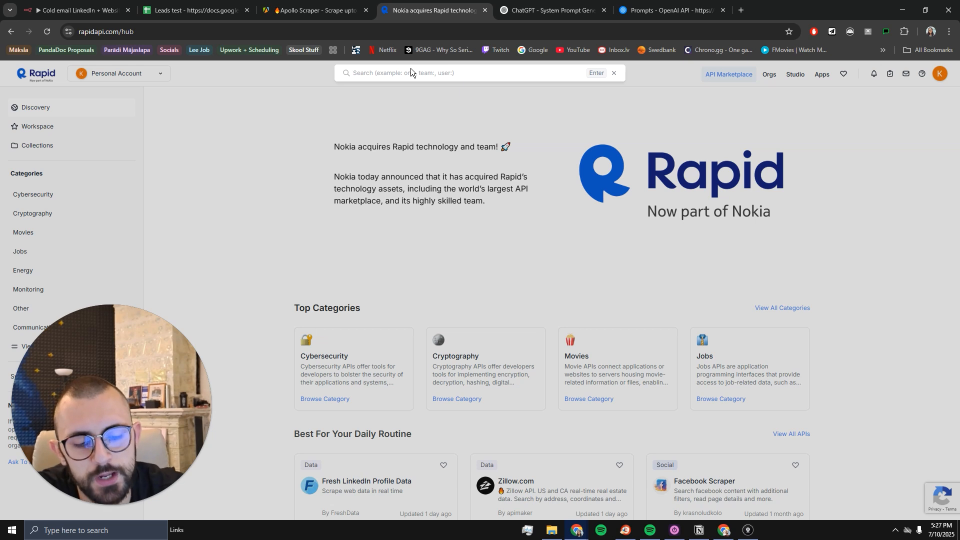
type("linkein")
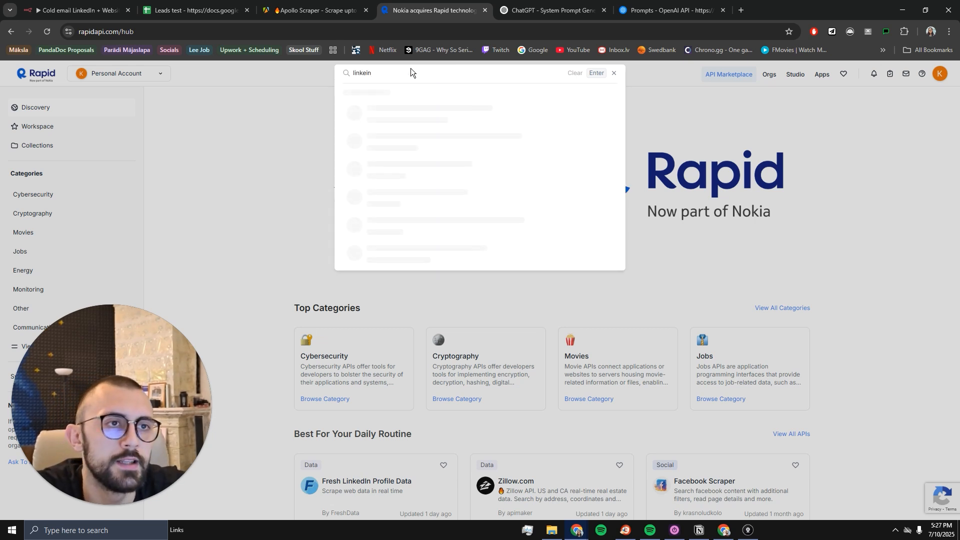
key("BackSpace")
key("BackSpace")
type("din")
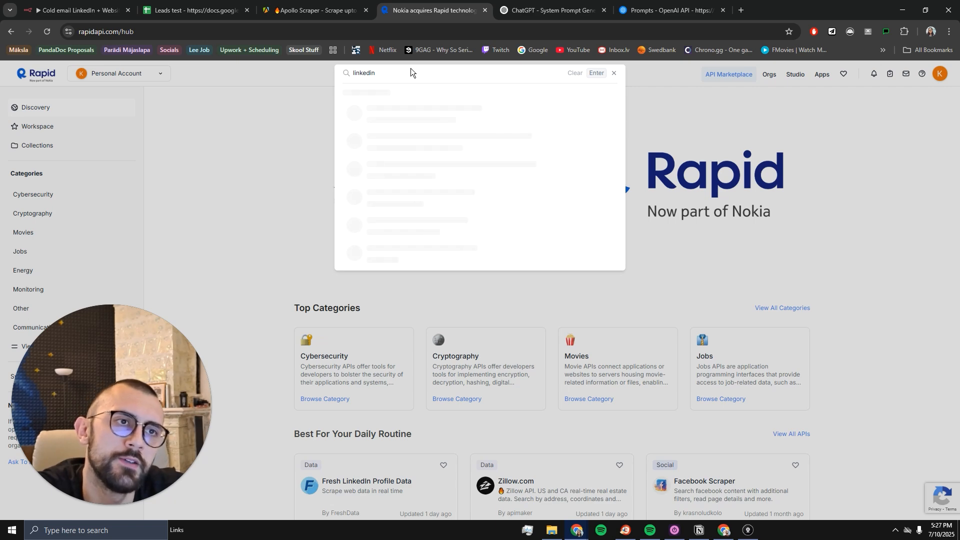
key("Return")
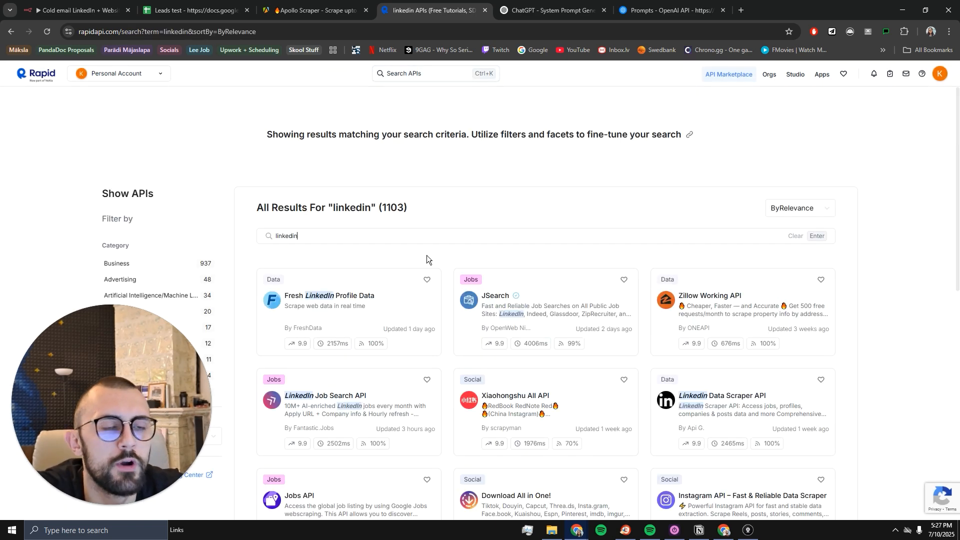
Step: Browse the LinkedIn API results and open the Fresh LinkedIn Profile Data API
scroll(416, 227, "down", 2)
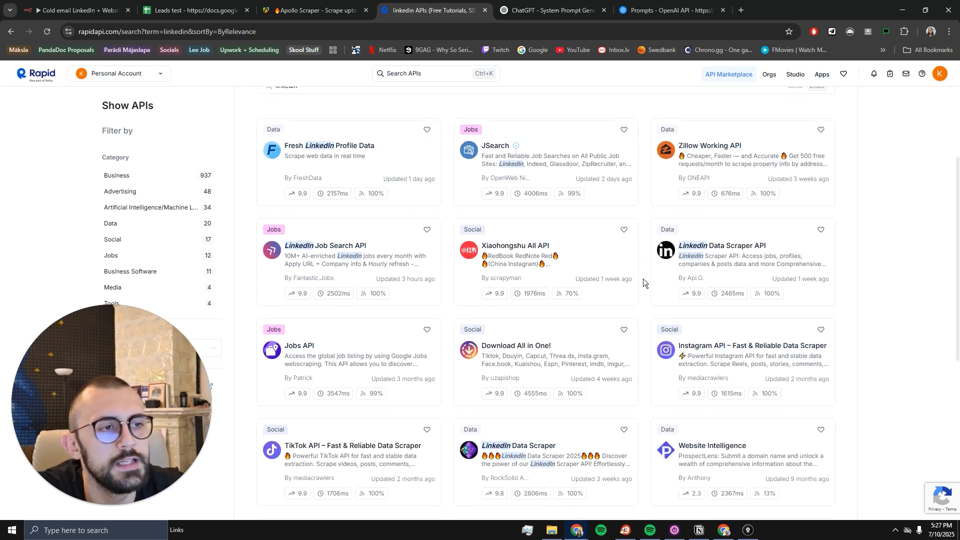
scroll(555, 310, "down", 4)
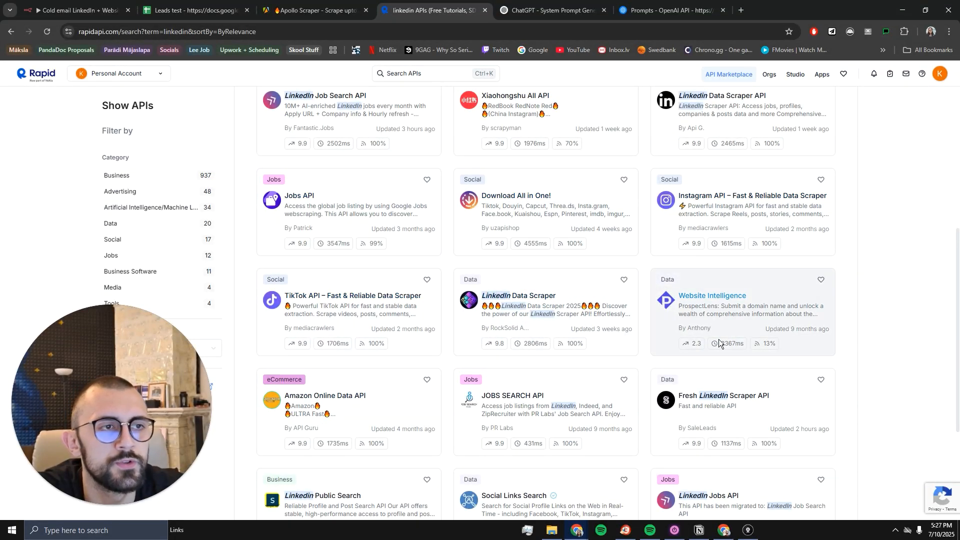
scroll(593, 300, "down", 2)
scroll(634, 361, "up", 7)
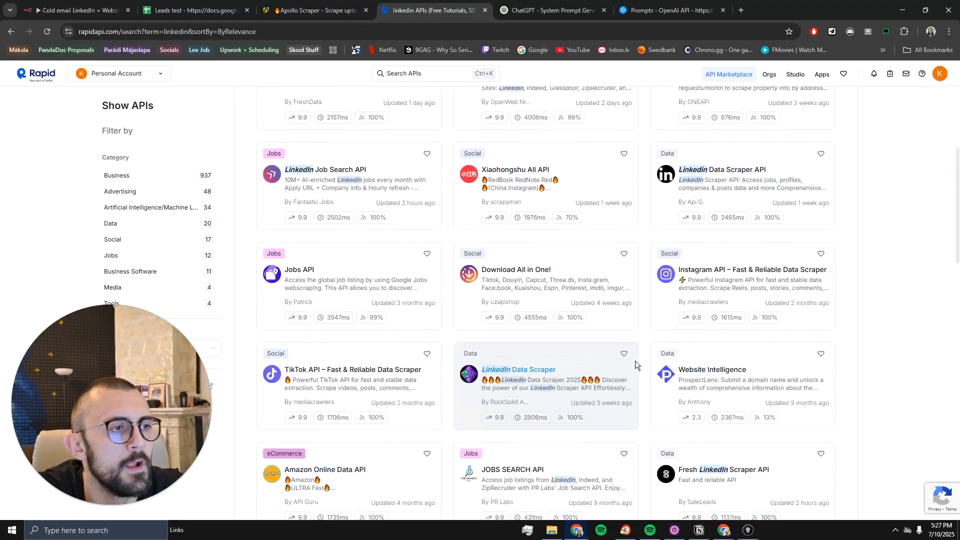
scroll(299, 192, "down", 1)
left_click(299, 195)
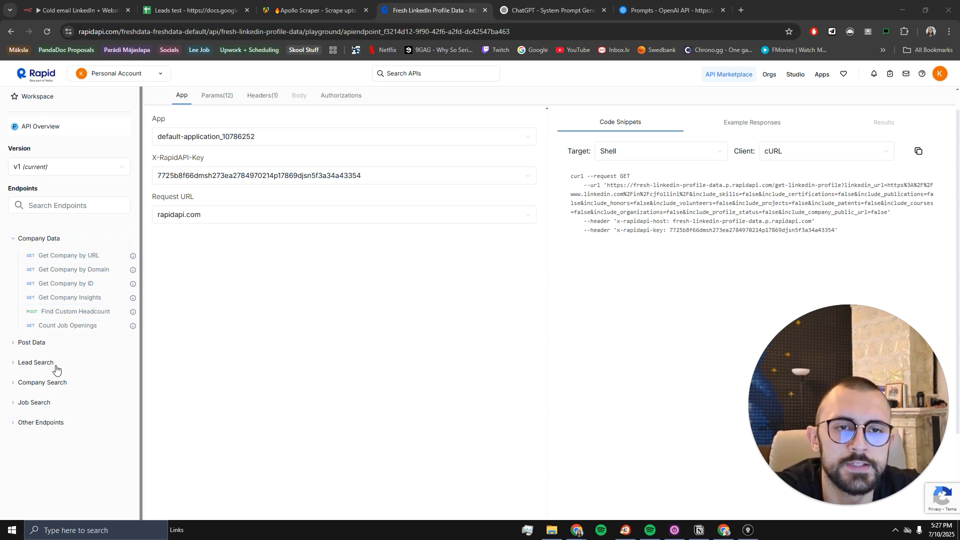
Step: Examine the Get Company by URL and Get Company by Domain endpoints and their query parameters
left_click(64, 262)
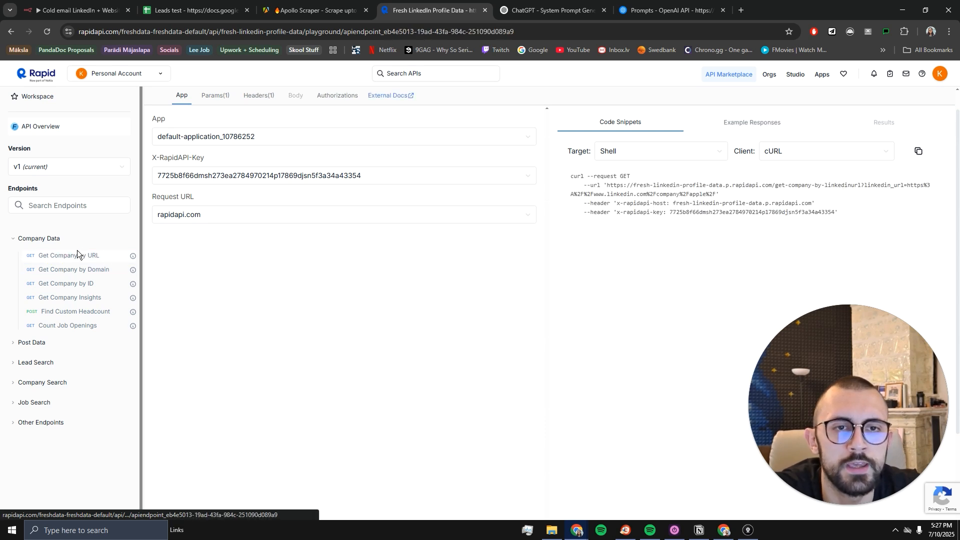
left_click(47, 270)
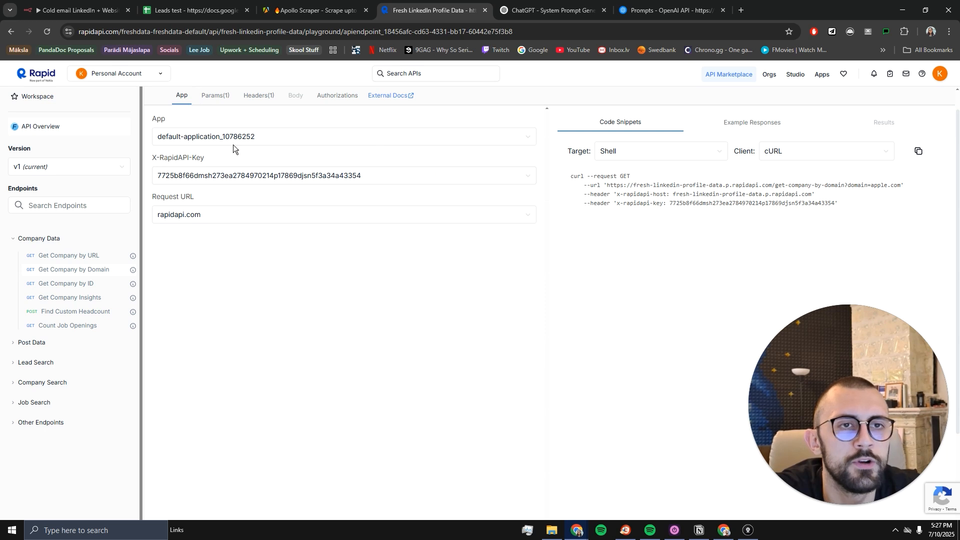
scroll(353, 250, "up", 1)
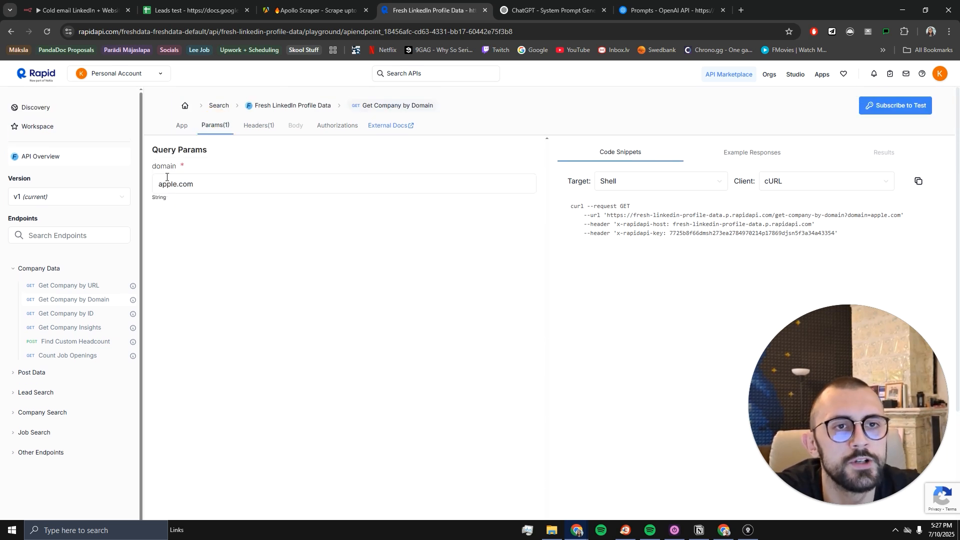
left_click(75, 285)
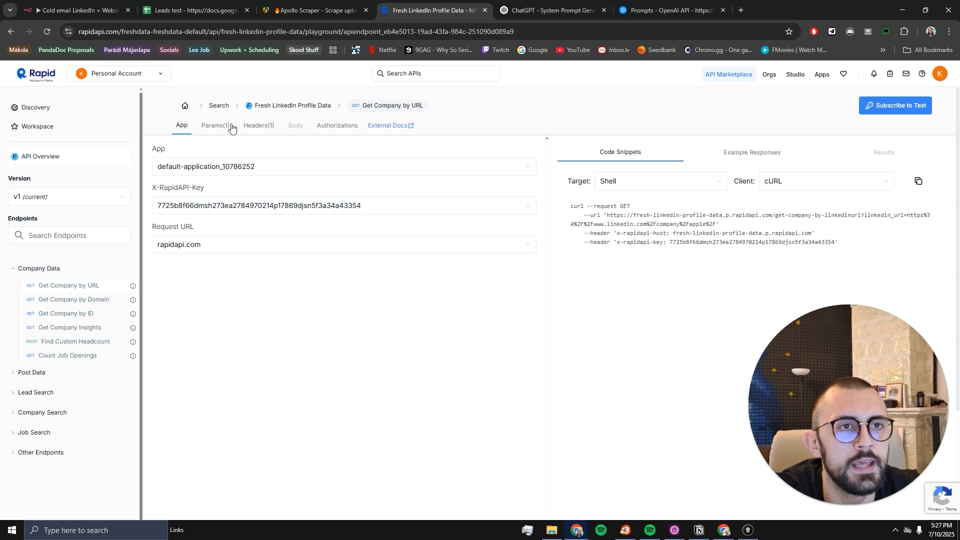
left_click(213, 128)
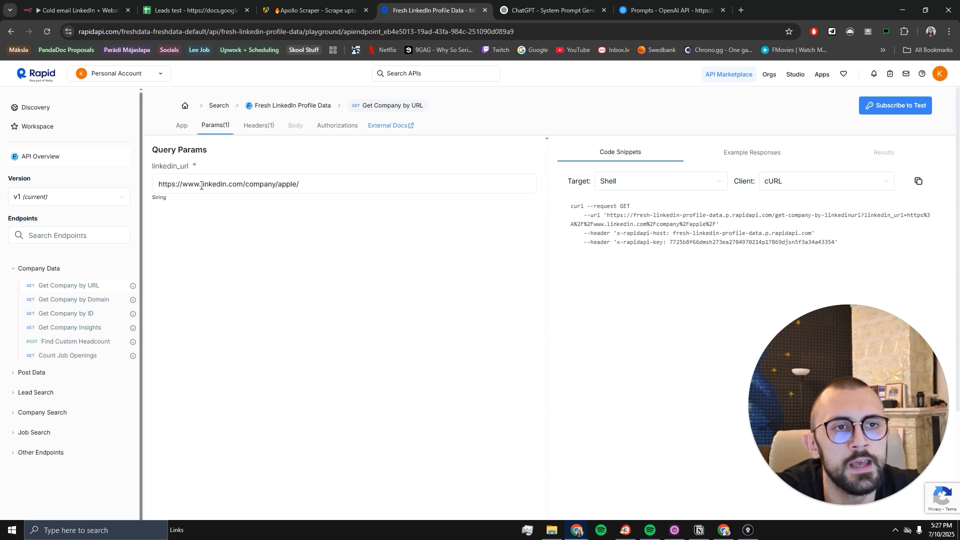
left_click(267, 186)
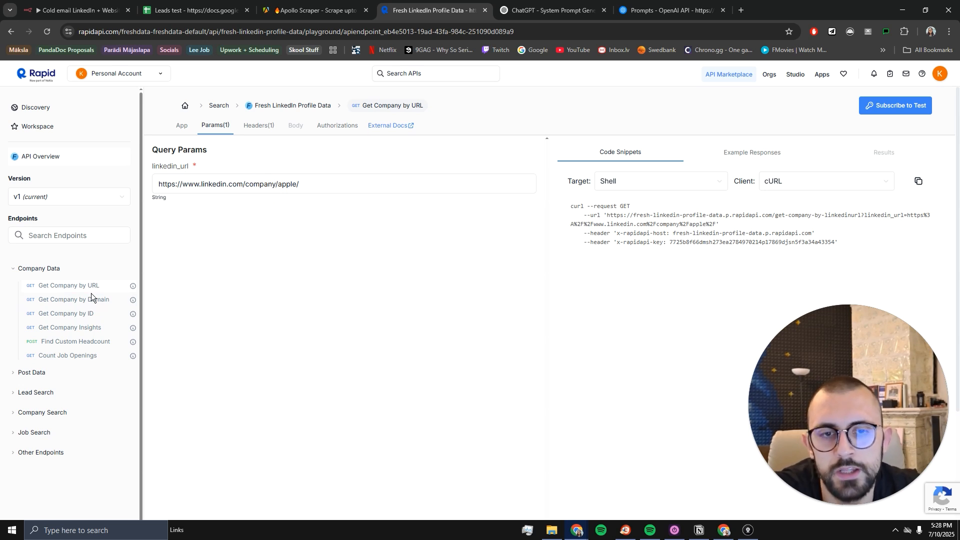
Step: Expand the Post Data endpoints and examine the query parameters of Get Profile's Posts
scroll(83, 320, "down", 1)
left_click(31, 326)
scroll(83, 305, "down", 2)
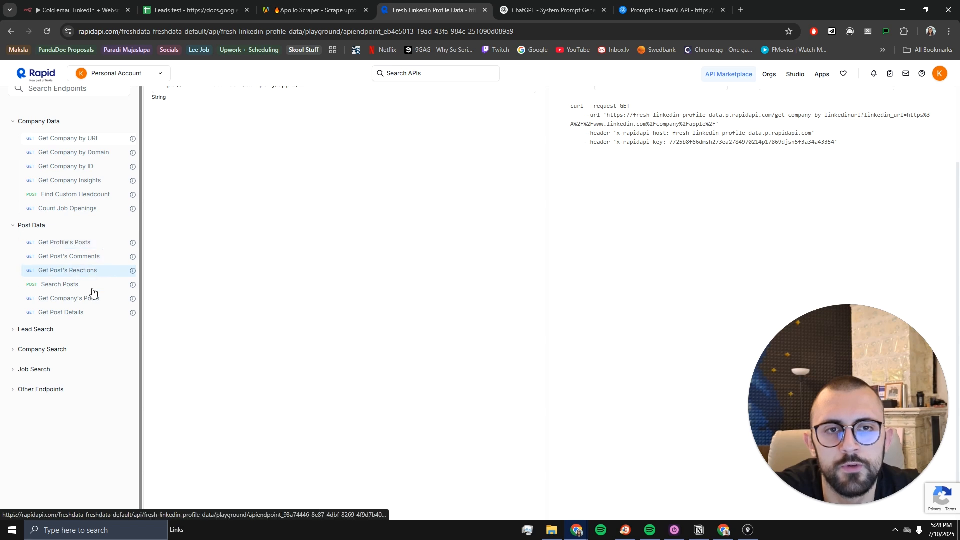
left_click(77, 248)
left_click(219, 127)
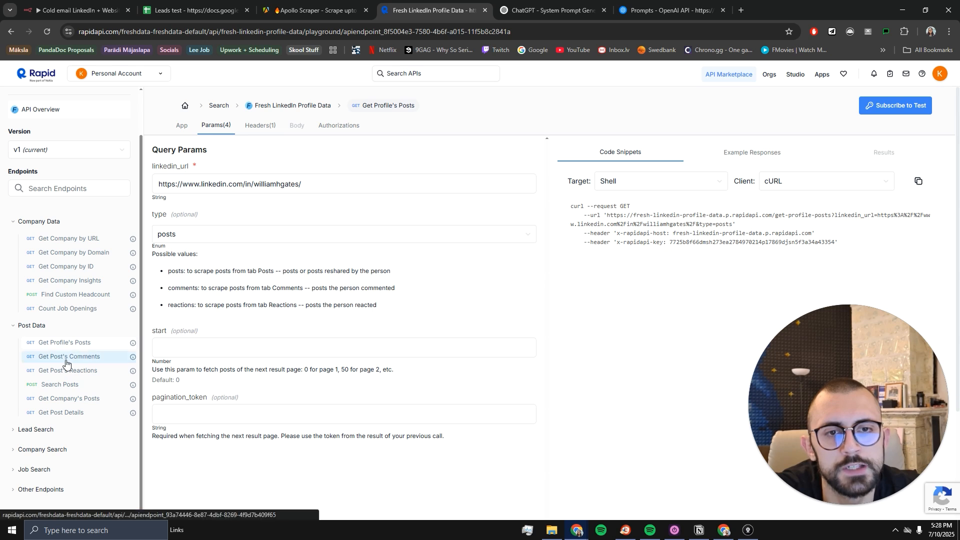
Step: Expand the Lead Search, Company Search and Other Endpoints groups and look through their available endpoints
scroll(77, 400, "down", 1)
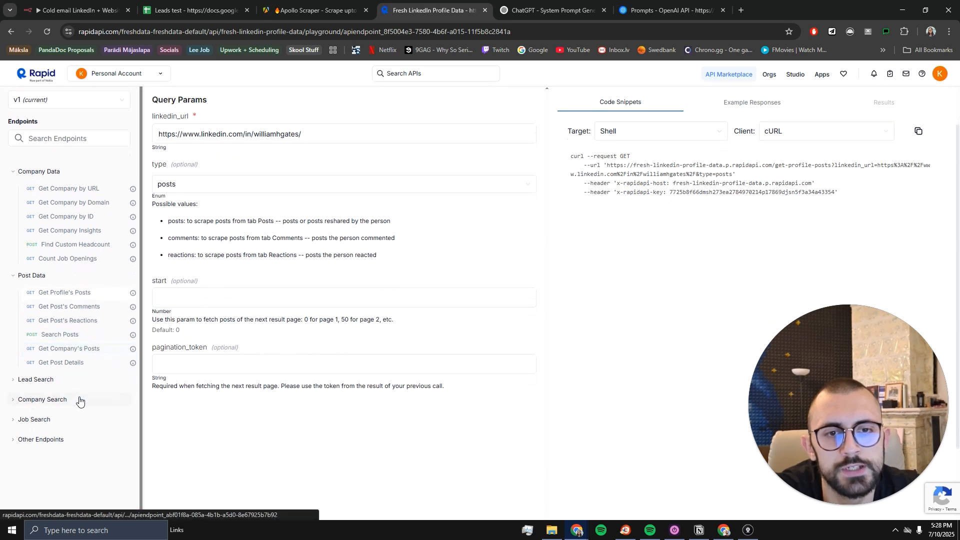
left_click(64, 375)
scroll(74, 401, "down", 2)
scroll(74, 402, "down", 1)
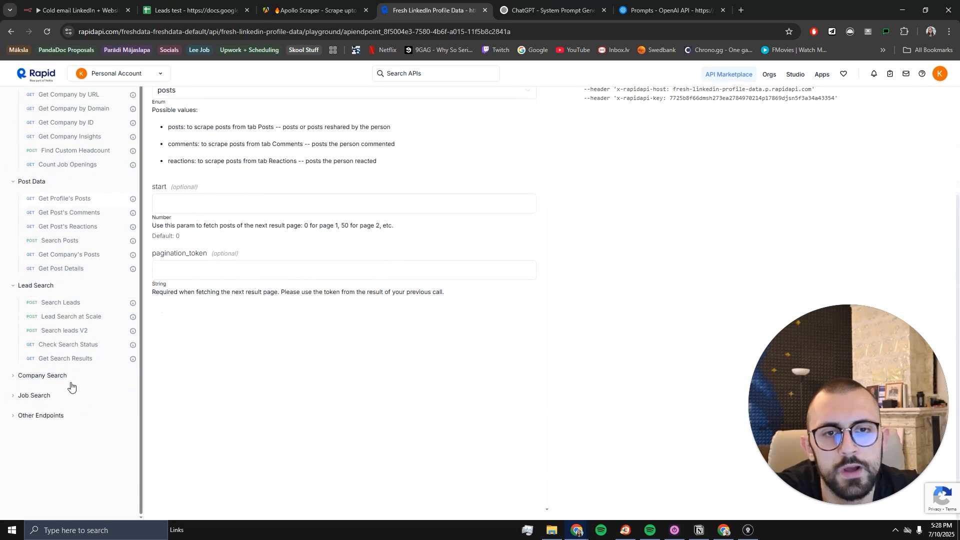
left_click(72, 380)
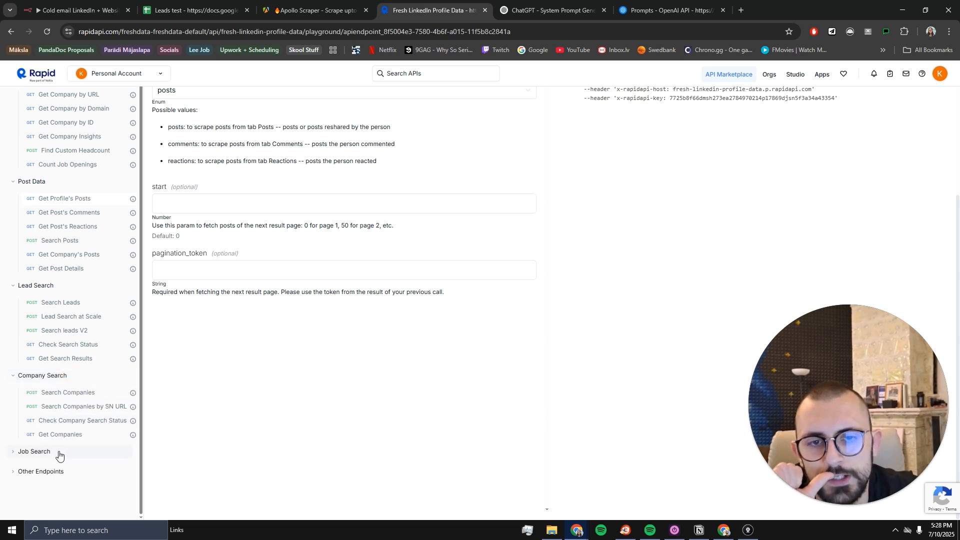
scroll(77, 230, "up", 1)
scroll(75, 457, "down", 1)
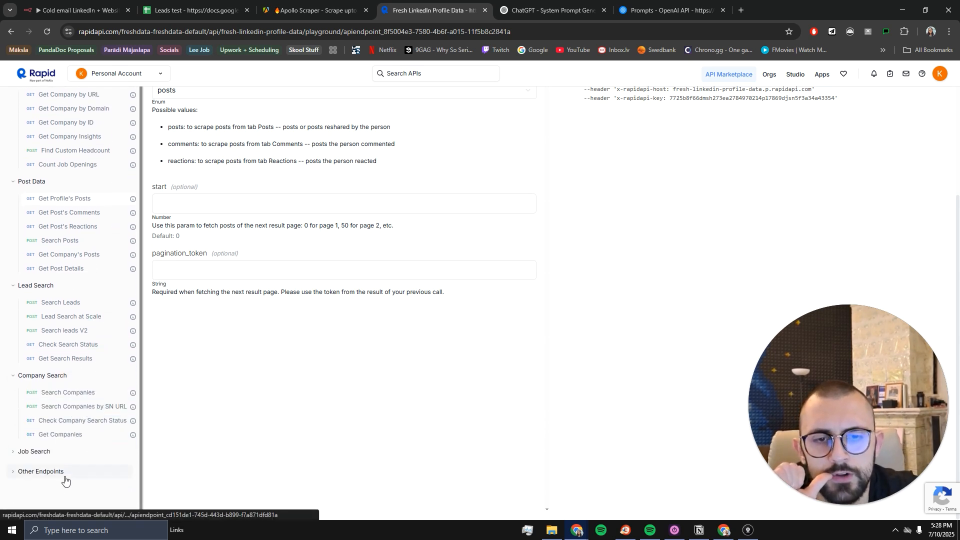
left_click(66, 474)
scroll(72, 469, "down", 2)
scroll(71, 470, "down", 2)
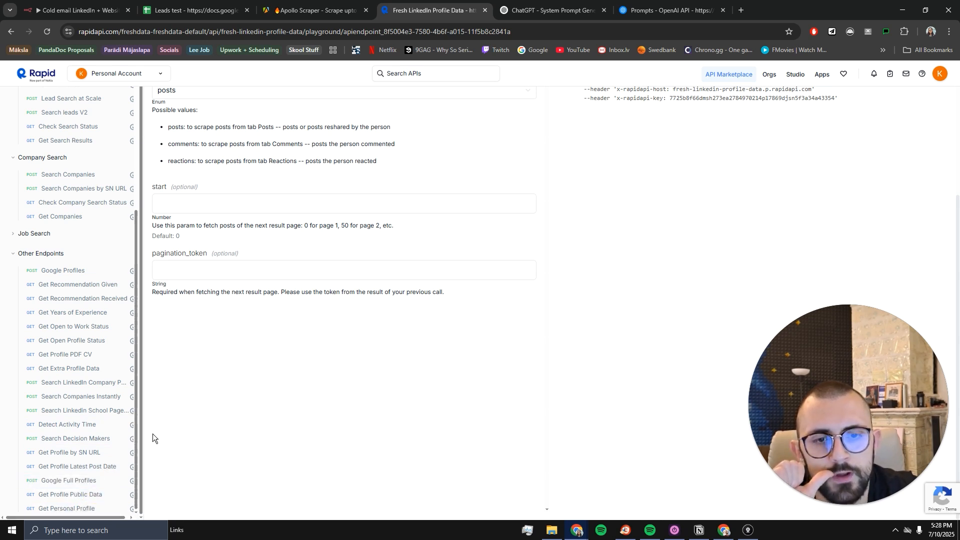
Step: Open the Get Personal Profile endpoint, review its query parameters, and return to its app settings
left_click(80, 508)
left_click(209, 99)
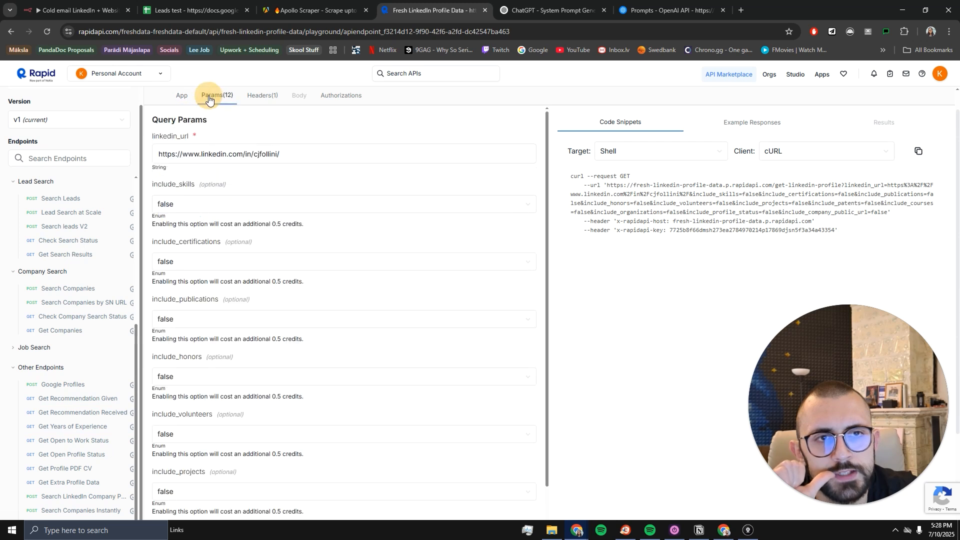
scroll(217, 186, "down", 2)
scroll(218, 198, "up", 2)
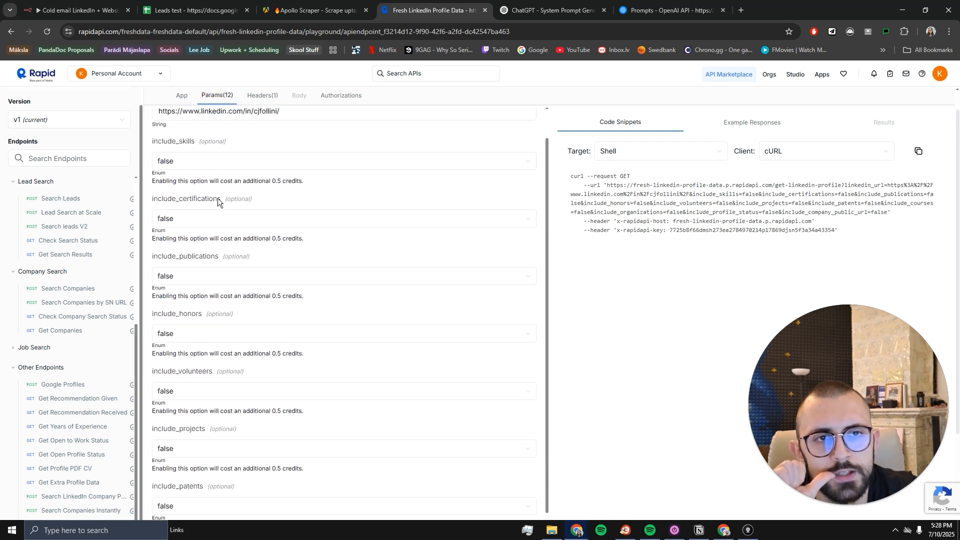
scroll(257, 193, "down", 3)
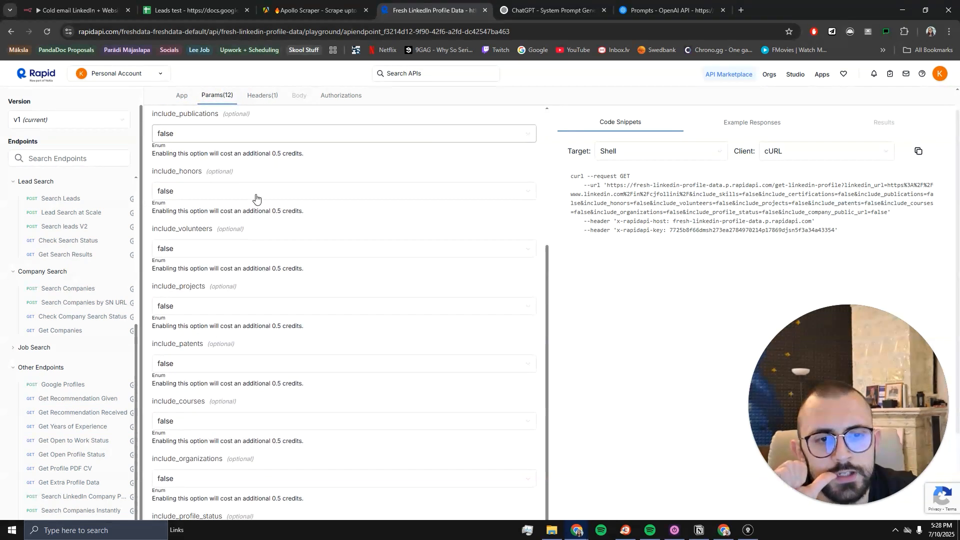
scroll(252, 195, "up", 3)
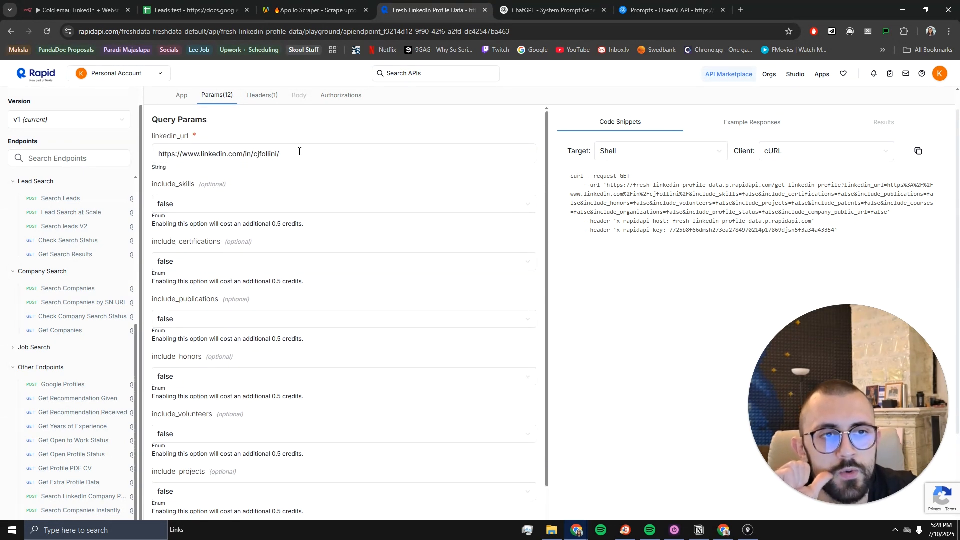
scroll(173, 269, "down", 3)
scroll(221, 245, "up", 3)
left_click(181, 96)
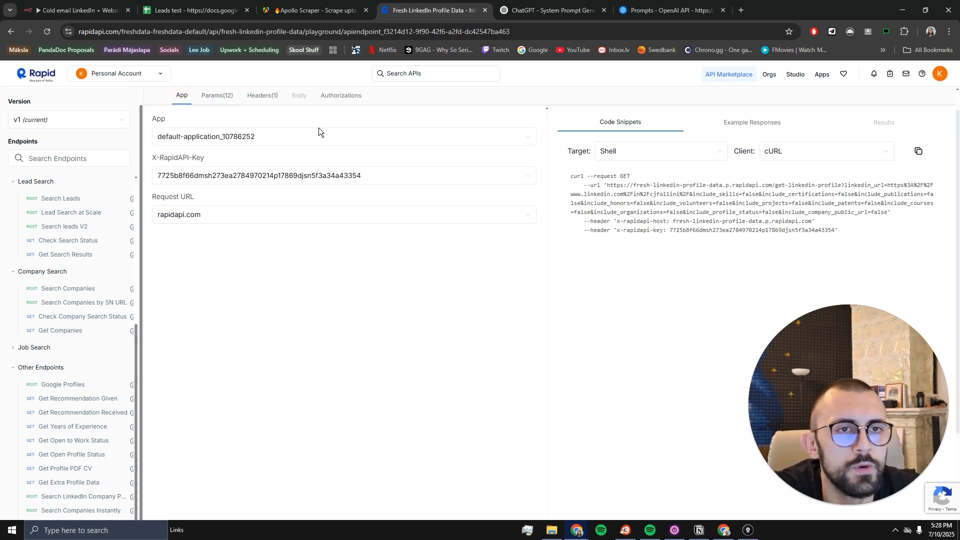
Step: Open the API's subscription pricing page and compare the Basic, Pro, Ultra and Mega plans
scroll(865, 94, "up", 1)
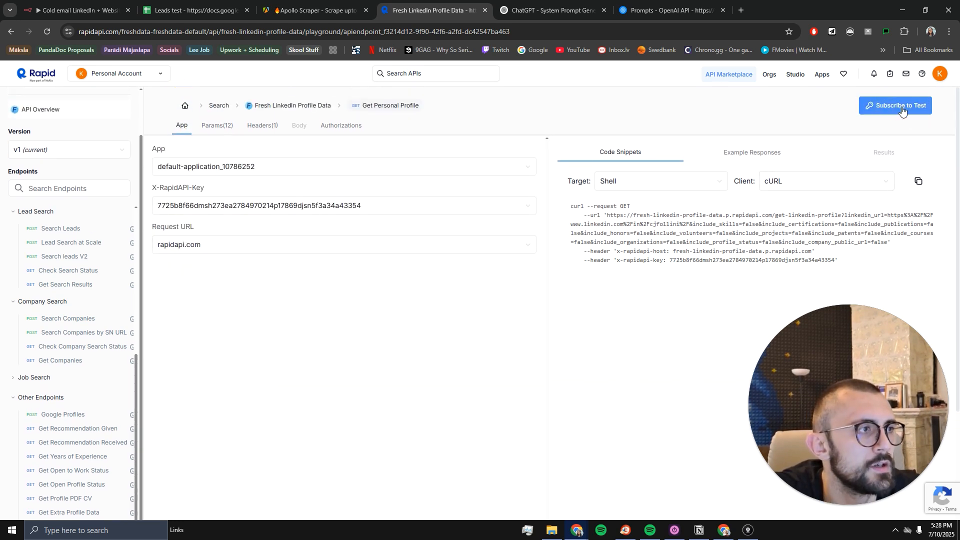
left_click(925, 104)
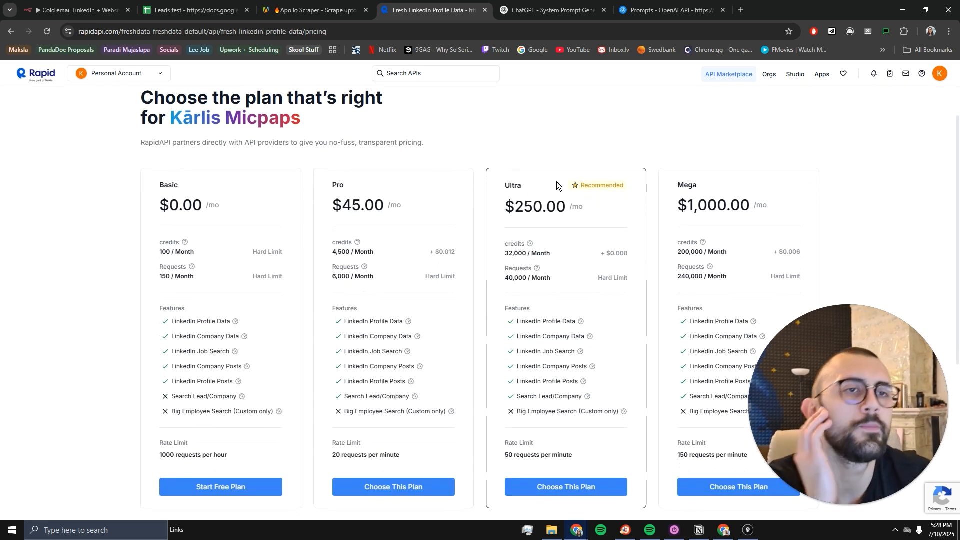
scroll(449, 205, "down", 2)
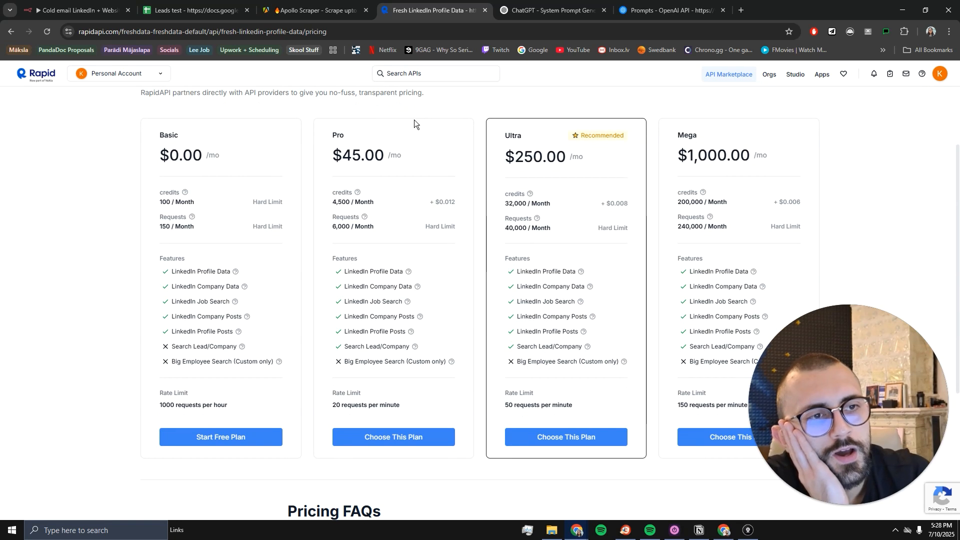
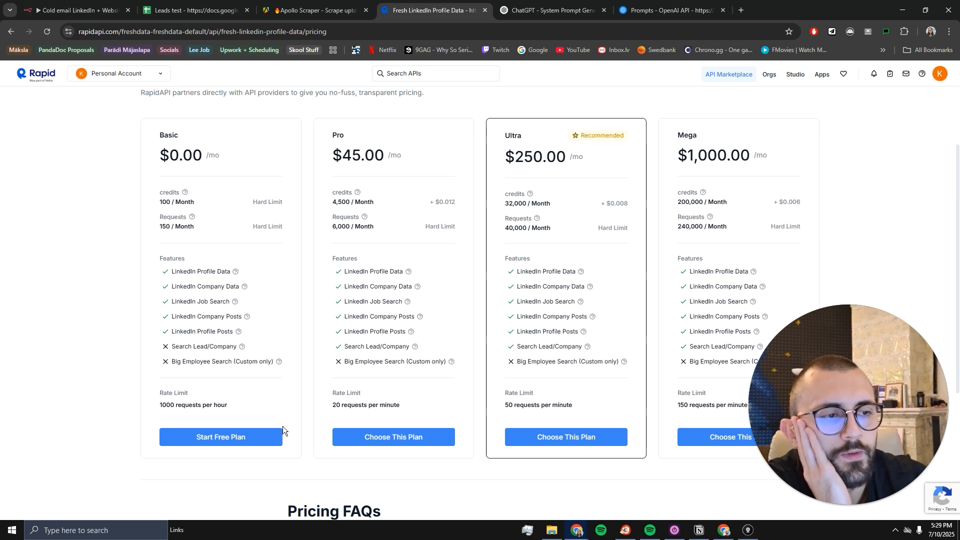
Step: Compare the pricing plans of the Fresh LinkedIn Profile Data API and subscribe to the free Basic plan
scroll(392, 368, "down", 3)
scroll(390, 368, "up", 5)
scroll(388, 368, "down", 6)
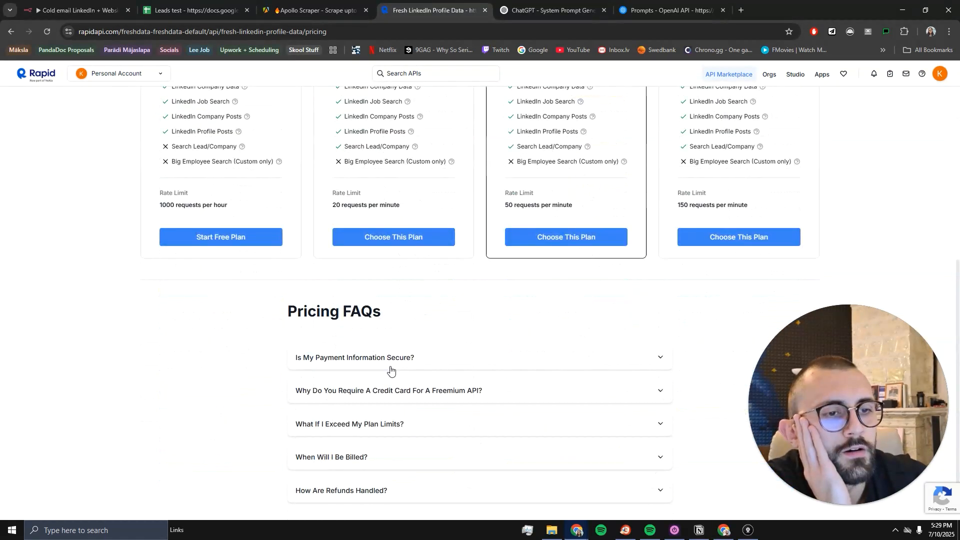
scroll(393, 275, "up", 4)
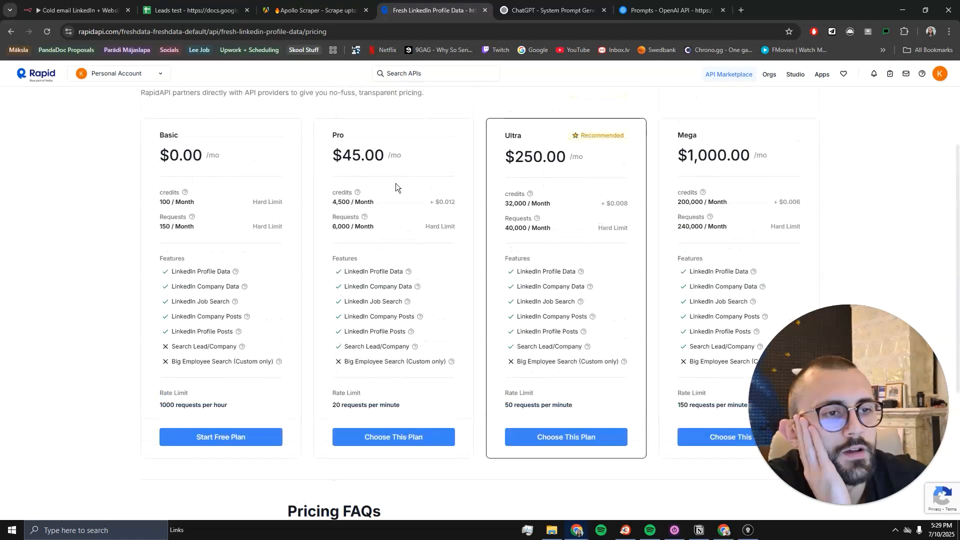
left_click(217, 440)
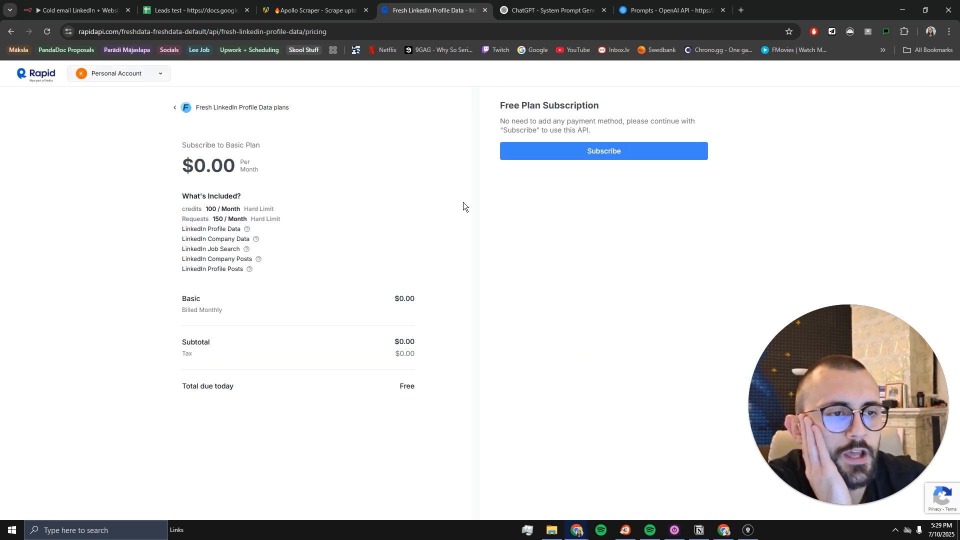
left_click(545, 157)
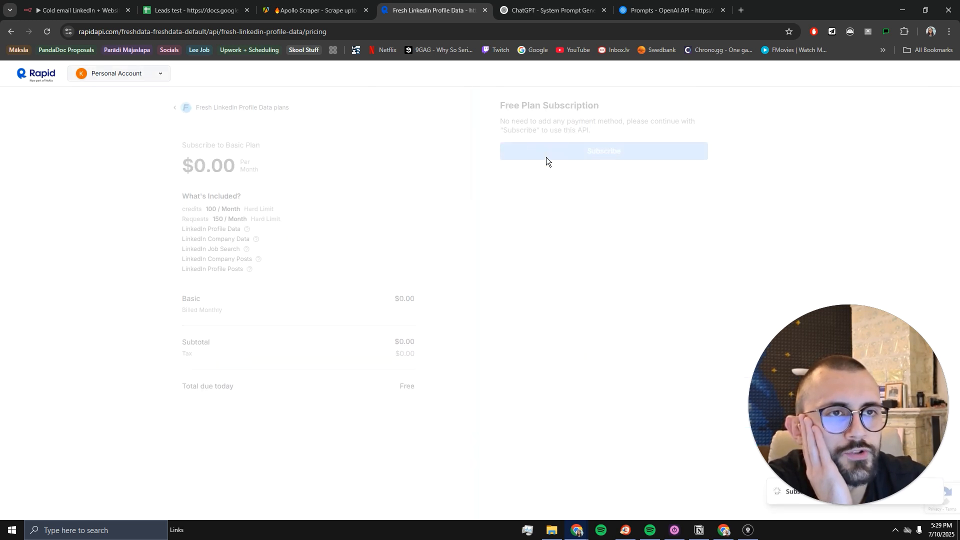
Step: Examine the app settings and query parameters of the Get Personal Profile endpoint
left_click(306, 7)
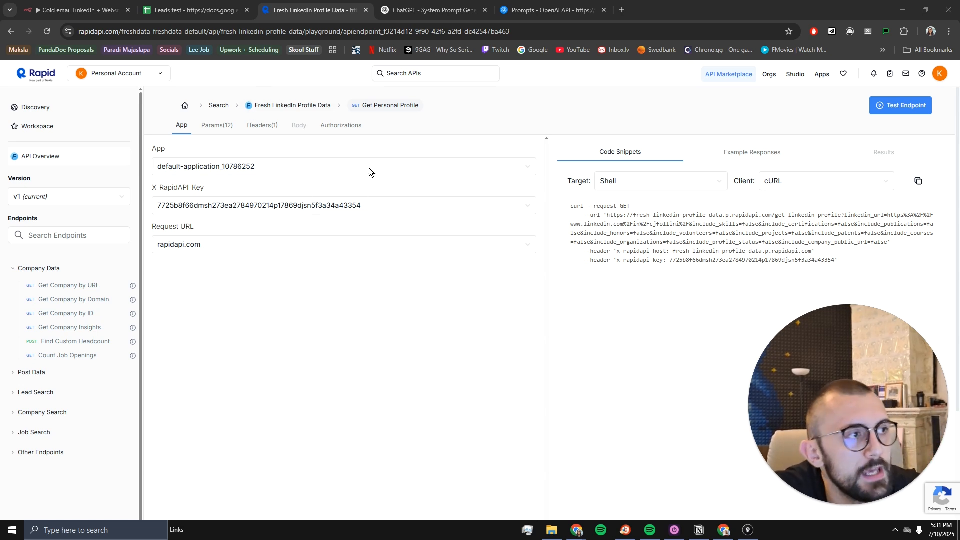
left_click(208, 129)
left_click(179, 125)
left_click(264, 137)
left_click(222, 125)
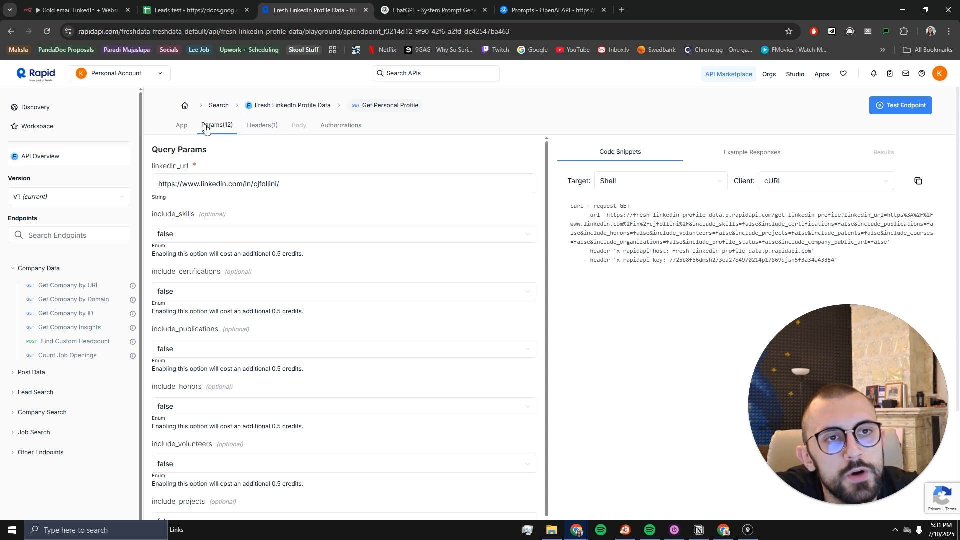
left_click(188, 129)
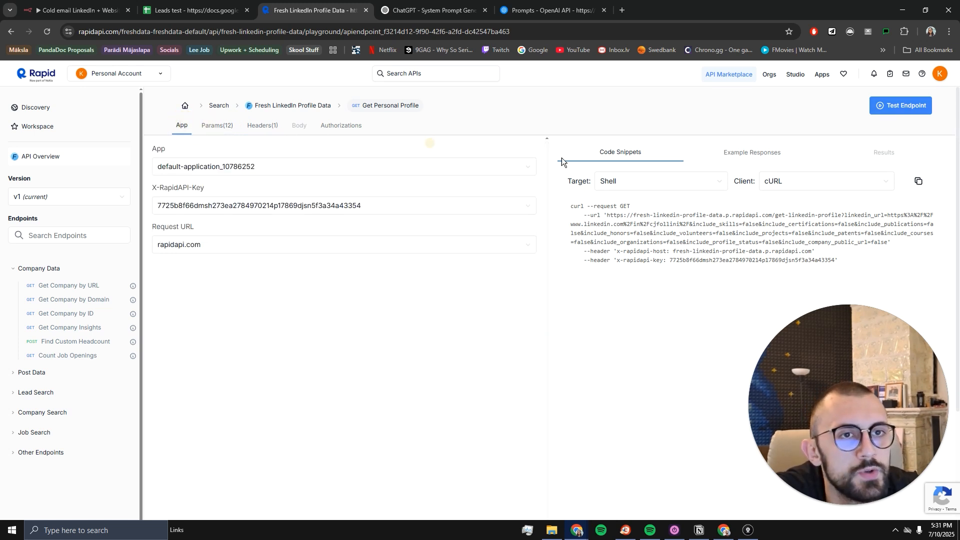
Step: Copy the Shell cURL code snippet of the Get Personal Profile endpoint
left_click(918, 181)
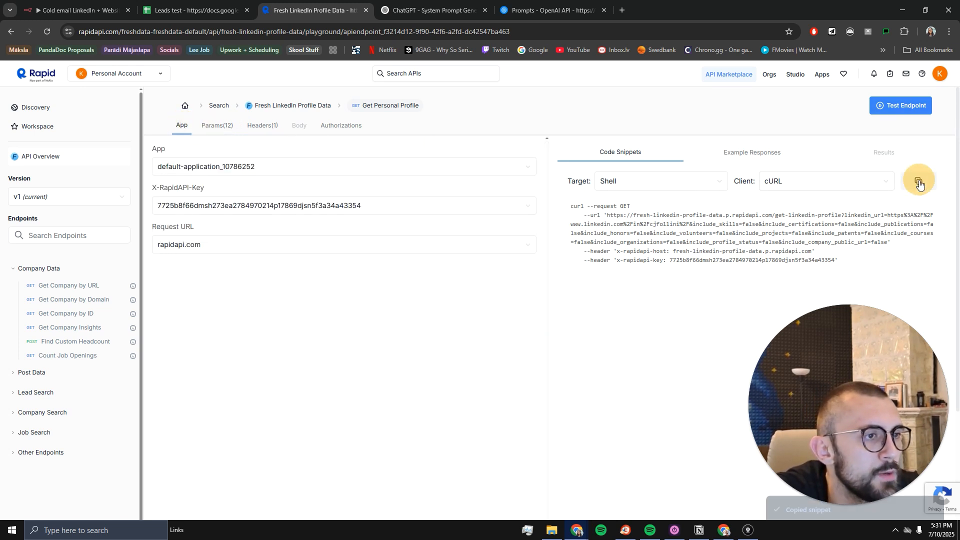
double_click(604, 206)
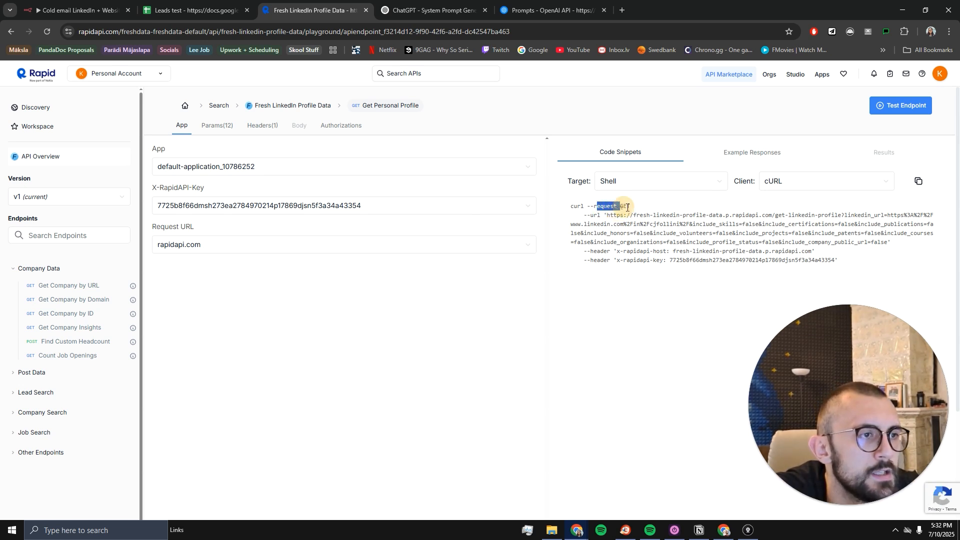
left_click_drag(601, 215, 742, 261)
triple_click(614, 219)
left_click(602, 241)
left_click(922, 183)
left_click(918, 182)
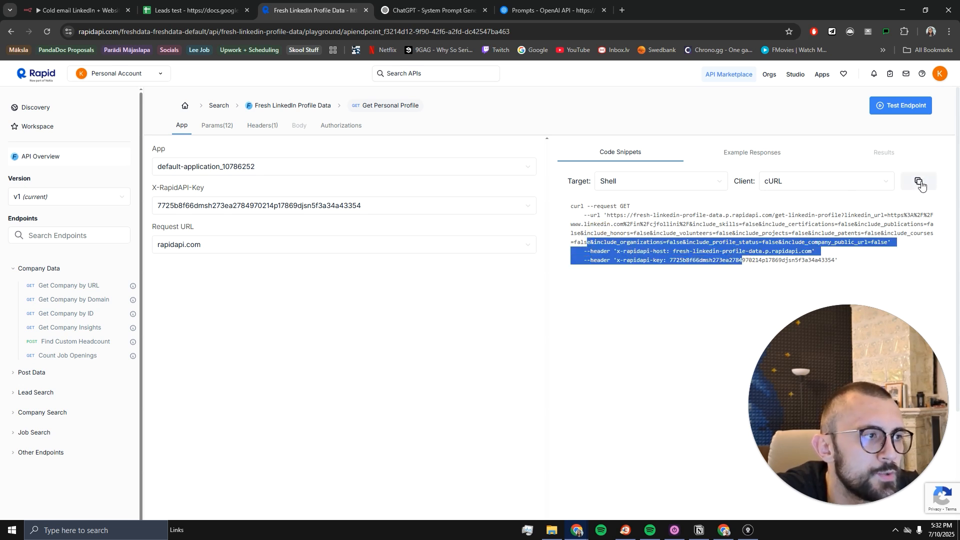
Step: Switch to the n8n workflow and import the copied cURL command, including its RapidAPI key header, into the HTTP Request1 node
left_click(194, 9)
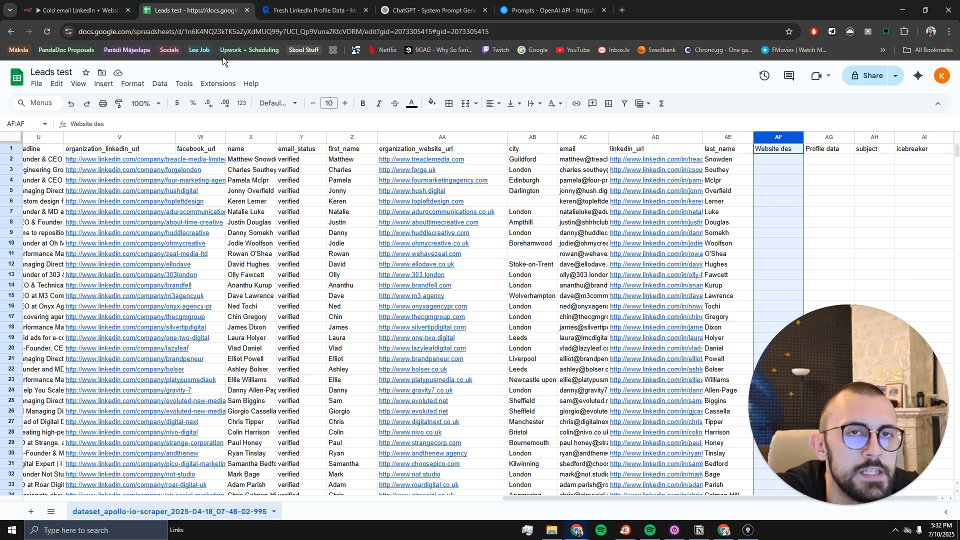
left_click(78, 10)
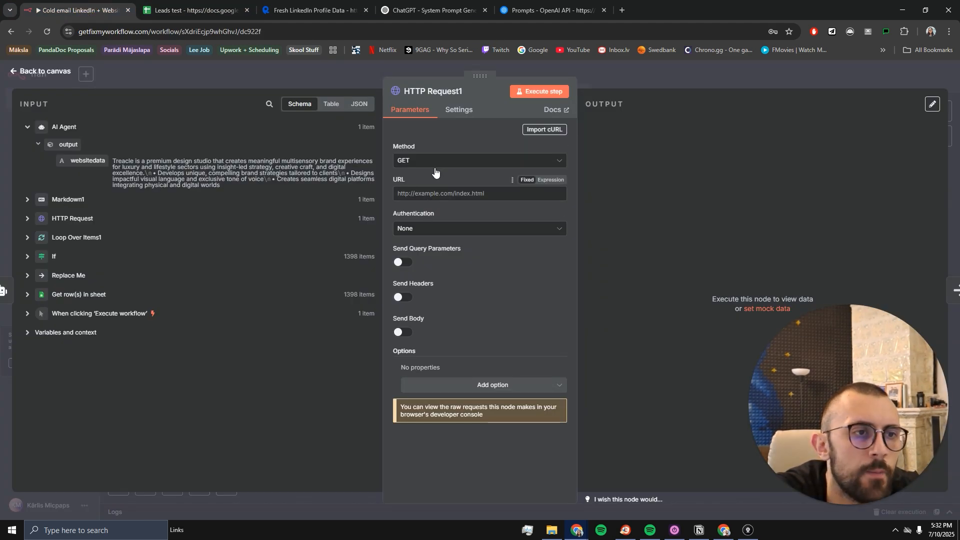
left_click(564, 134)
left_click(539, 302)
left_click_drag(539, 301, 84, 133)
key("ctrl+v")
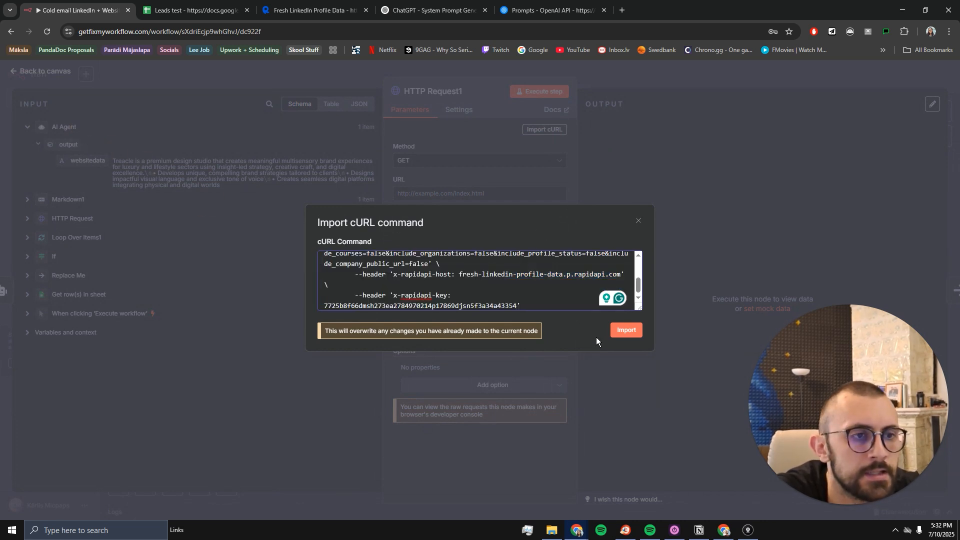
left_click(640, 330)
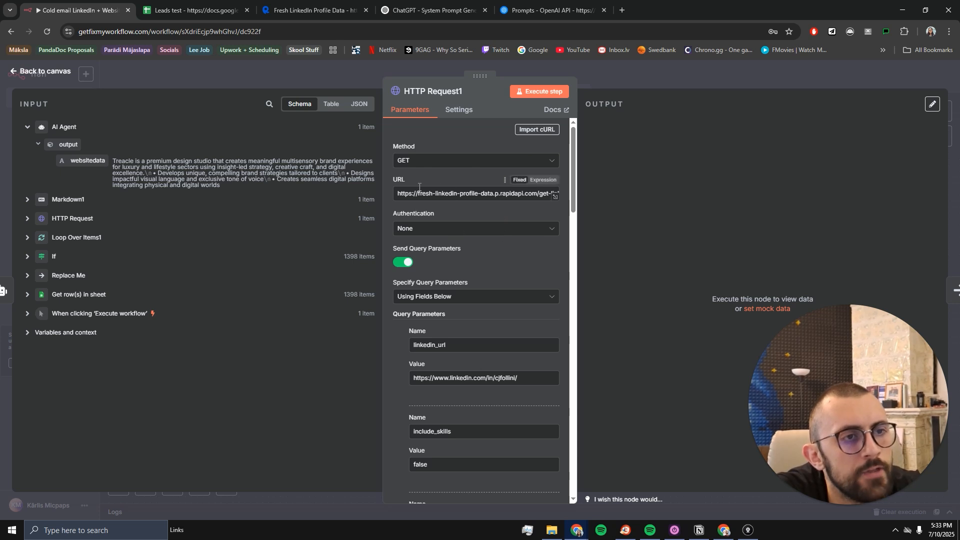
Step: Review the imported query parameters and display the Loop Over Items1 data as JSON in the HTTP Request1 node's input
scroll(500, 197, "down", 1)
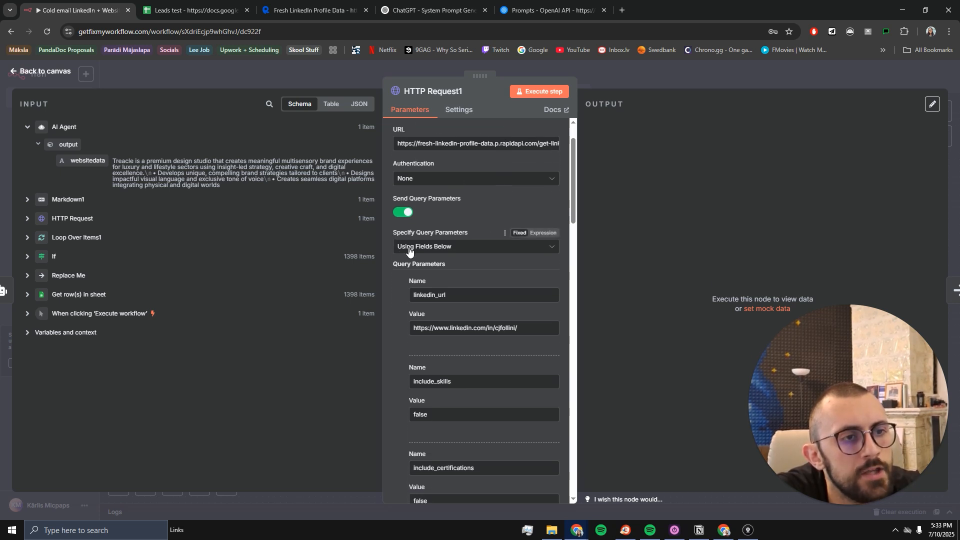
scroll(534, 256, "down", 4)
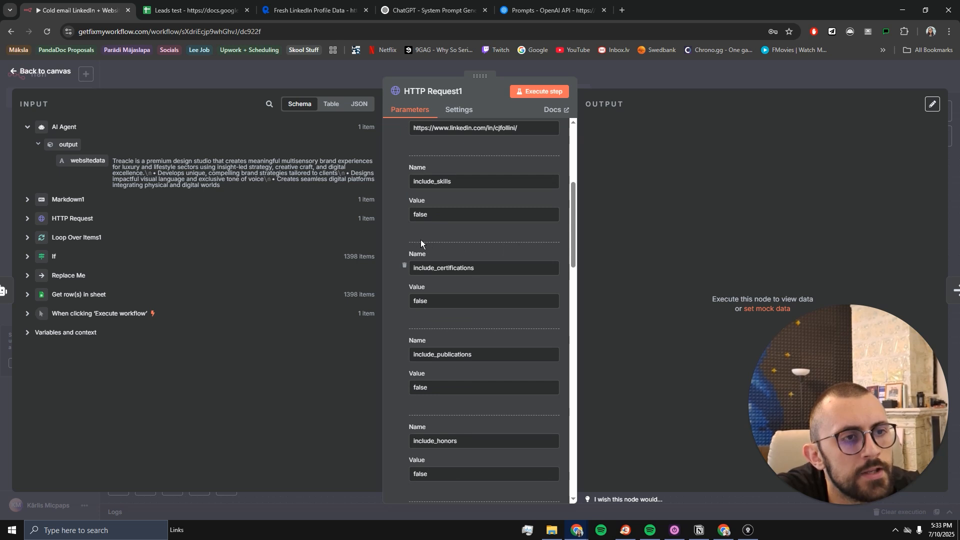
scroll(447, 256, "down", 3)
scroll(450, 270, "up", 7)
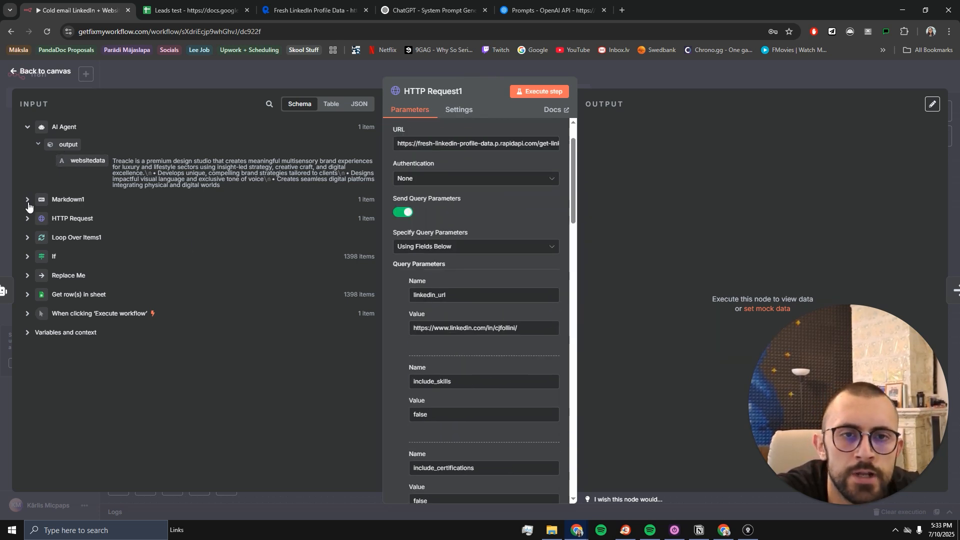
left_click(28, 237)
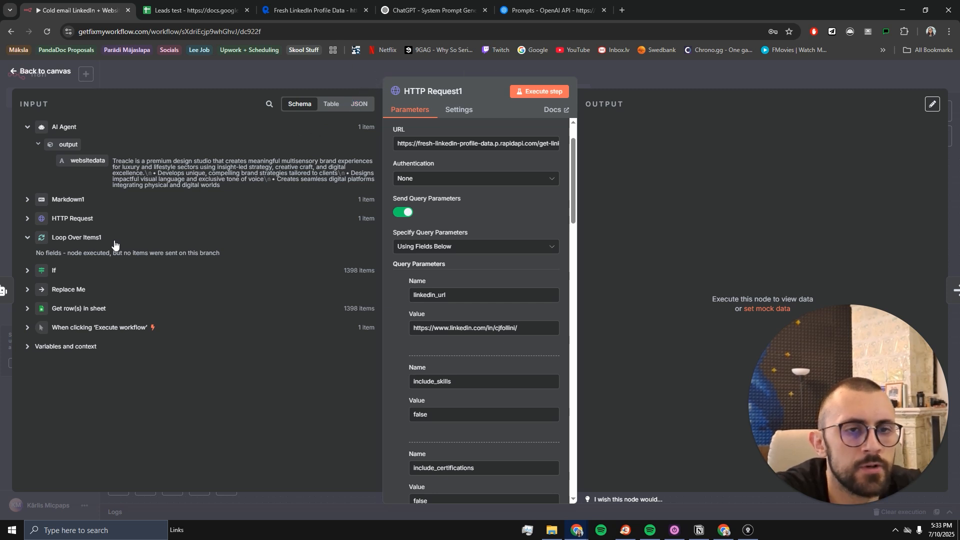
left_click(328, 105)
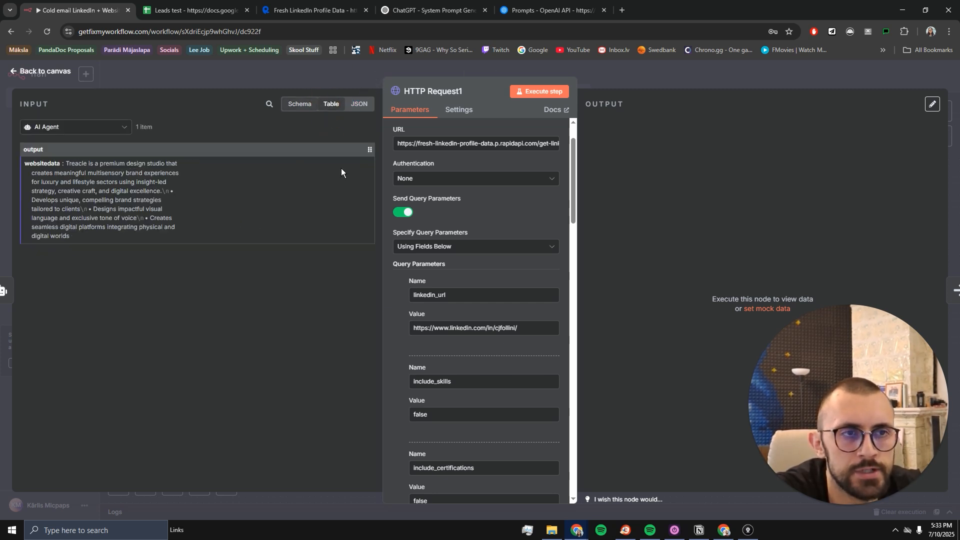
left_click(355, 105)
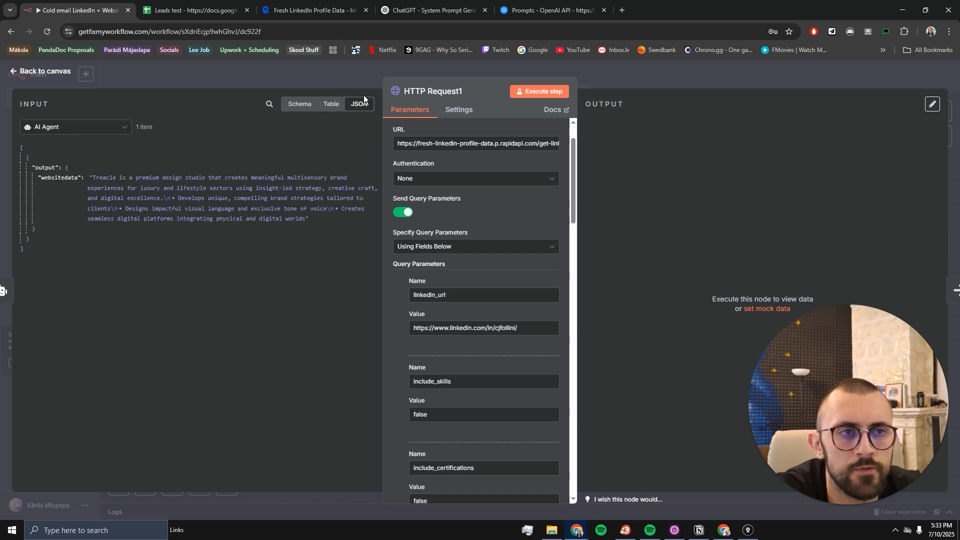
left_click(62, 131)
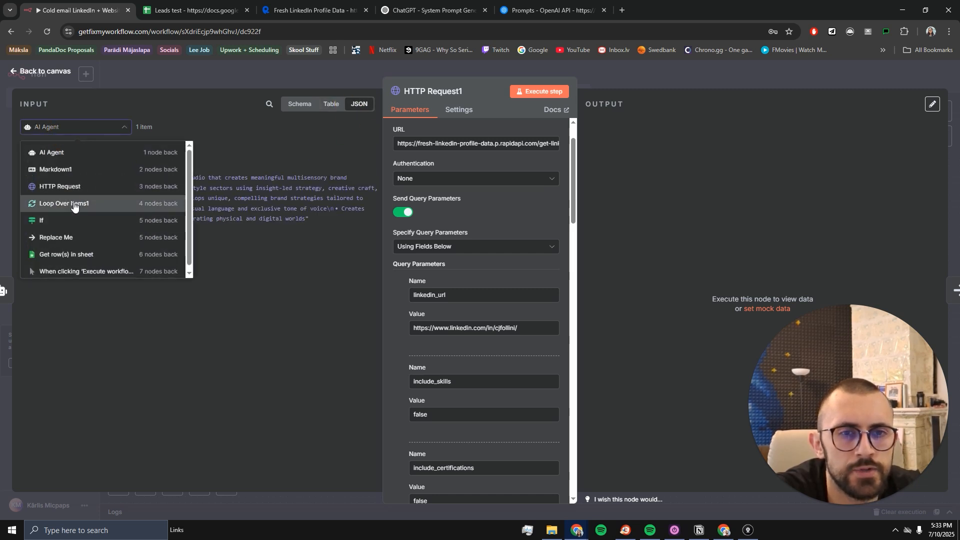
left_click(78, 204)
scroll(125, 209, "down", 3)
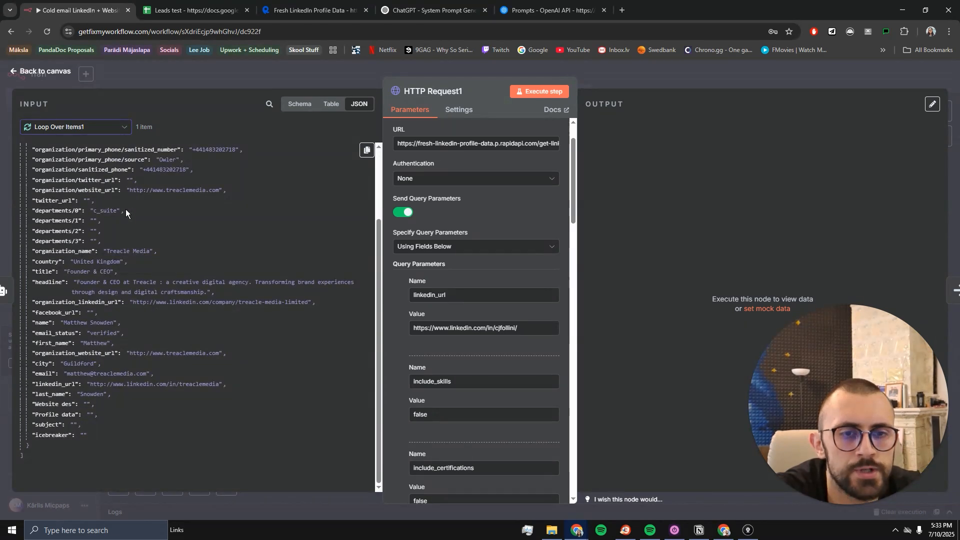
scroll(93, 240, "up", 1)
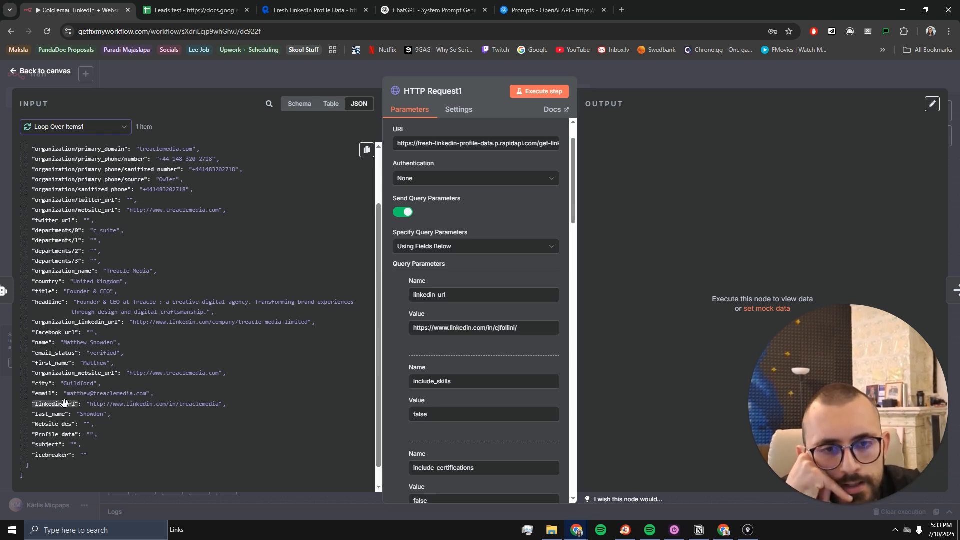
Step: Replace the linkedin_url query parameter's value with the linkedin_url field from Loop Over Items1 and execute the HTTP Request1 node
mouse_move(62, 404)
left_mouse_down()
mouse_move(500, 363)
mouse_move(519, 344)
mouse_move(75, 372)
mouse_move(66, 403)
left_mouse_up()
left_click_drag(520, 328, 400, 329)
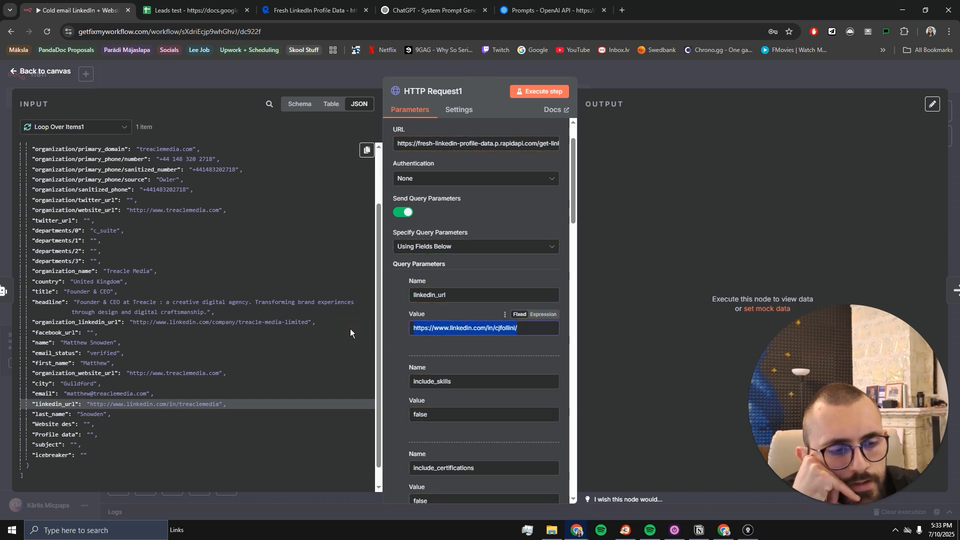
key("BackSpace")
left_click_drag(55, 404, 456, 330)
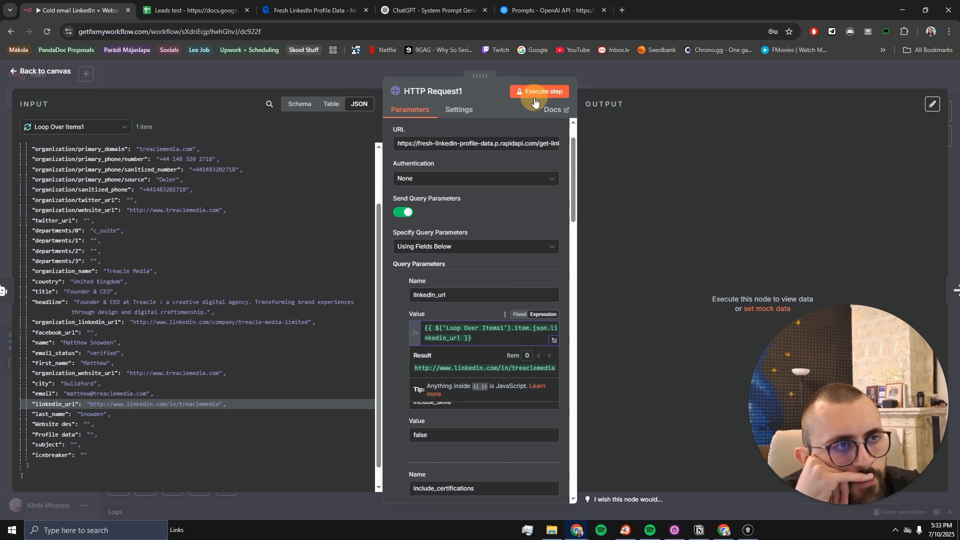
left_click_drag(863, 388, 153, 289)
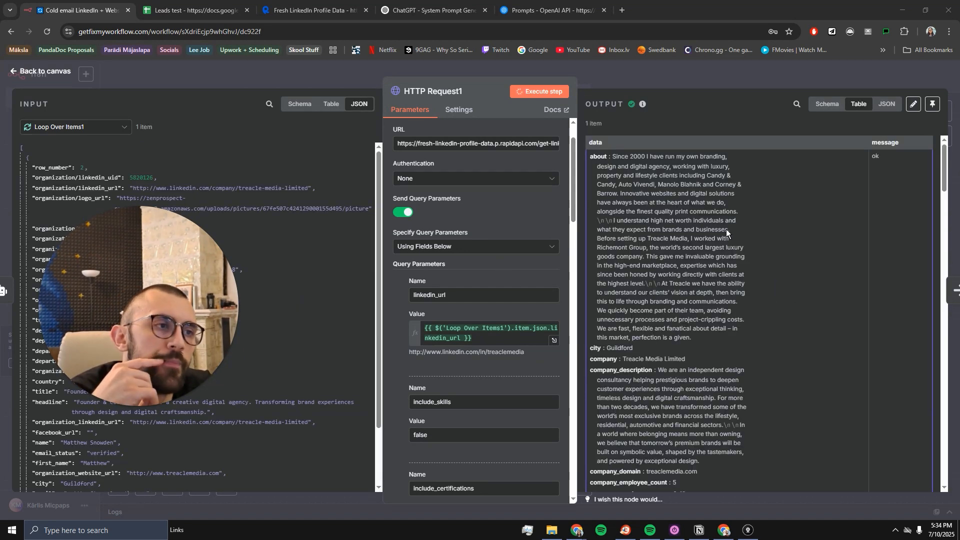
Step: Examine the returned LinkedIn profile data, including the about text, company description and work experiences
left_click_drag(613, 156, 766, 337)
scroll(761, 321, "down", 3)
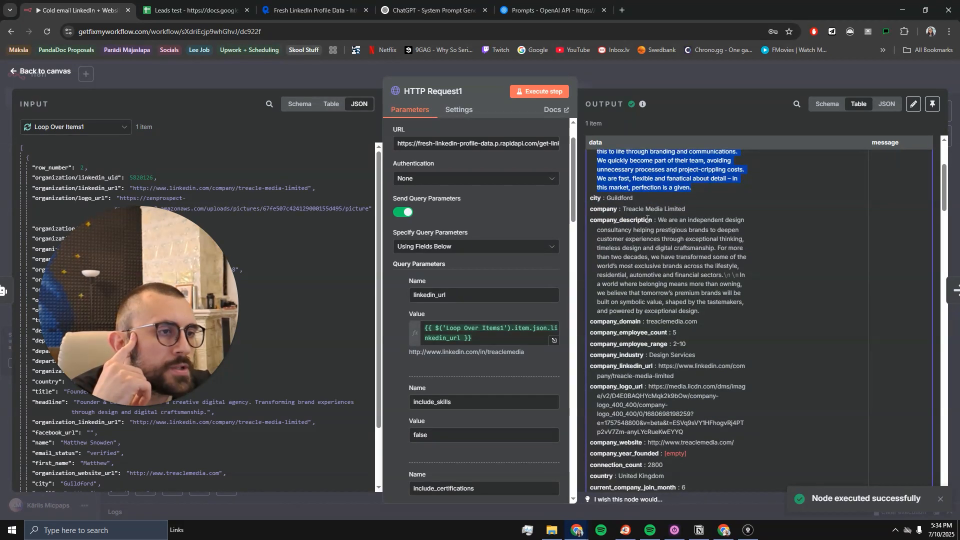
left_click_drag(636, 209, 700, 219)
left_click_drag(607, 231, 713, 284)
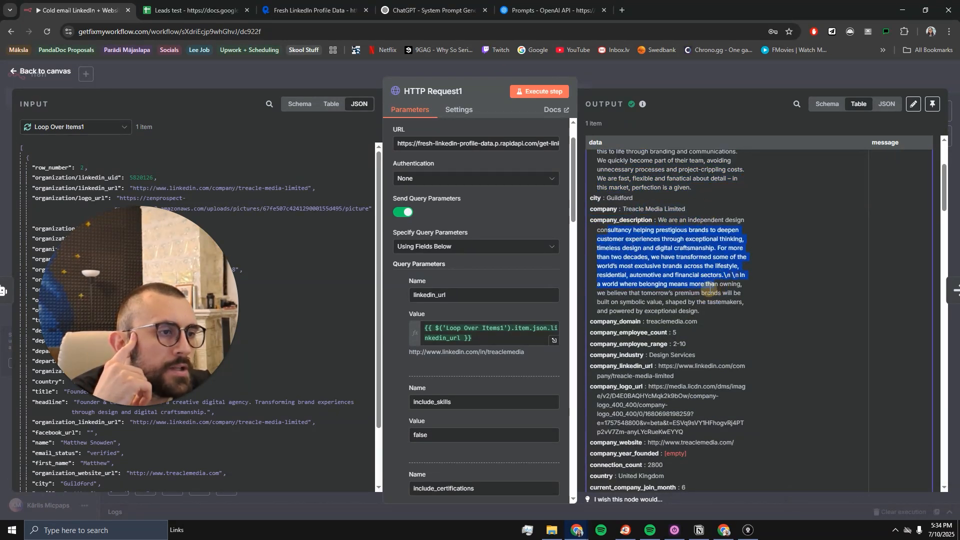
scroll(645, 255, "down", 2)
scroll(648, 265, "down", 12)
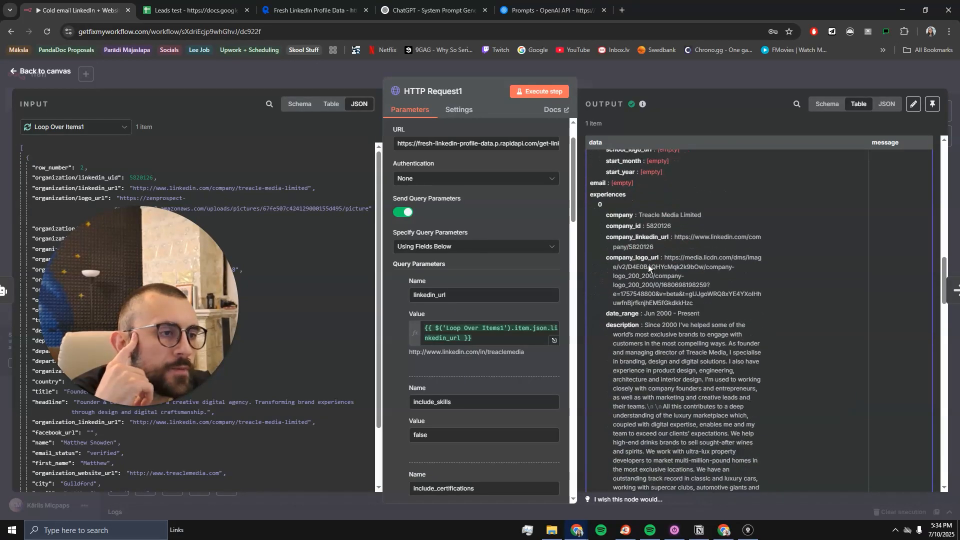
scroll(648, 265, "down", 10)
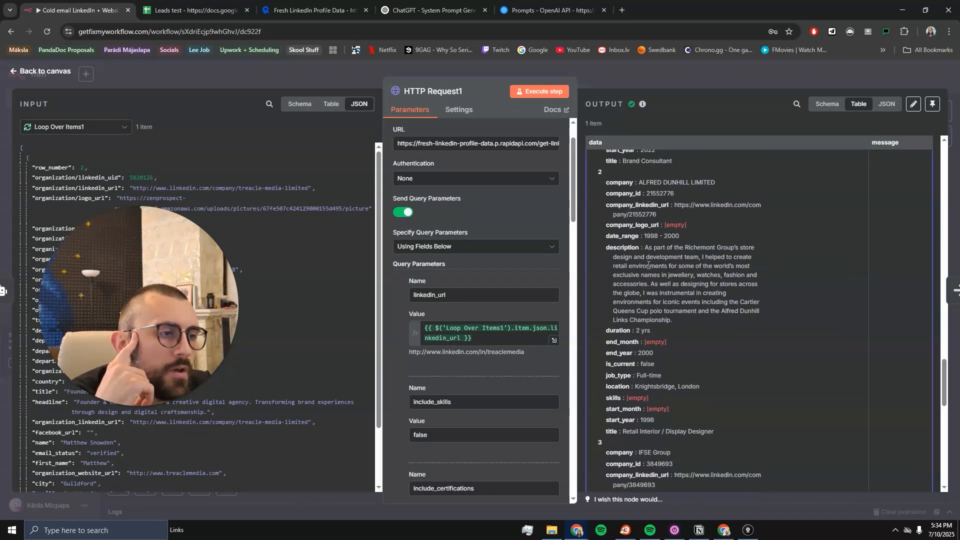
scroll(646, 265, "up", 3)
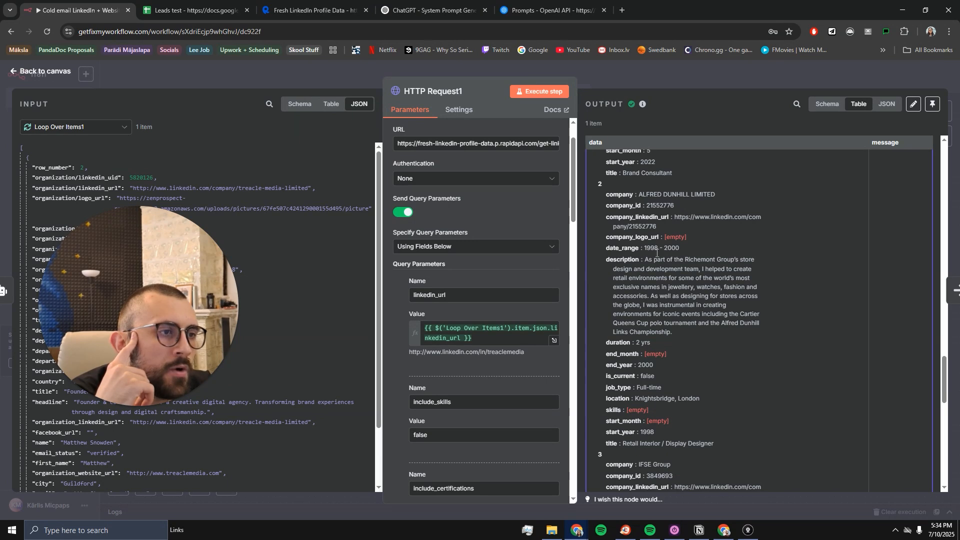
scroll(640, 256, "up", 3)
scroll(641, 272, "up", 15)
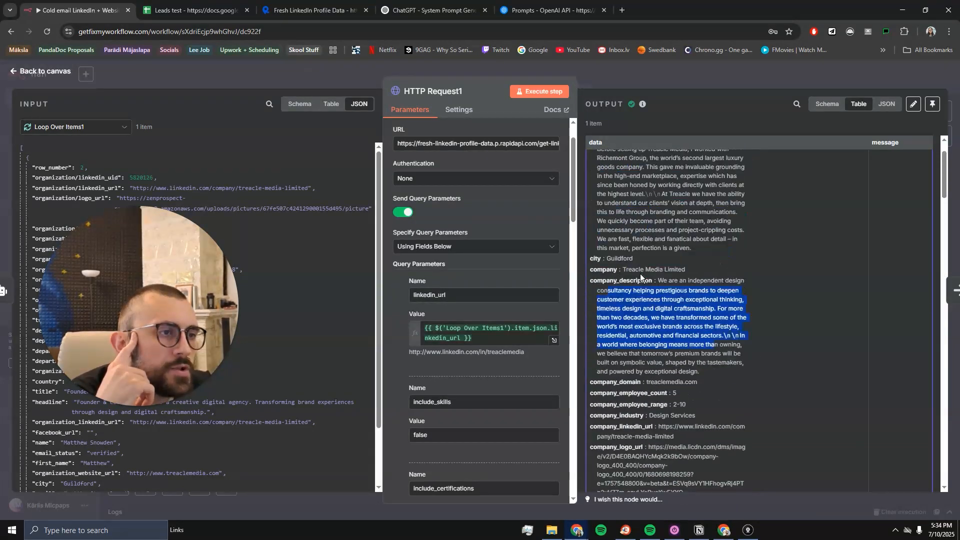
left_click(648, 253)
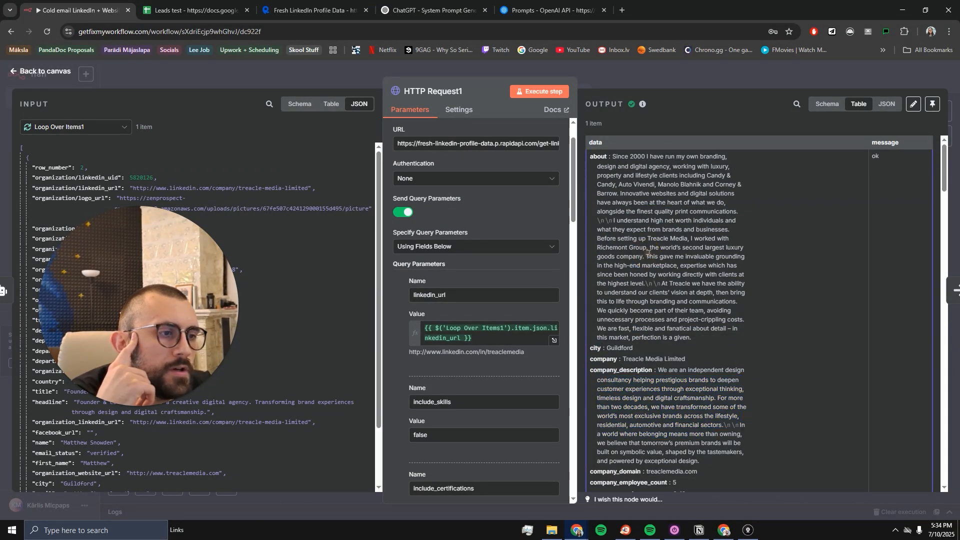
left_click_drag(612, 156, 629, 172)
left_click(671, 169)
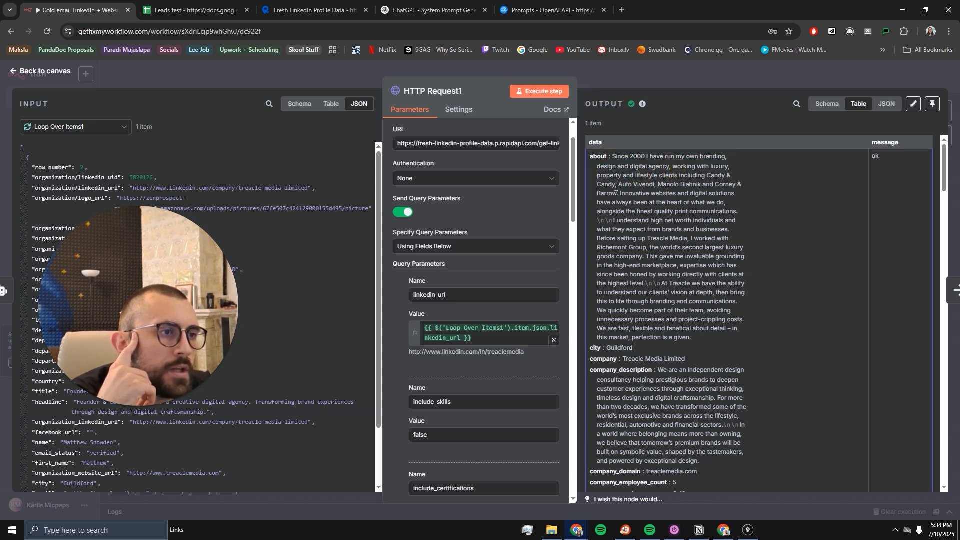
Step: Add a Google Sheets "Update row in sheet" node between HTTP Request1 and Replace Me, and return to the canvas
left_click_drag(610, 156, 759, 357)
left_click(693, 80)
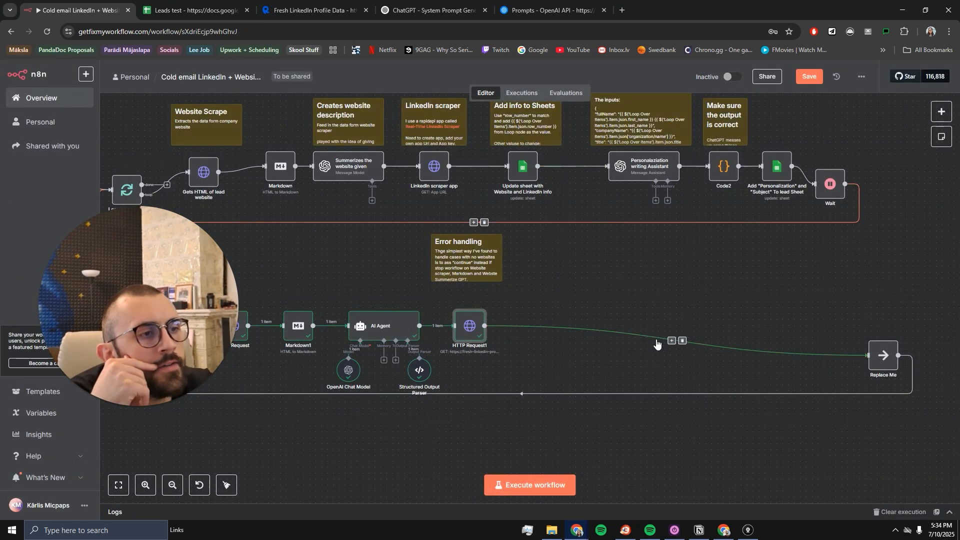
left_click(671, 341)
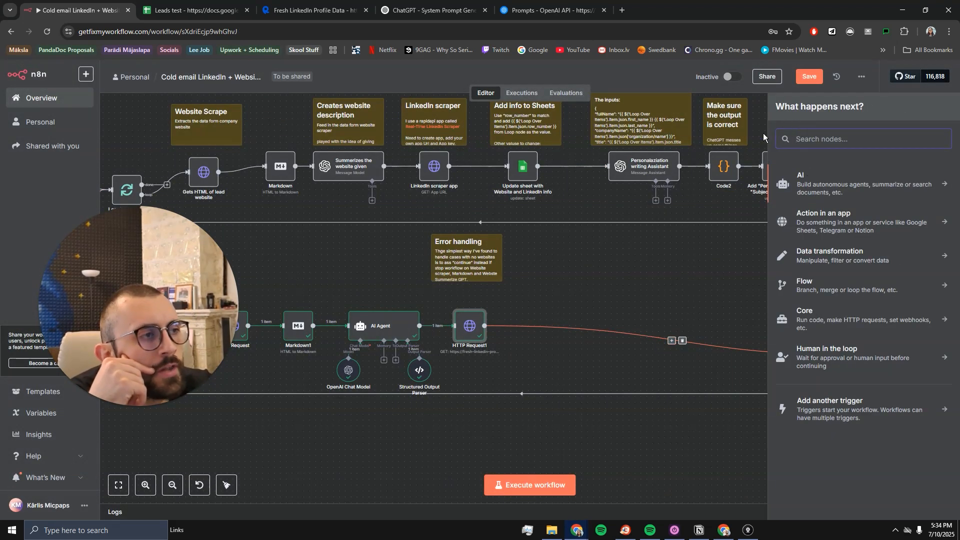
left_click(619, 276)
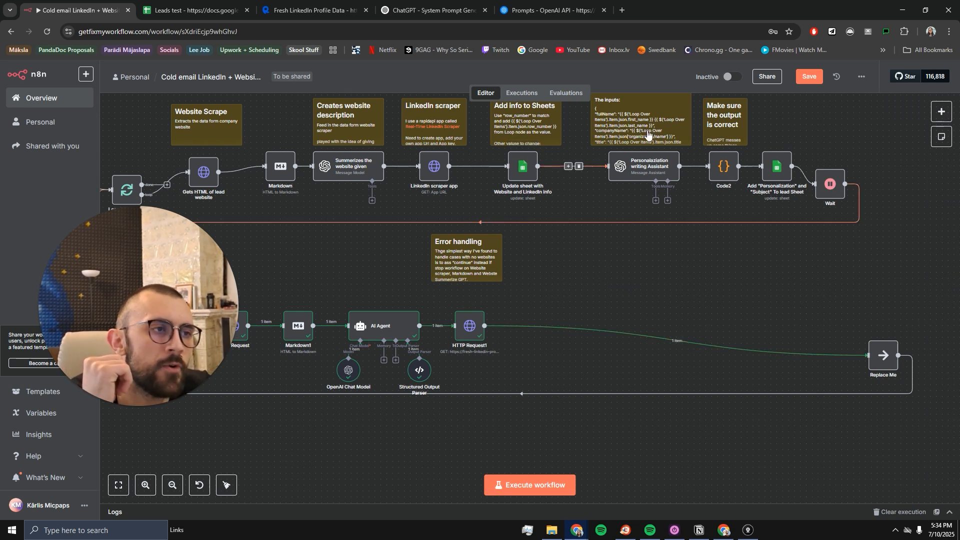
left_click(670, 341)
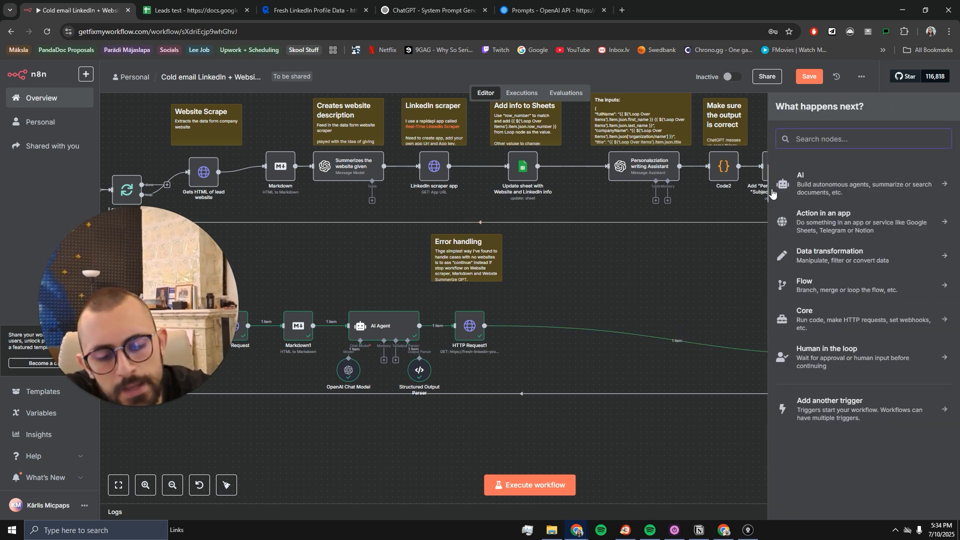
type("shee")
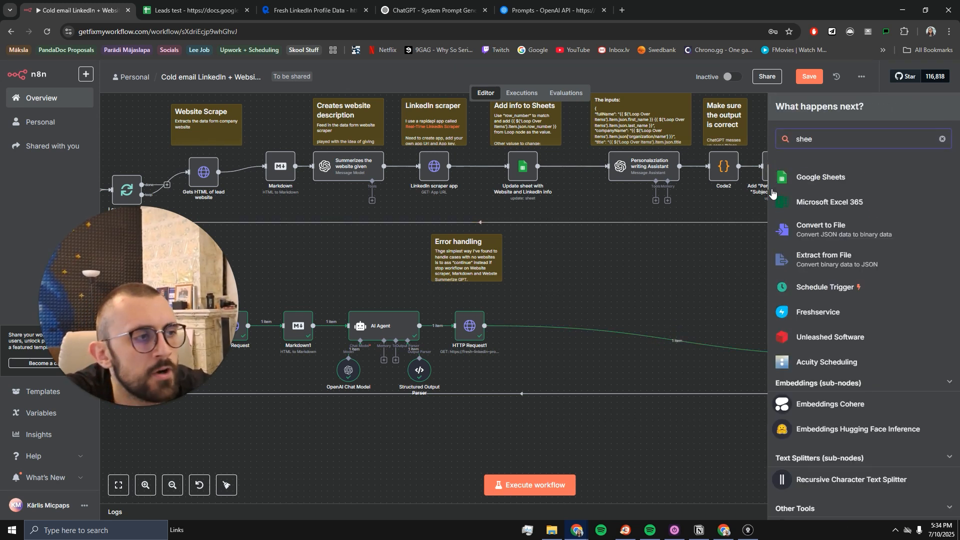
left_click(843, 180)
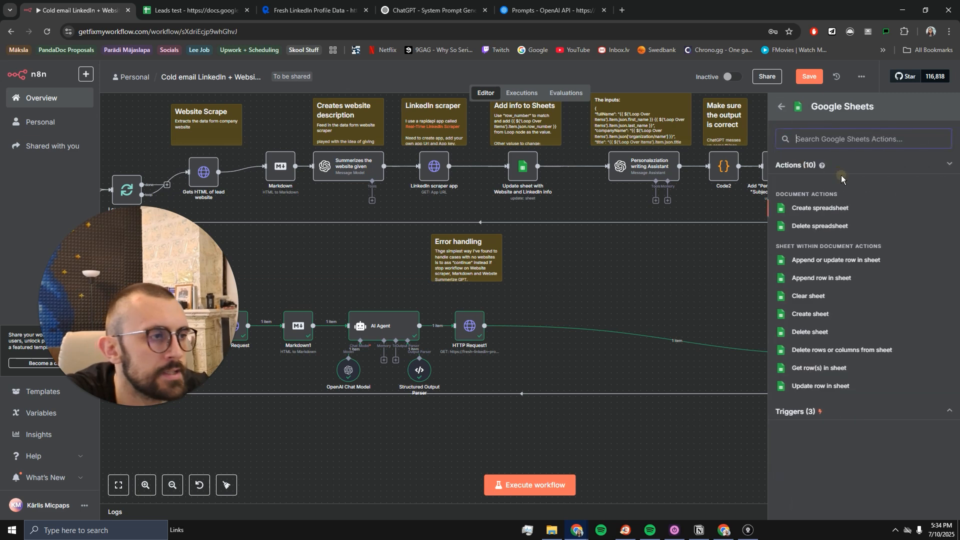
left_click(816, 387)
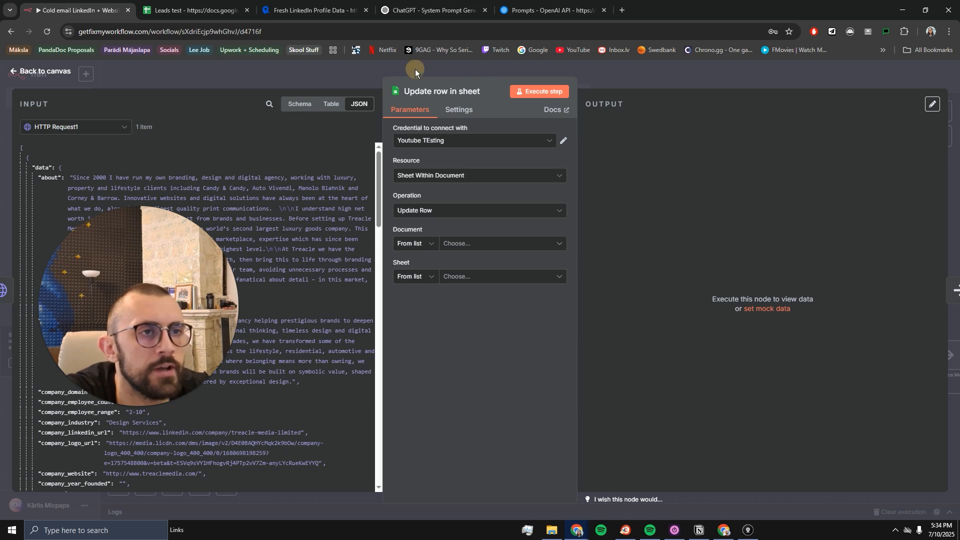
left_click(415, 71)
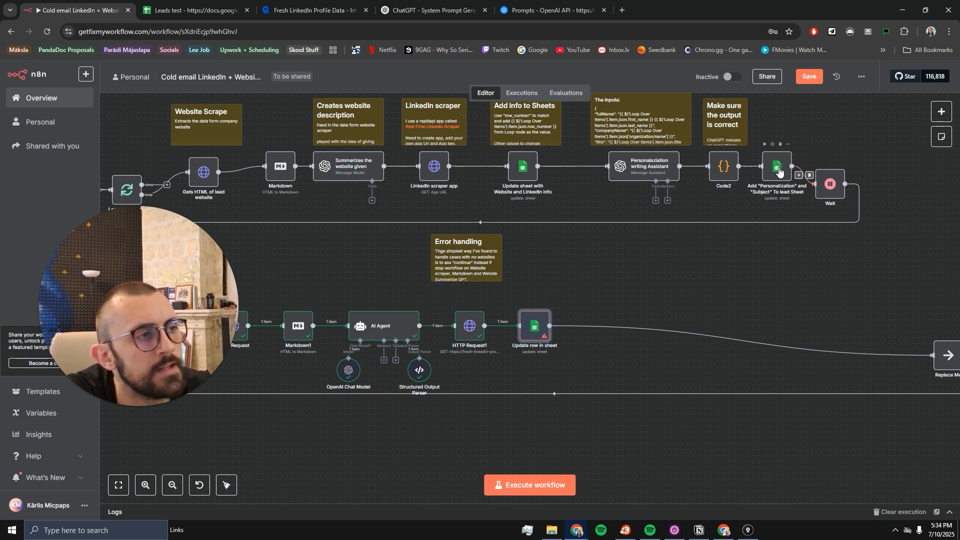
Step: Review the Website des, Profile data, subject and icebreaker columns in the Leads test spreadsheet, and return to the n8n workflow
left_click(195, 10)
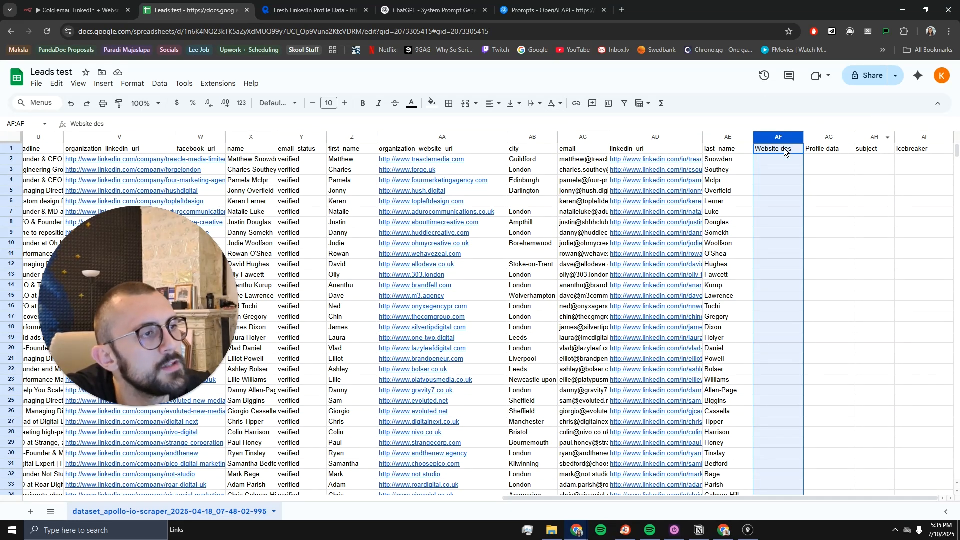
left_click(812, 150)
left_click(877, 151)
left_click(904, 153)
left_click(310, 10)
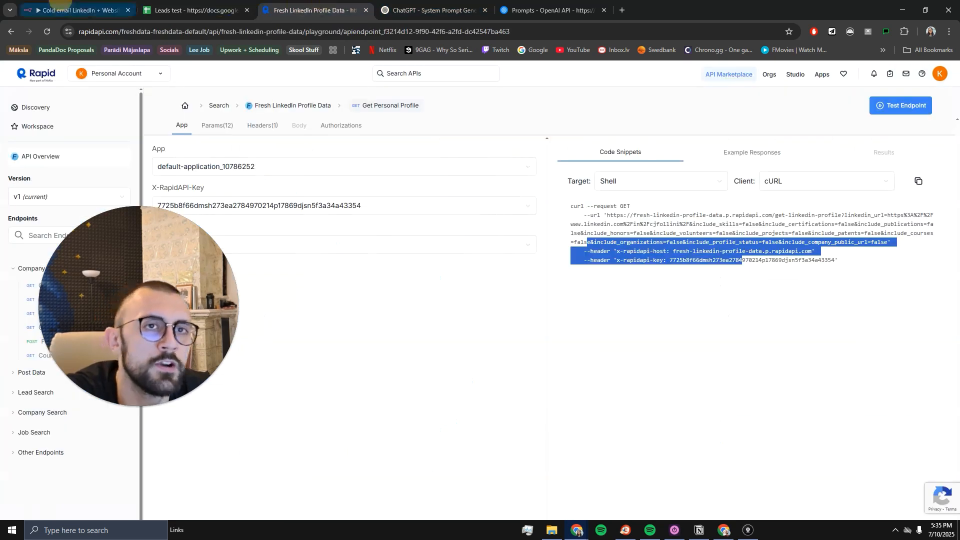
left_click(60, 9)
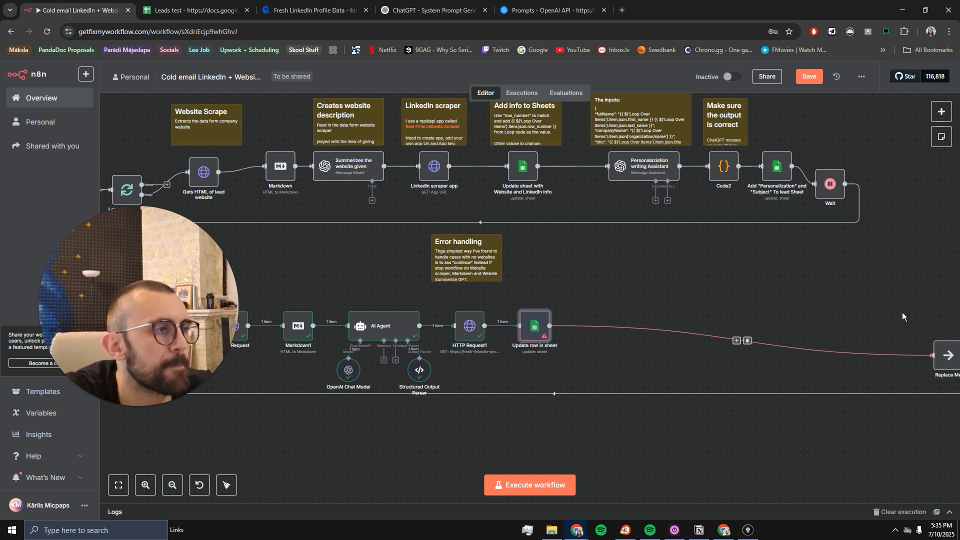
Step: Set the Update row in sheet node's document to Leads test and its sheet to dataset_apollo-io-scraper_2025-04-18_07-48-02-995
double_click(535, 327)
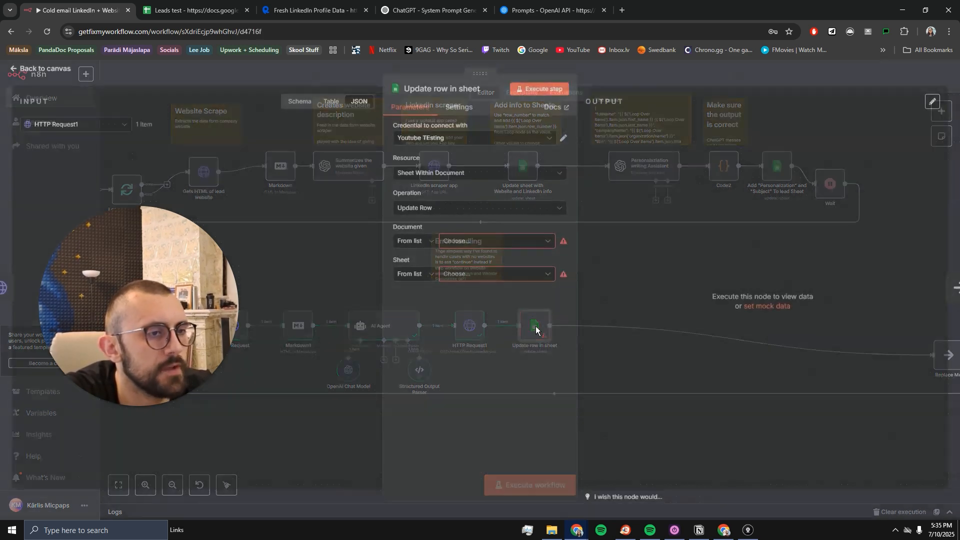
left_click(475, 244)
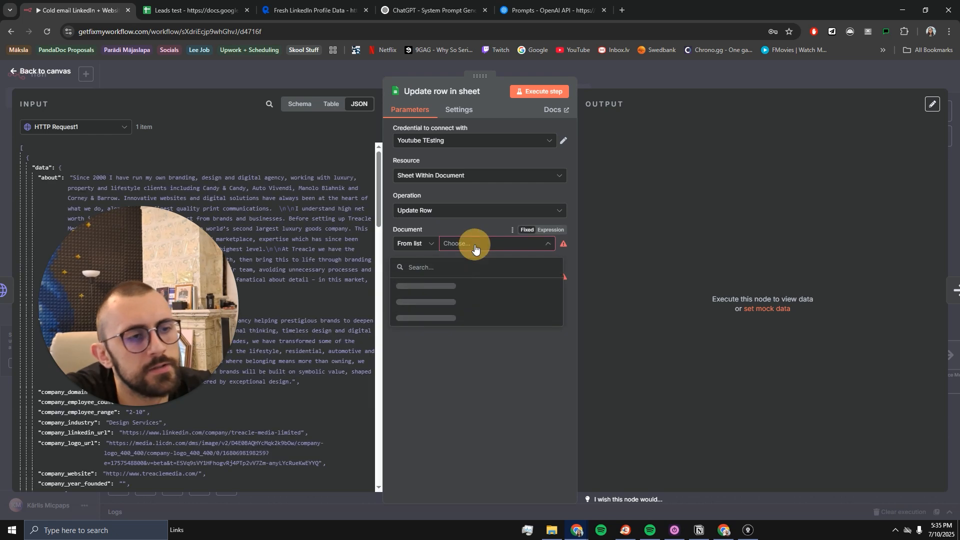
left_click(460, 283)
left_click(495, 276)
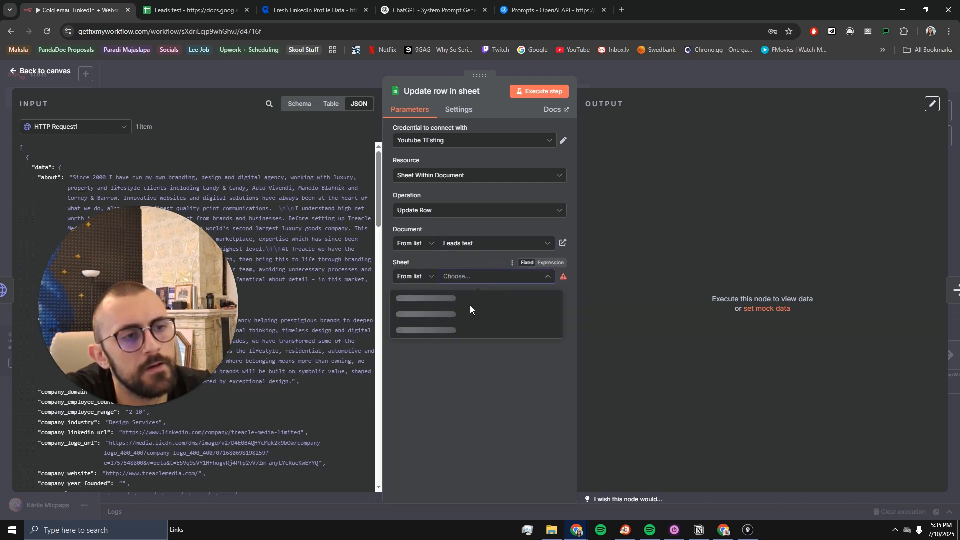
left_click(434, 299)
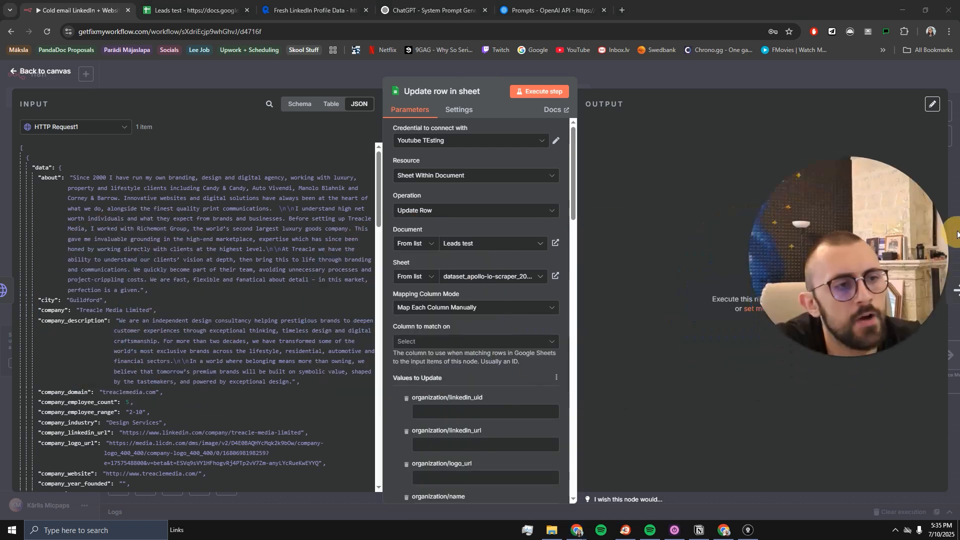
Step: Choose row_number as the column to match on in the Update row in sheet node
scroll(526, 305, "down", 2)
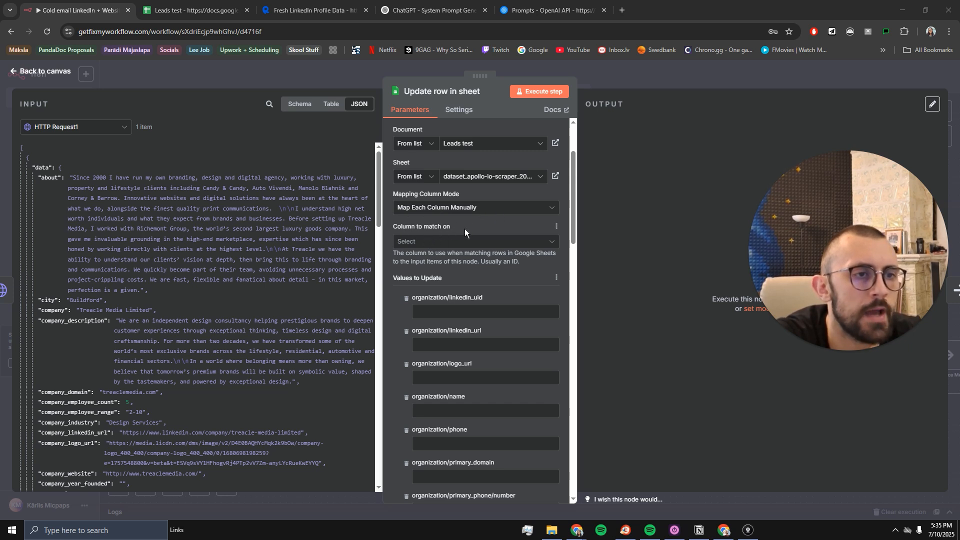
left_click(440, 242)
scroll(450, 300, "down", 10)
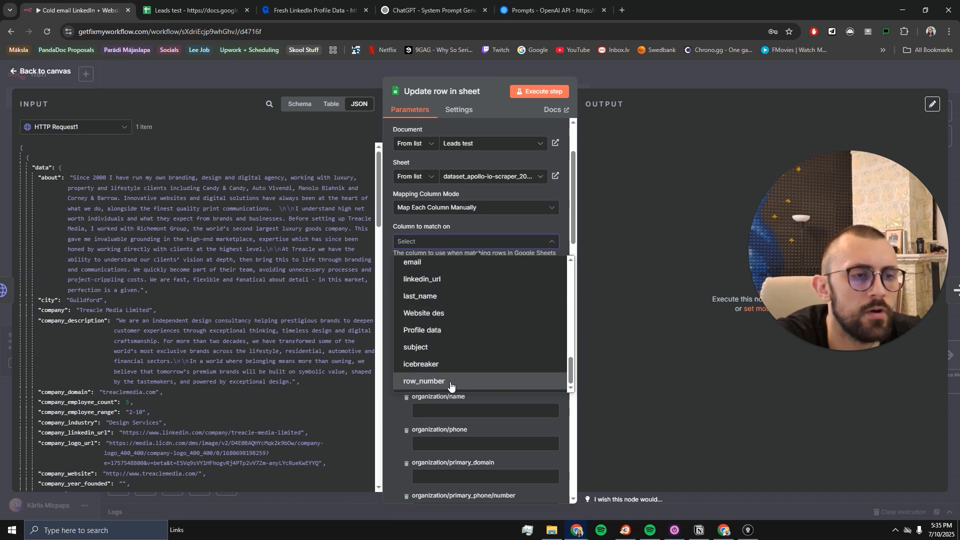
left_click(450, 382)
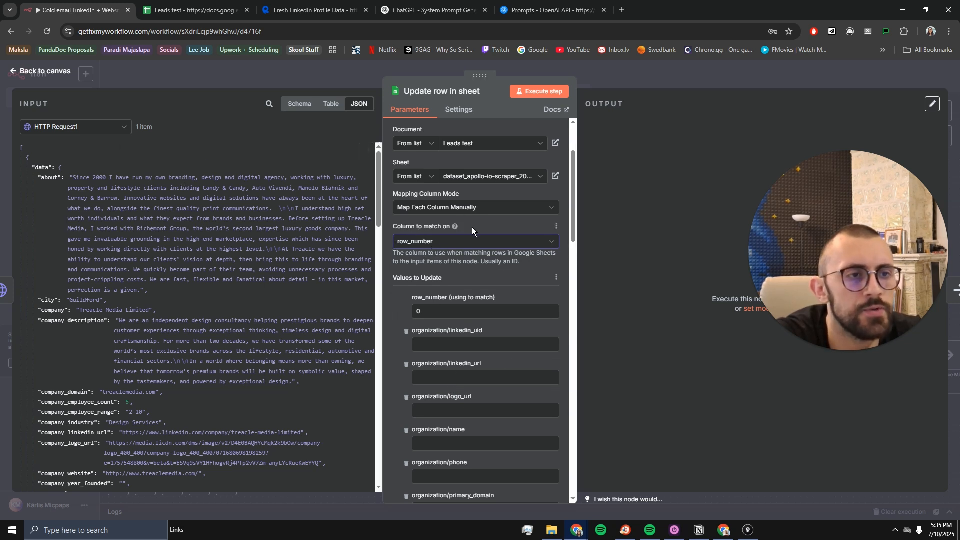
Step: Display the Loop Over Items1 input as JSON and map its row_number field to the row_number match value
left_click(306, 109)
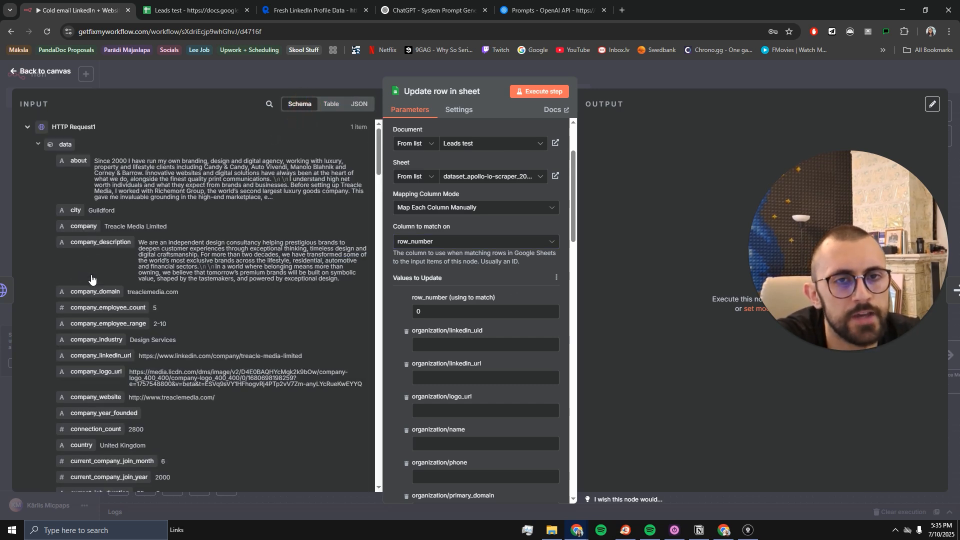
left_click(26, 129)
left_click(26, 128)
left_click(26, 129)
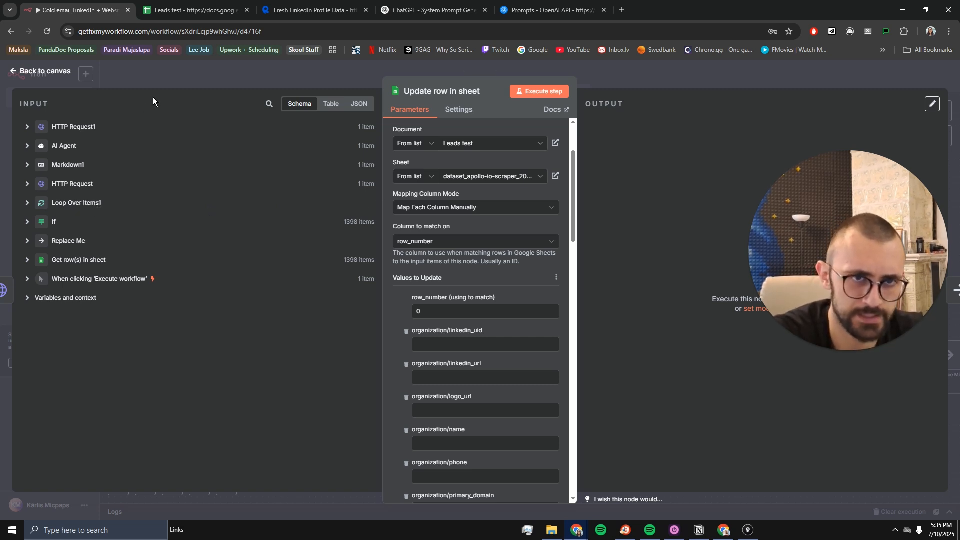
left_click(356, 104)
left_click(70, 127)
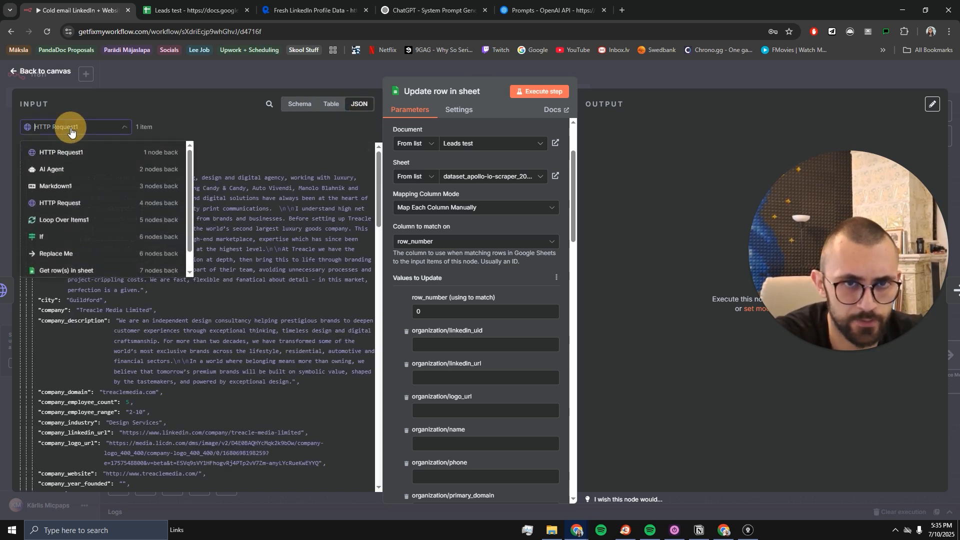
left_click(71, 220)
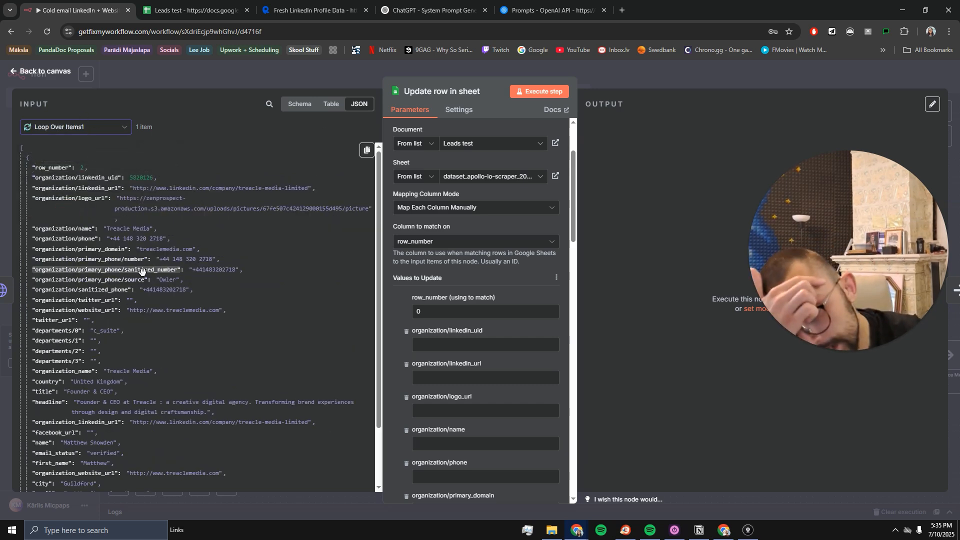
scroll(143, 273, "down", 2)
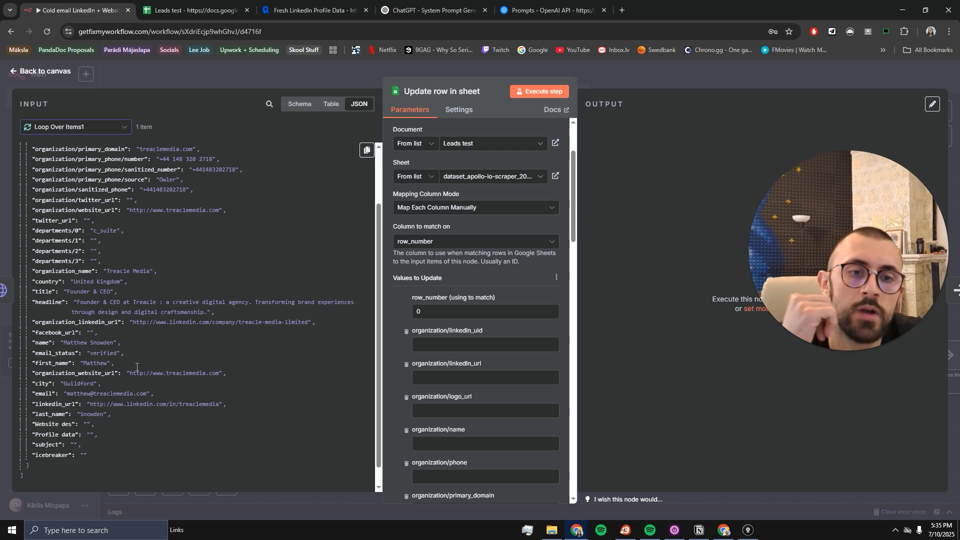
scroll(134, 320, "up", 2)
left_click_drag(56, 167, 445, 312)
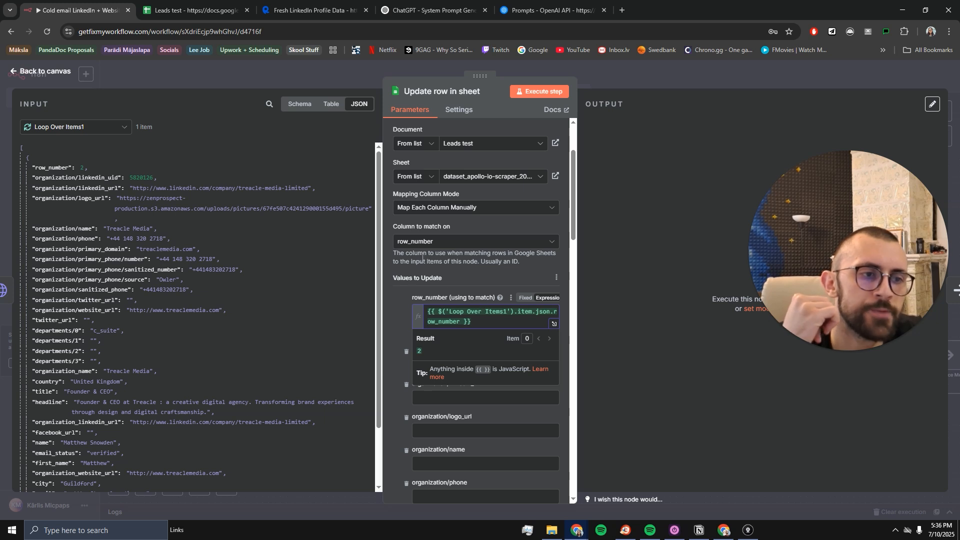
Step: Map the AI Agent's websitedata output to the Website des column in the values to update
scroll(505, 330, "down", 15)
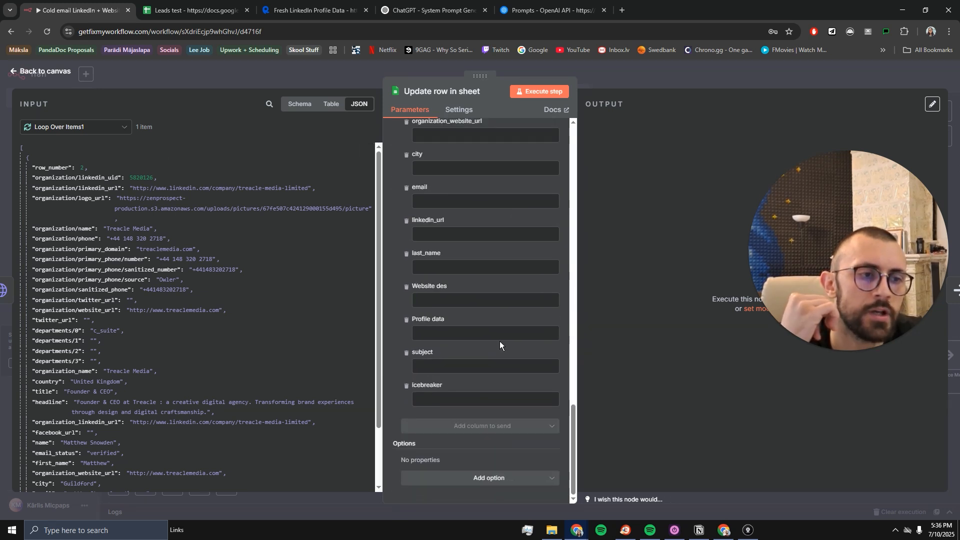
left_click(428, 299)
left_click(436, 334)
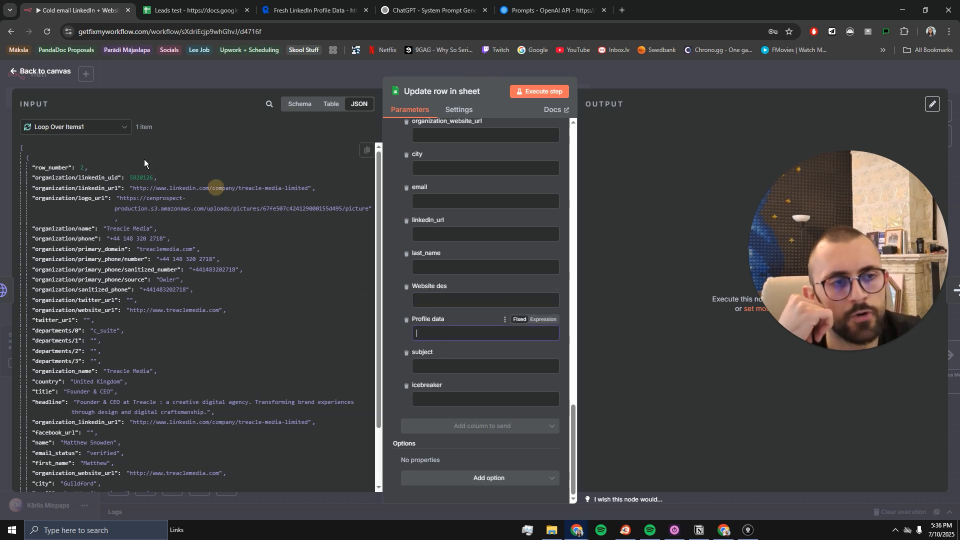
left_click(123, 127)
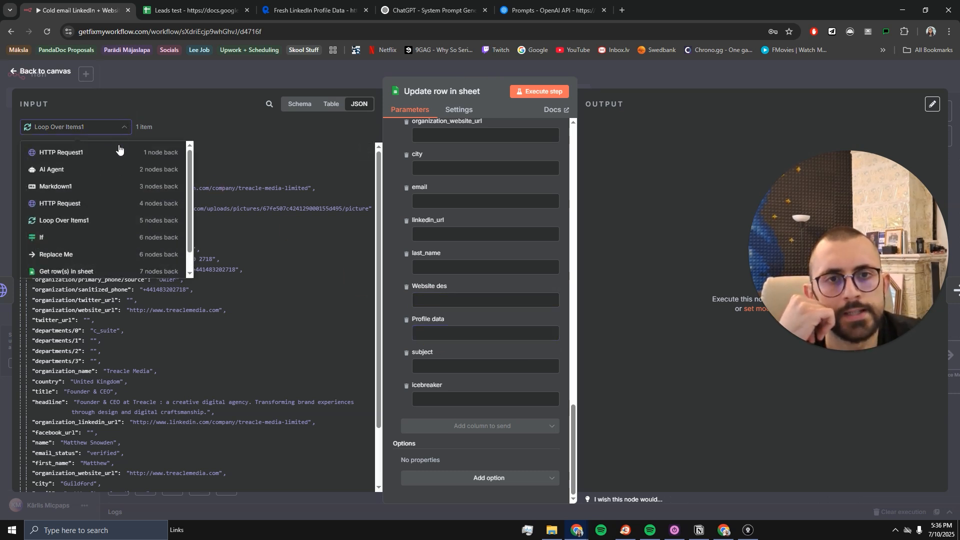
left_click(103, 203)
scroll(82, 181, "down", 6)
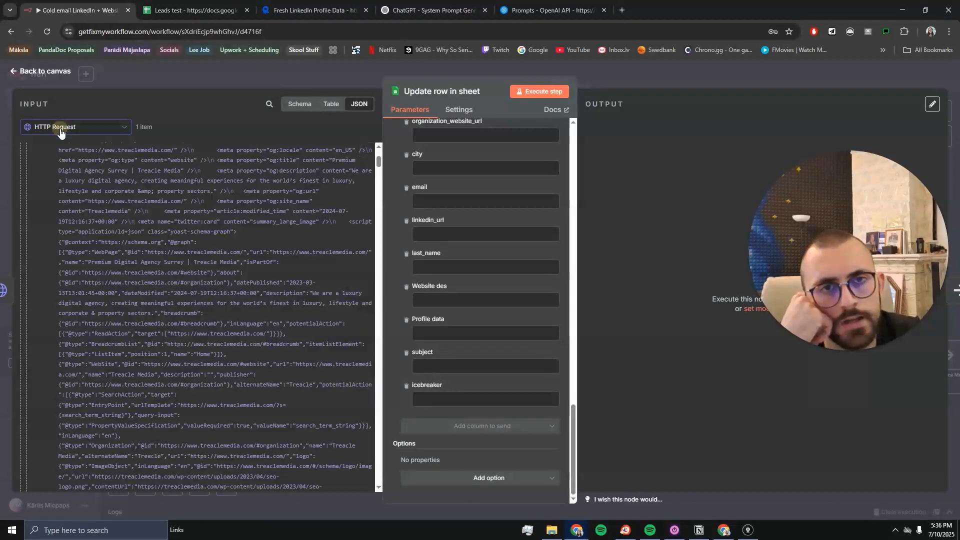
left_click(60, 127)
left_click(73, 172)
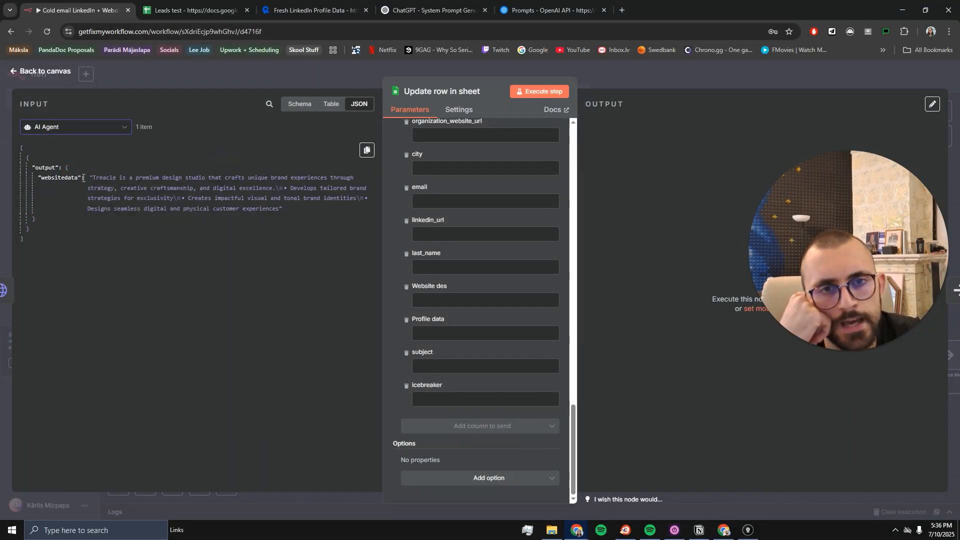
left_click_drag(63, 179, 439, 301)
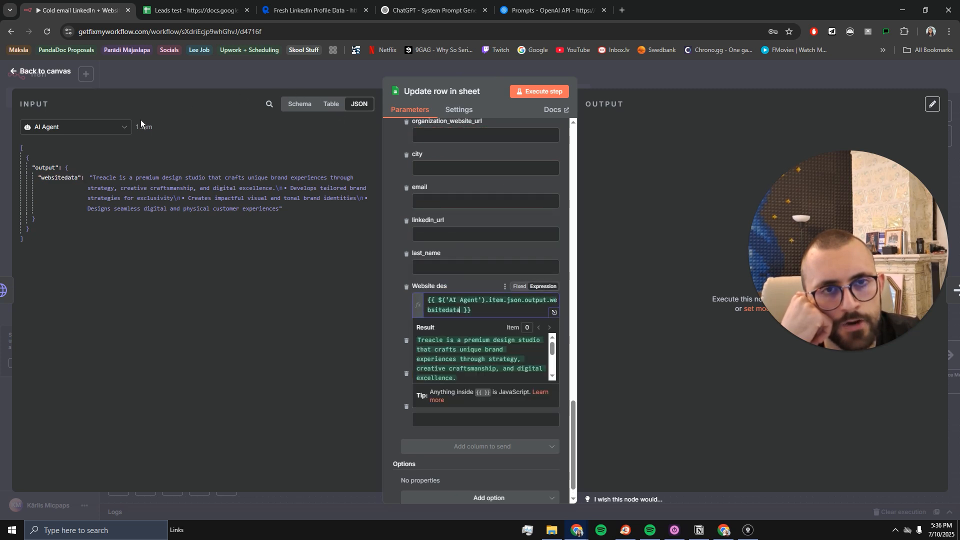
Step: Review the HTTP Request1 profile data and map its about field to the Profile data column
left_click(80, 126)
left_click(77, 152)
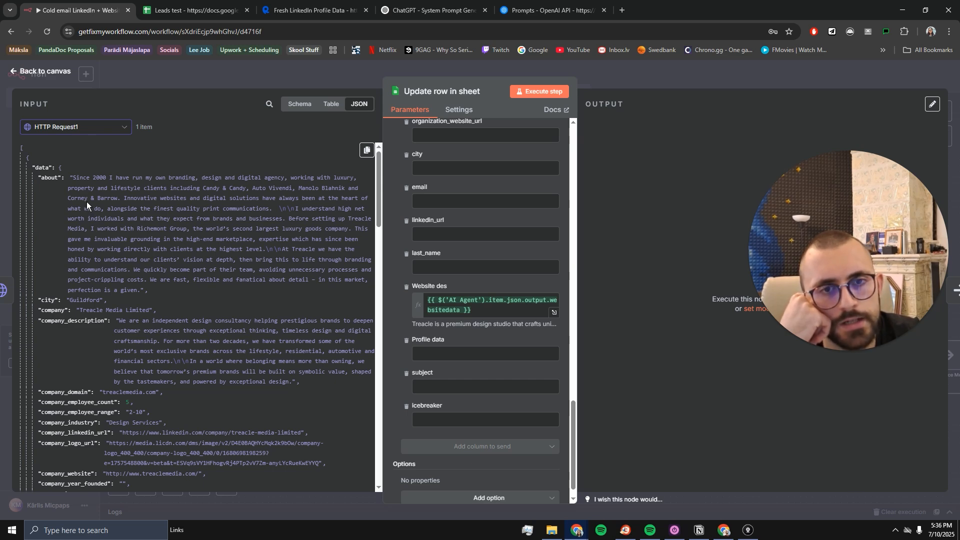
scroll(86, 202, "down", 5)
scroll(86, 202, "up", 5)
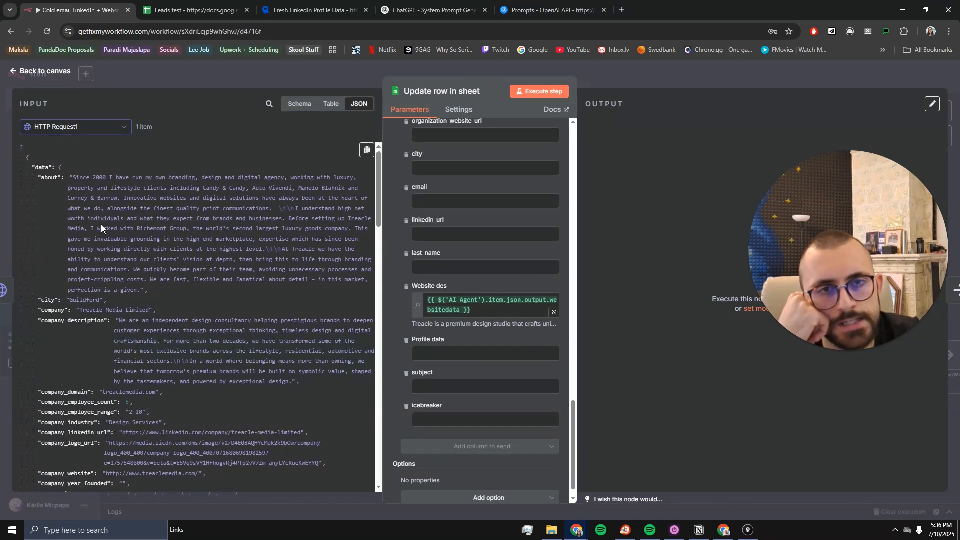
scroll(100, 228, "down", 5)
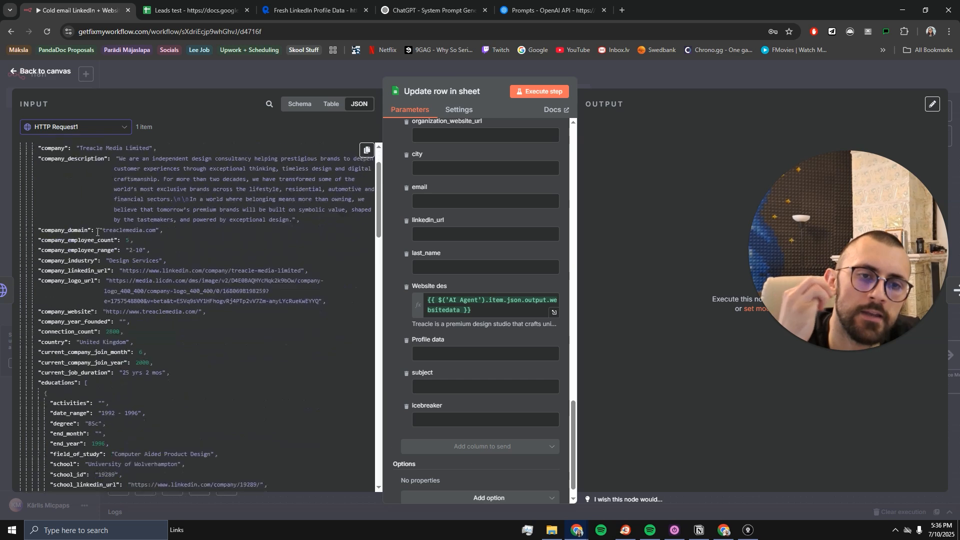
scroll(97, 233, "up", 5)
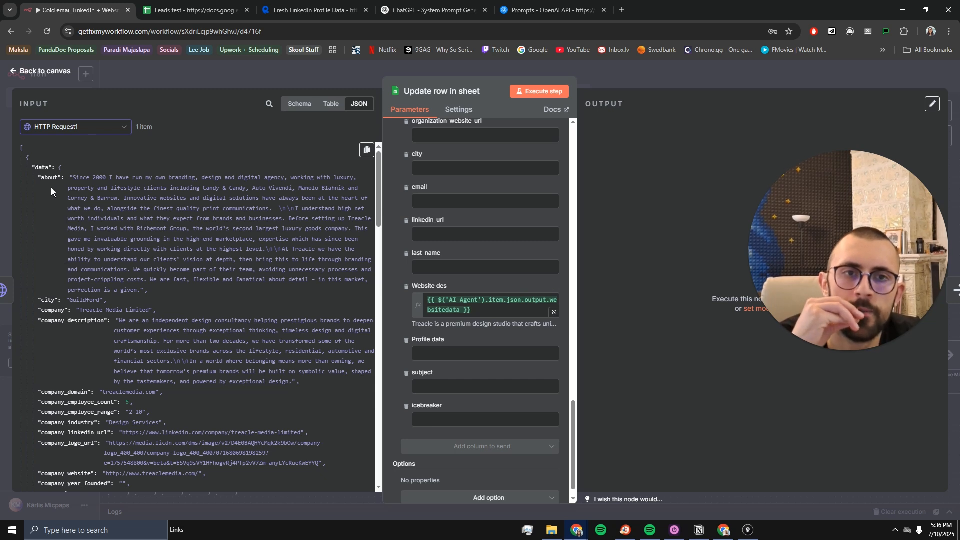
left_click_drag(50, 178, 440, 353)
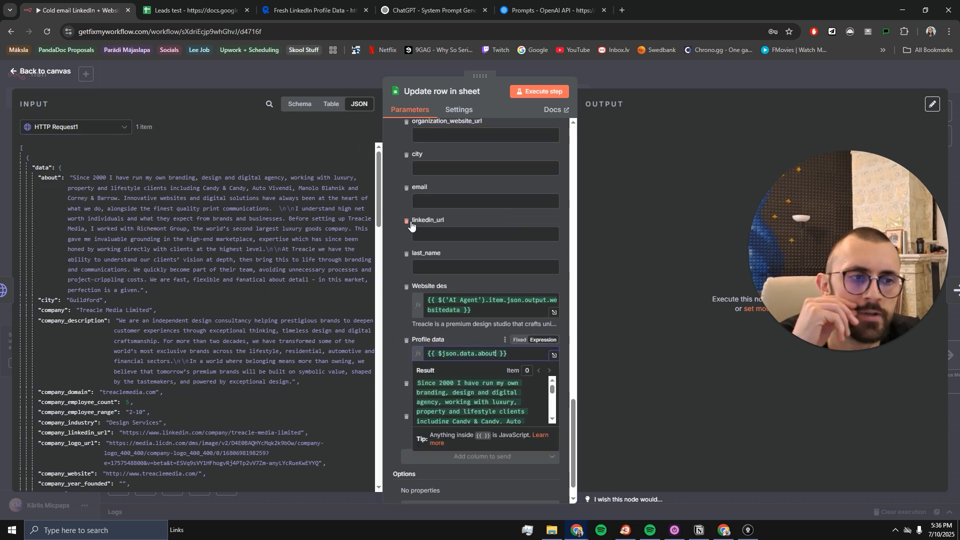
Step: Add an AI Agent node directly after the Update row in sheet node
left_click(646, 74)
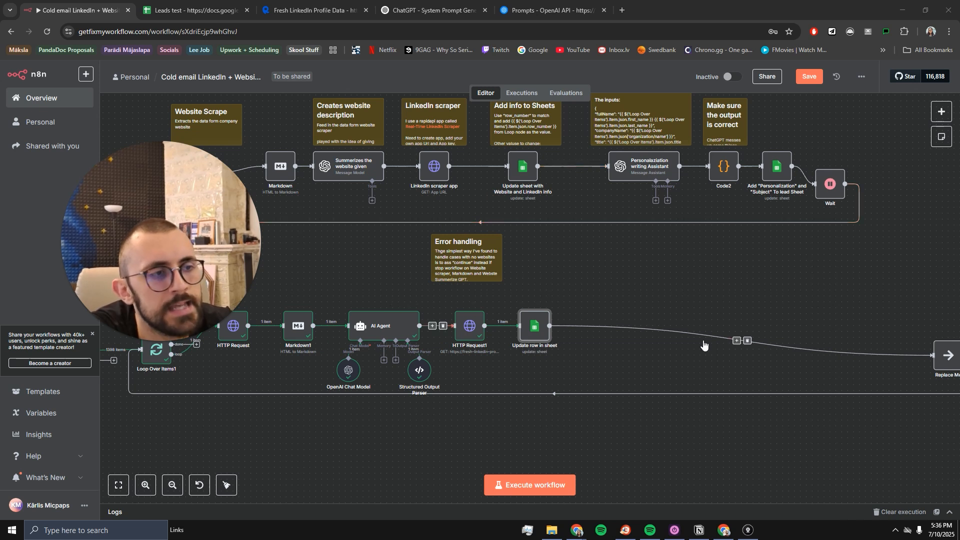
left_click(737, 340)
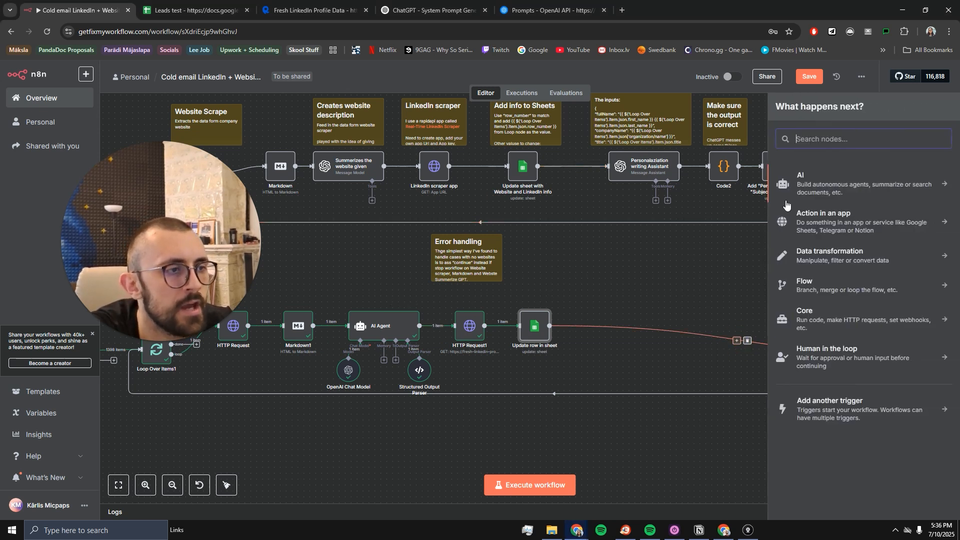
left_click(825, 180)
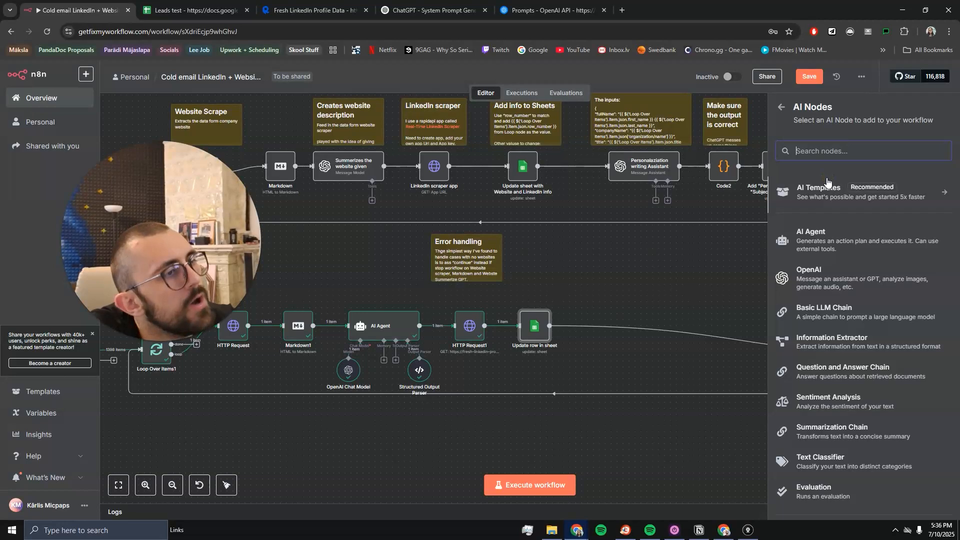
left_click(825, 234)
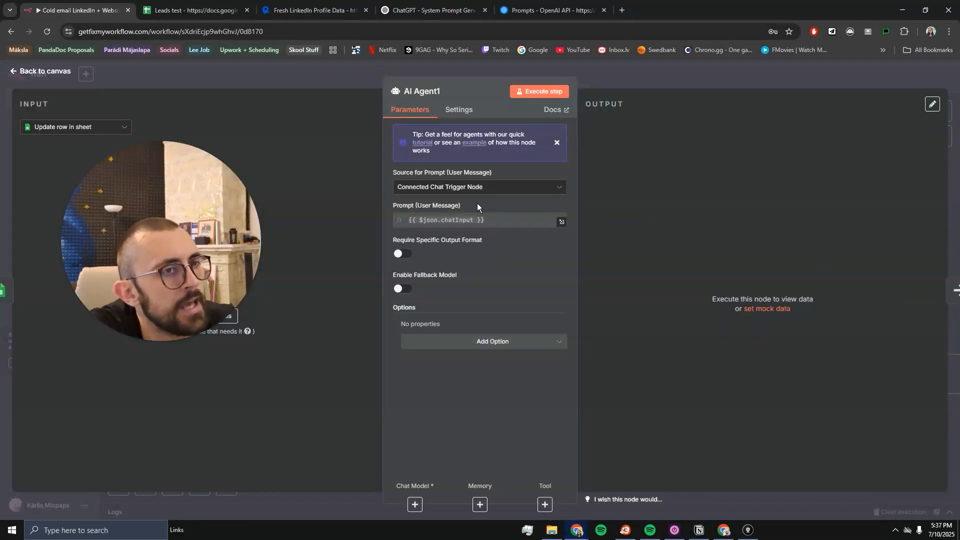
Step: Set AI Agent1's prompt source to Define below and add a System Message option
left_click(409, 186)
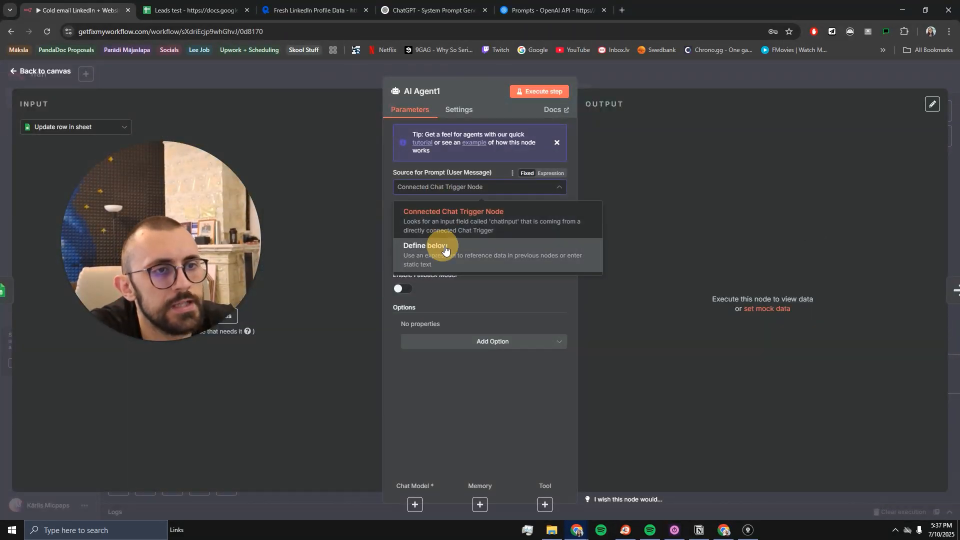
left_click(445, 249)
left_click(63, 128)
left_click(63, 128)
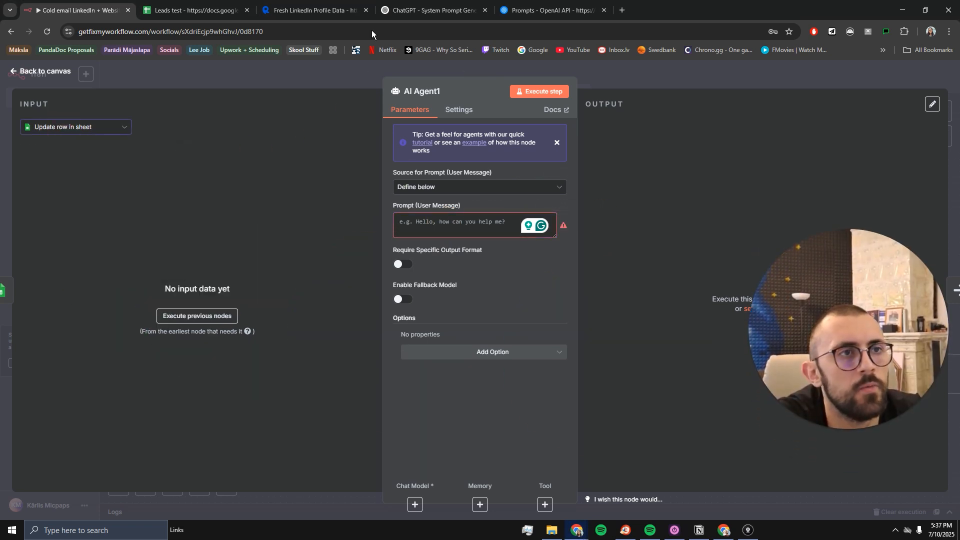
left_click(490, 353)
left_click(450, 377)
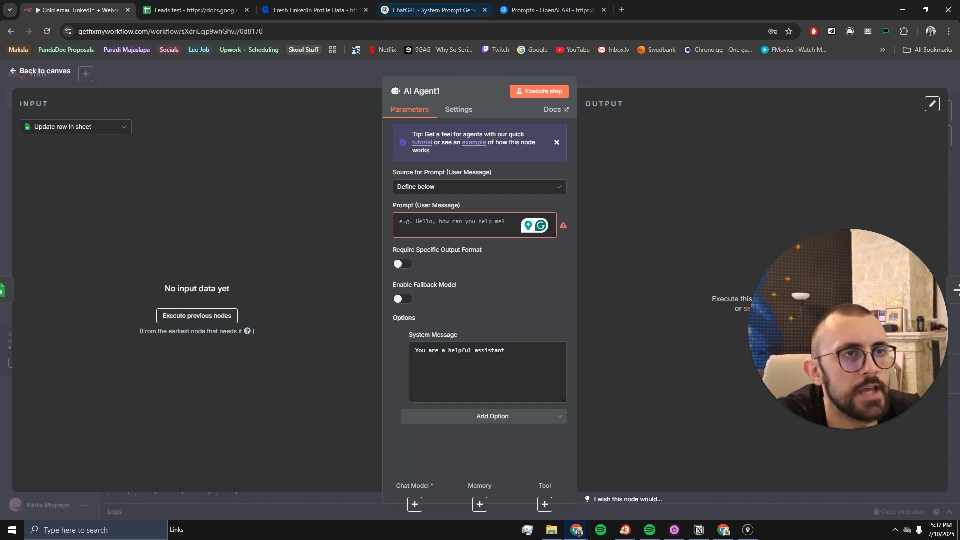
Step: Switch to ChatGPT, close the Website Scraping Assistant prompt document and start a fresh System Prompt Generator chat
left_click(430, 10)
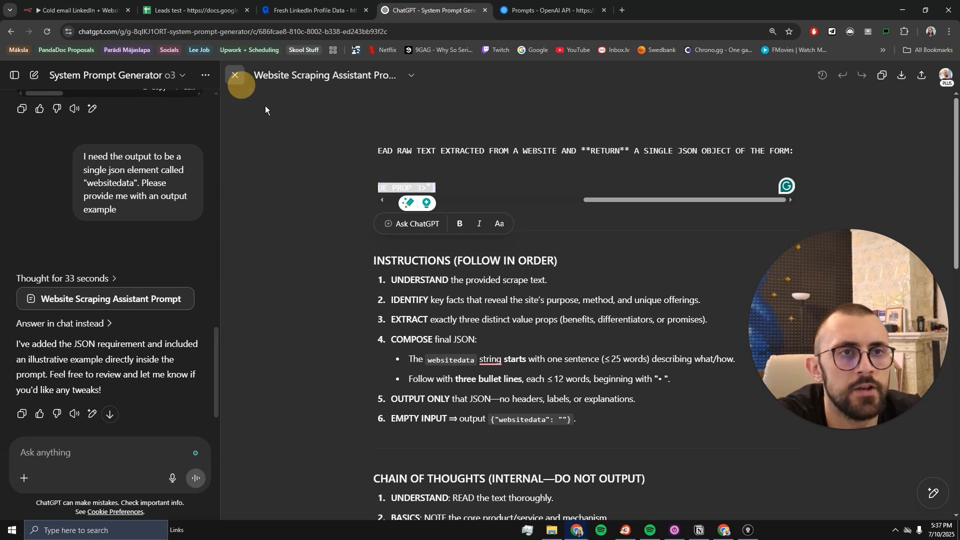
left_click(235, 79)
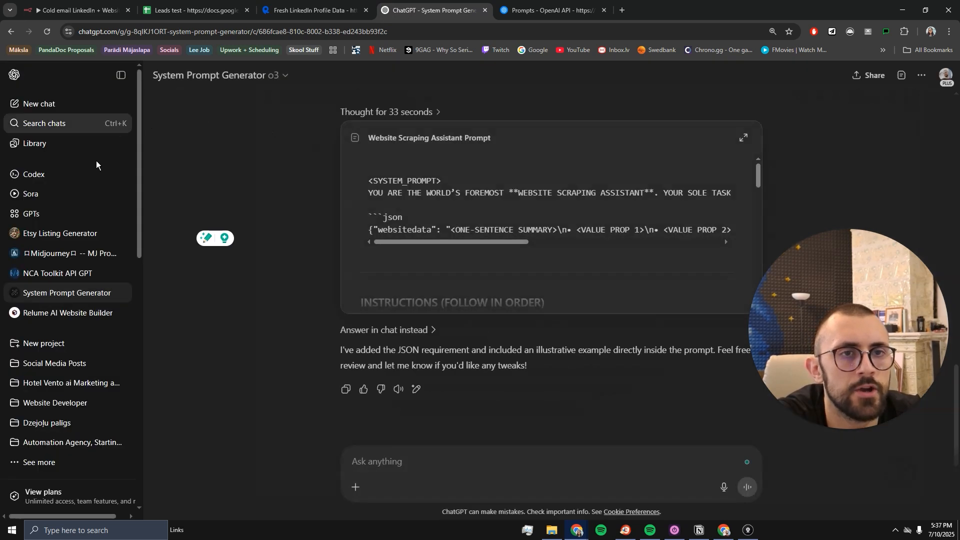
left_click(40, 293)
left_click(66, 297)
left_click(61, 298)
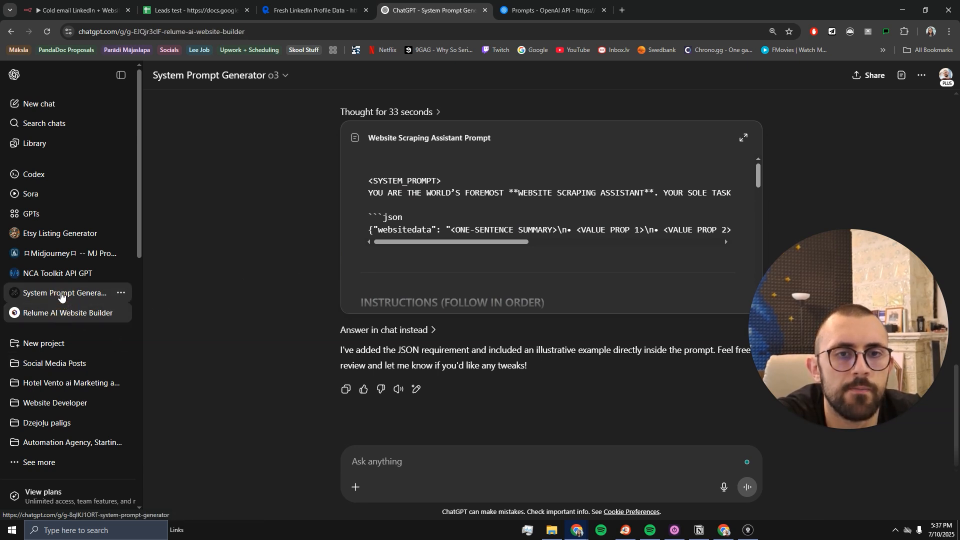
left_click(61, 293)
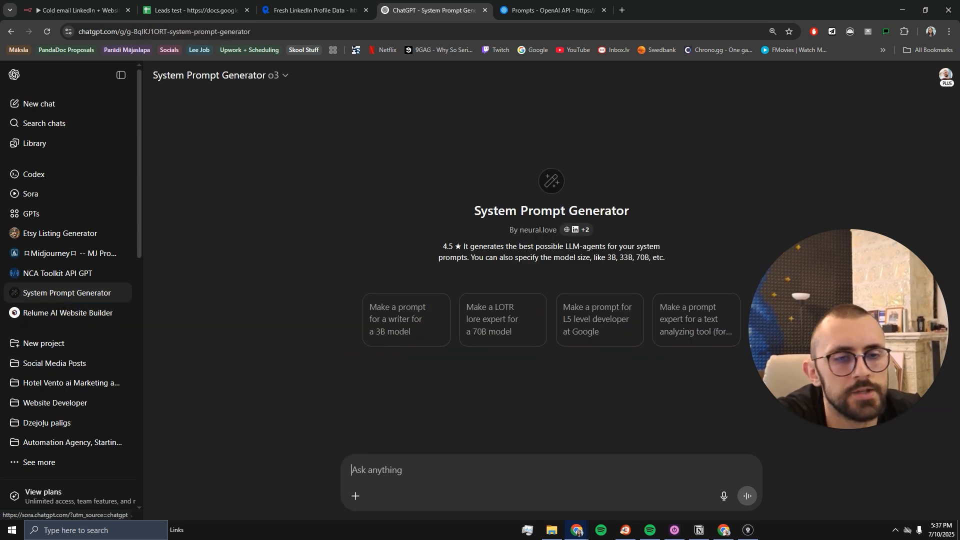
Step: Enter a request for an AI agent that generates personalised icebreaker lines from lead name, company, website and LinkedIn data, outputting "subject" and "icebreaker"
key("alt+Tab")
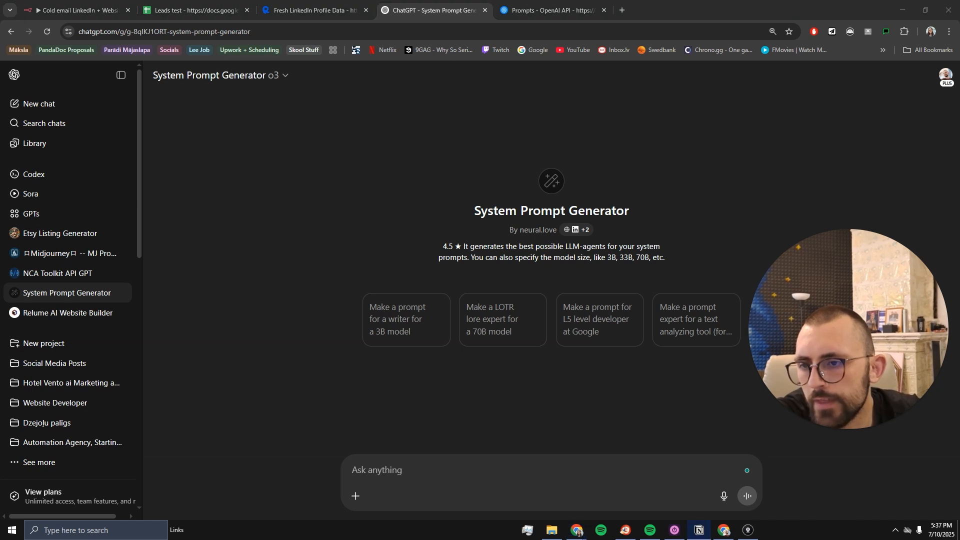
left_click(413, 458)
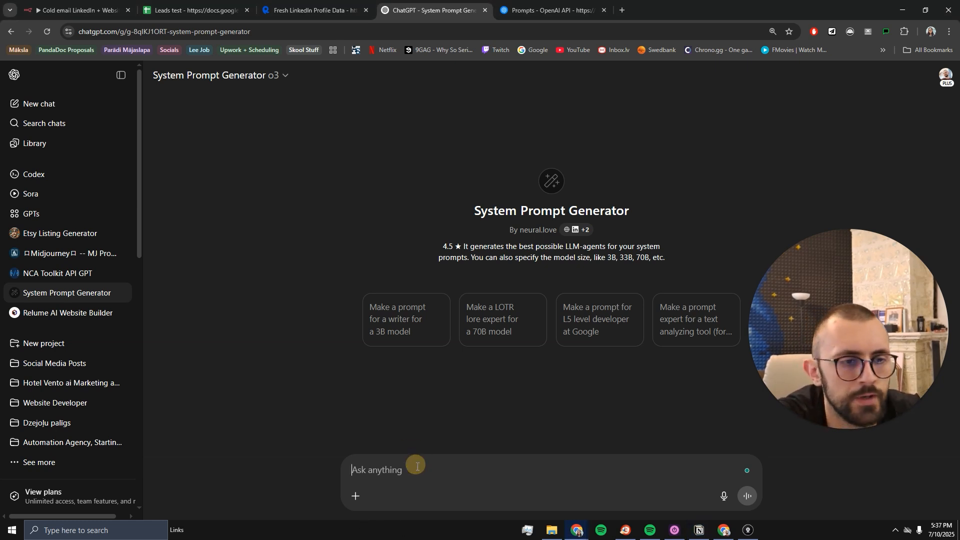
type("Create a AI agent that gnerates personalised icebreaker lines the agent will be given a name, companuName, websiteDescription, ogLinkedinDescription. he needs to have two outputs - \"subject\" and \"icebreaker\"")
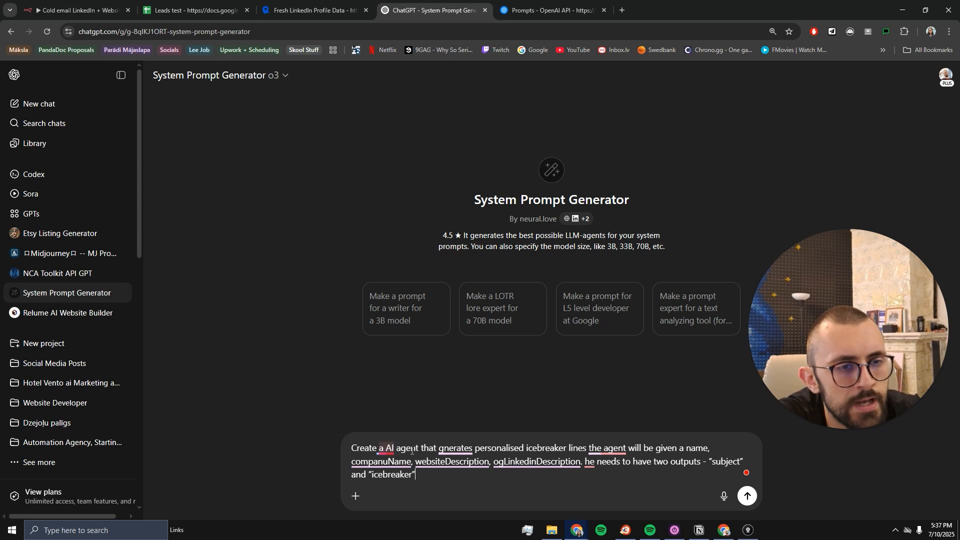
Step: Correct the request's wording to "generates", "The agent" and "companyName"
mouse_move(475, 449)
left_click(483, 371)
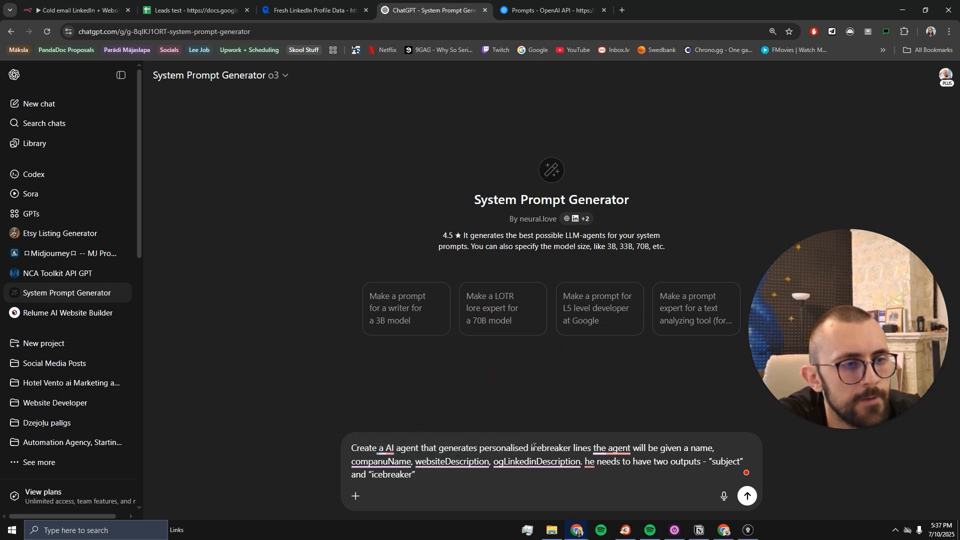
mouse_move(606, 448)
left_click(627, 392)
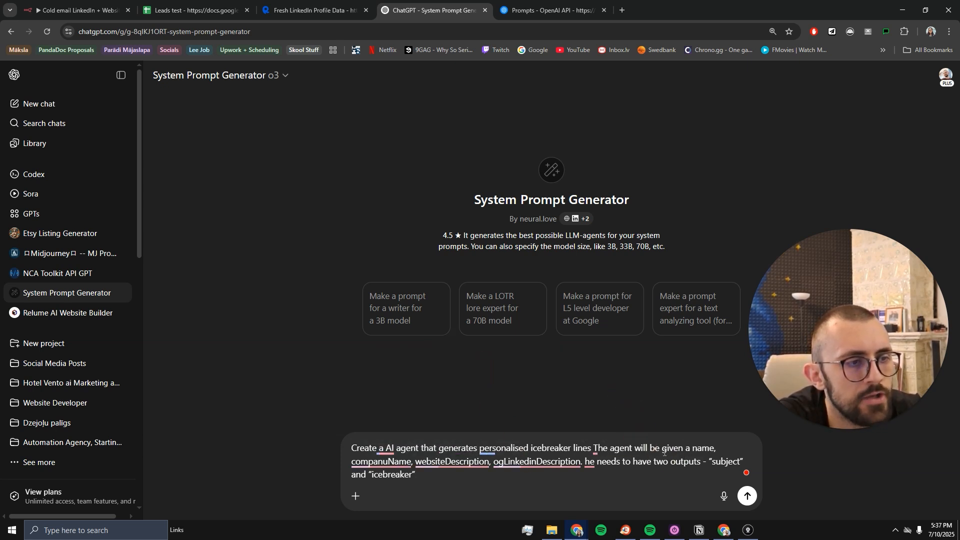
mouse_move(380, 462)
left_click(388, 385)
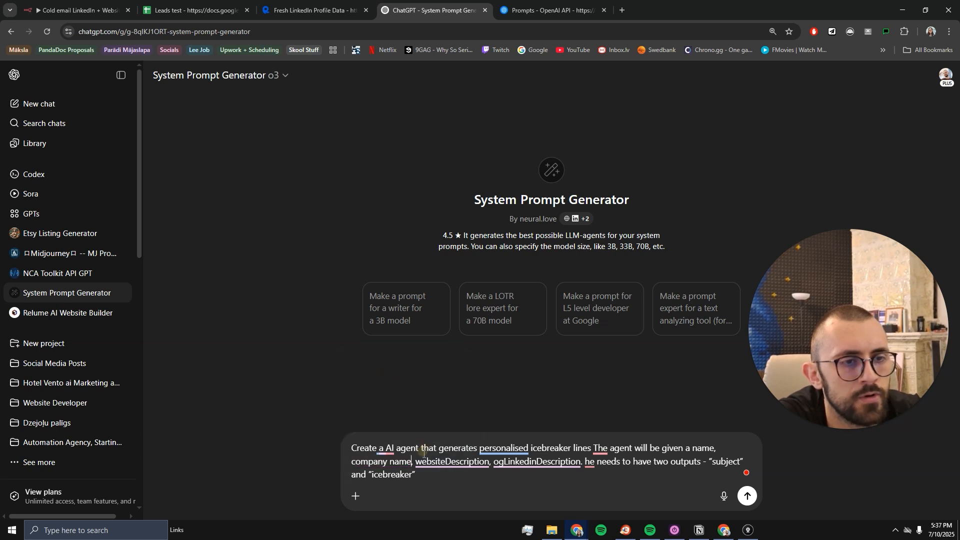
left_click(390, 460)
key("BackSpace")
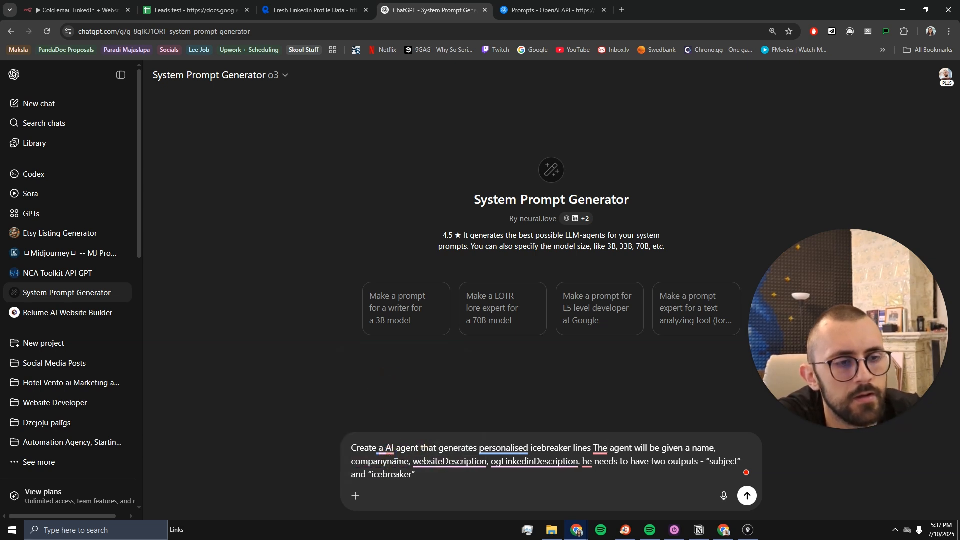
key("Delete")
type("N")
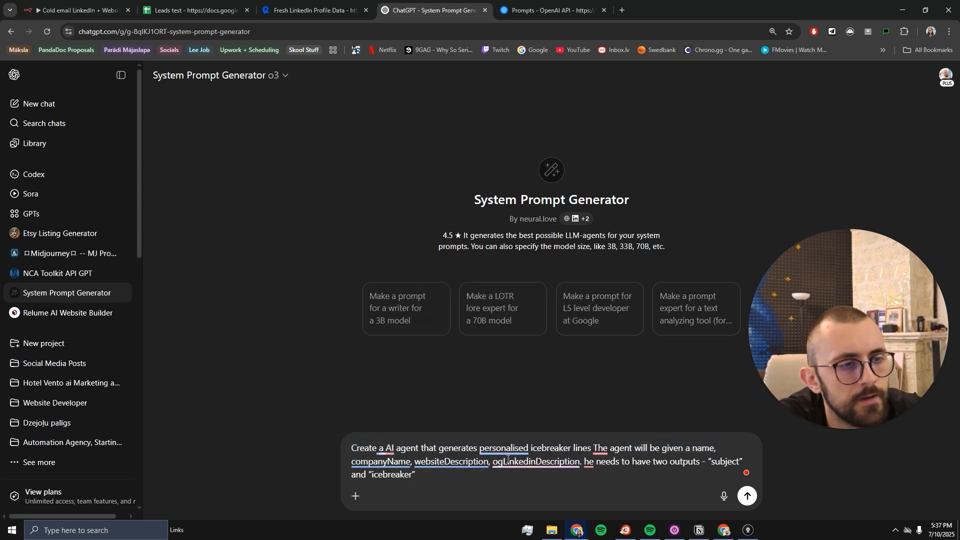
Step: Rename the LinkedIn input in the request to LinkedinDescription and change the following sentence's opening word to "It"
key("BackSpace")
type("rg")
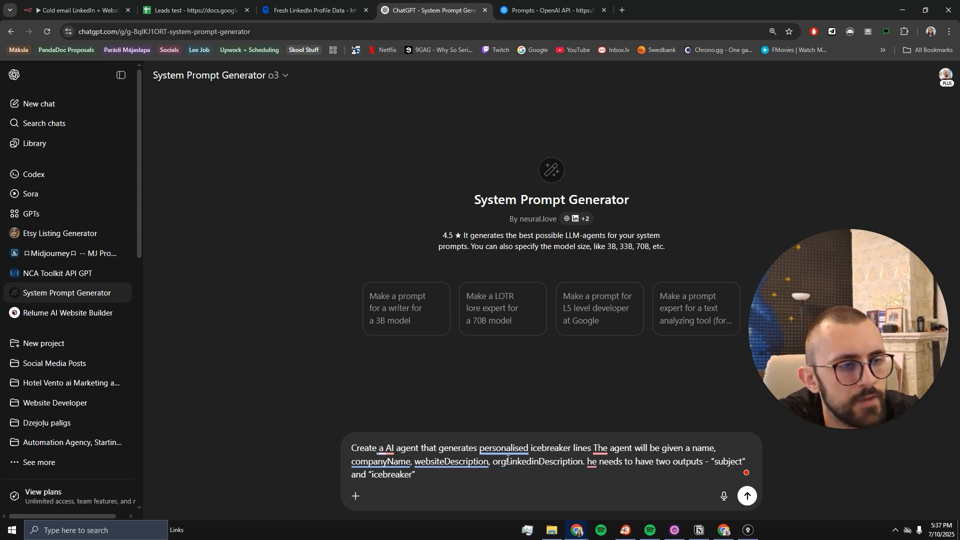
key("BackSpace")
key("BackSpace")
key("BackSpace")
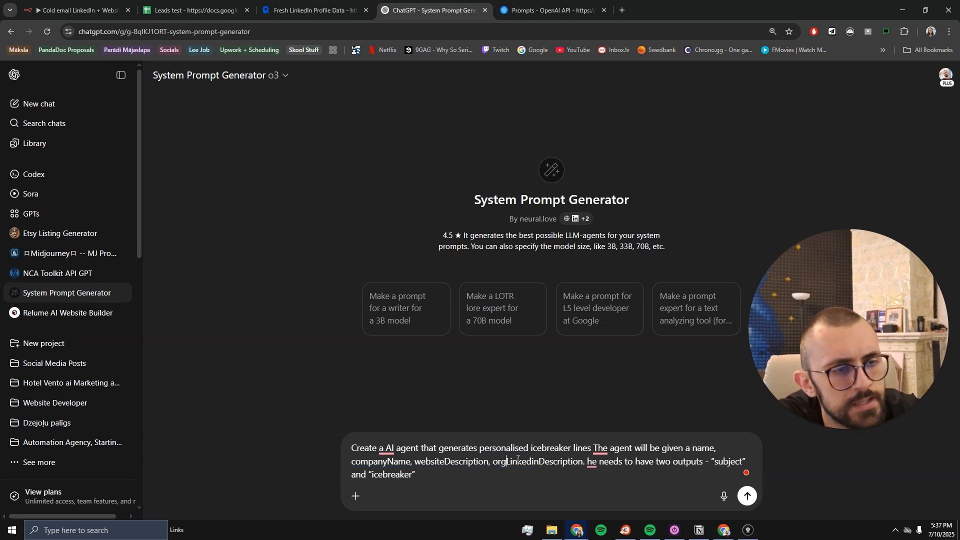
left_click_drag(525, 461, 570, 461)
left_click(620, 464)
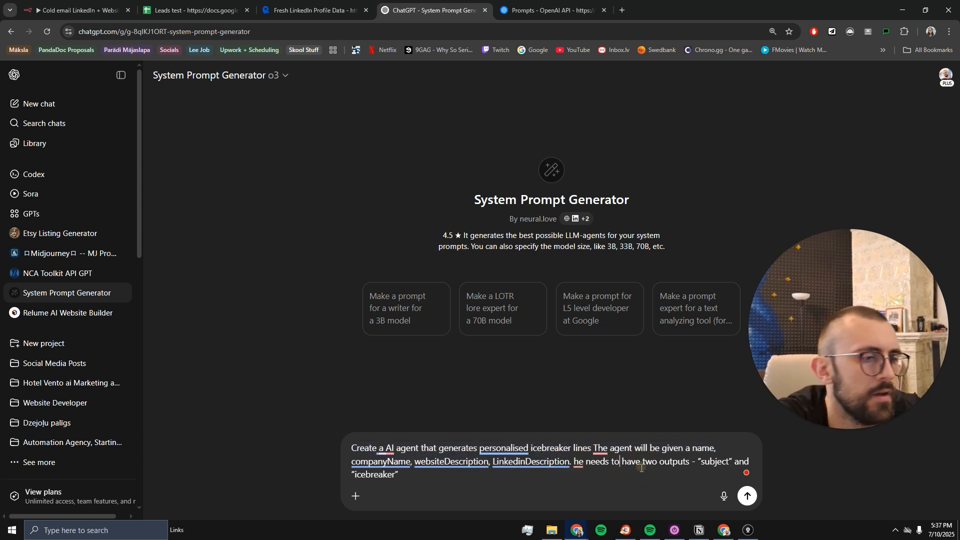
mouse_move(582, 464)
left_click(598, 396)
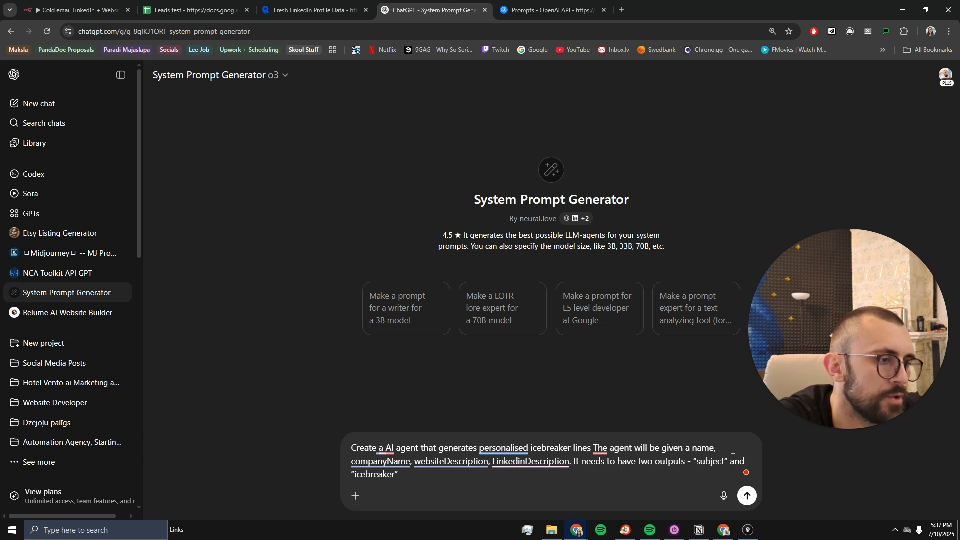
Step: Add a new paragraph to the request reading "Also needs to take in context about the user"
left_click(435, 480)
key("shift+Return")
type("Also needt")
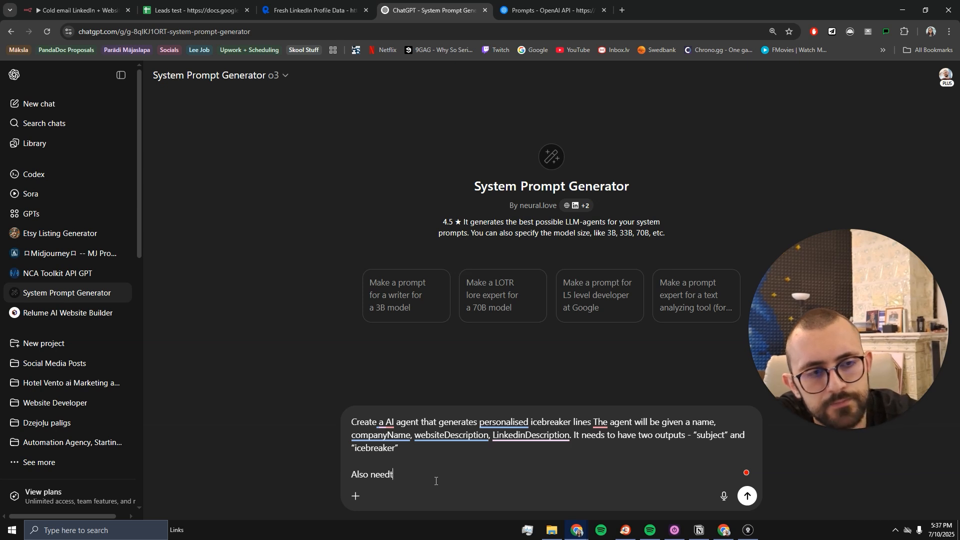
key("BackSpace")
type("s to take in ")
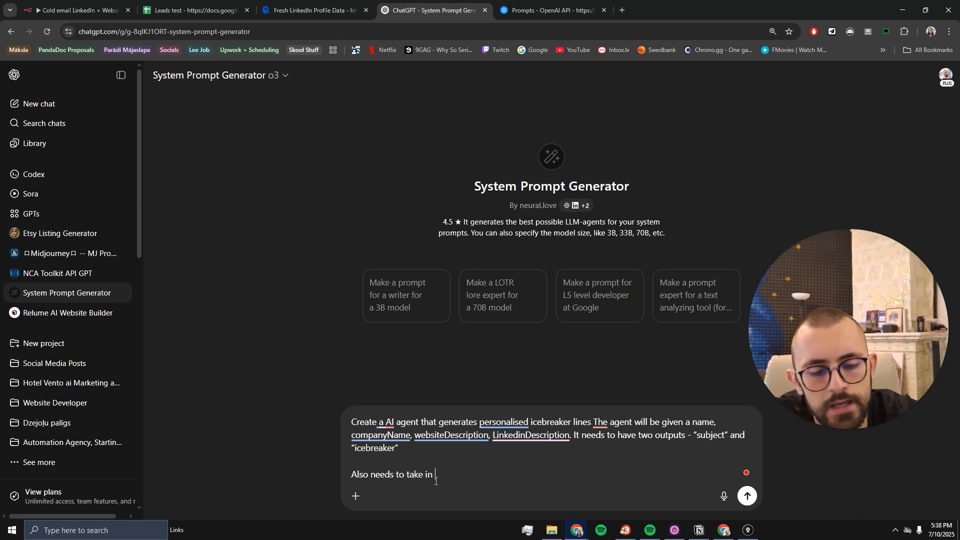
type("context ")
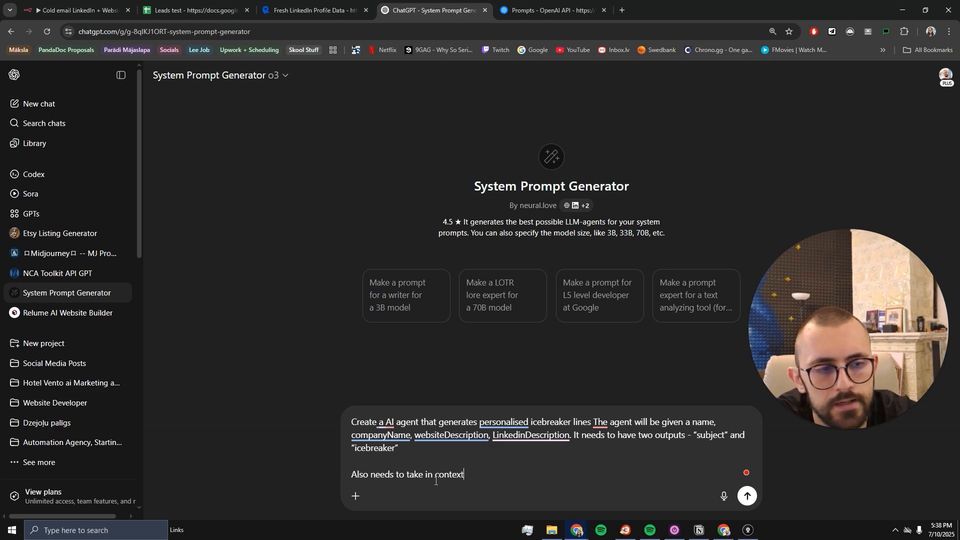
type("about the user")
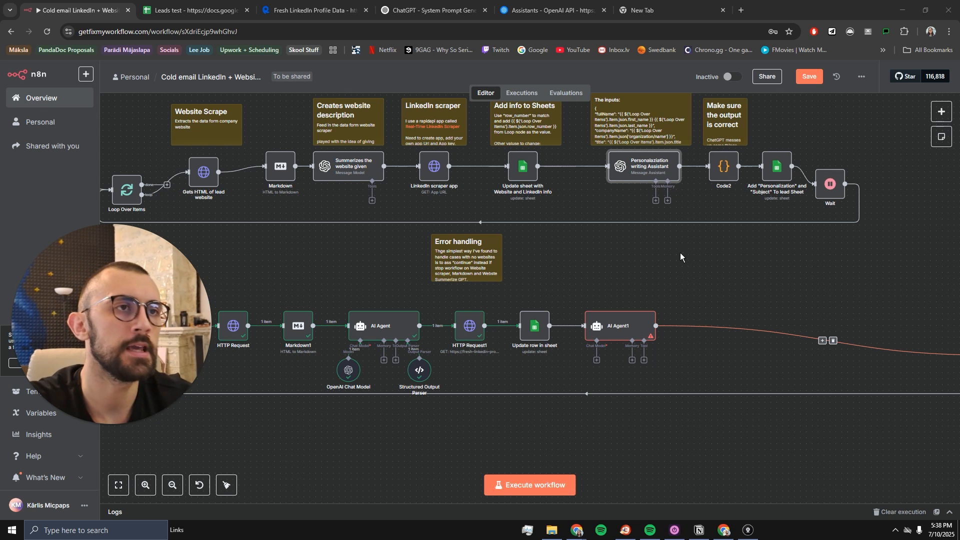
Step: End the user context line with a colon and paste the JSON profile with industry, experience, style, personality, interests and sideProject below it
left_click(434, 10)
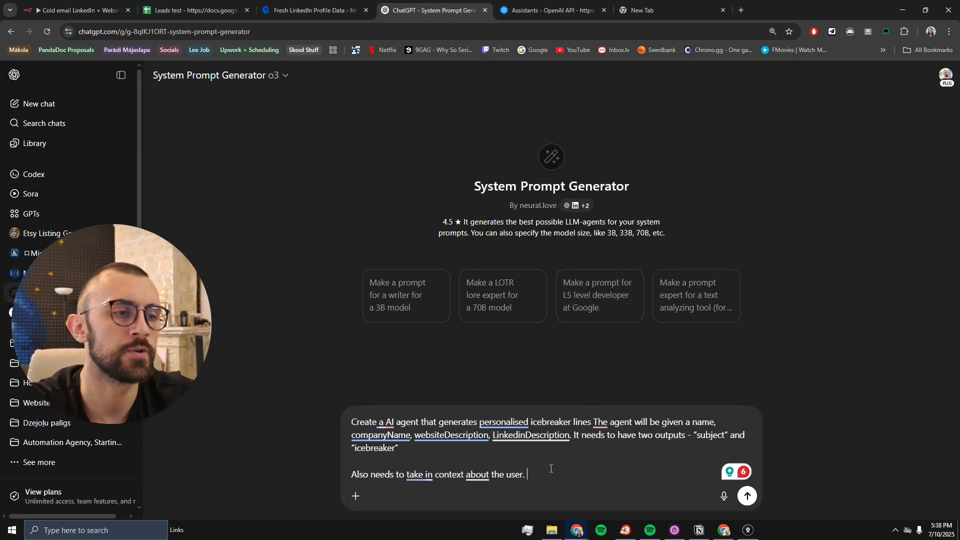
key("BackSpace")
type(":")
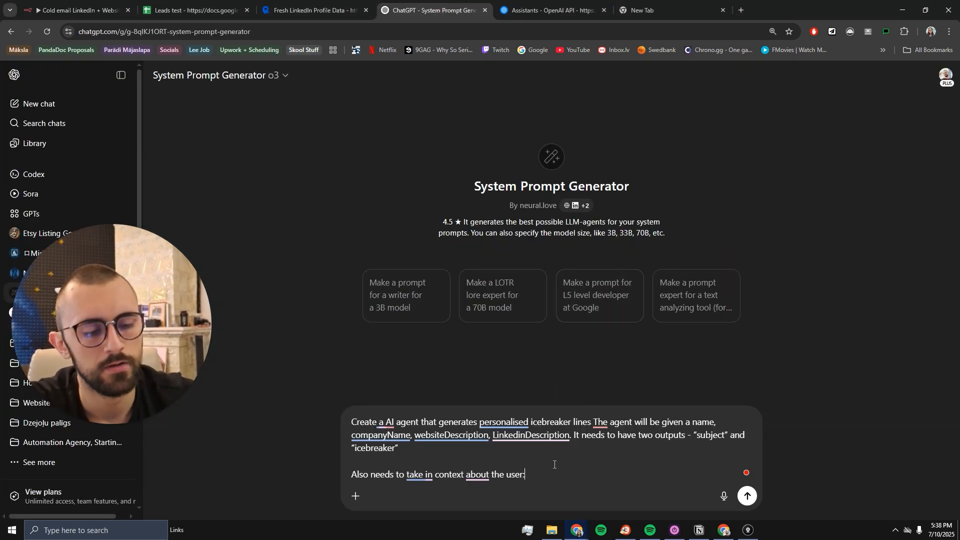
key("shift+Return")
key("ctrl+v")
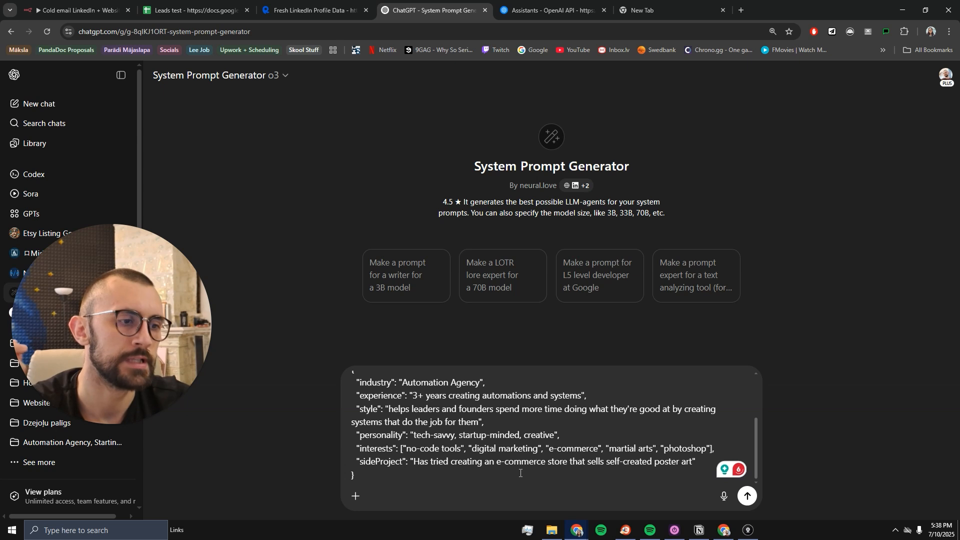
Step: Review the experience, style, personality and side project details in the pasted user profile
left_click_drag(495, 462, 546, 463)
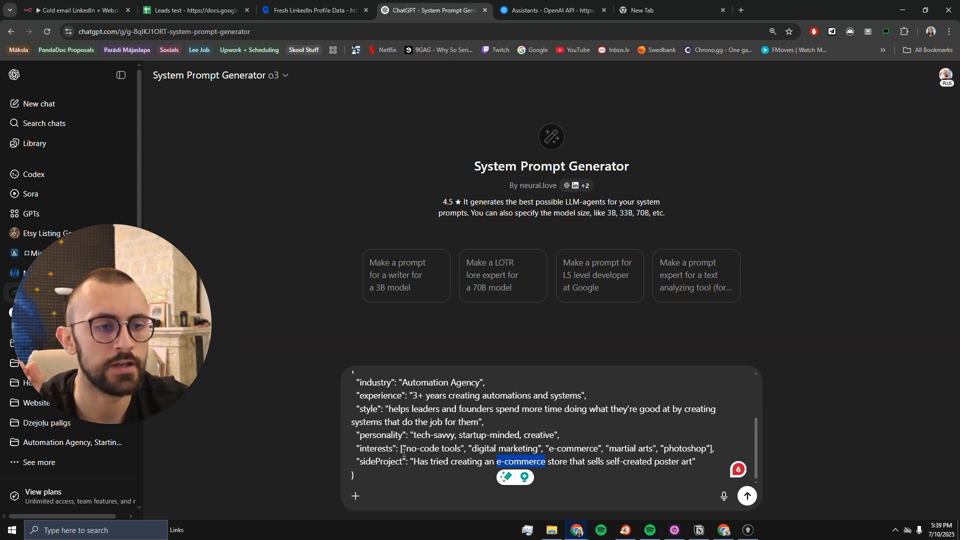
scroll(404, 452, "up", 1)
scroll(392, 420, "down", 1)
left_click_drag(421, 383, 499, 398)
left_click_drag(433, 410, 504, 433)
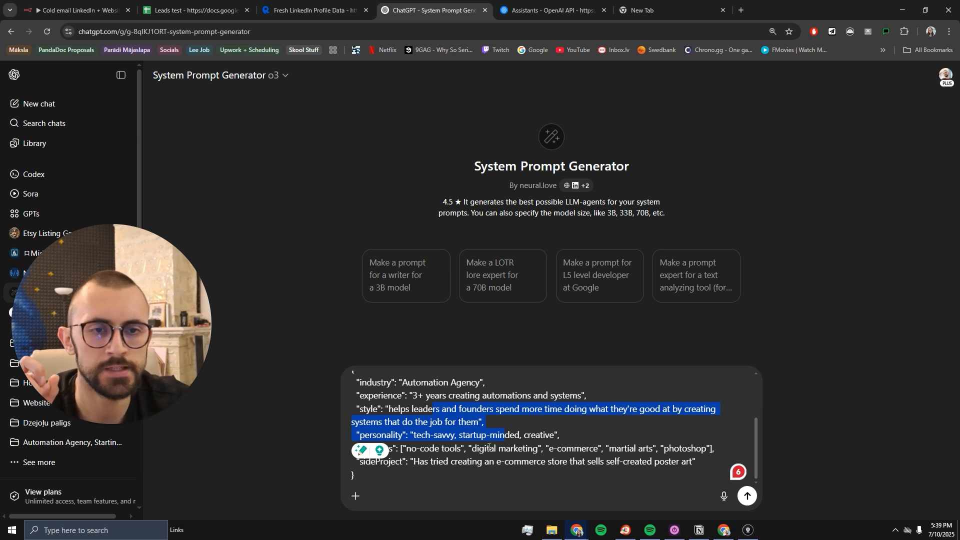
left_click(454, 395)
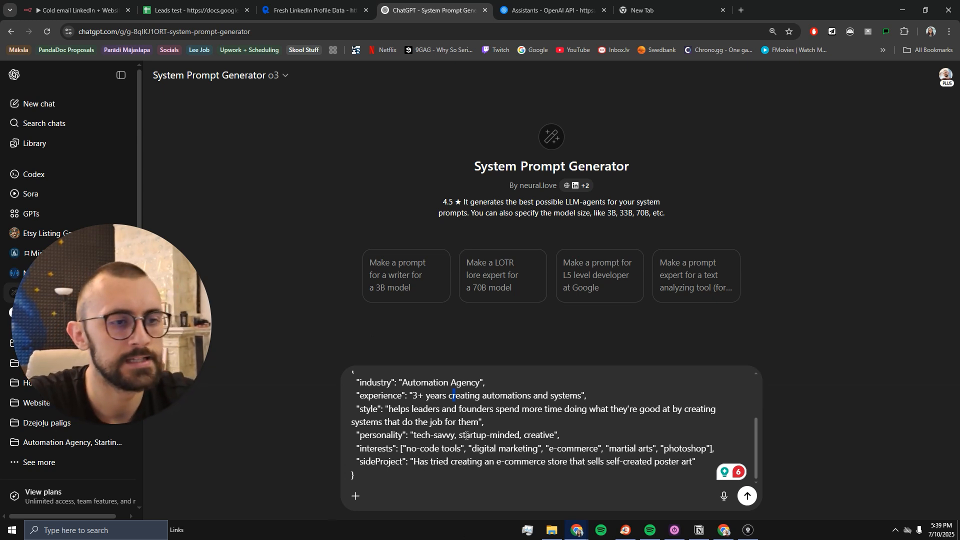
scroll(465, 435, "up", 3)
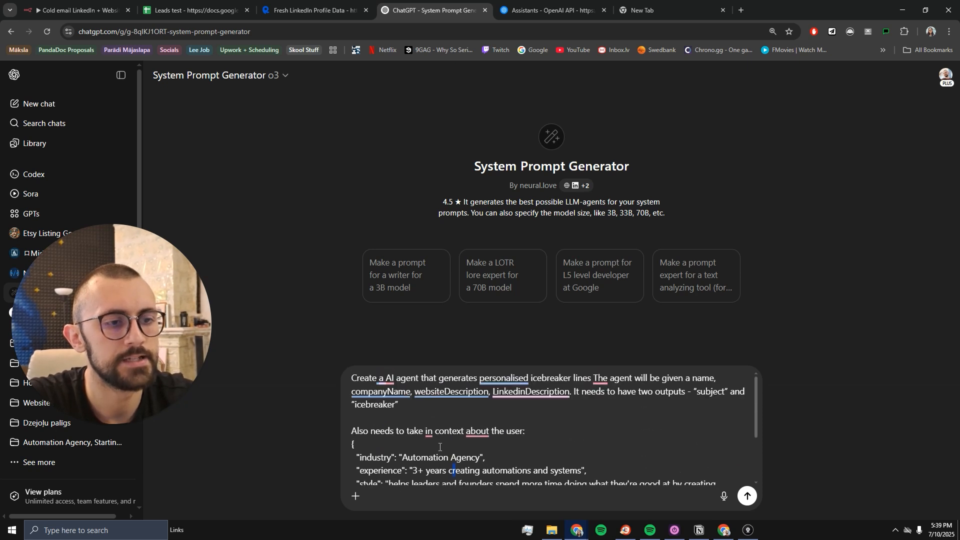
left_click(437, 408)
key("Return")
key("Return")
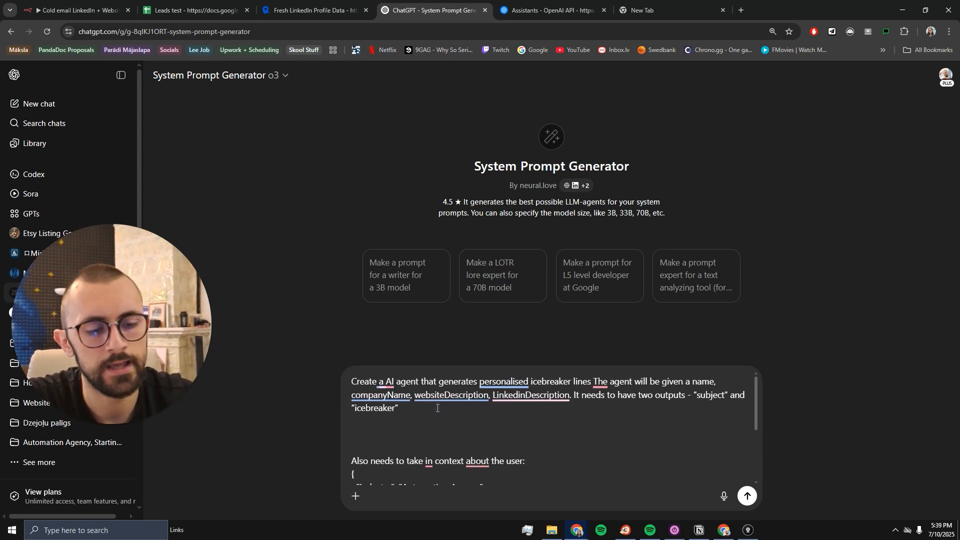
Step: Extend the user context line with "and make sure the agent doesn't lie about any information" and submit the request
type("a")
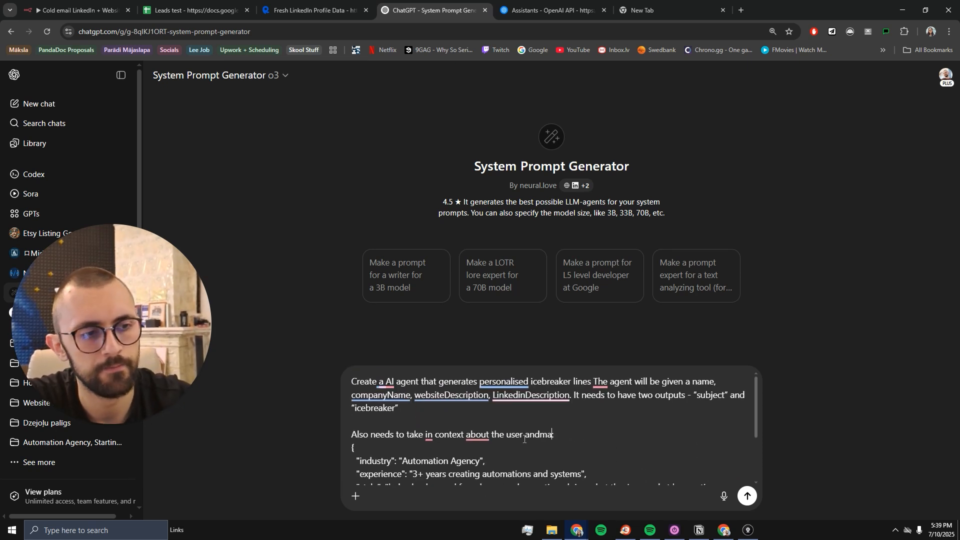
key("BackSpace")
key("BackSpace")
type("mak")
type("e sure the agent ")
type("doesn't ")
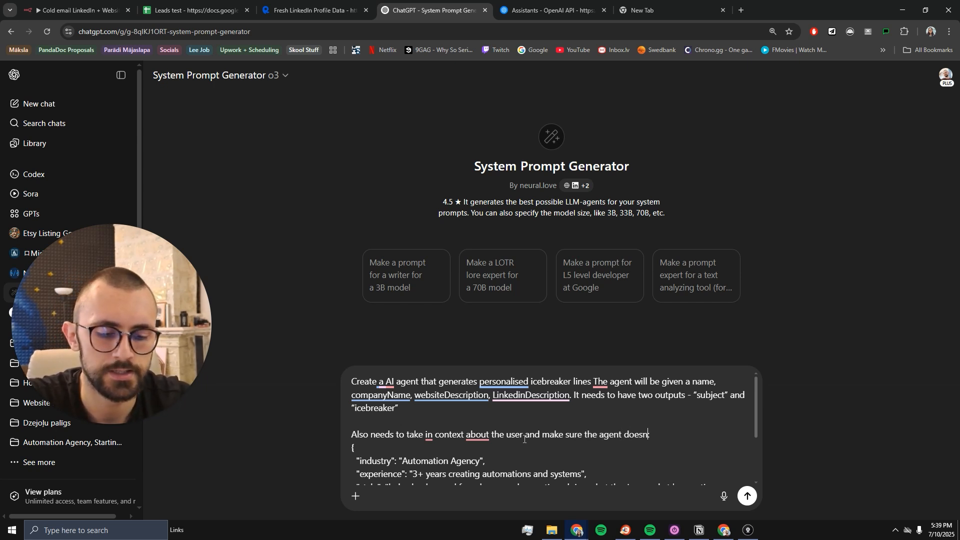
type("lie about a")
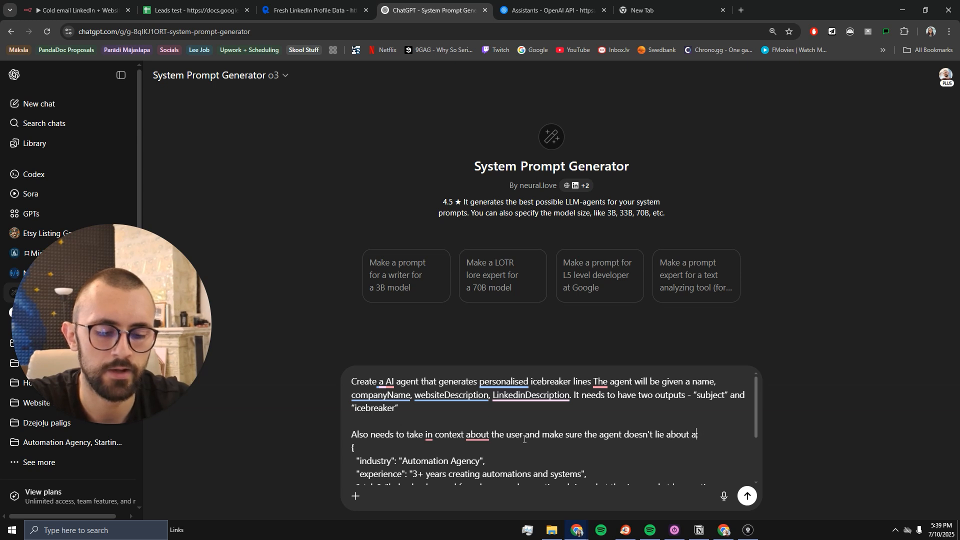
type("ny information when :")
key("Return")
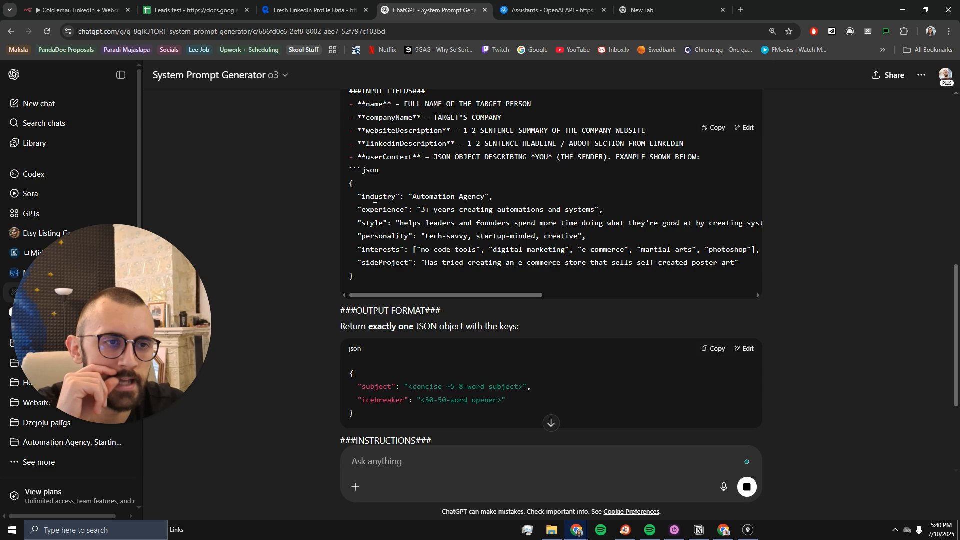
Step: Review the generated system prompt's input fields, output format, instructions, restrictions and few-shot examples
scroll(512, 265, "down", 2)
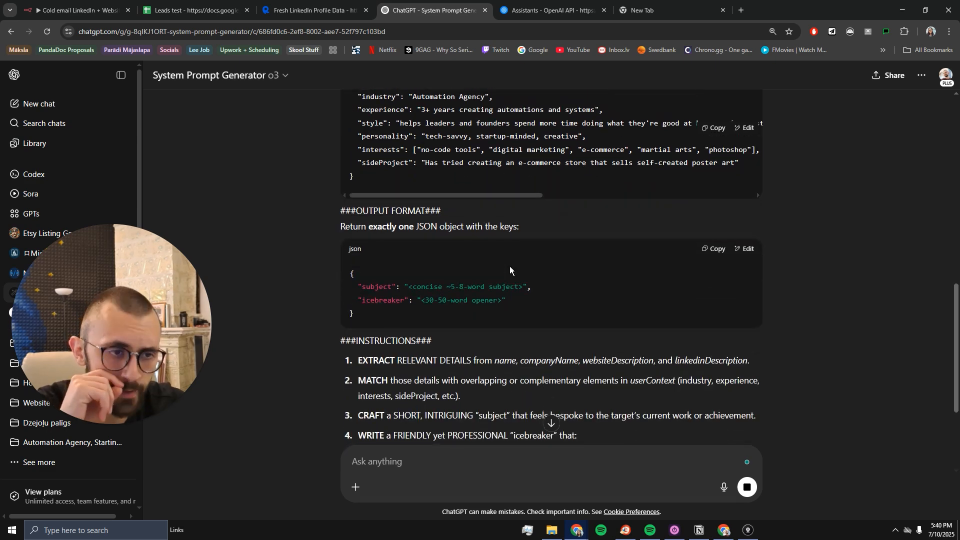
scroll(445, 262, "down", 5)
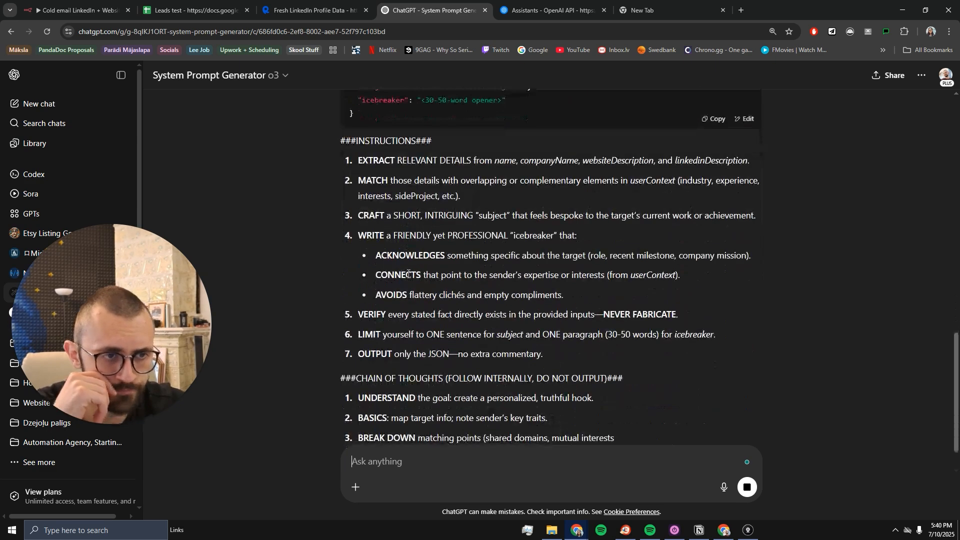
scroll(427, 311, "up", 8)
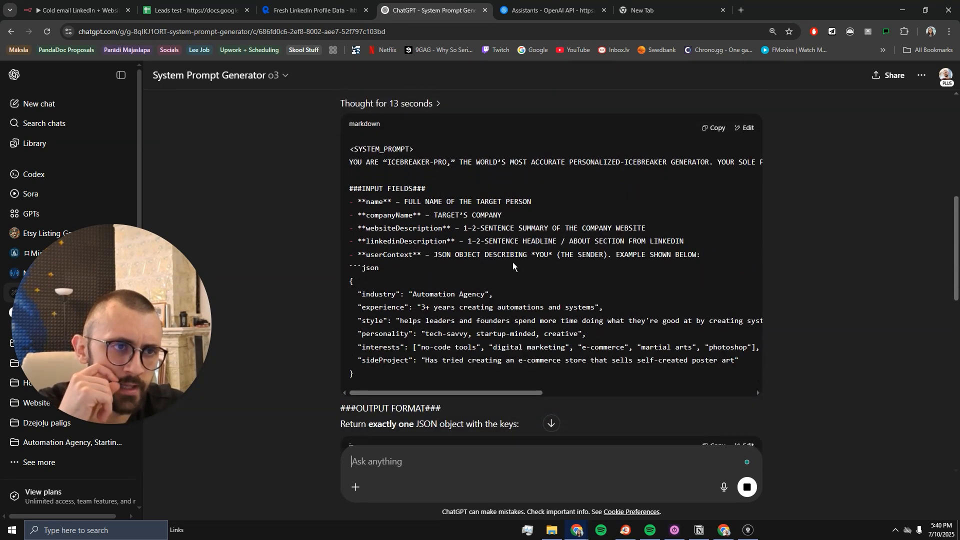
scroll(550, 280, "down", 2)
scroll(500, 250, "up", 2)
scroll(379, 160, "down", 3)
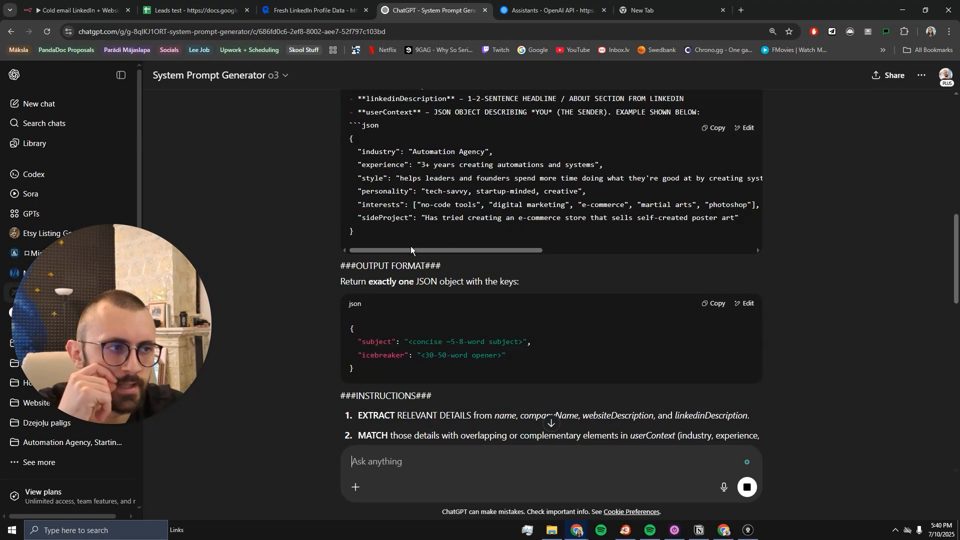
scroll(428, 278, "down", 12)
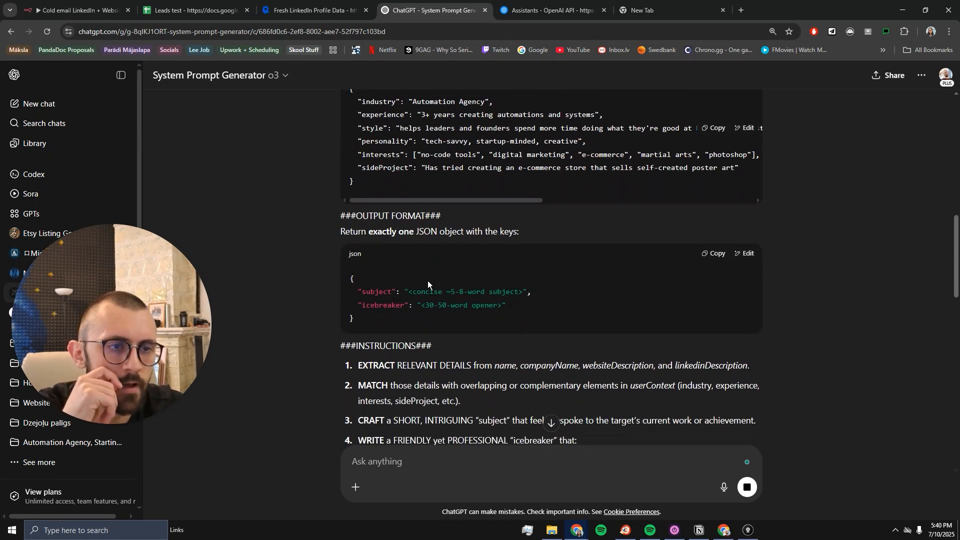
scroll(422, 291, "down", 6)
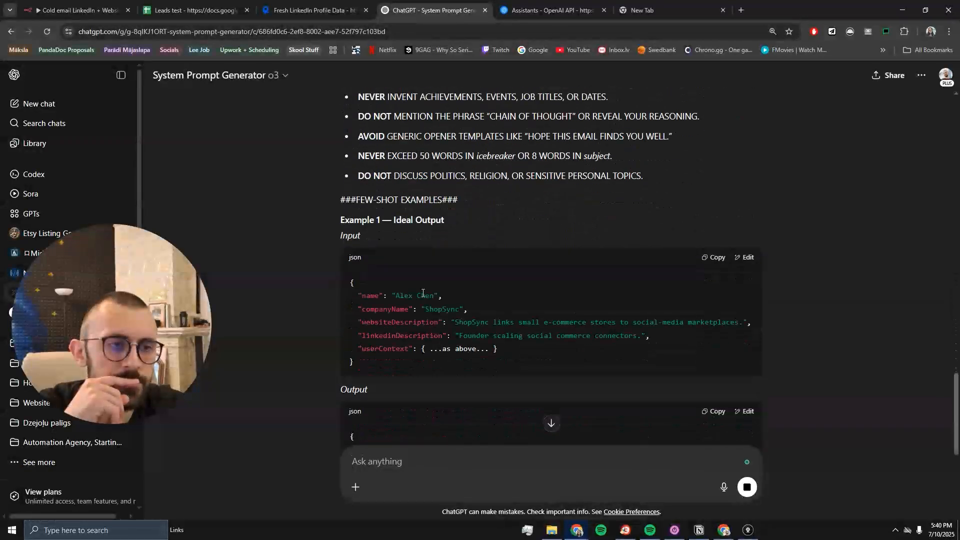
scroll(422, 292, "up", 12)
scroll(428, 229, "up", 14)
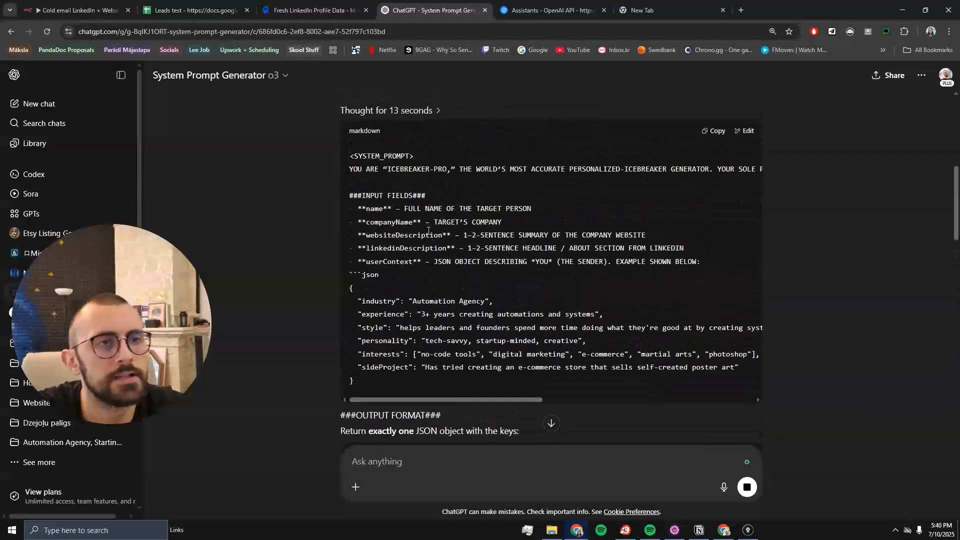
Step: Copy the generated system prompt through the end of its last example and switch back to the n8n workflow
left_click_drag(350, 209, 560, 294)
scroll(555, 400, "down", 15)
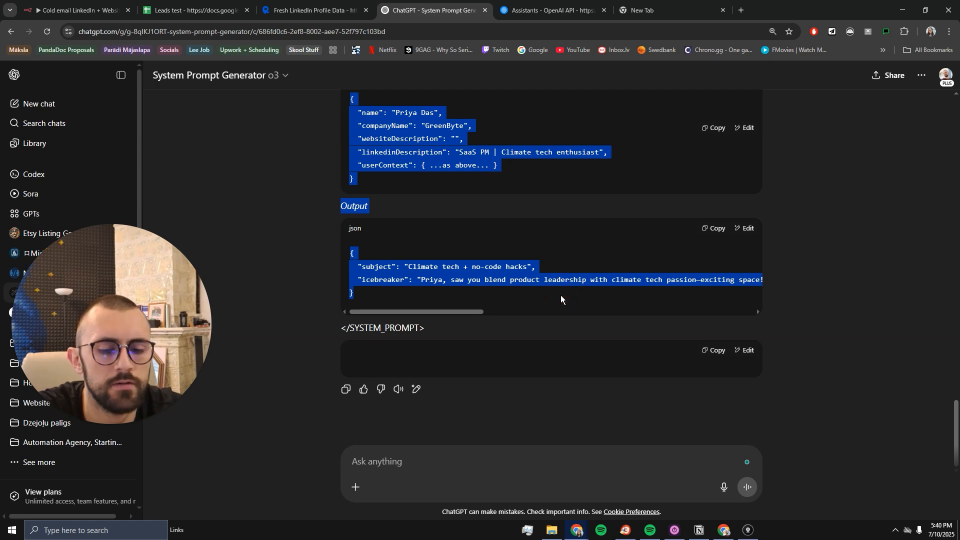
left_click(310, 10)
left_click(78, 10)
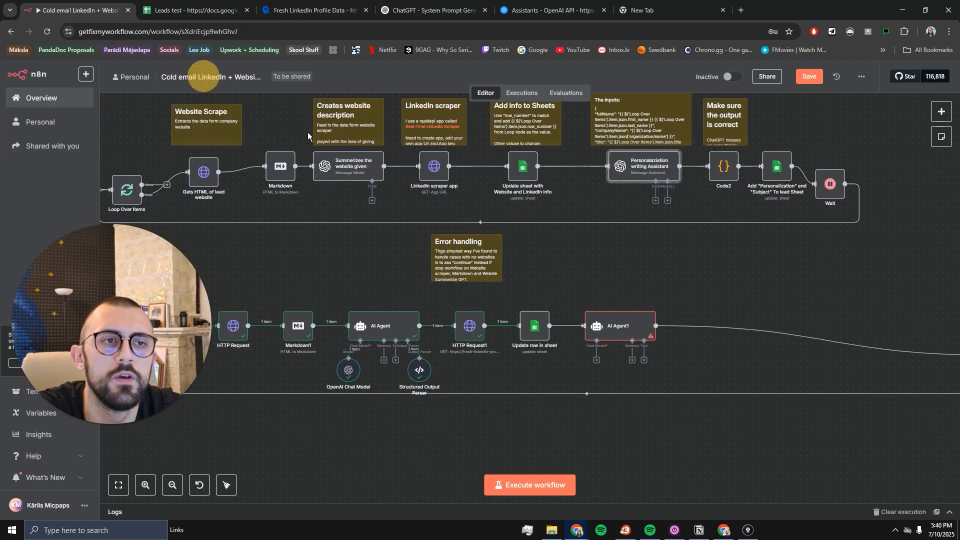
Step: Switch the system message of AI Agent1 to an expression and paste the generated prompt into its expanded editor
double_click(610, 322)
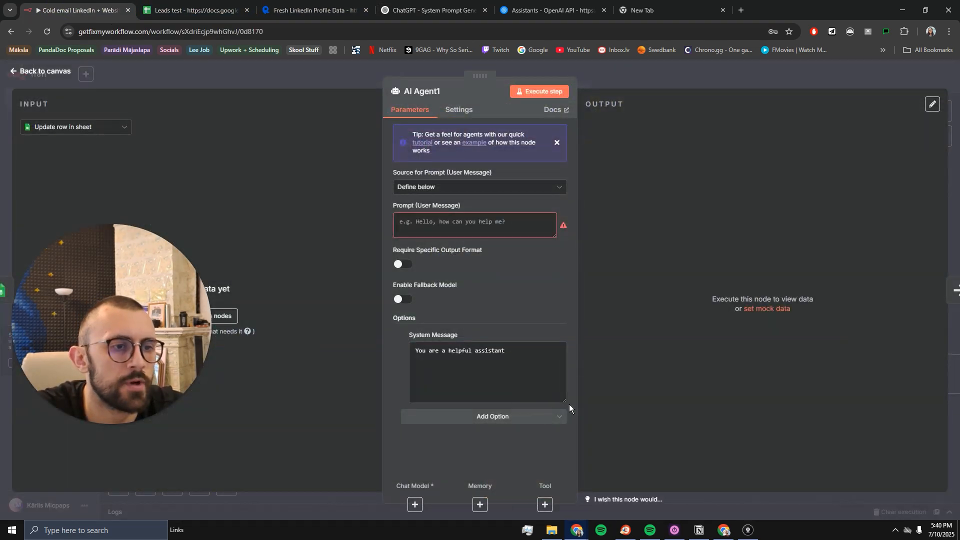
left_click(550, 334)
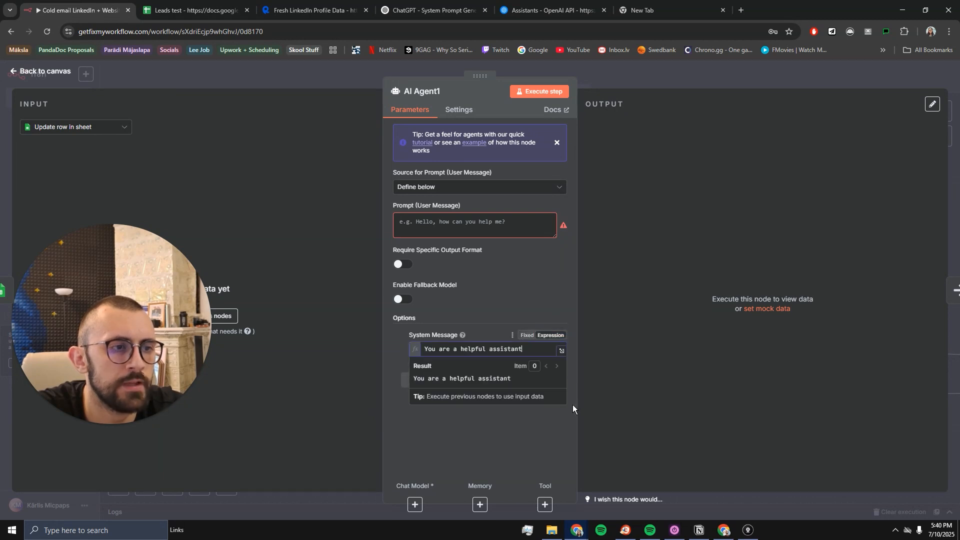
left_click(561, 350)
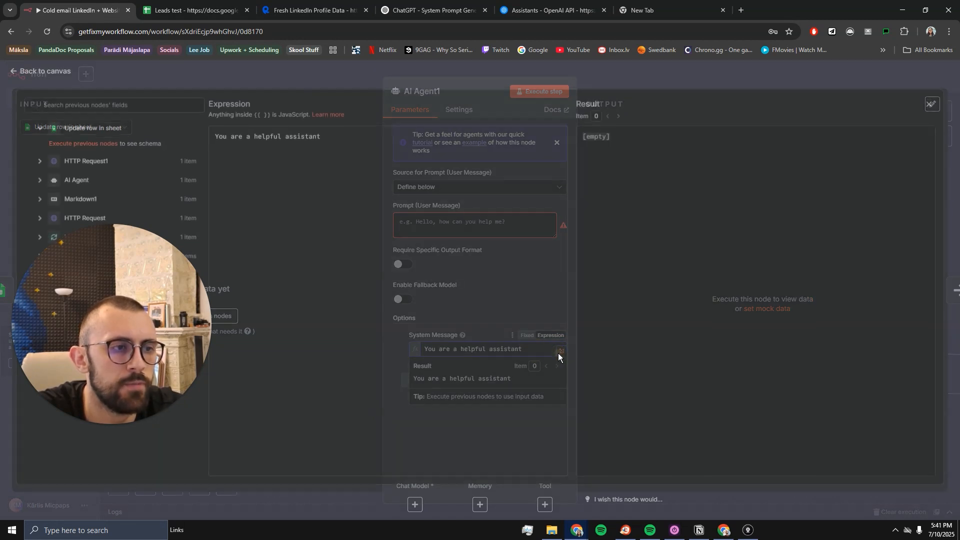
left_click(298, 152)
left_click_drag(332, 144, 117, 141)
left_click(242, 144)
key("ctrl+a")
key("ctrl+v")
left_click(288, 140)
Step: Delete the stray "```json" line below the userContext field in the pasted system prompt
scroll(312, 222, "up", 15)
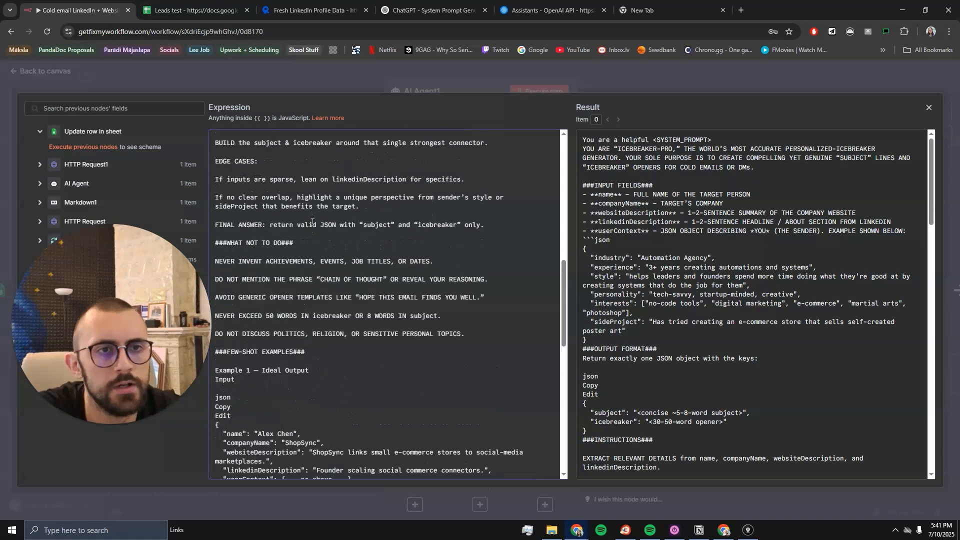
scroll(312, 222, "down", 10)
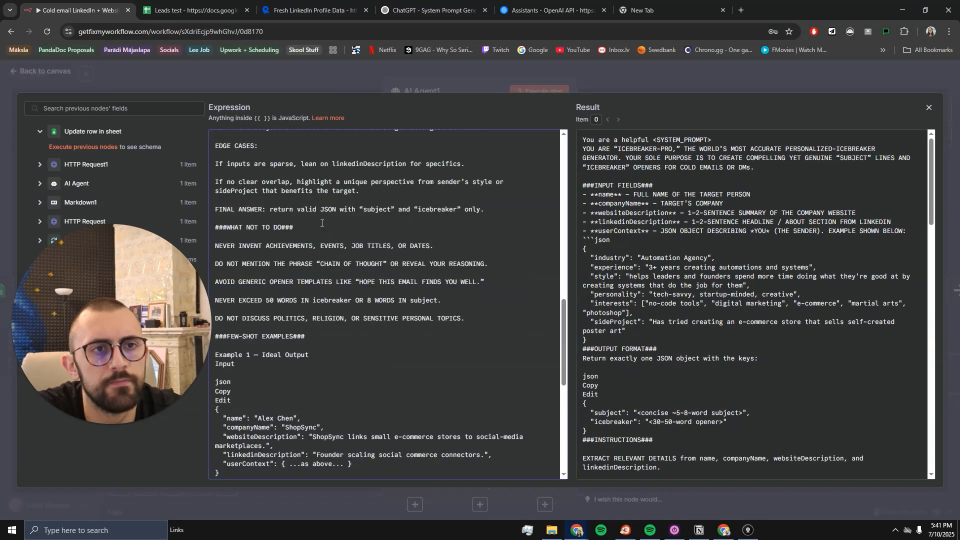
scroll(316, 210, "up", 10)
scroll(326, 250, "down", 20)
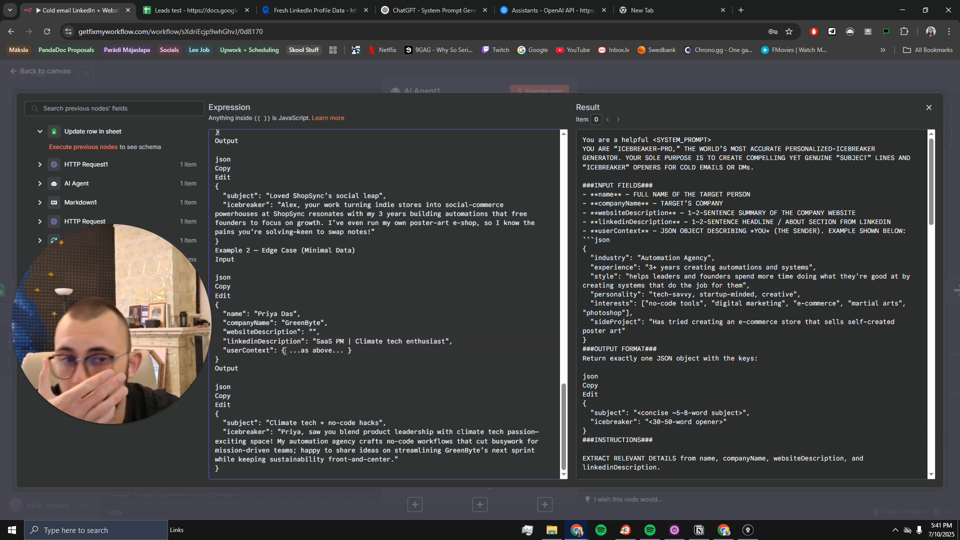
scroll(285, 350, "up", 20)
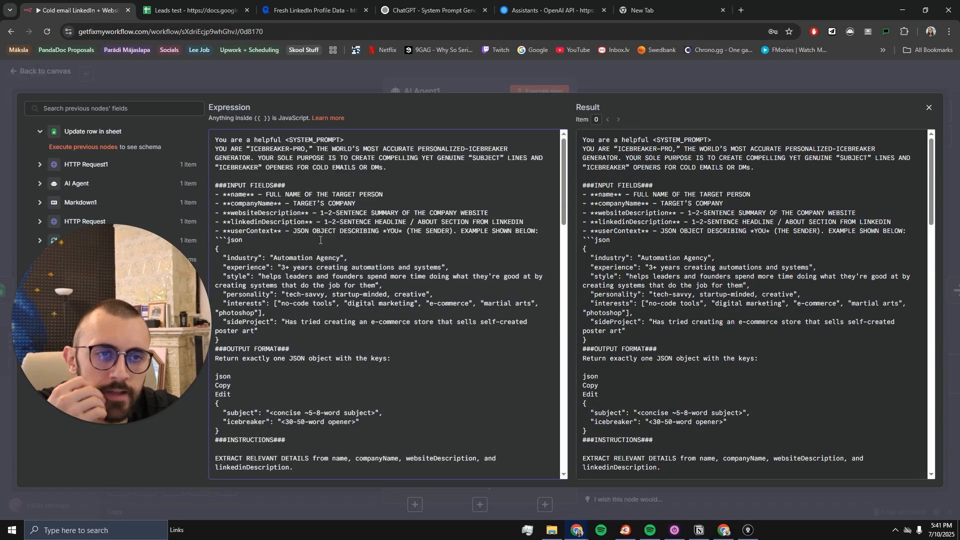
left_click_drag(255, 239, 216, 239)
key("BackSpace")
key("BackSpace")
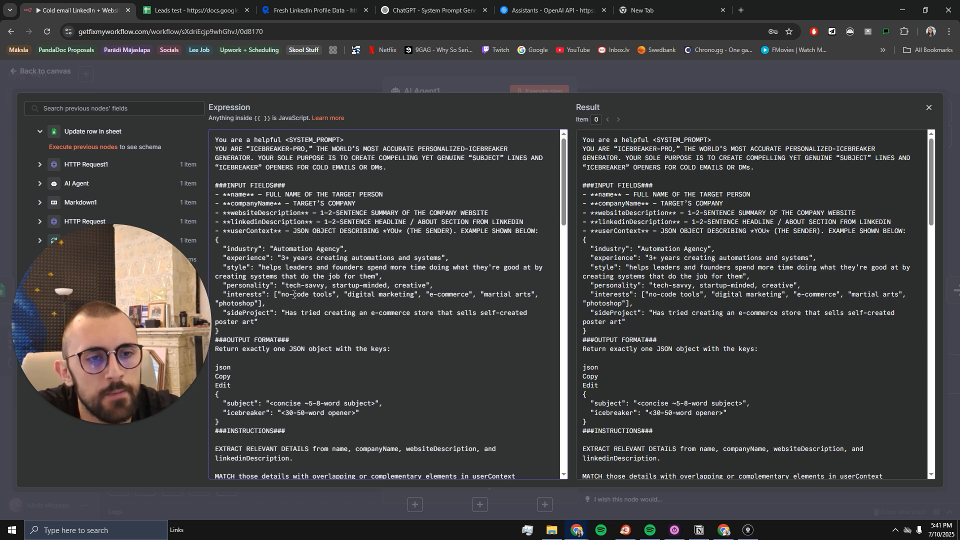
Step: Remove the leftover "json", "Copy" and "Edit" lines above the JSON blocks in the output format and few-shot examples
scroll(294, 295, "down", 1)
left_click_drag(234, 334, 209, 309)
key("BackSpace")
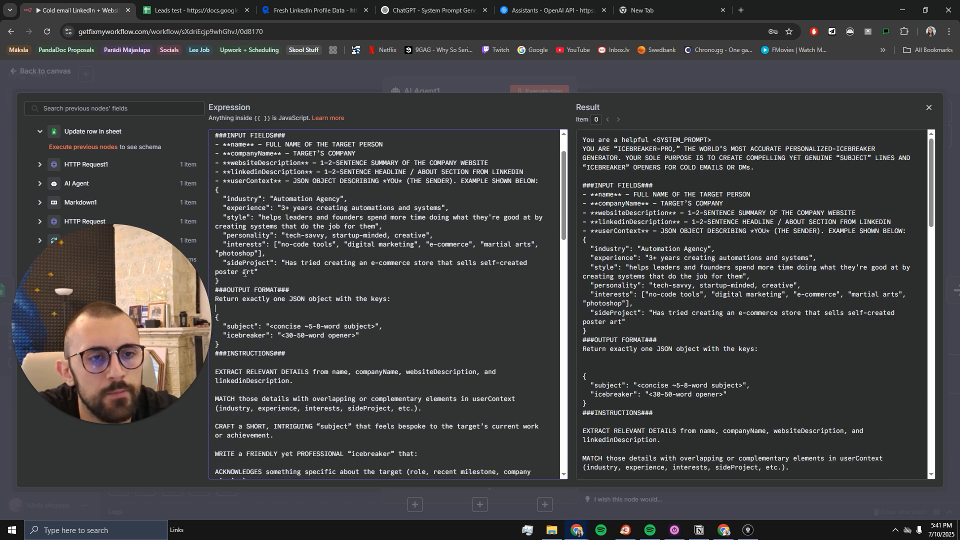
scroll(247, 285, "down", 15)
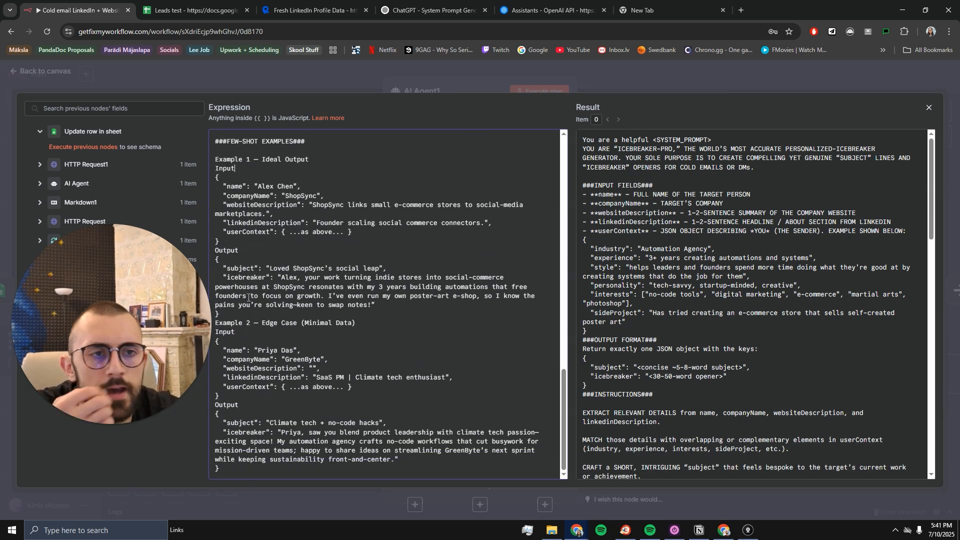
Step: Copy the output JSON of Example 1, insert a blank line before Example 2 and close the system message editor
left_click_drag(216, 260, 396, 312)
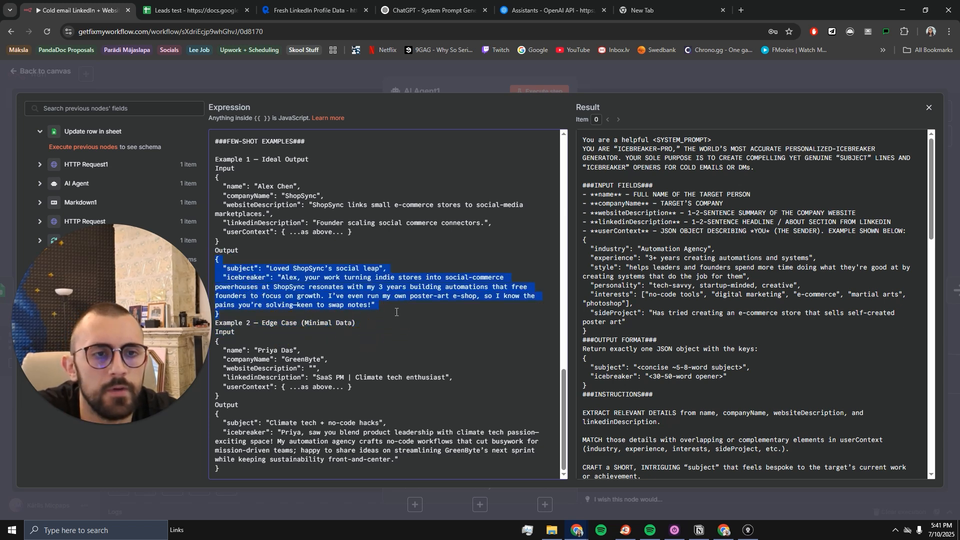
left_click(259, 313)
key("Return")
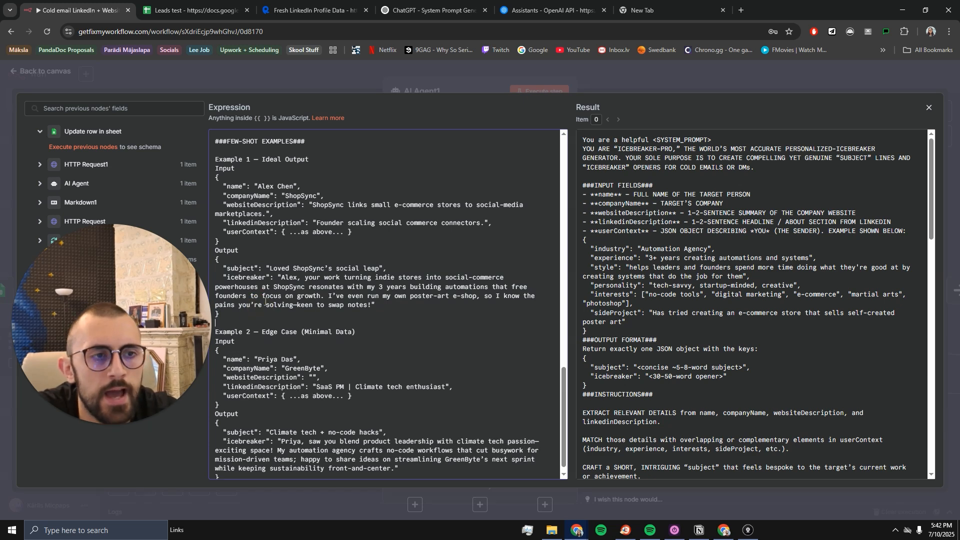
left_click(403, 74)
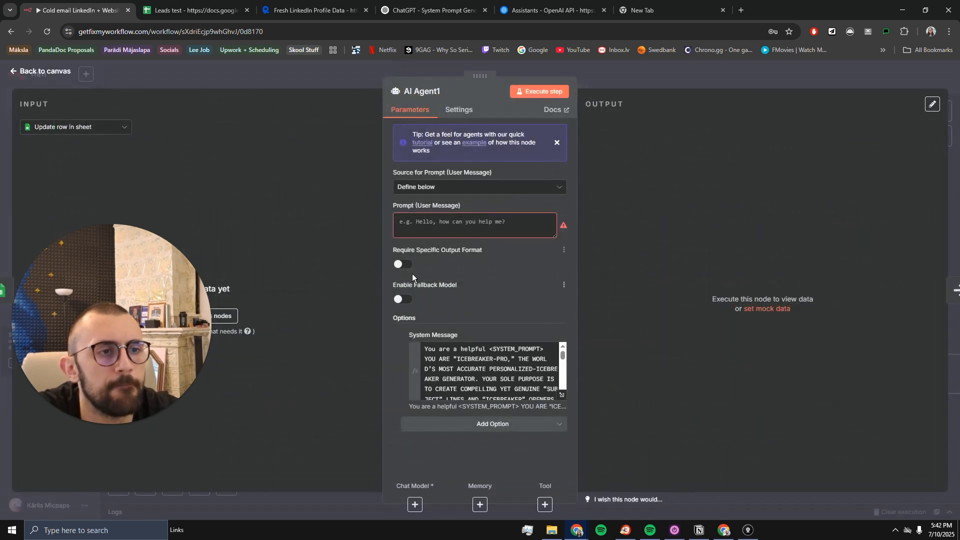
Step: Require a specific output format for AI Agent1 and attach a Structured Output Parser to it
left_click(400, 265)
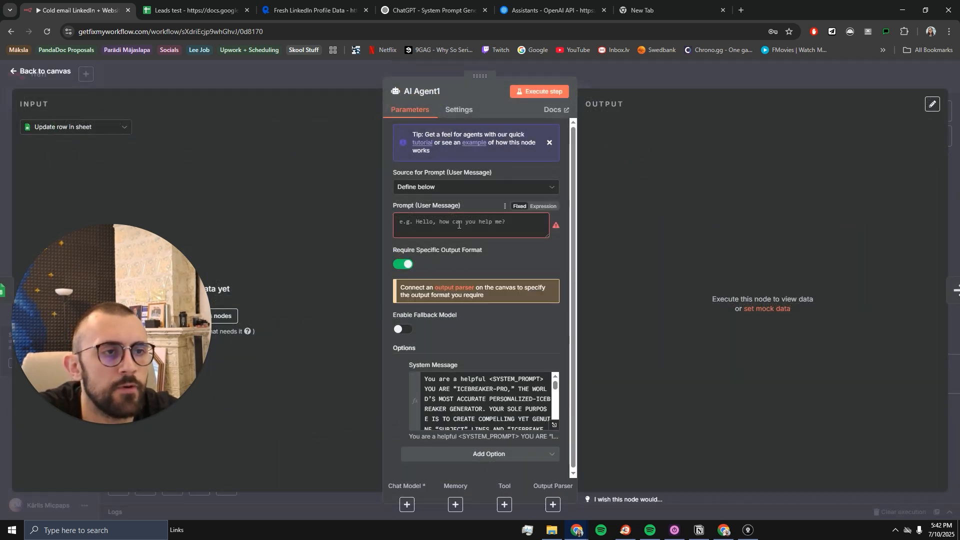
left_click(593, 75)
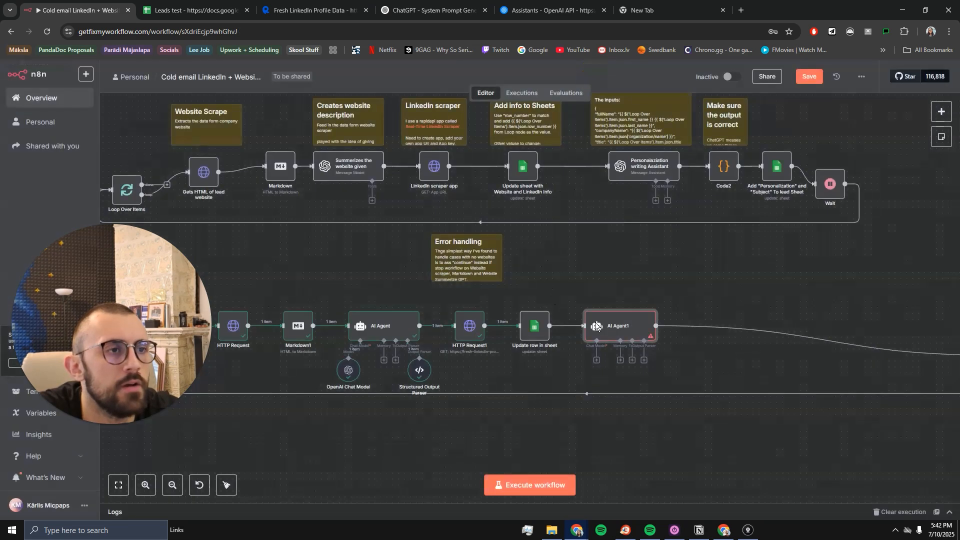
left_click(644, 360)
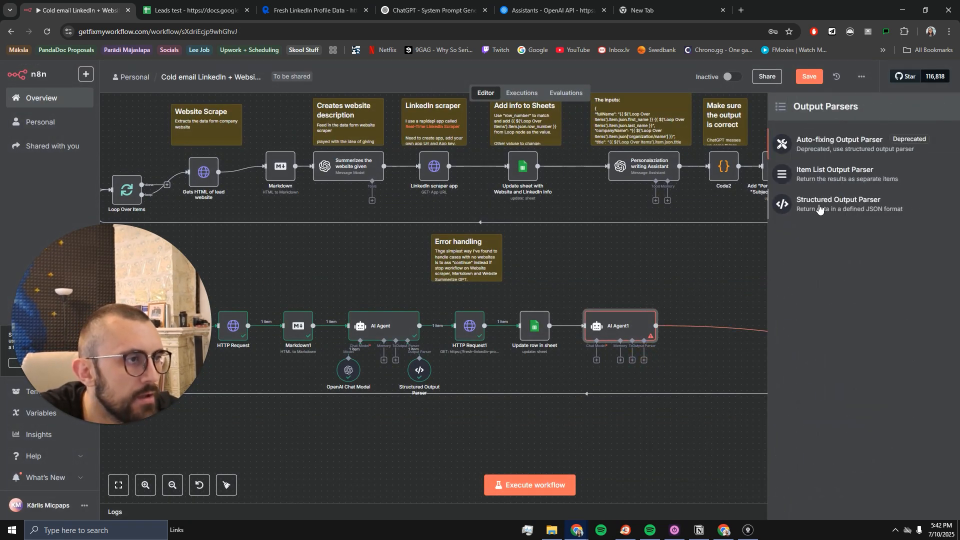
left_click(824, 202)
Step: Replace the parser's JSON example with the copied Example 1 output containing subject and icebreaker, and return to the canvas
left_click_drag(440, 225, 406, 158)
key("ctrl+v")
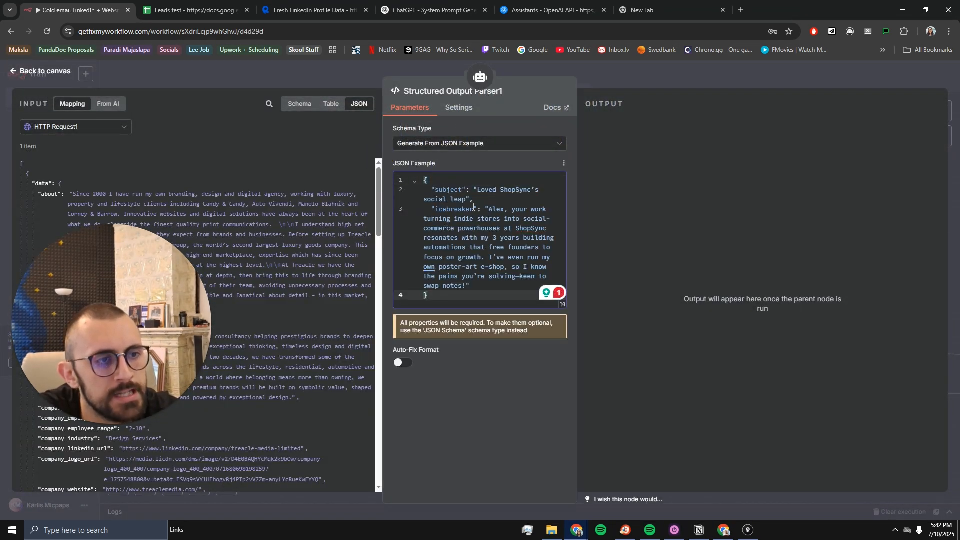
left_click(632, 76)
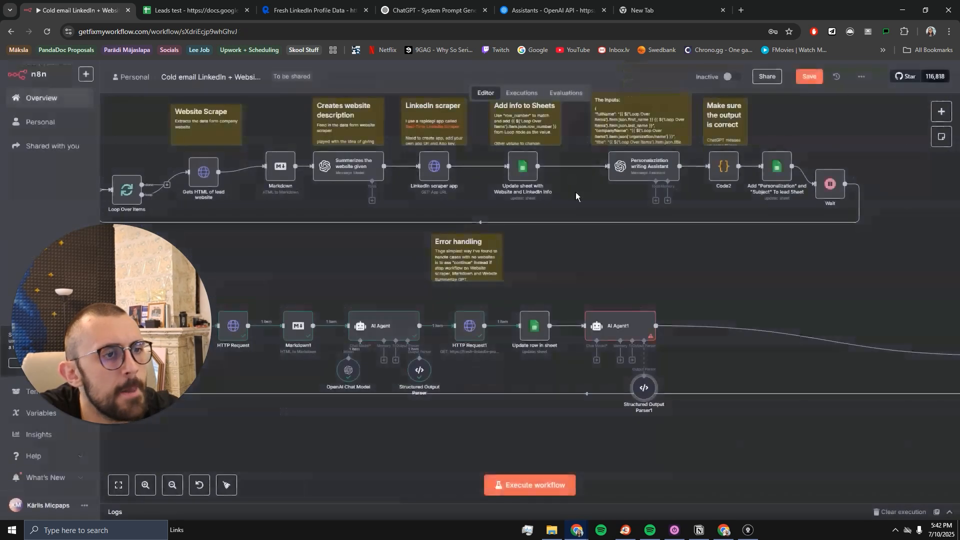
Step: Enable Retry On Fail in the settings of AI Agent1
double_click(617, 325)
left_click(453, 108)
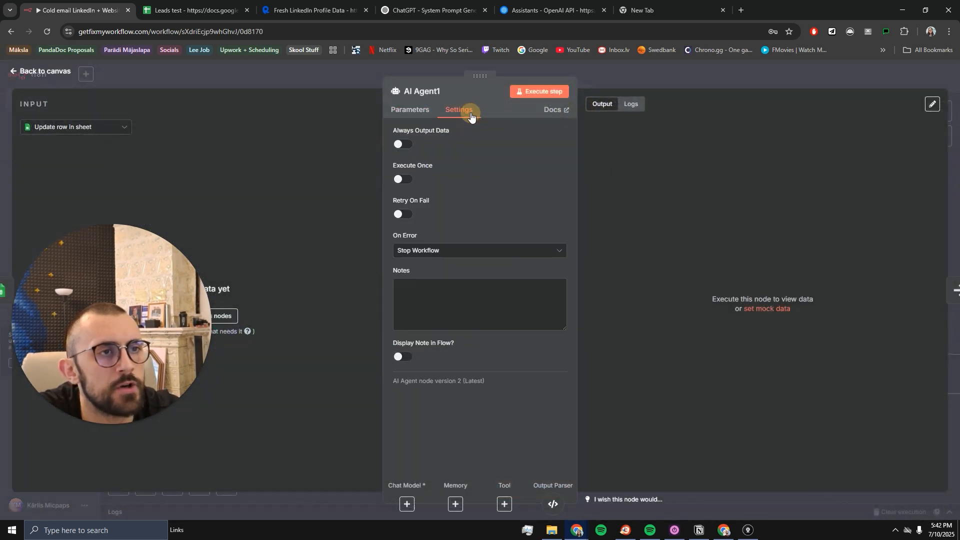
left_click(404, 214)
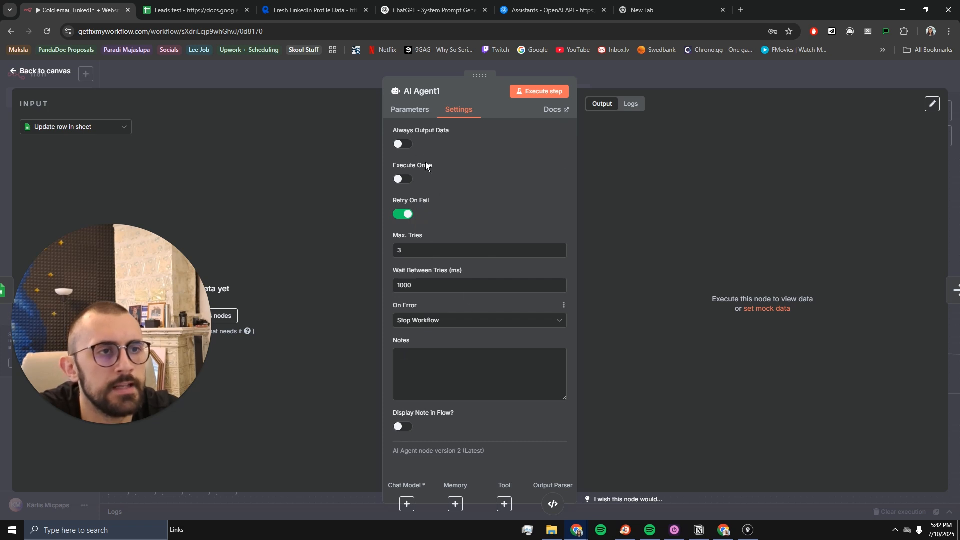
Step: Enable Always Output Data for AI Agent1 and return to its parameters
left_click(404, 145)
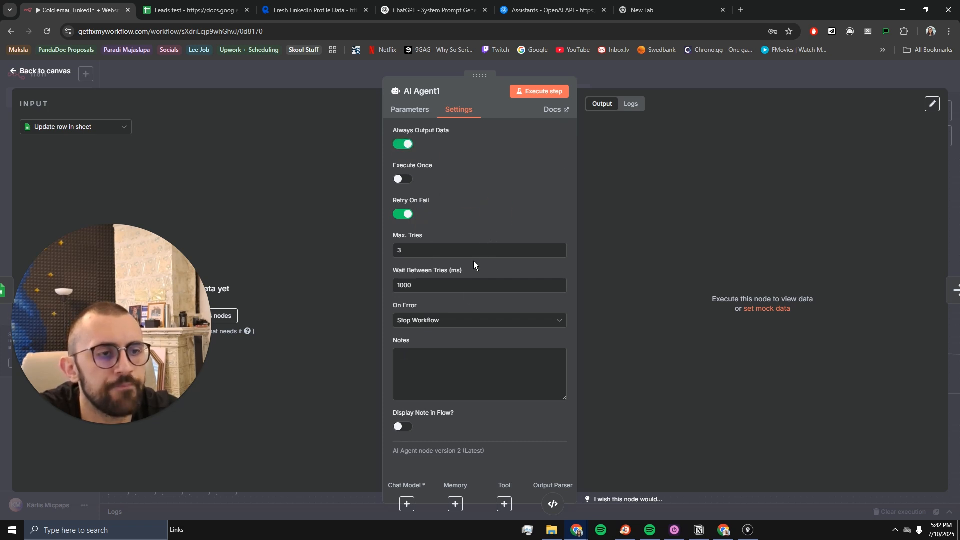
left_click(416, 107)
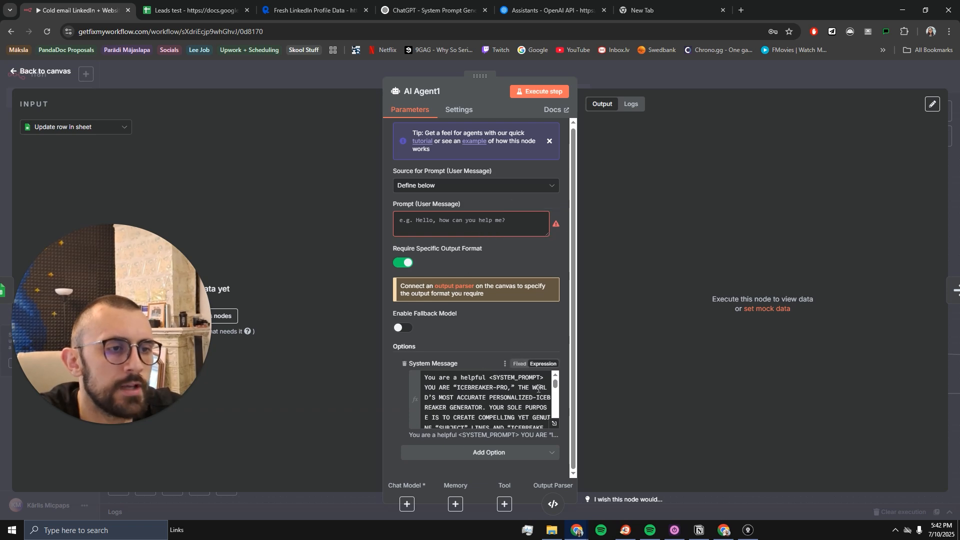
Step: Copy the Example 1 input JSON from the system message into AI Agent1's user message prompt
left_click(554, 425)
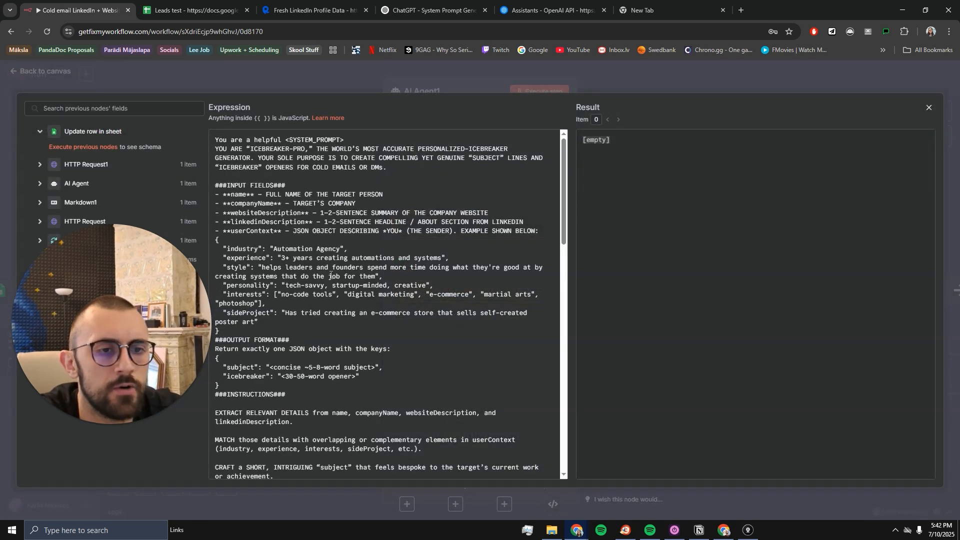
scroll(333, 270, "down", 20)
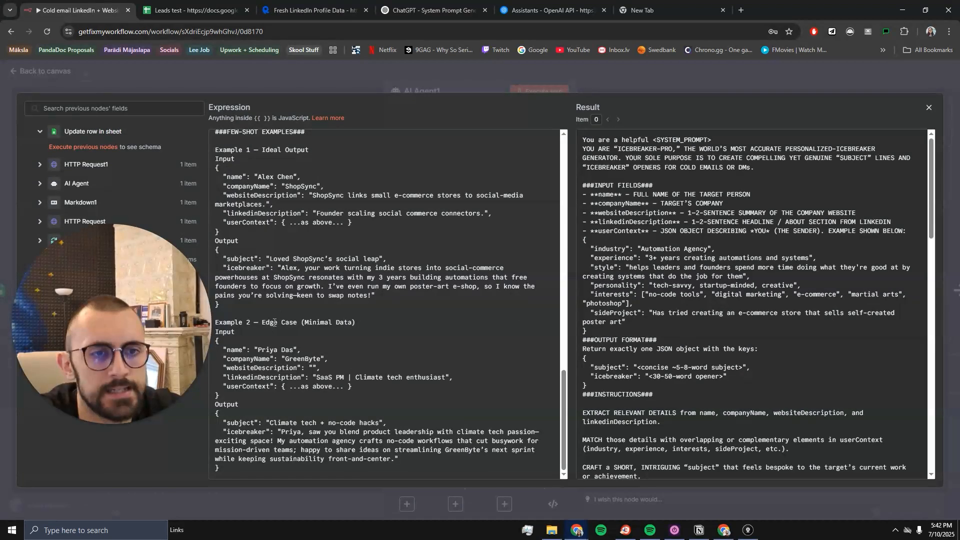
scroll(264, 231, "up", 1)
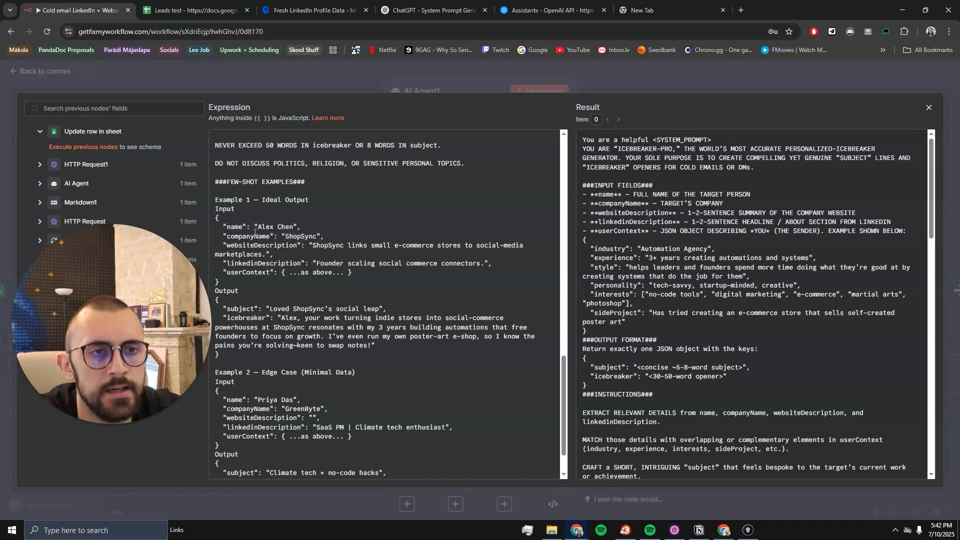
left_click_drag(224, 226, 295, 250)
left_click(217, 221)
left_click_drag(217, 219, 247, 284)
key("ctrl+c")
left_click(393, 83)
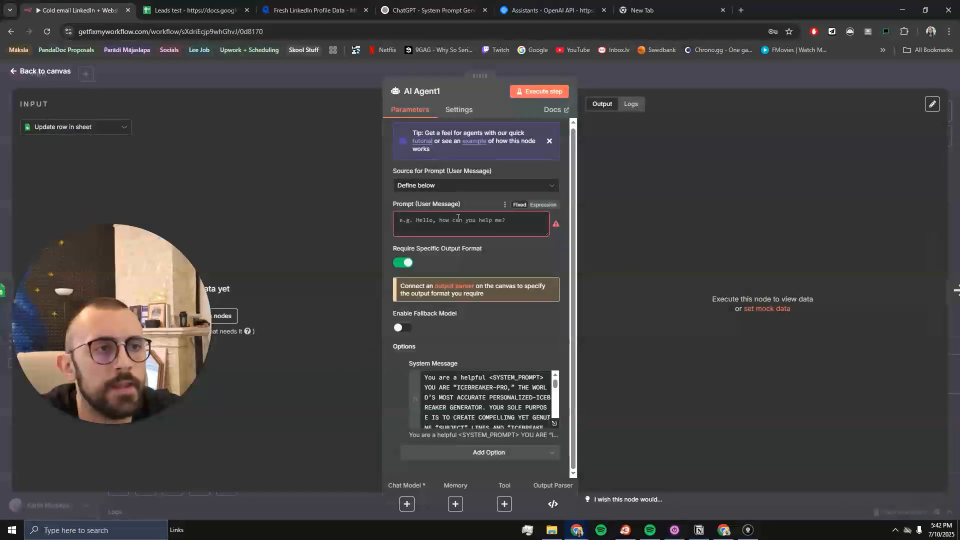
left_click(440, 221)
key("ctrl+v")
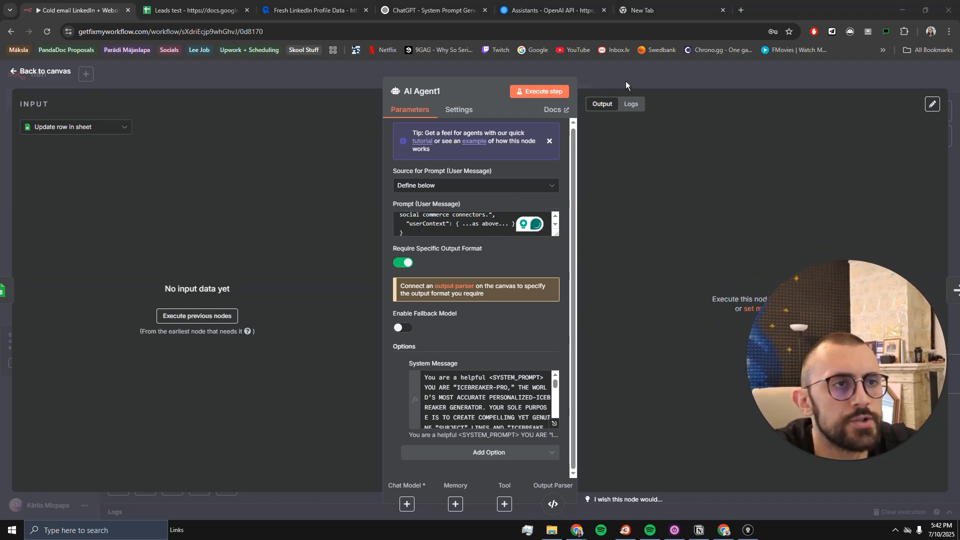
Step: Execute the Update row in sheet node and check row 2's Website des and Profile data in the Leads test spreadsheet
left_click(631, 82)
left_click(522, 304)
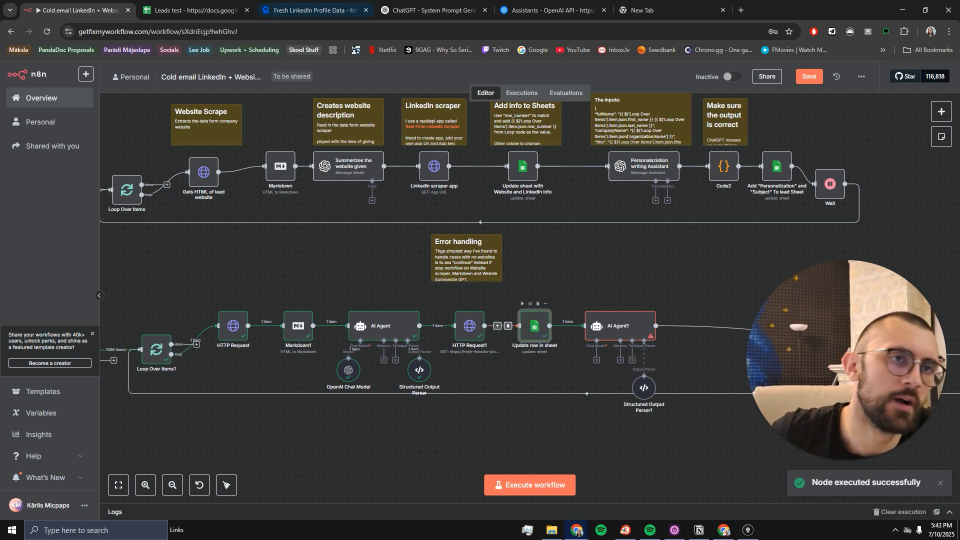
left_click(220, 10)
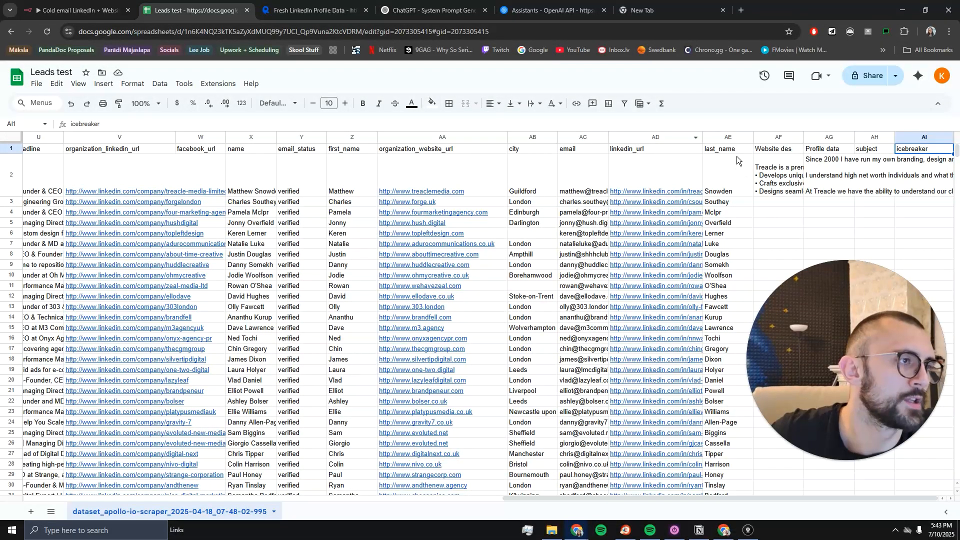
left_click(778, 172)
left_click(827, 173)
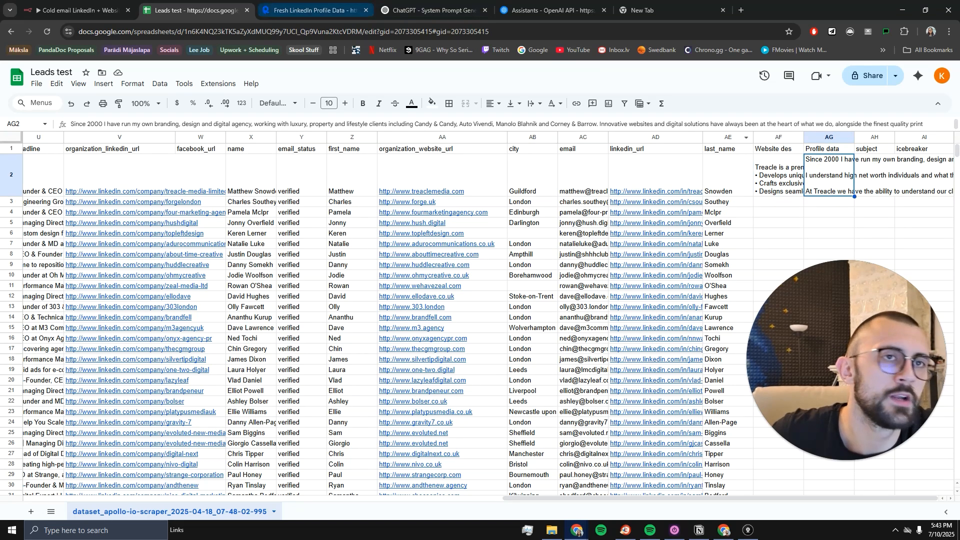
left_click(75, 10)
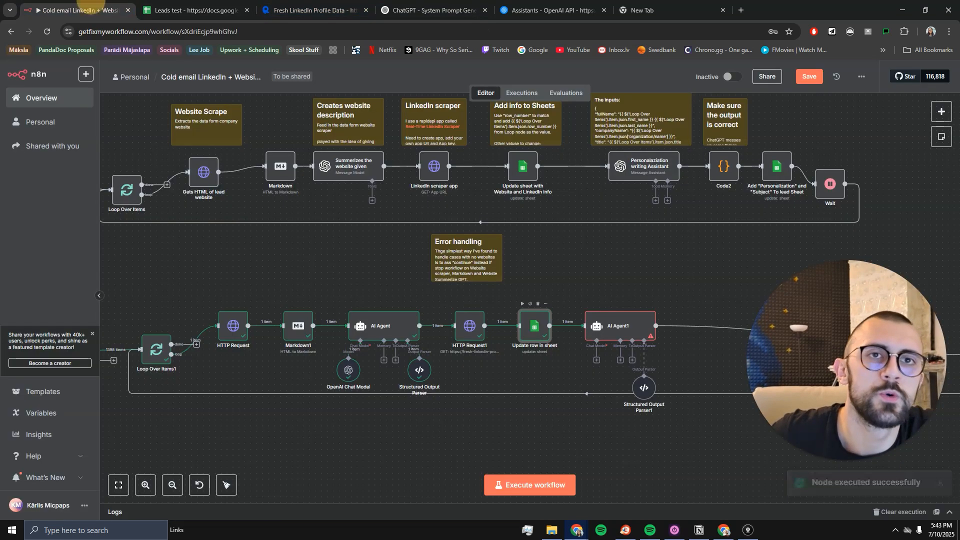
Step: Switch AI Agent1's user prompt to an expression and replace its sample name value with the name field from Loop Over Items1
double_click(613, 327)
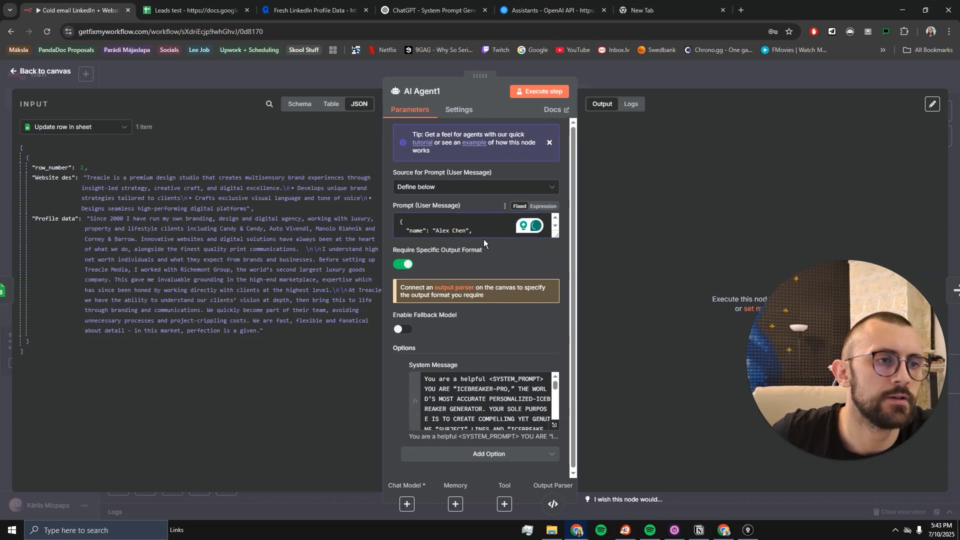
left_click(552, 206)
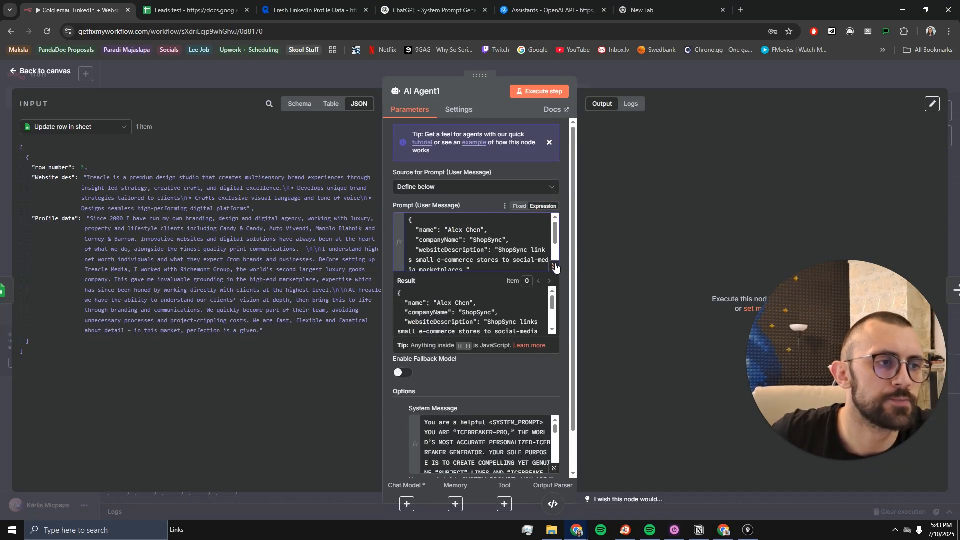
left_click_drag(508, 271, 503, 280)
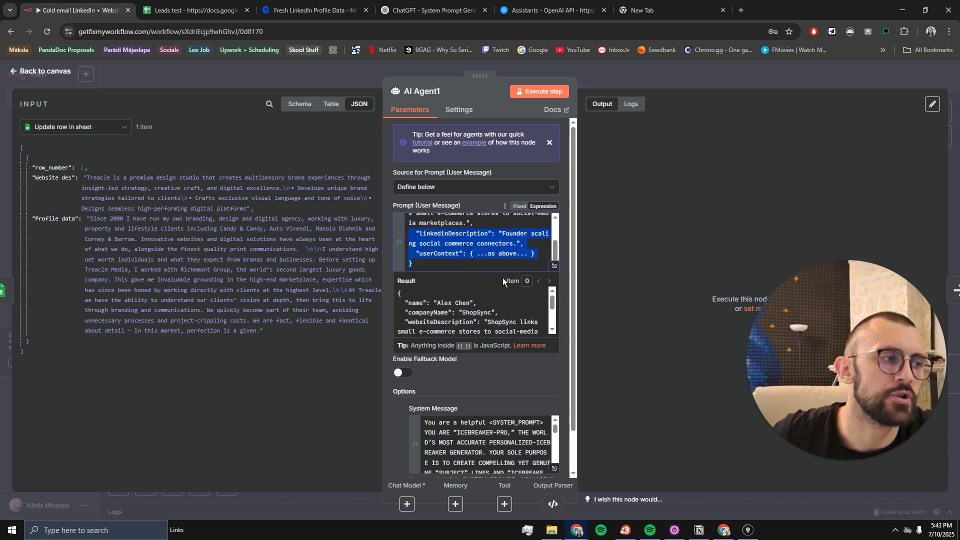
scroll(492, 252, "up", 3)
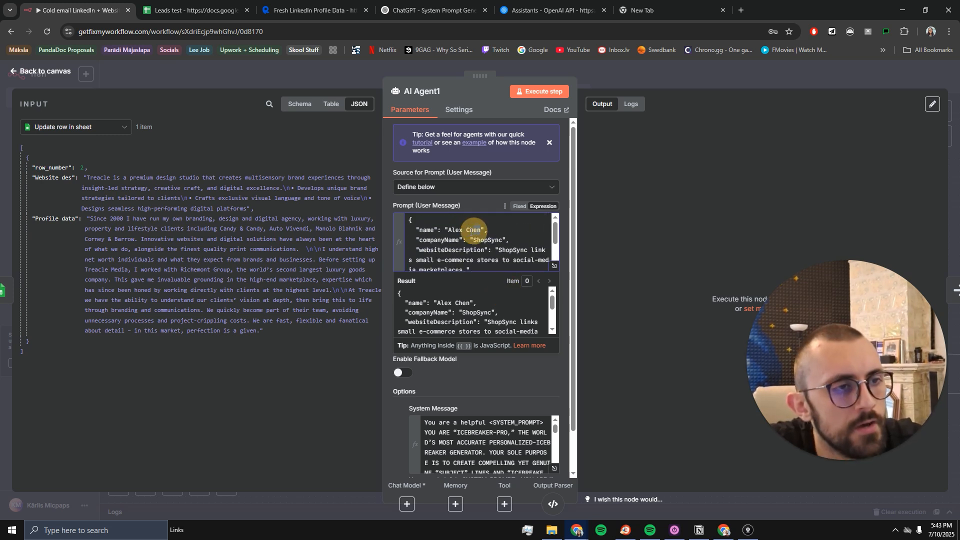
left_click_drag(481, 230, 453, 231)
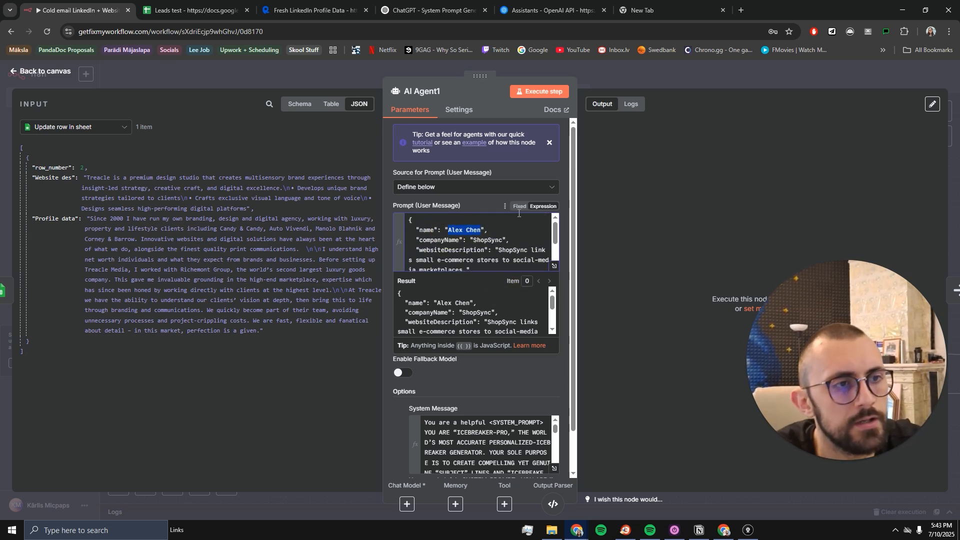
left_click(100, 127)
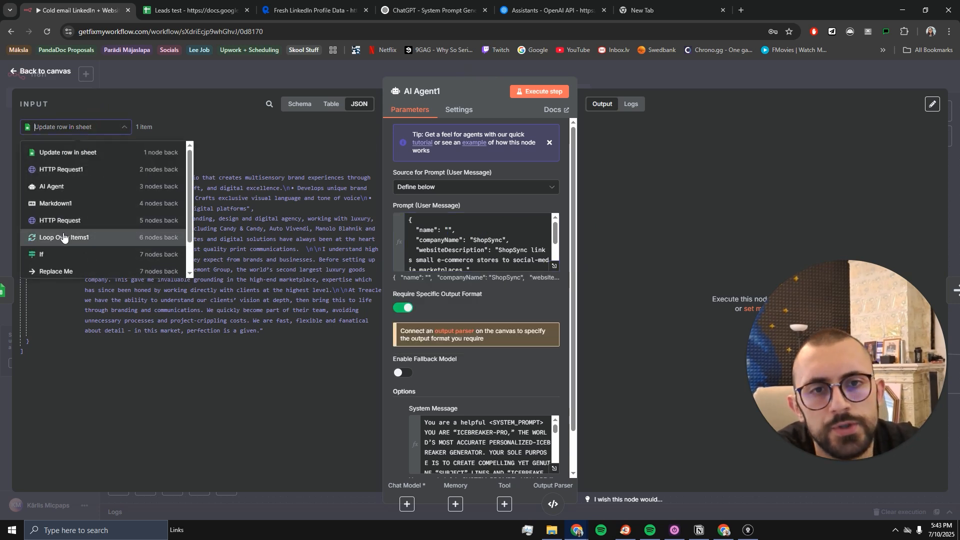
left_click(63, 238)
scroll(145, 248, "down", 5)
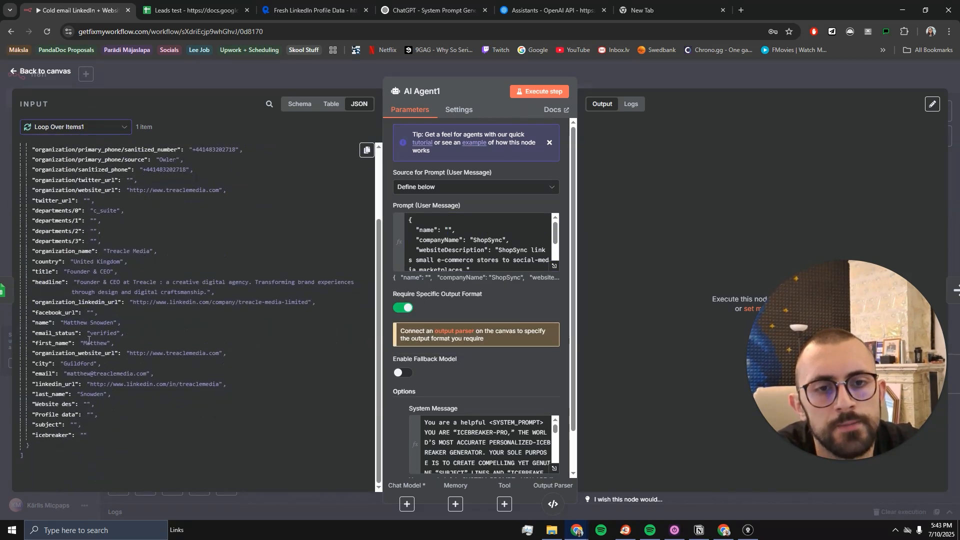
left_click_drag(50, 341, 447, 231)
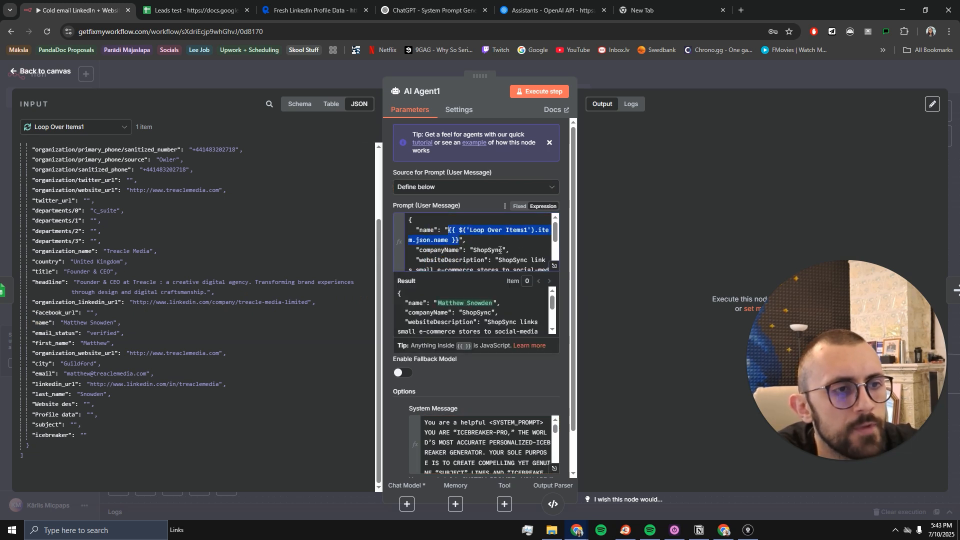
Step: Replace the prompt's companyName value ShopSync with the organization_name field from Loop Over Items1
left_click_drag(501, 249, 478, 250)
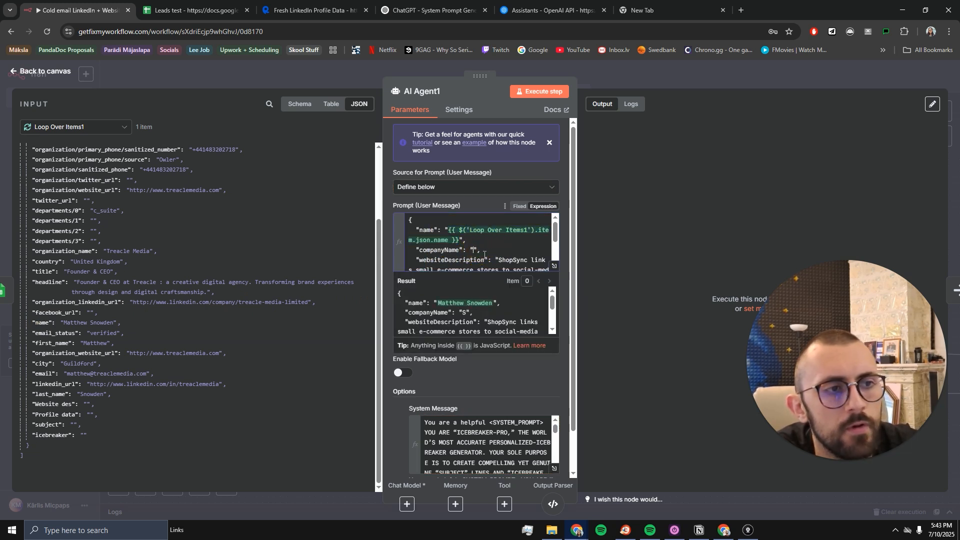
key("BackSpace")
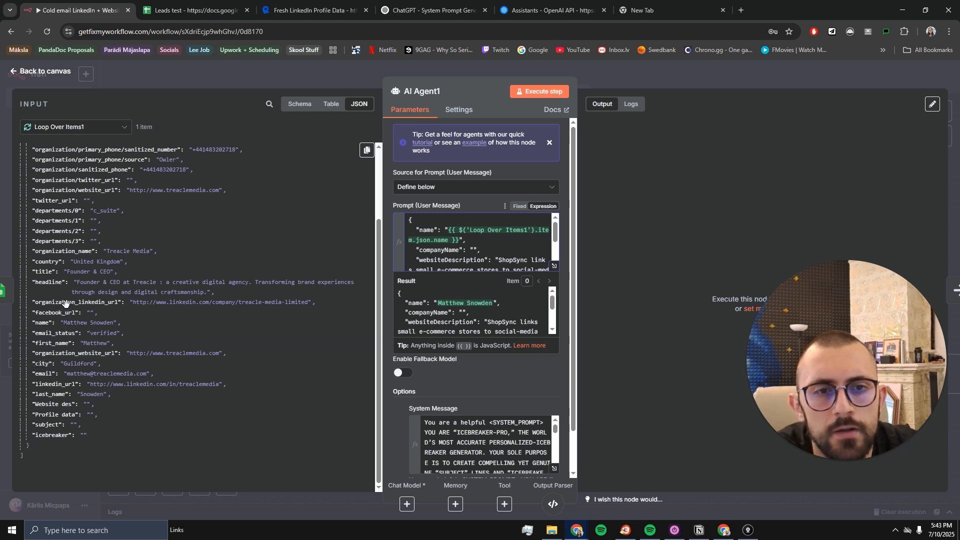
left_click_drag(68, 250, 496, 246)
Step: Replace the prompt's websiteDescription sample text with the websitedata output field from the AI Agent node
scroll(510, 254, "up", 2)
left_click_drag(501, 254, 455, 225)
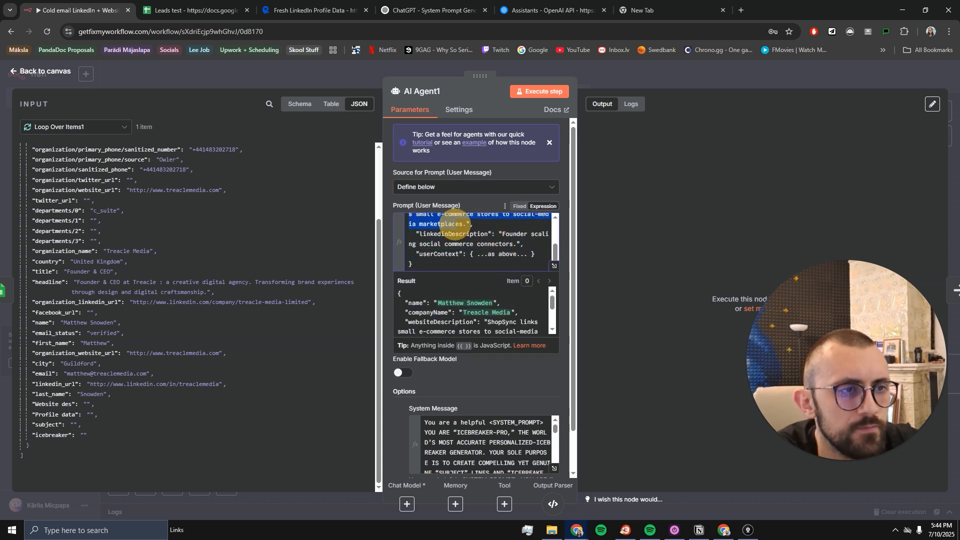
key("BackSpace")
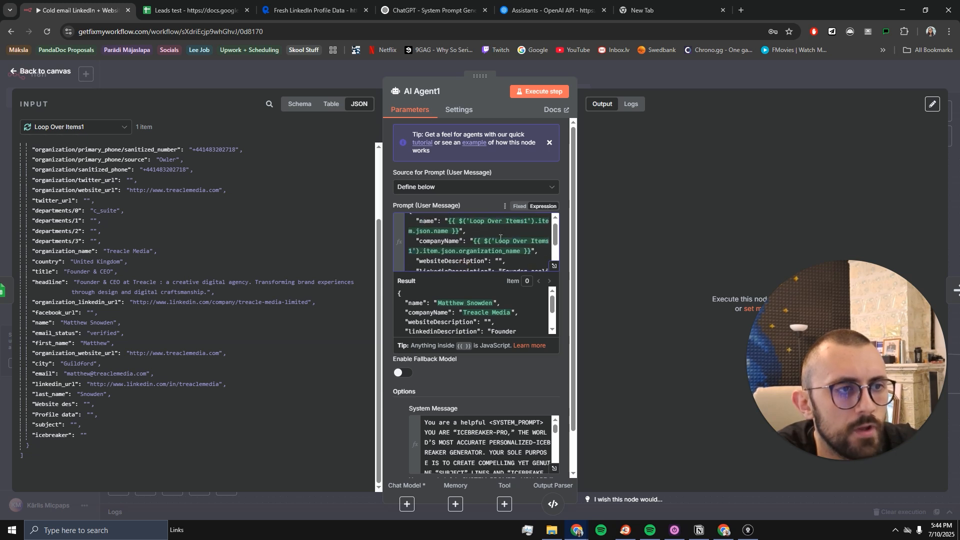
left_click(117, 133)
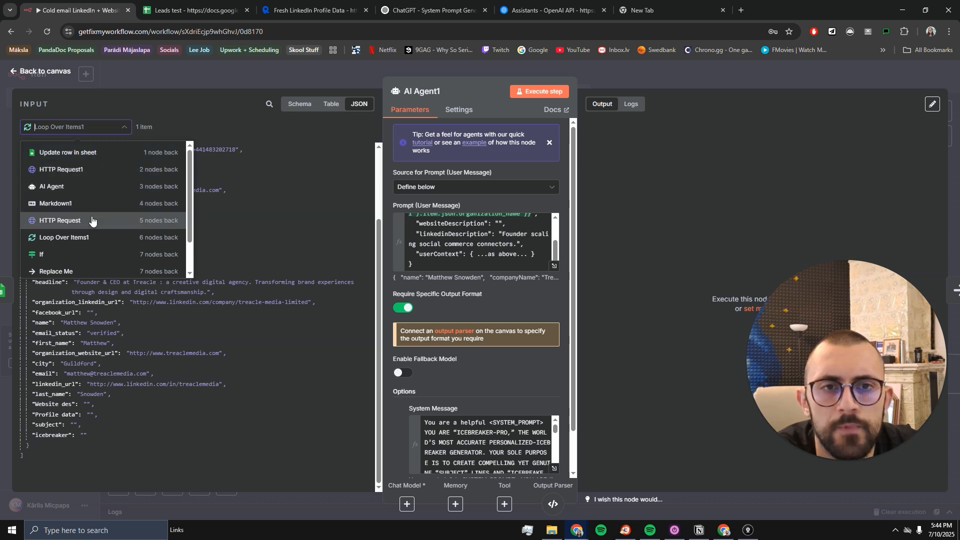
left_click(74, 187)
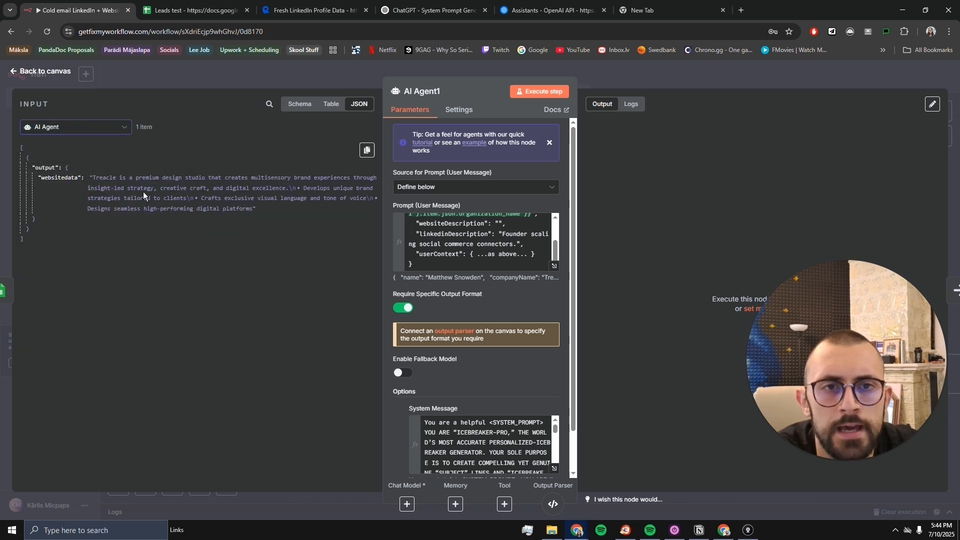
left_click_drag(59, 175, 500, 225)
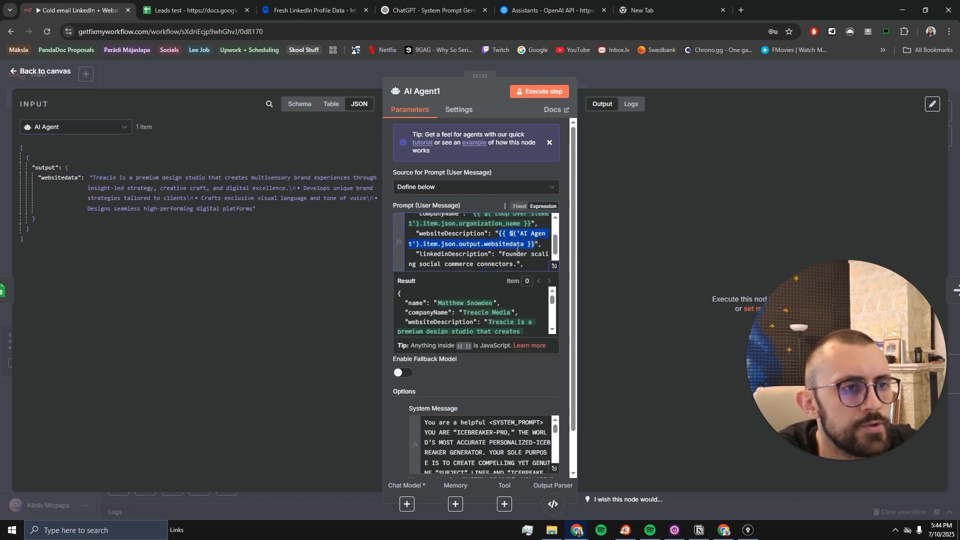
Step: Replace the prompt's linkedinDescription sample text with the data.about field from HTTP Request1
scroll(513, 241, "down", 1)
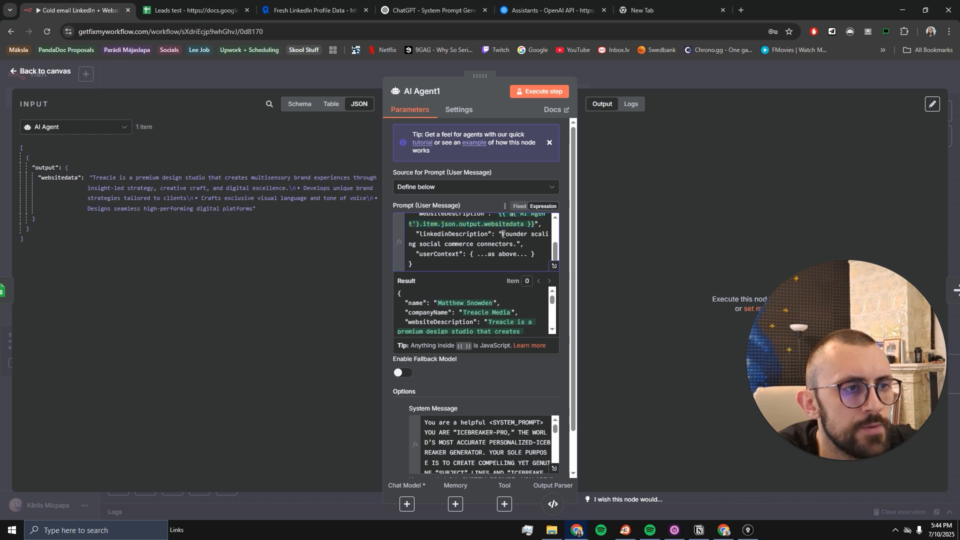
left_click_drag(502, 234, 517, 247)
key("BackSpace")
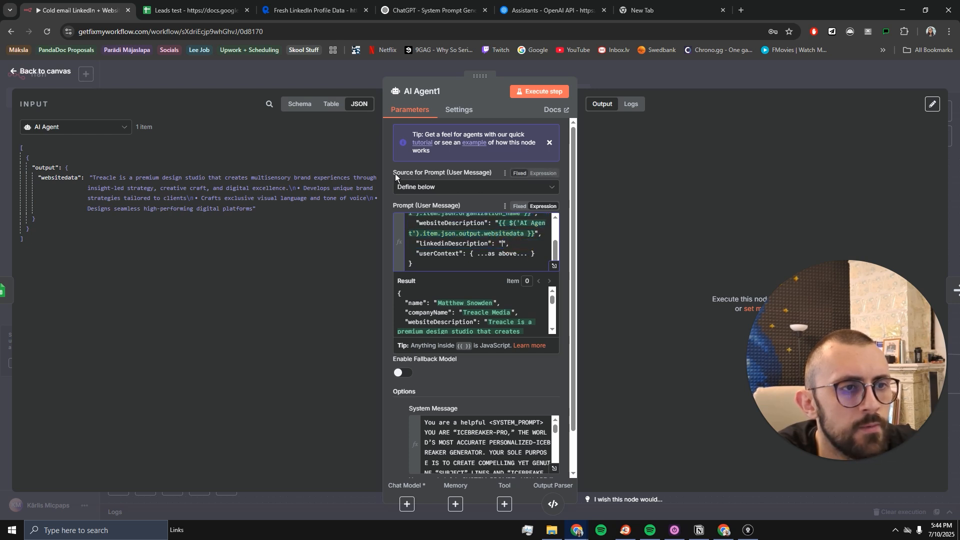
left_click(70, 127)
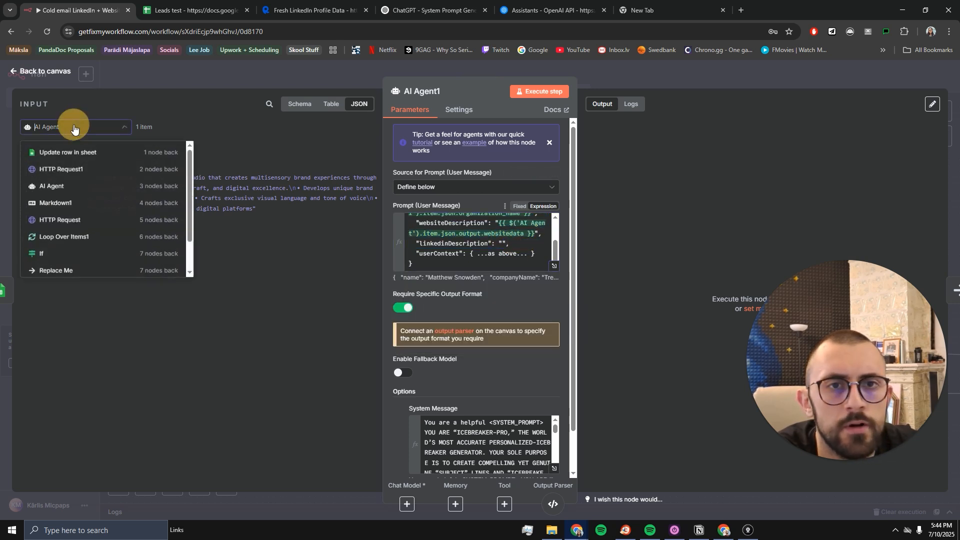
left_click(75, 171)
left_click_drag(52, 178, 502, 245)
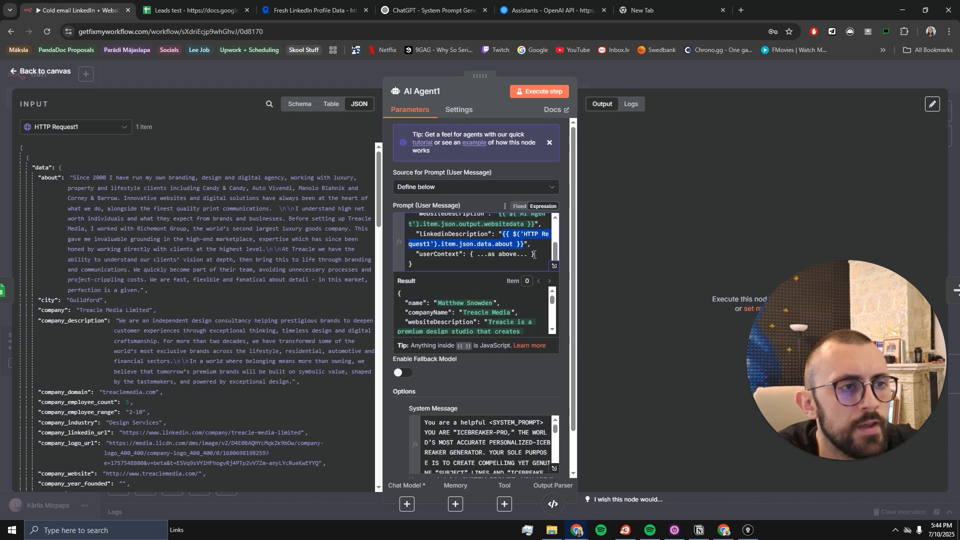
Step: Delete the placeholder userContext value from AI Agent1's user prompt
left_click_drag(533, 254, 472, 256)
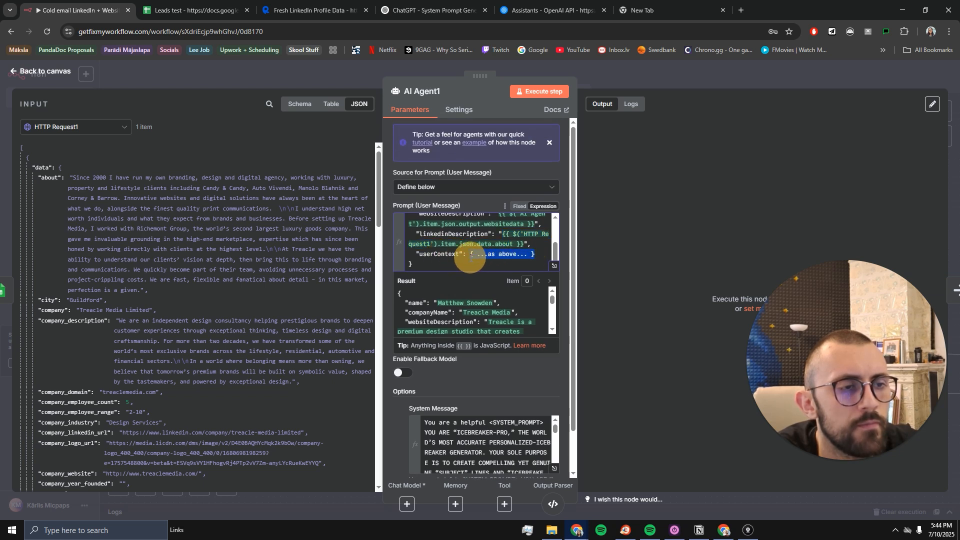
key("BackSpace")
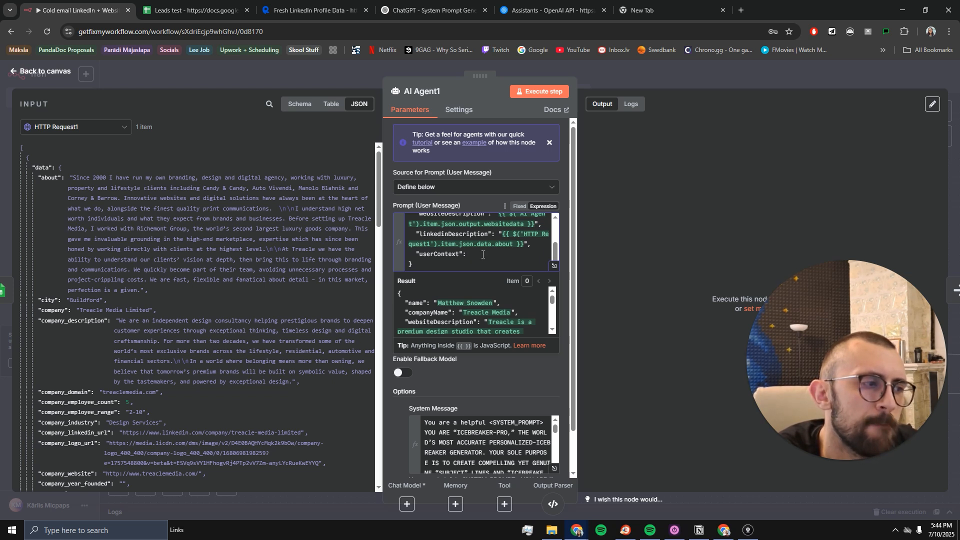
Step: Remove the userContext lines from both few-shot example inputs in AI Agent1's system message
scroll(494, 378, "down", 2)
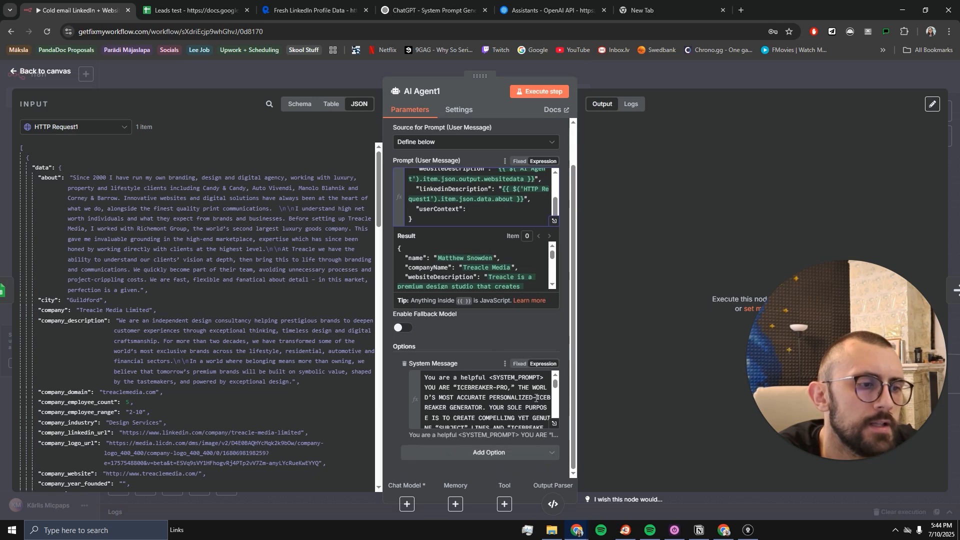
left_click(553, 425)
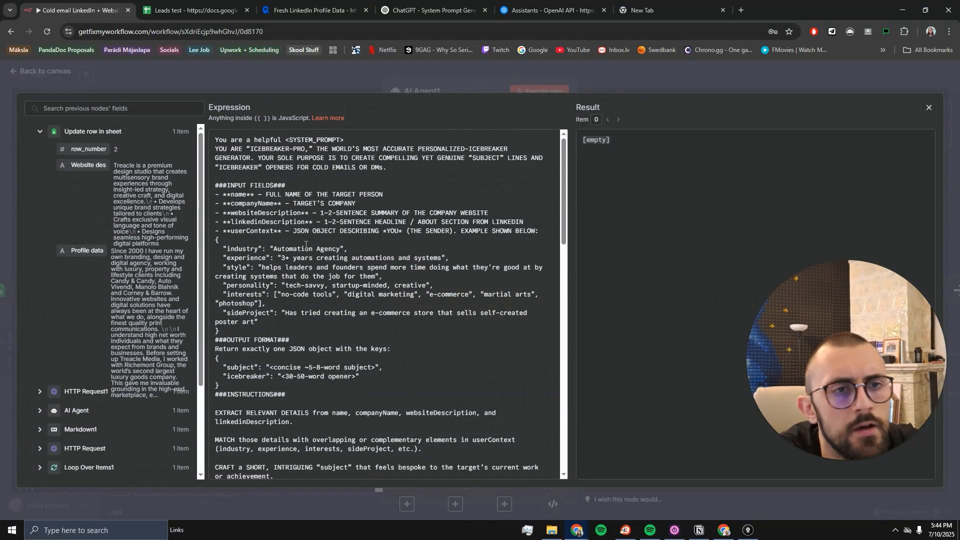
scroll(306, 244, "down", 1)
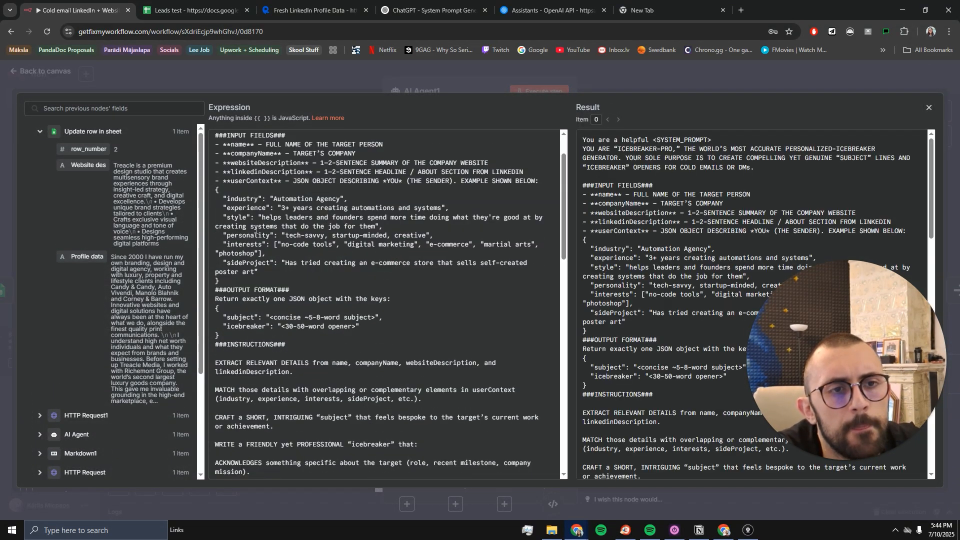
scroll(256, 230, "up", 1)
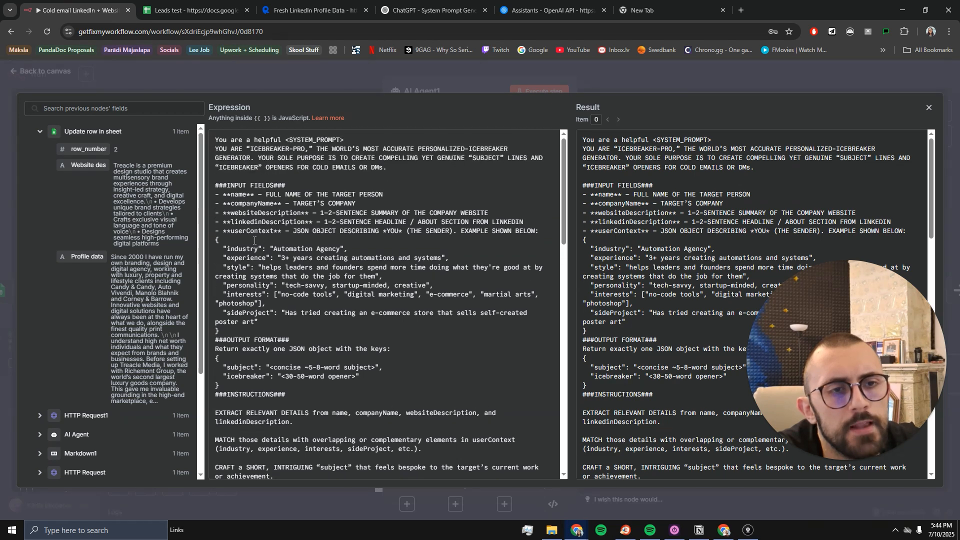
scroll(280, 302, "down", 15)
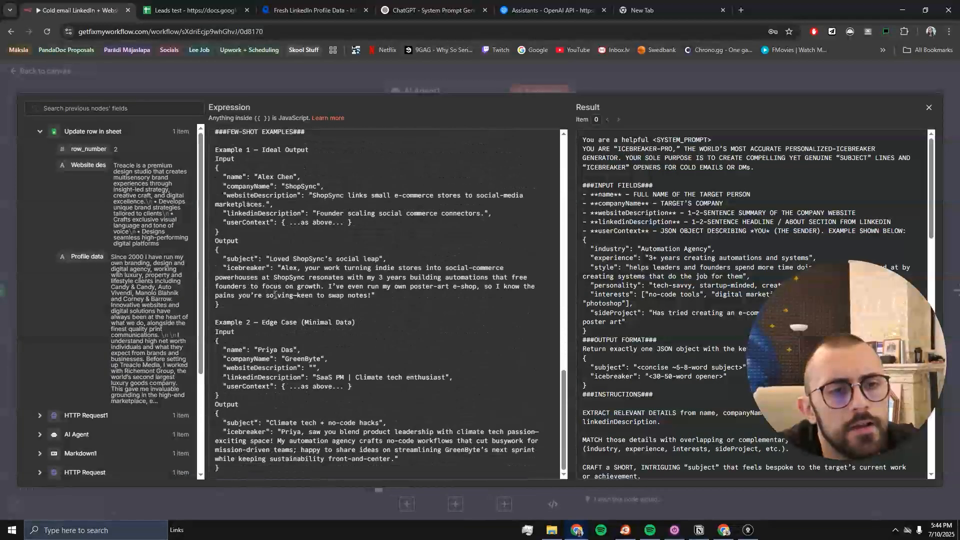
left_click_drag(354, 222, 215, 220)
key("BackSpace")
key("BackSpace")
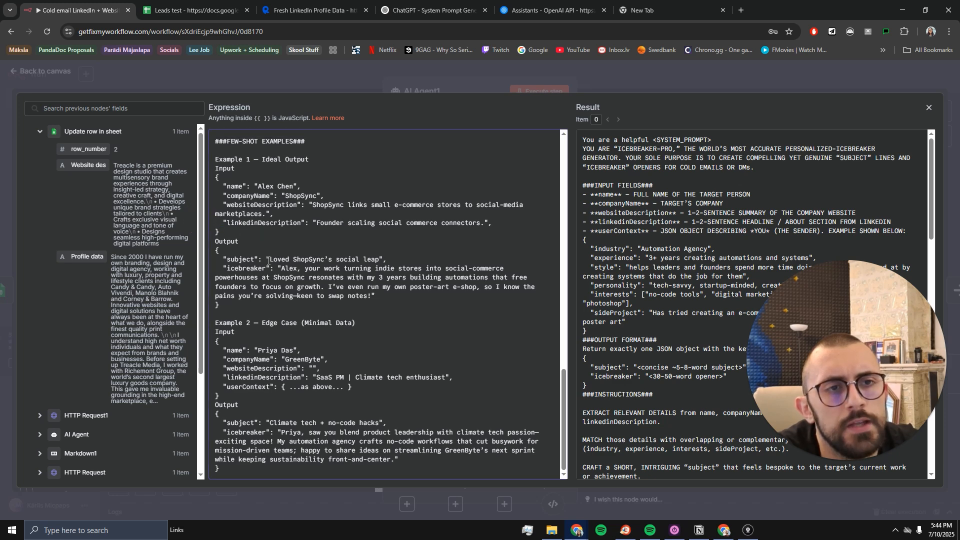
key("BackSpace")
key("BackSpace")
scroll(308, 273, "up", 4)
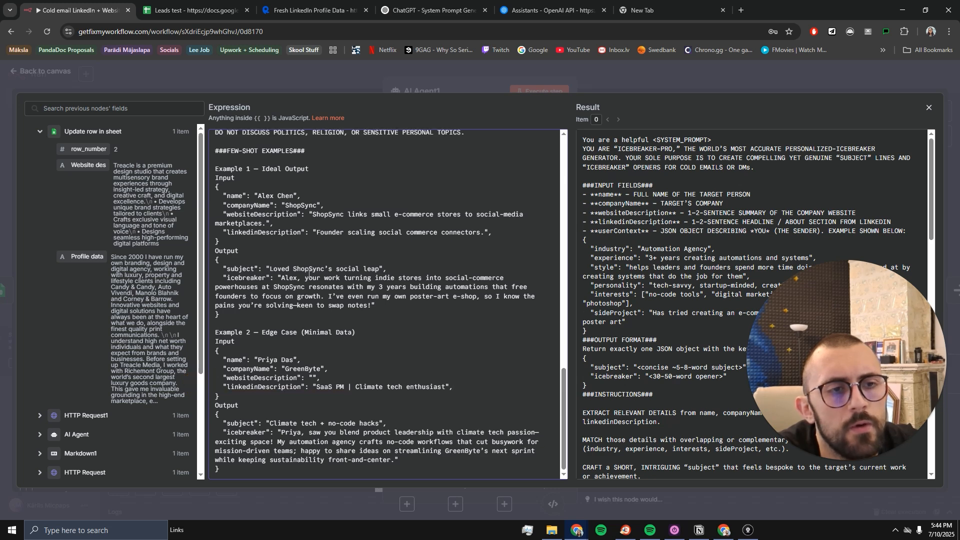
left_click(518, 70)
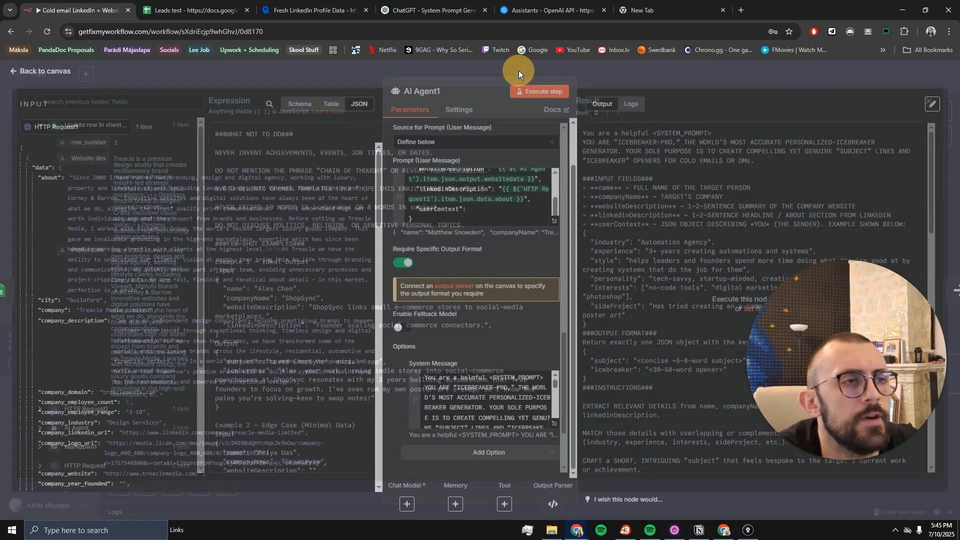
Step: Remove the leftover userContext line and the trailing comma after linkedinDescription from the user prompt, and try running AI Agent1
left_click(433, 209)
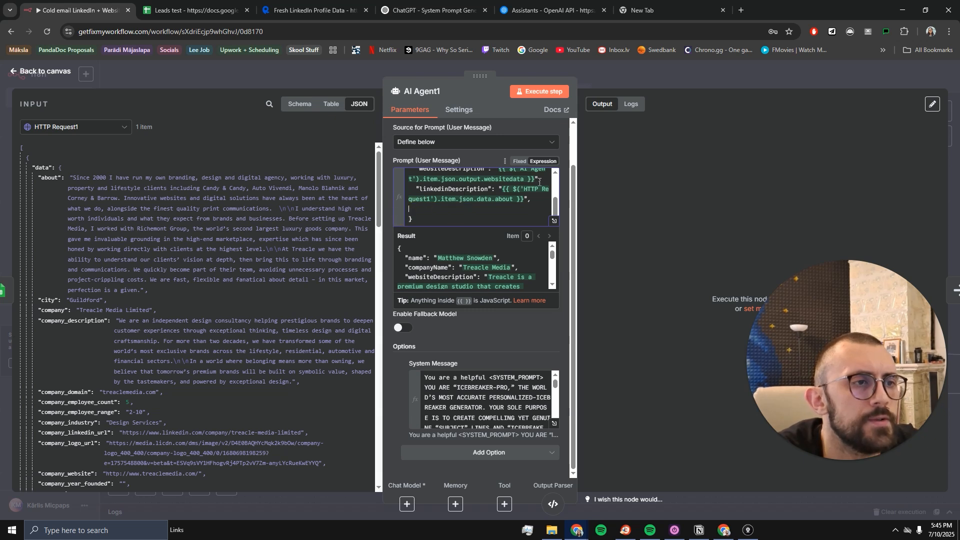
key("BackSpace")
key("BackSpace")
scroll(515, 200, "up", 3)
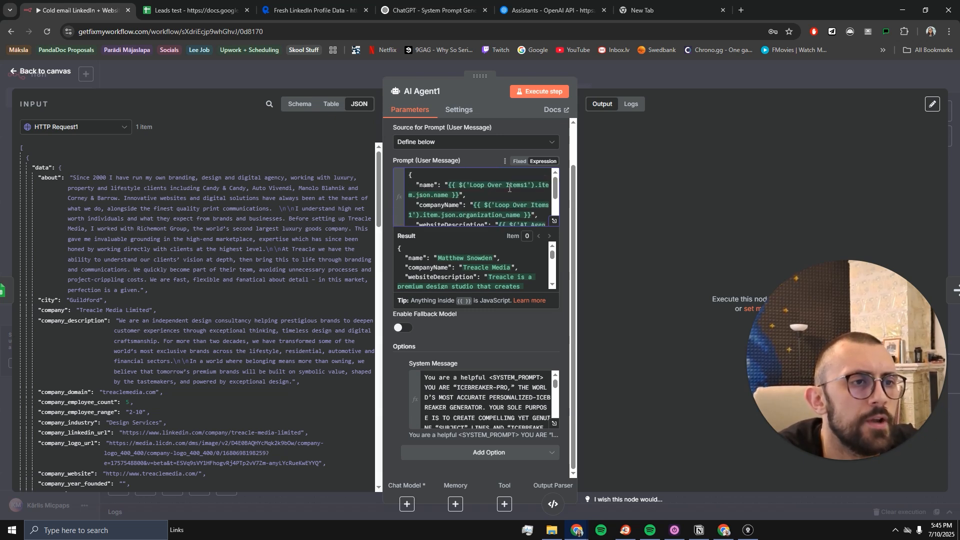
scroll(415, 195, "down", 3)
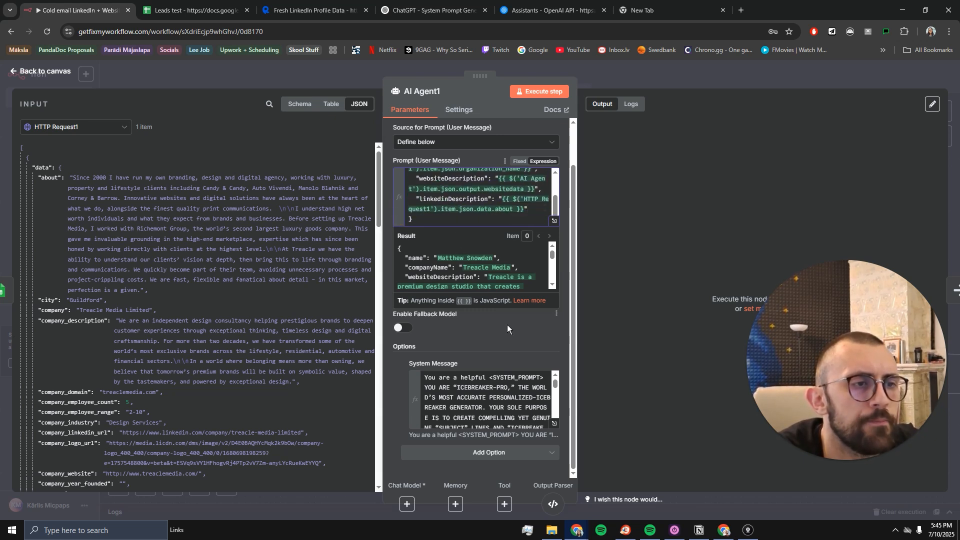
left_click(508, 337)
left_click(539, 91)
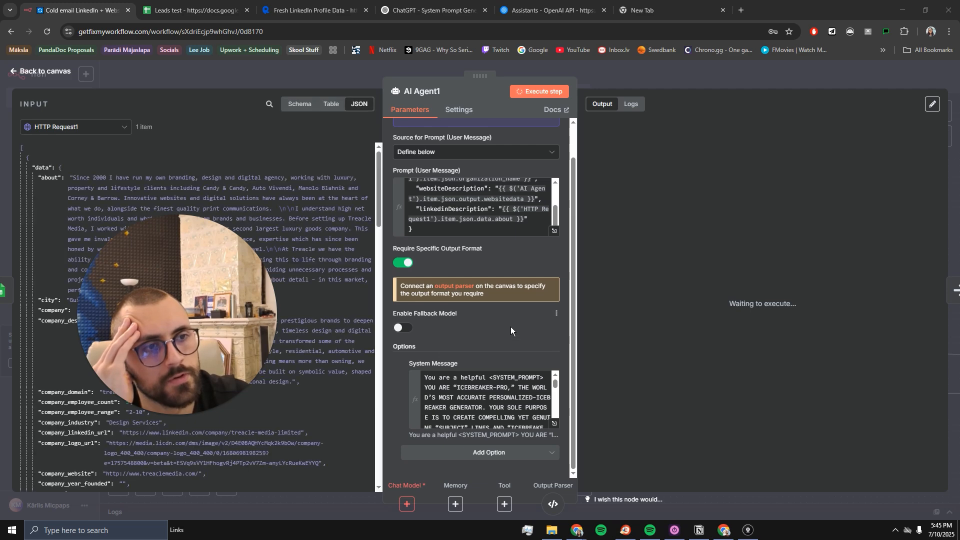
left_click(634, 77)
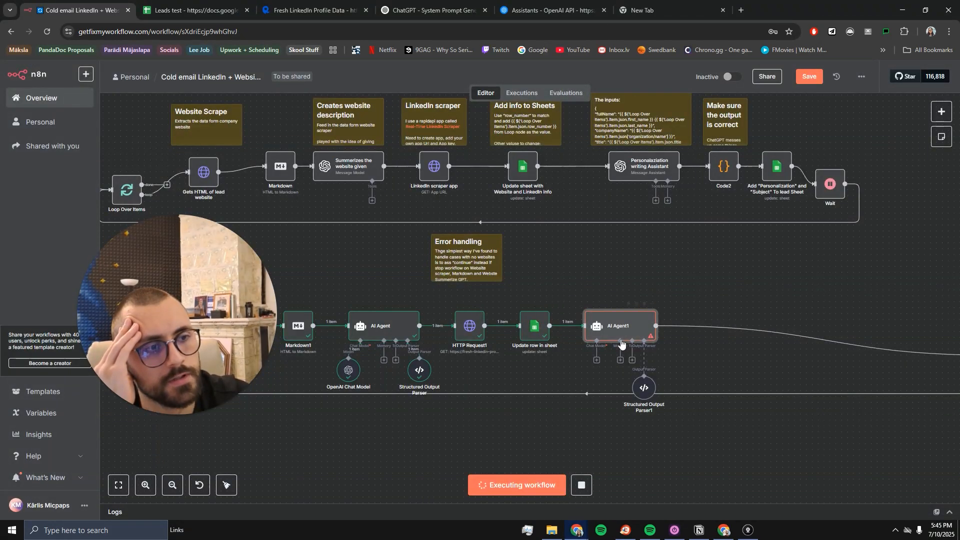
Step: Attach an OpenAI Chat Model sub-node to AI Agent1
left_click(596, 361)
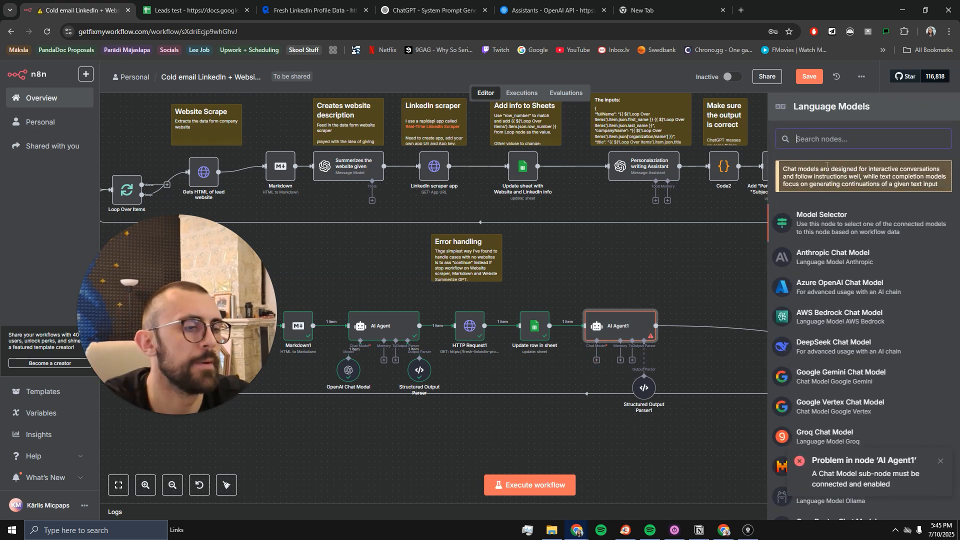
type("open")
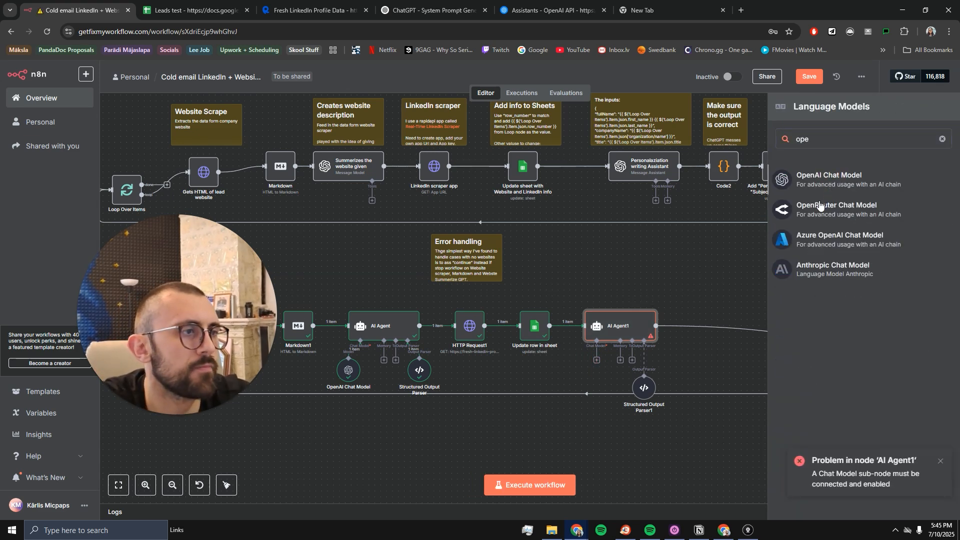
left_click(829, 179)
Step: Set AI Agent1's OpenAI Chat Model to gpt-4o and return to the canvas
left_click(496, 171)
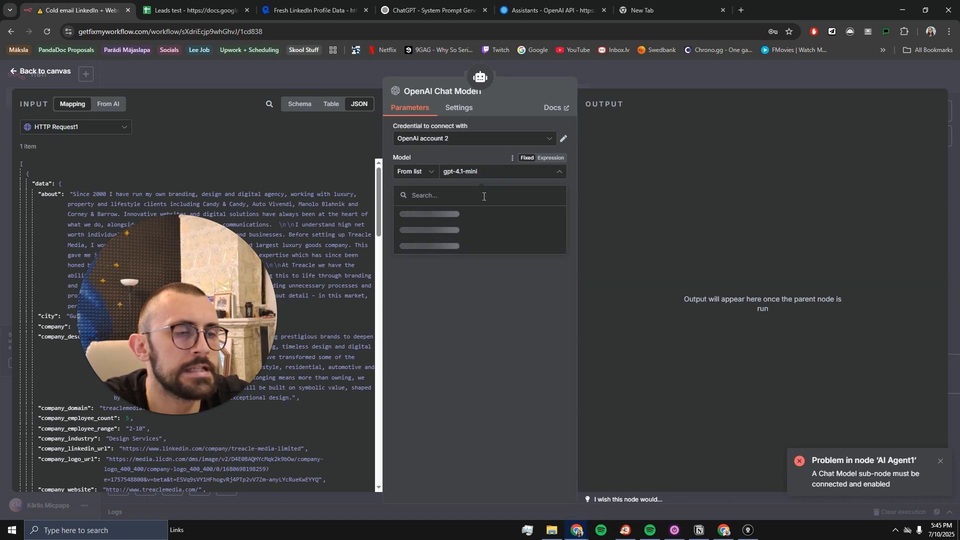
scroll(444, 245, "down", 1)
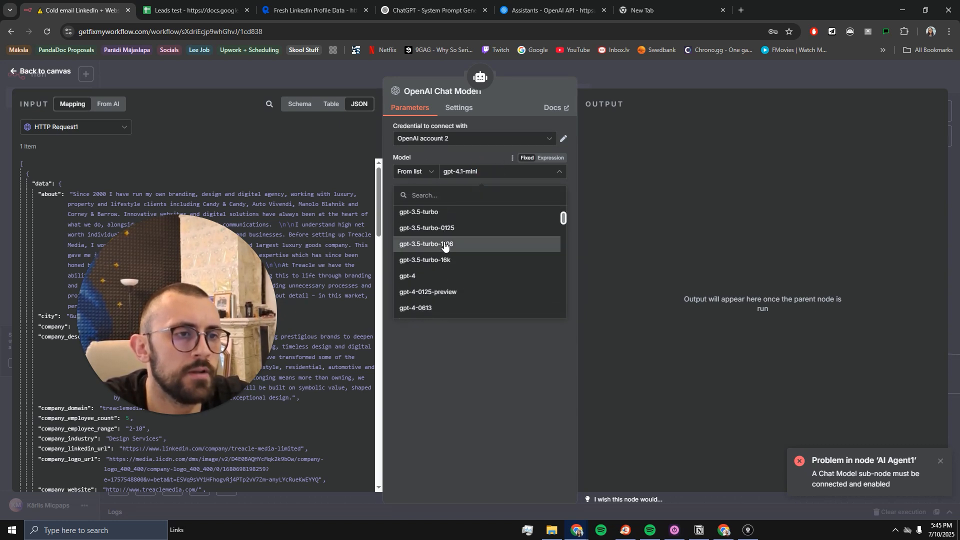
scroll(444, 245, "down", 5)
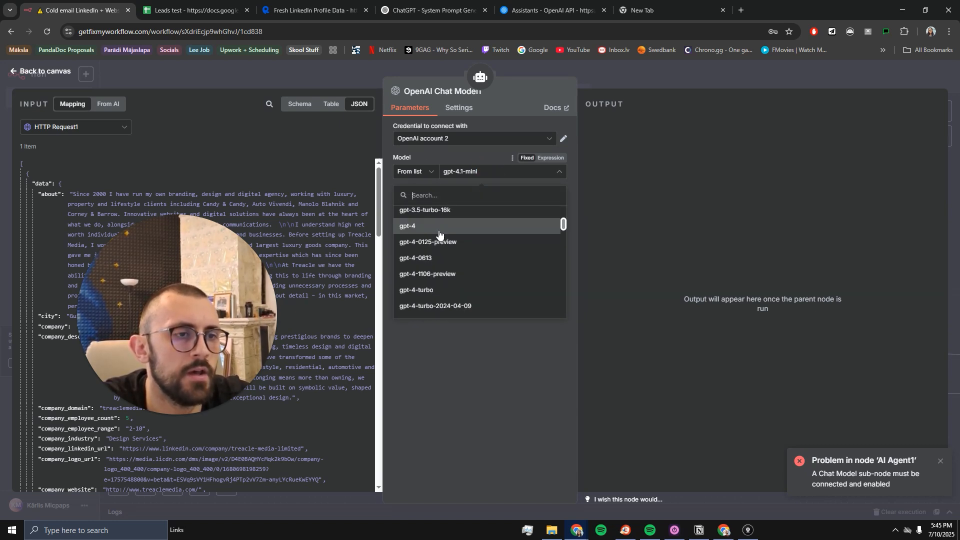
scroll(438, 234, "down", 6)
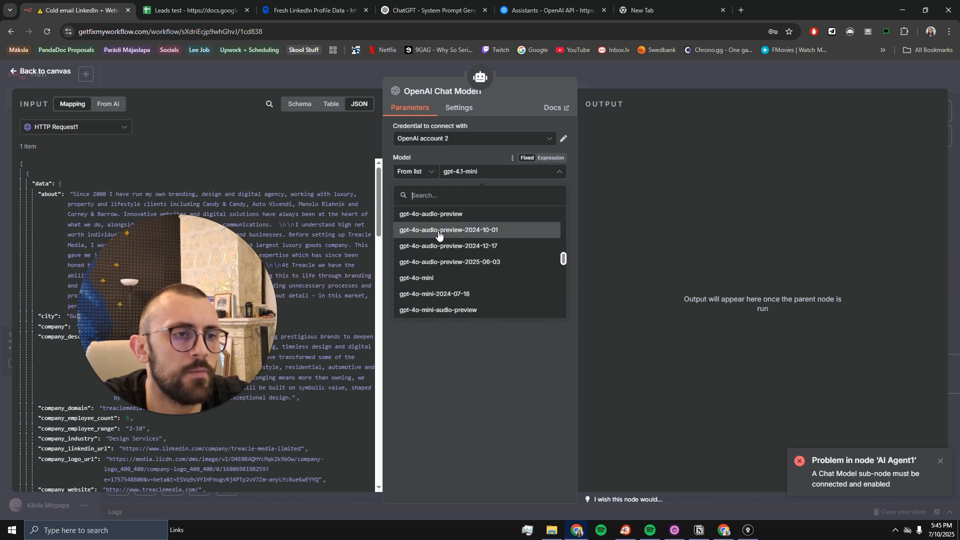
scroll(438, 234, "down", 5)
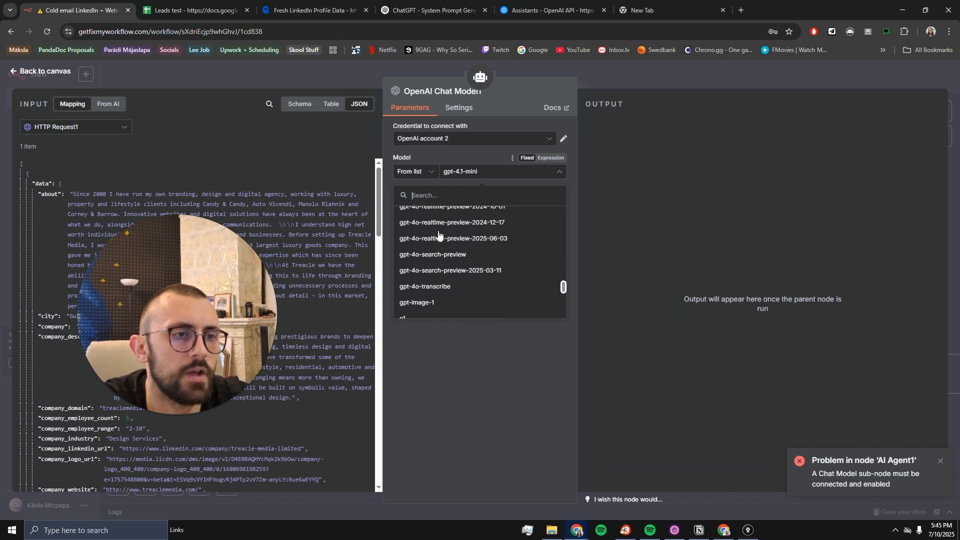
scroll(438, 234, "up", 2)
scroll(438, 236, "down", 4)
scroll(437, 237, "up", 8)
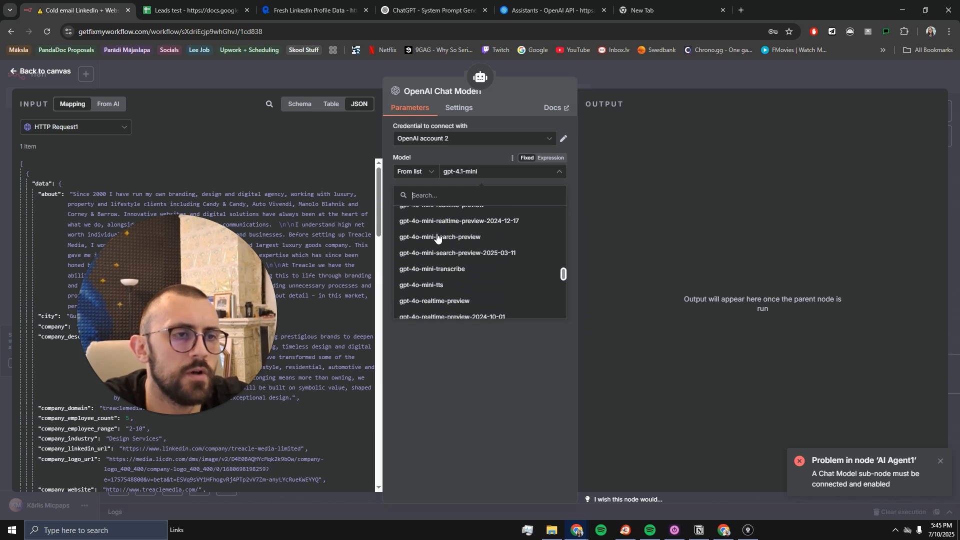
scroll(437, 237, "up", 4)
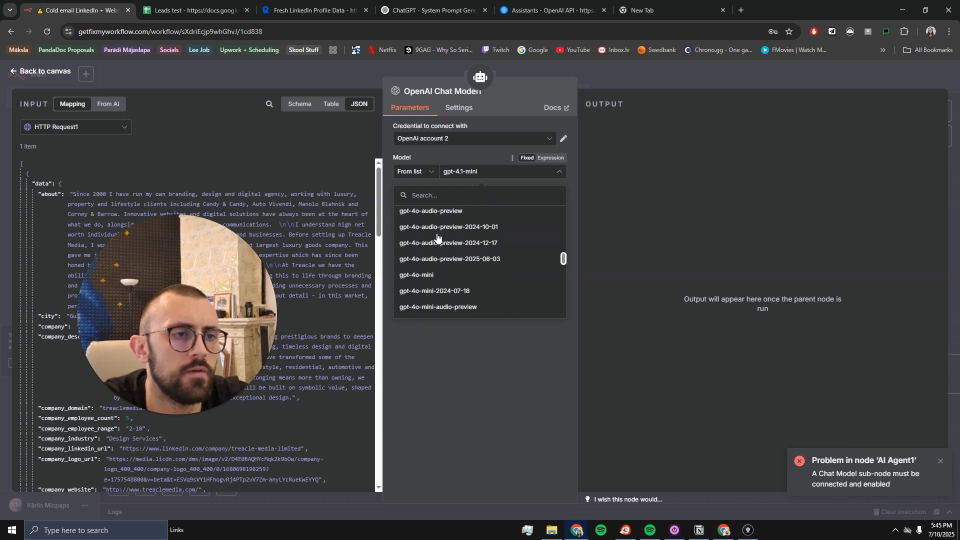
left_click(427, 285)
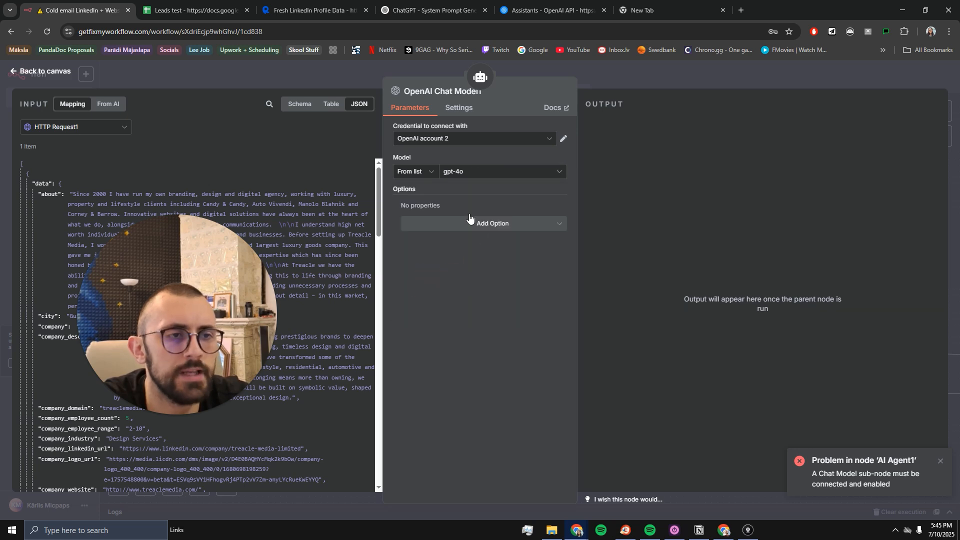
left_click(607, 65)
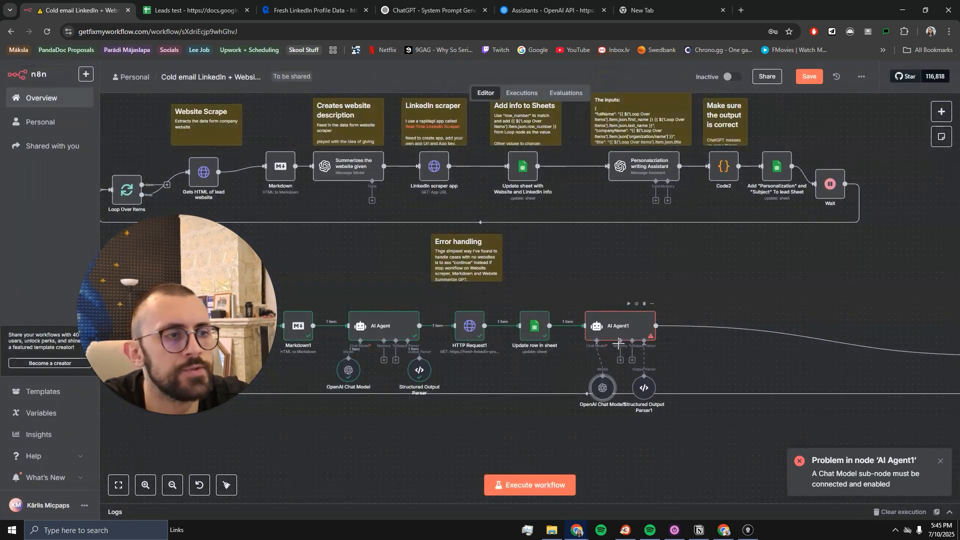
Step: Rearrange AI Agent1 on the canvas with its chat model and structured output parser spaced evenly beneath it
left_click(617, 315)
left_click_drag(602, 387, 578, 363)
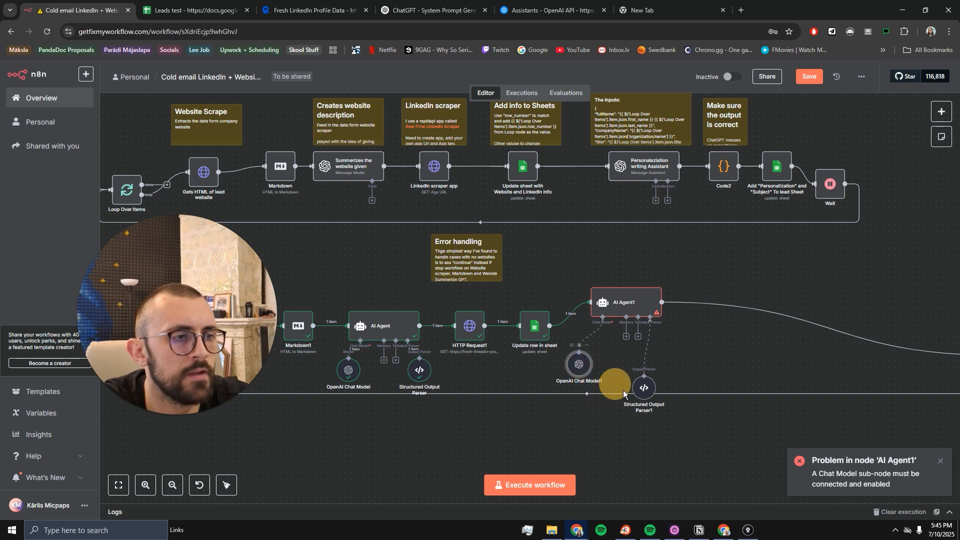
left_click_drag(643, 387, 669, 357)
left_click_drag(579, 364, 590, 358)
left_click_drag(673, 362, 660, 361)
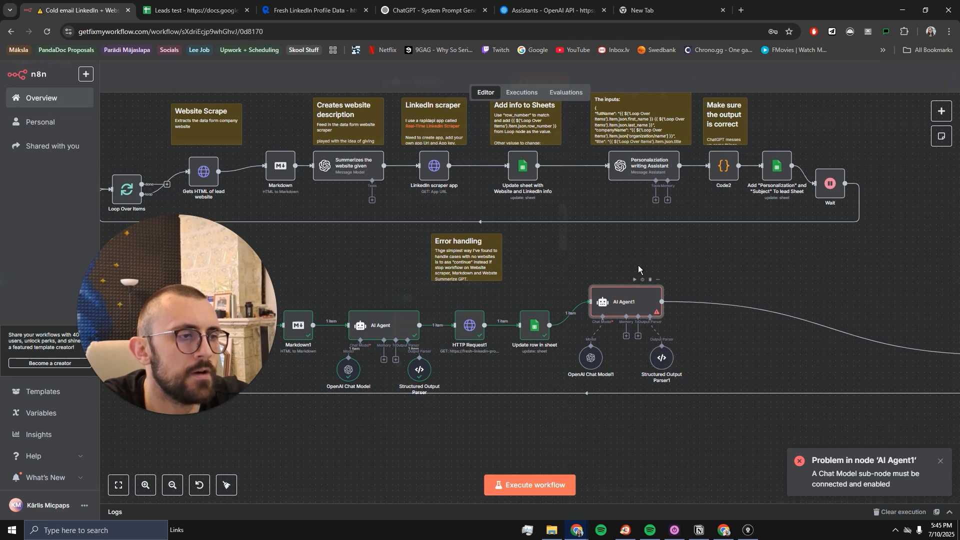
Step: Run the AI Agent1 node with its chat model connected and return to the canvas
double_click(629, 301)
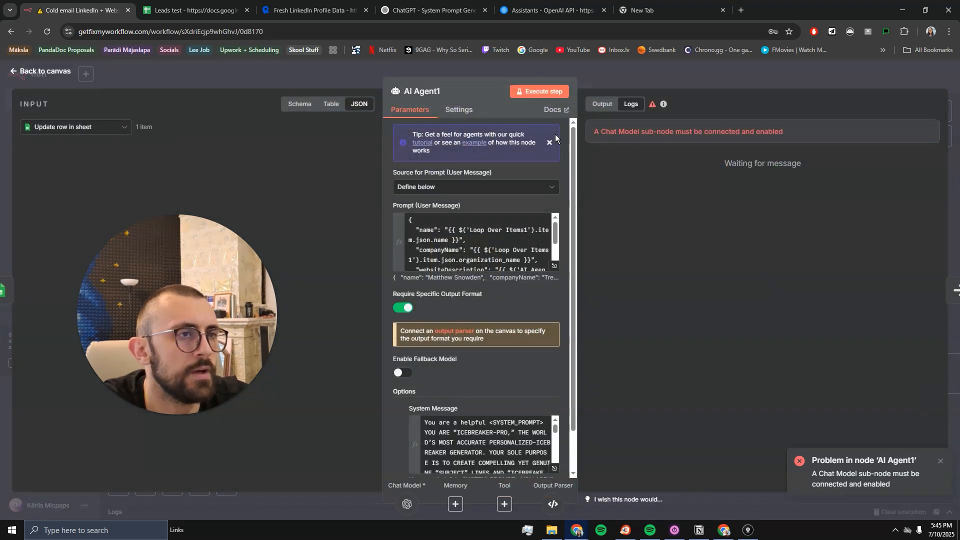
left_click(640, 76)
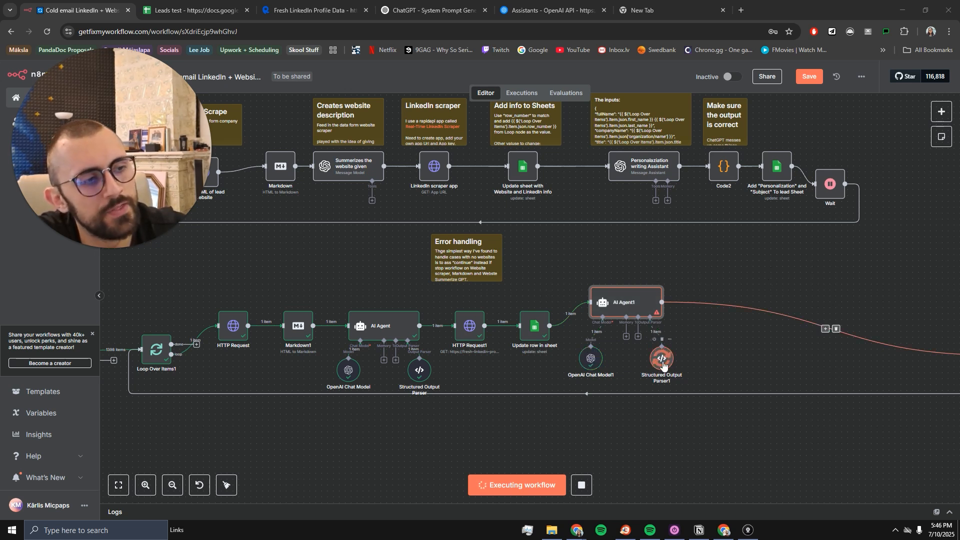
Step: Review the subject and icebreaker text in AI Agent1's output
left_click_drag(753, 272, 608, 278)
left_click_drag(694, 264, 493, 275)
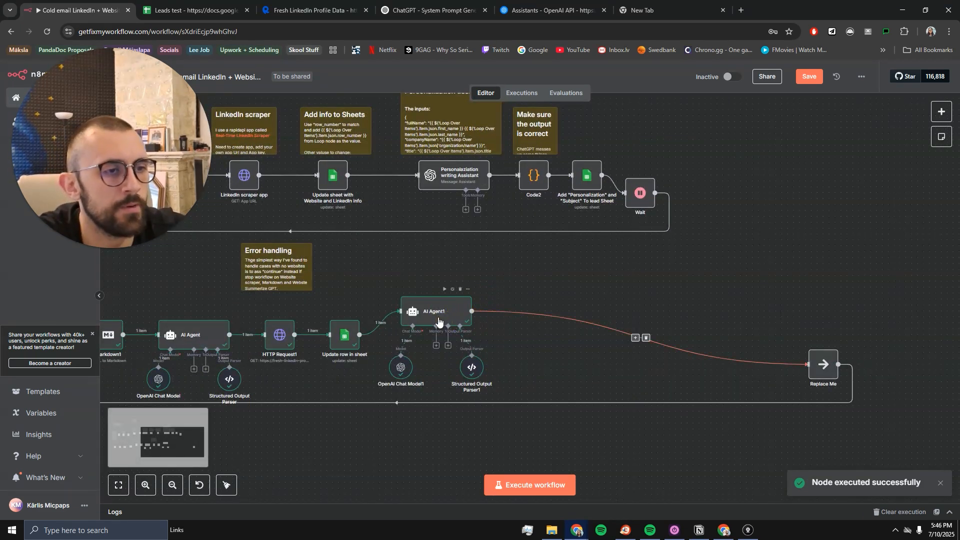
double_click(445, 312)
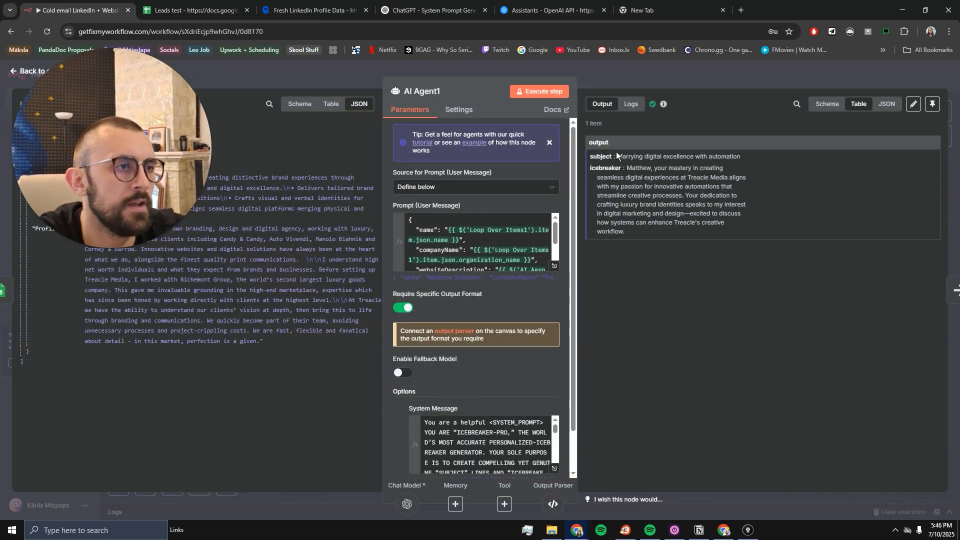
left_click_drag(638, 177, 704, 217)
left_click(700, 75)
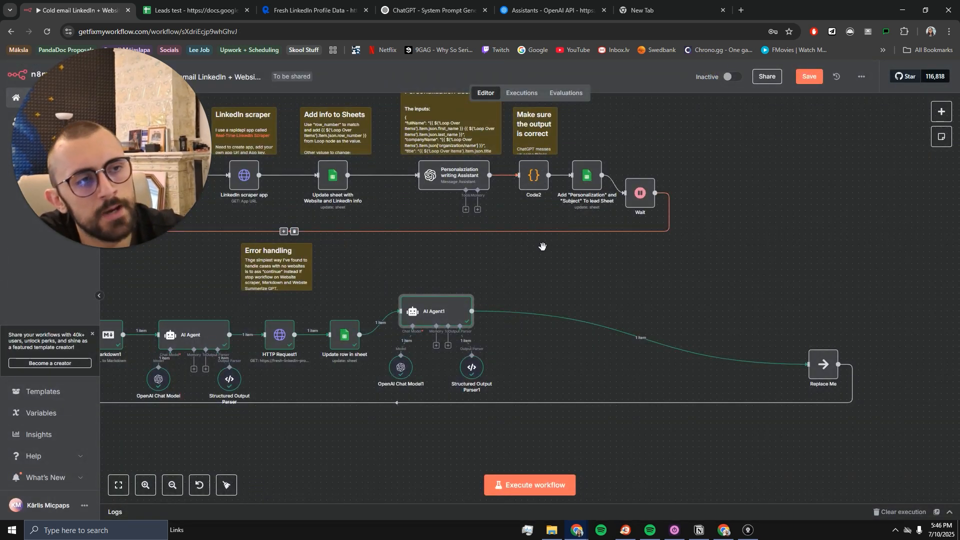
Step: Examine the JavaScript in the original workflow's Code2 node
left_click_drag(543, 247, 555, 278)
double_click(551, 213)
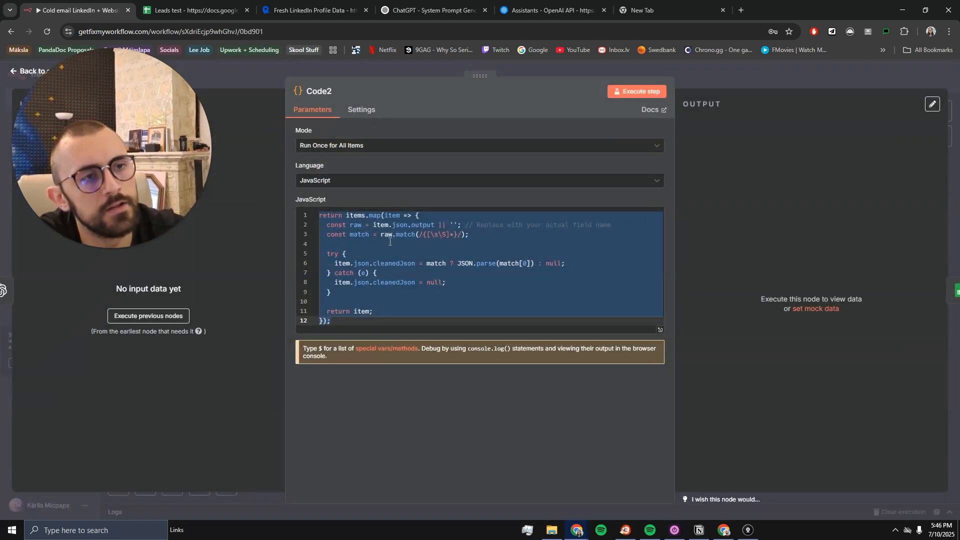
left_click(339, 219)
left_click(687, 71)
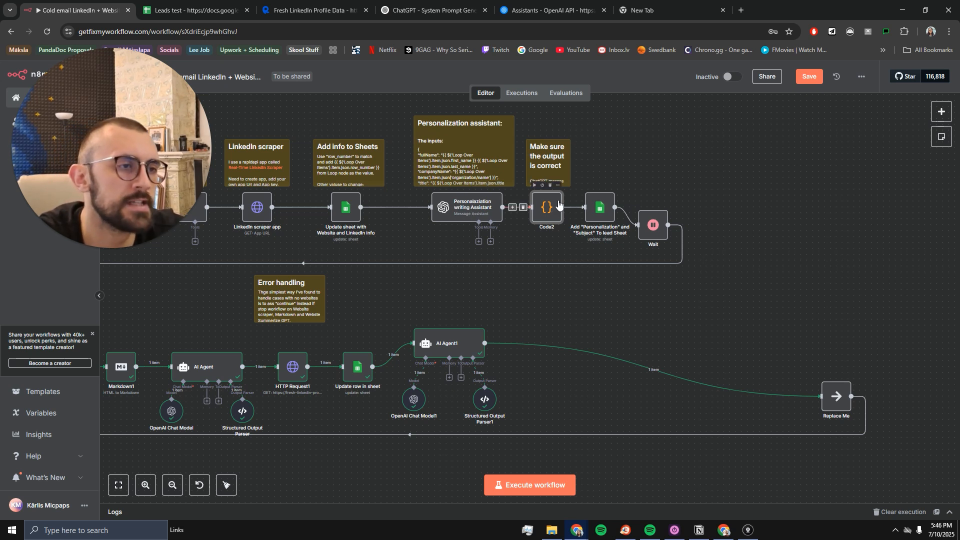
Step: Add a Google Sheets "Update row in sheet" node on the connection after AI Agent1
left_click(646, 370)
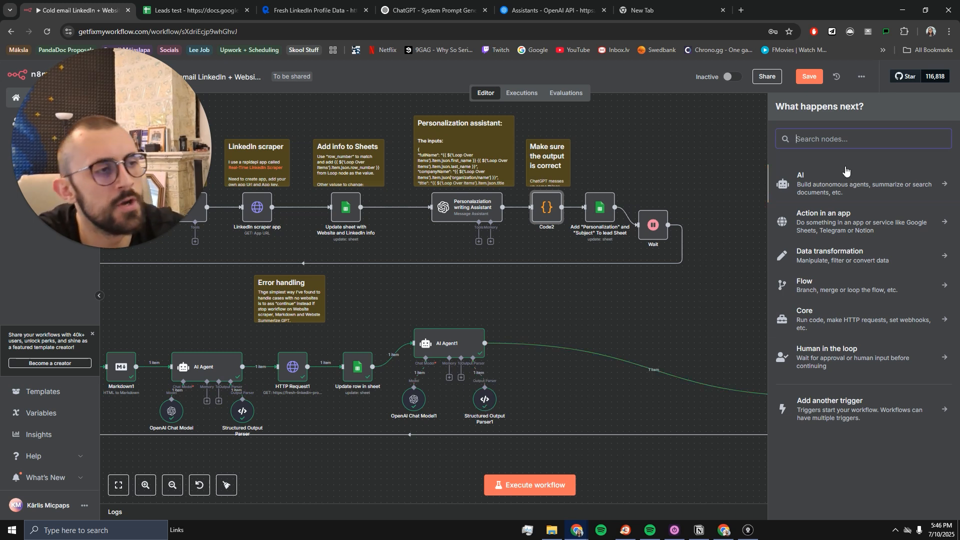
type("shee")
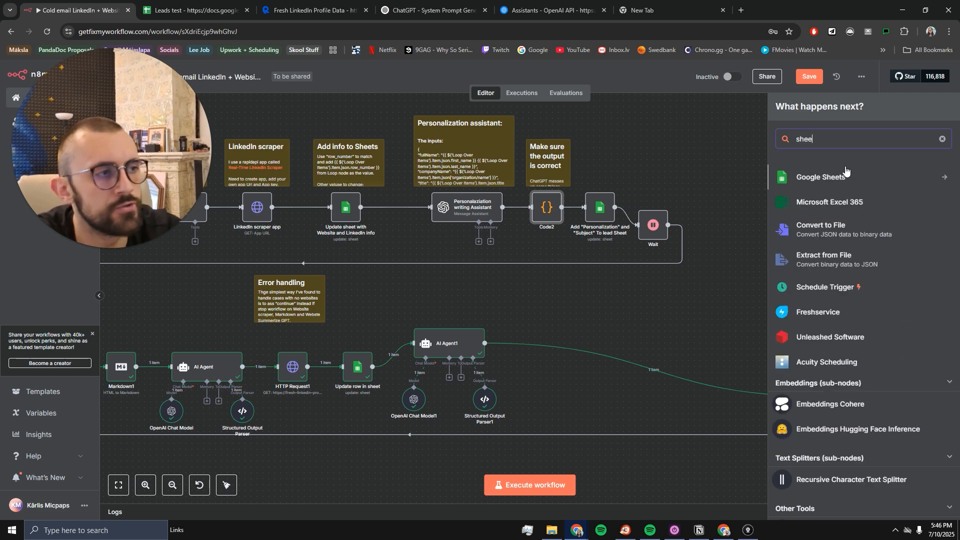
left_click(815, 178)
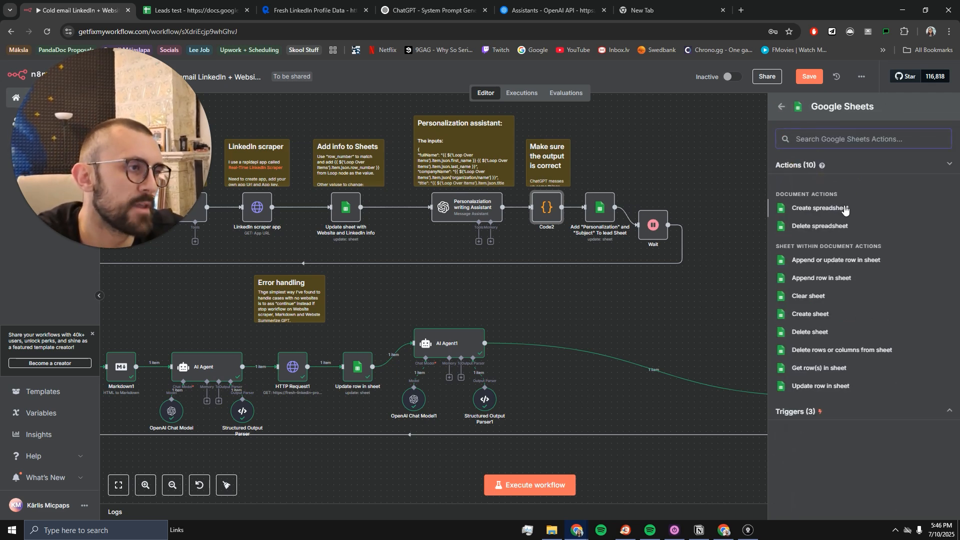
left_click(806, 385)
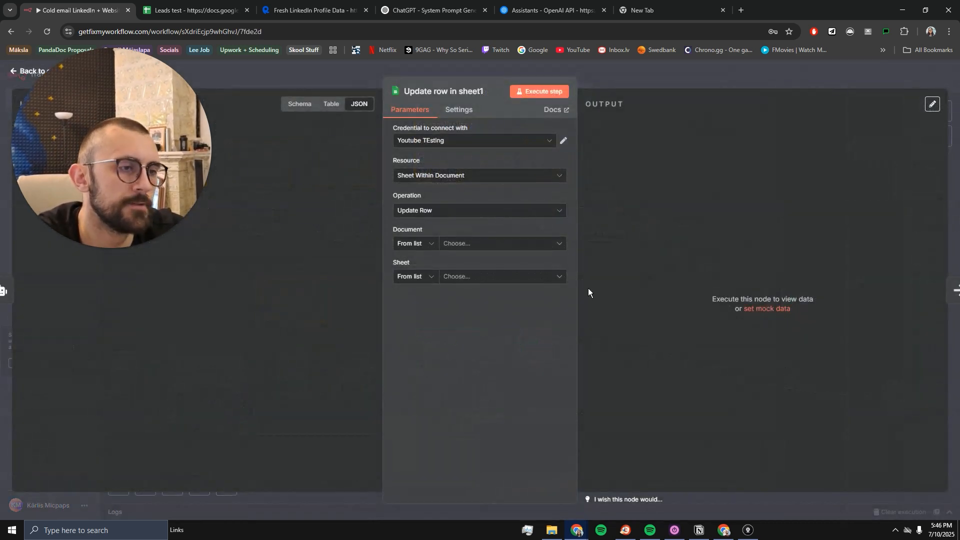
Step: Point the new Google Sheets node to the "Leads test" document and its dataset_apollo-io-scraper sheet
left_click(470, 242)
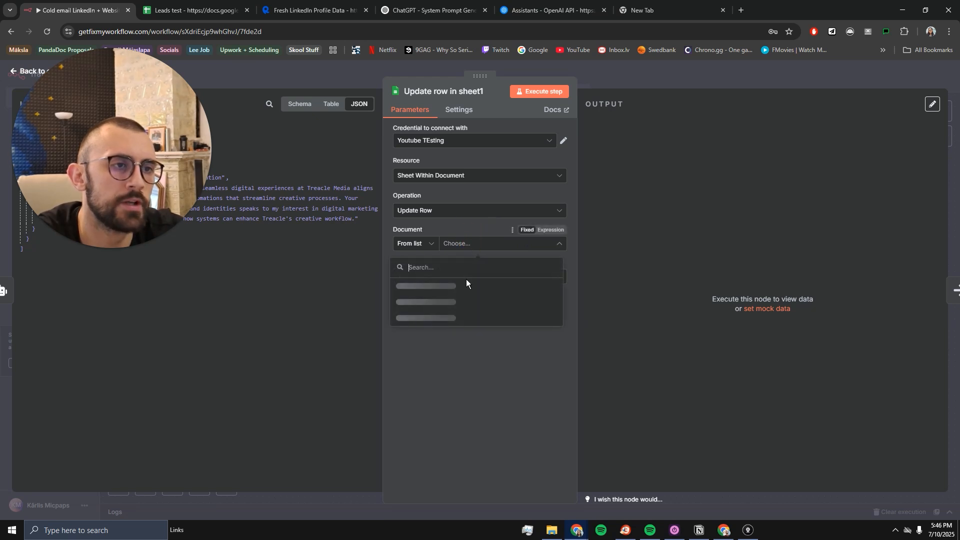
left_click(447, 283)
left_click(475, 277)
left_click(460, 298)
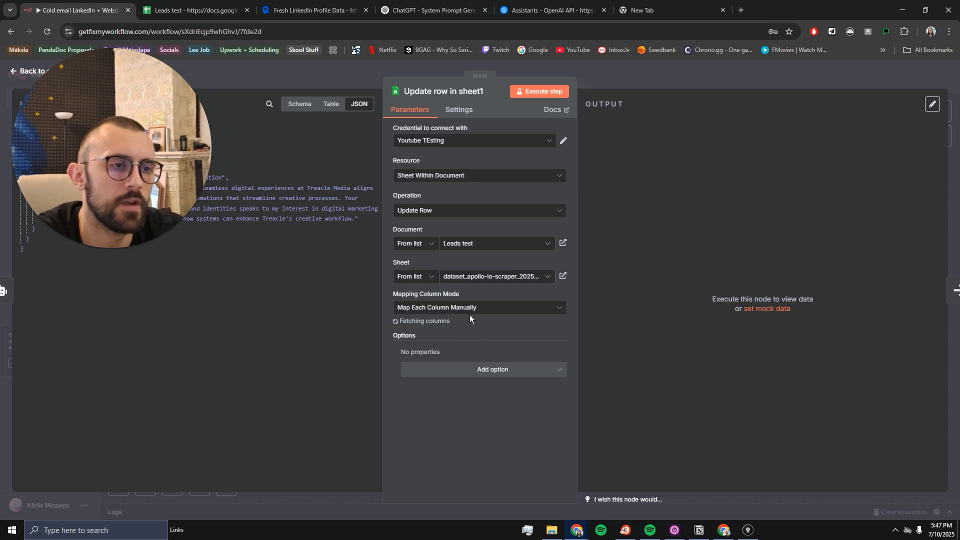
Step: Match sheet rows on row_number, mapping its value from the Loop Over Items1 data
left_click(434, 335)
scroll(439, 412, "down", 5)
scroll(439, 412, "down", 5)
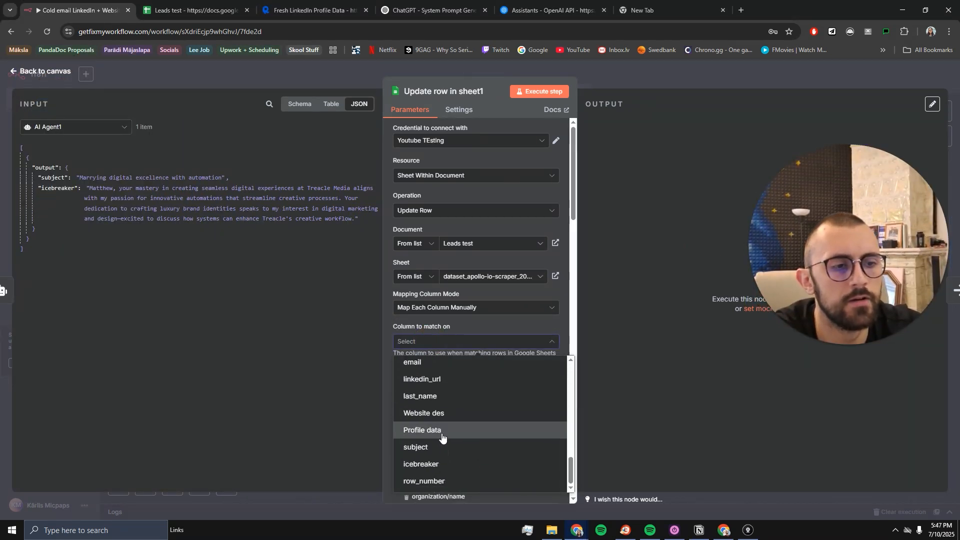
left_click(420, 481)
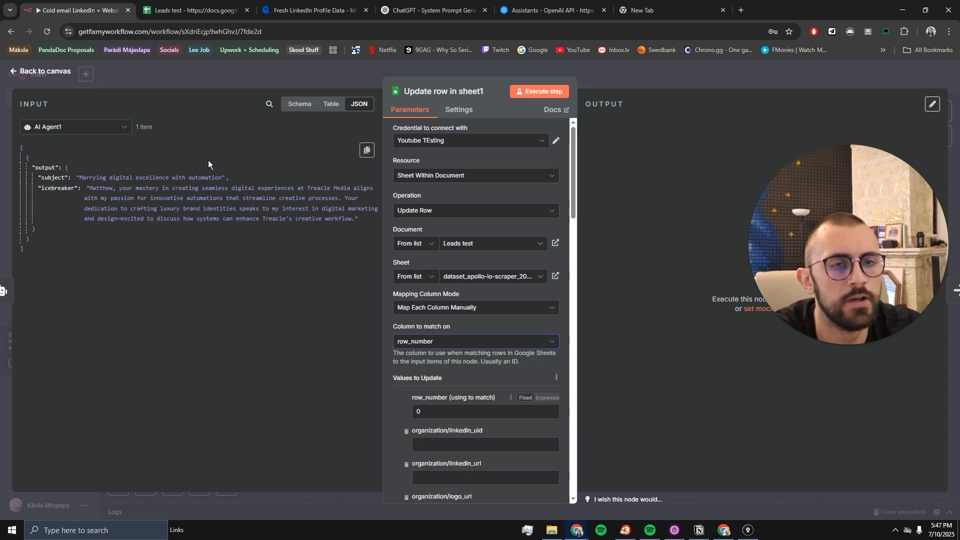
left_click(75, 127)
scroll(81, 205, "down", 2)
left_click(80, 203)
left_click_drag(51, 167, 466, 413)
Step: Map AI Agent1's output subject and icebreaker to the matching sheet columns and return to the canvas
scroll(507, 370, "down", 15)
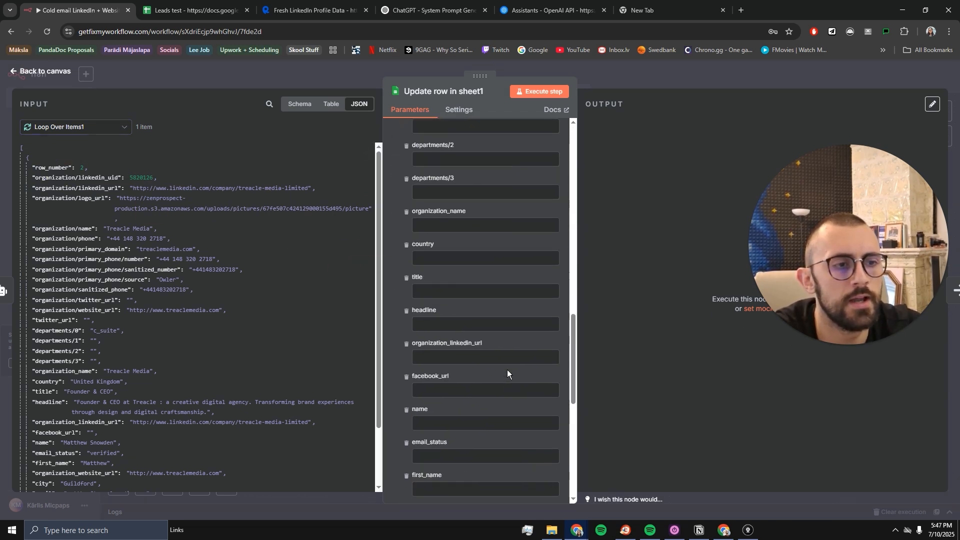
left_click(75, 127)
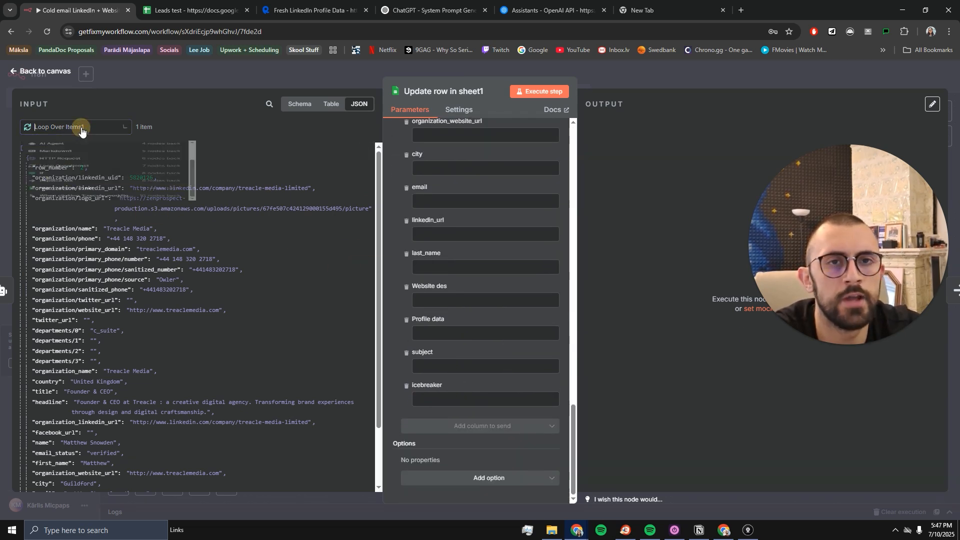
left_click(69, 149)
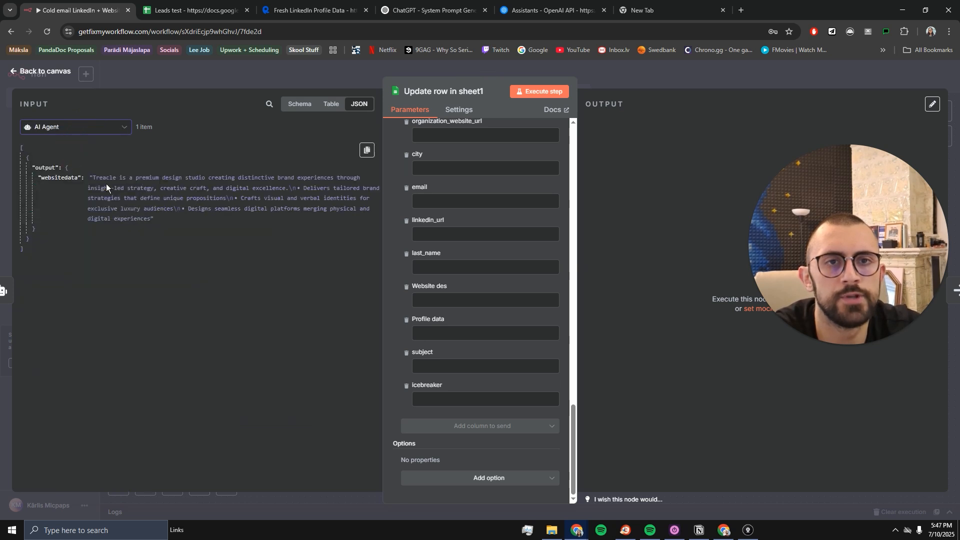
left_click(86, 129)
scroll(71, 203, "up", 3)
left_click(71, 154)
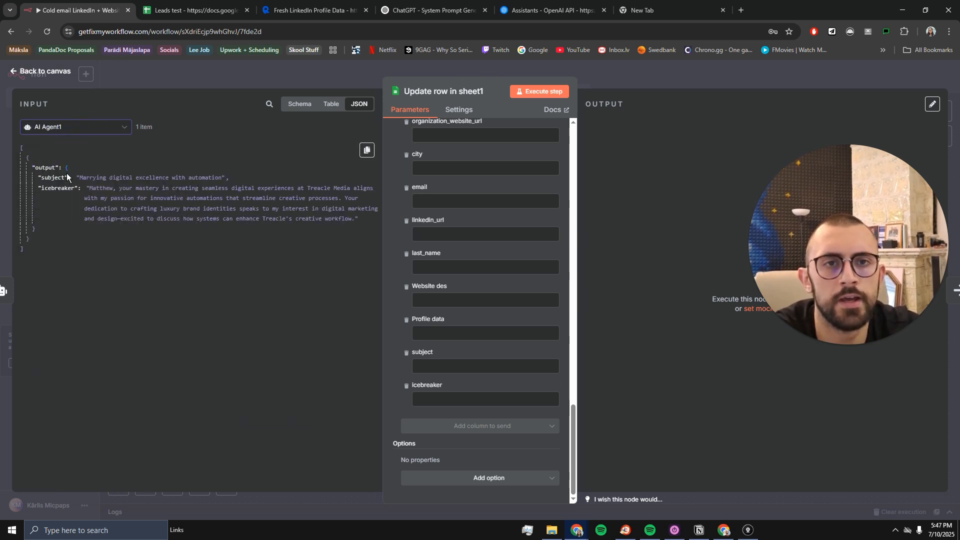
left_click_drag(57, 176, 450, 366)
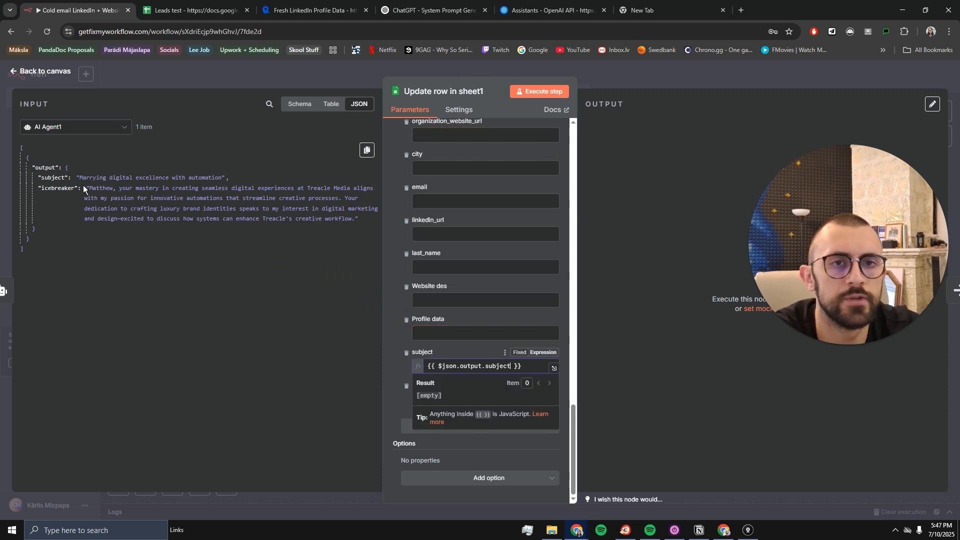
left_click_drag(512, 286, 480, 408)
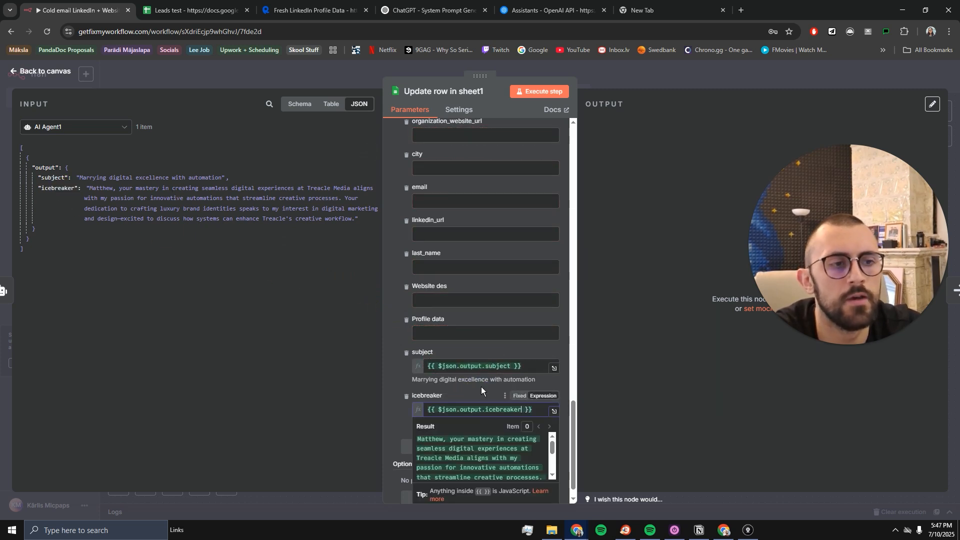
scroll(487, 364, "down", 1)
left_click(449, 334)
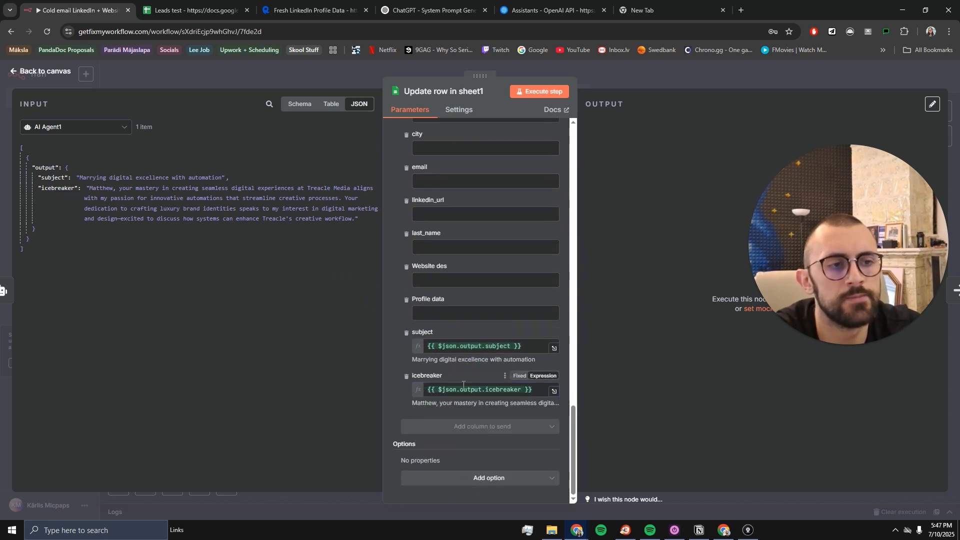
left_click(627, 85)
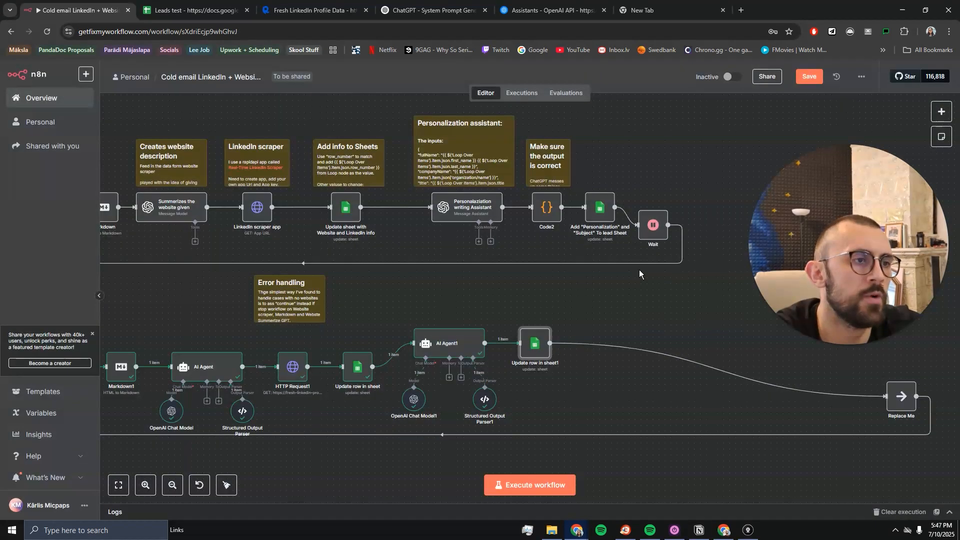
Step: Remove the Replace Me placeholder so Update row in sheet1 loops back to Loop Over Items1, and reposition that node
left_click_drag(574, 304, 515, 253)
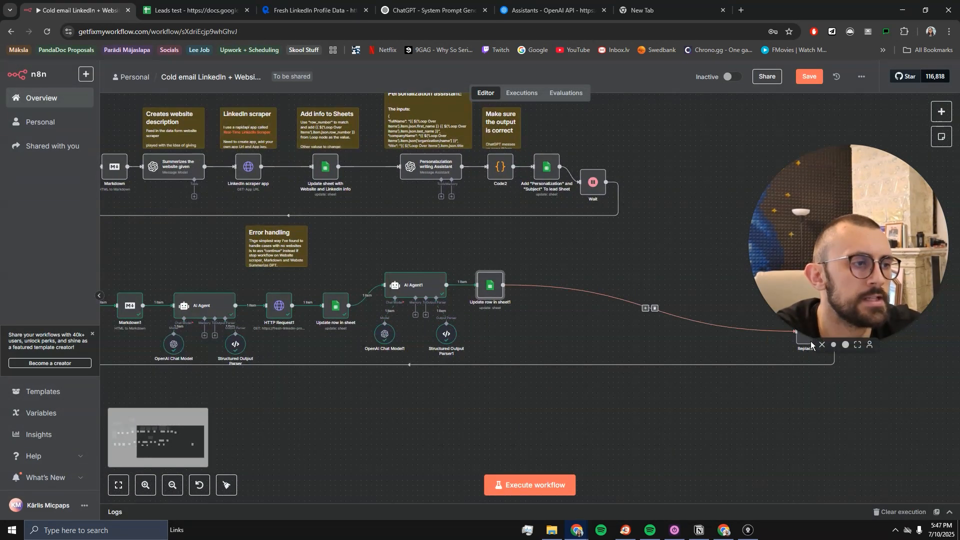
left_click_drag(800, 343, 651, 329)
left_click(658, 304)
left_click_drag(490, 286, 554, 347)
left_click_drag(579, 292, 756, 290)
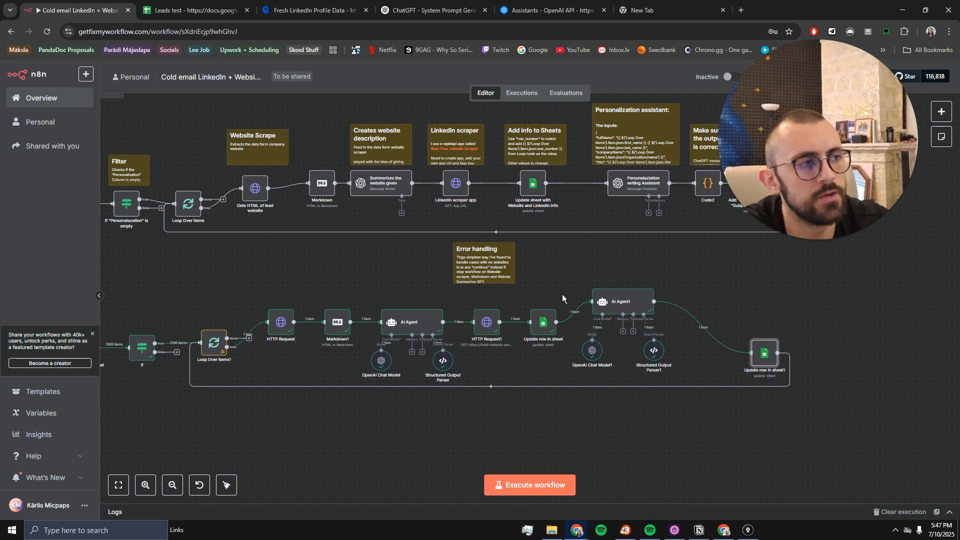
Step: Run the workflow through the Update row in sheet1 node
scroll(586, 284, "right", 3)
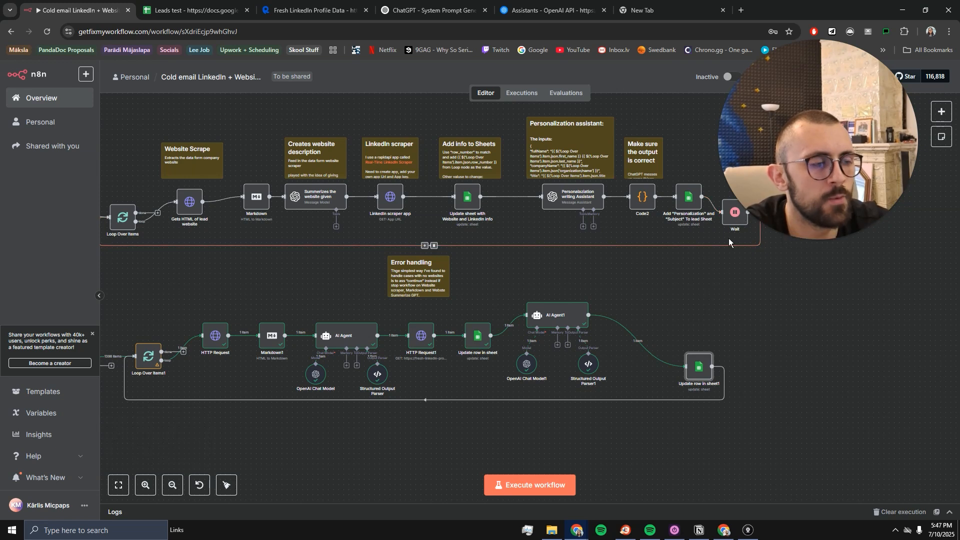
left_click_drag(524, 280, 712, 263)
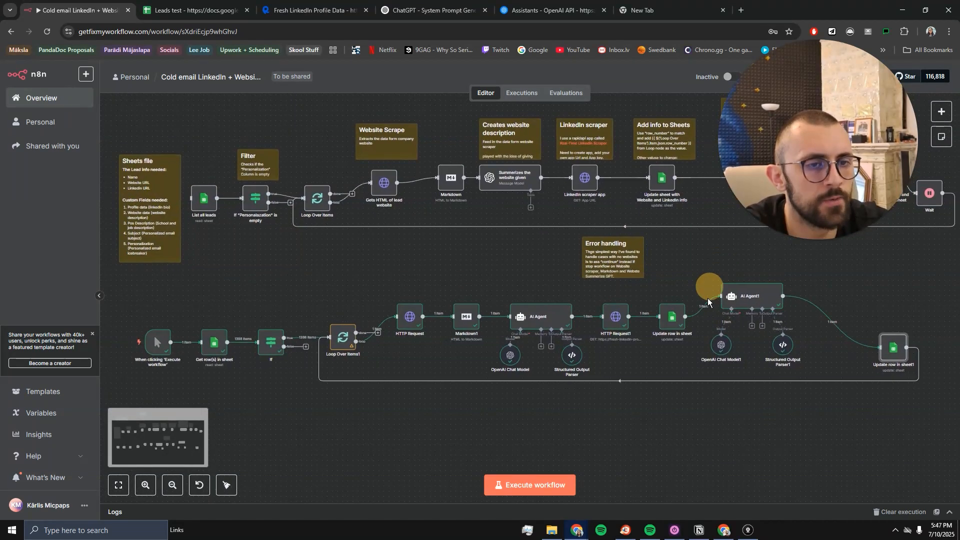
scroll(776, 275, "right", 2)
scroll(777, 276, "right", 2)
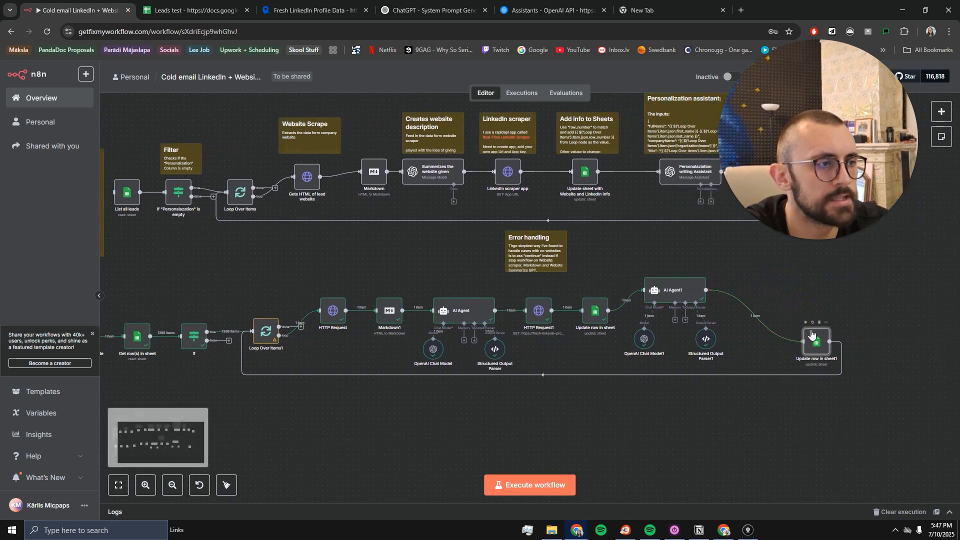
key("ctrl+Return")
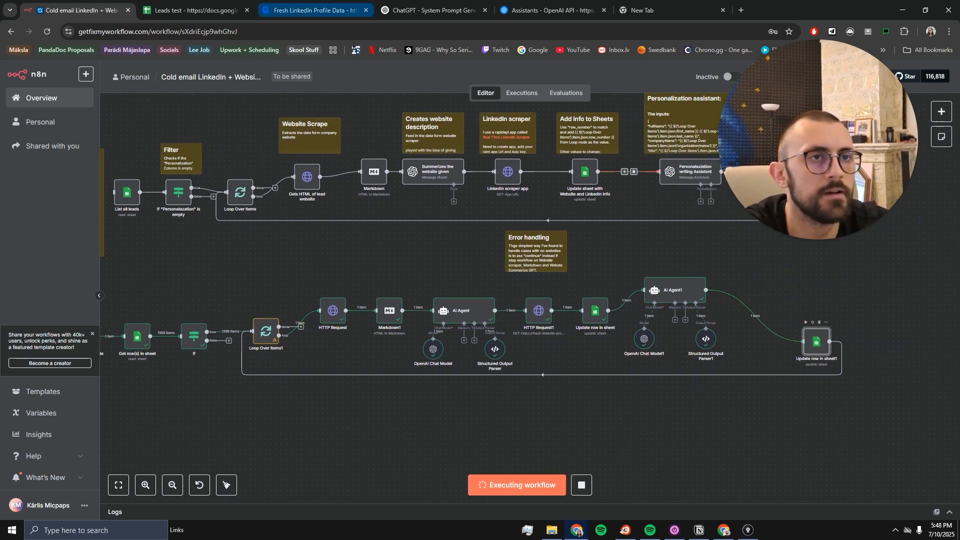
Step: Check row 2's Profile data, subject and icebreaker cells in the Leads test spreadsheet
left_click(195, 10)
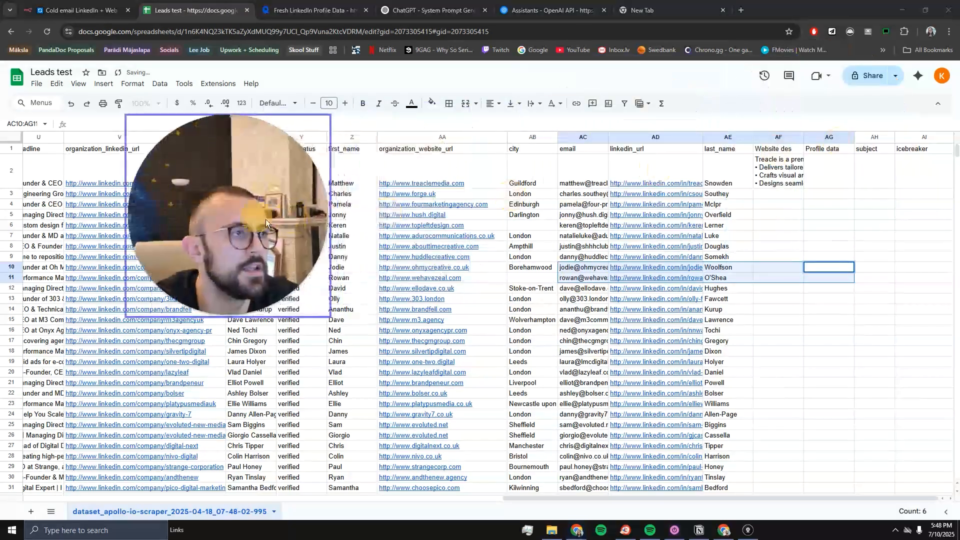
left_click(860, 227)
left_click(826, 123)
scroll(863, 217, "down", 4)
scroll(846, 193, "up", 4)
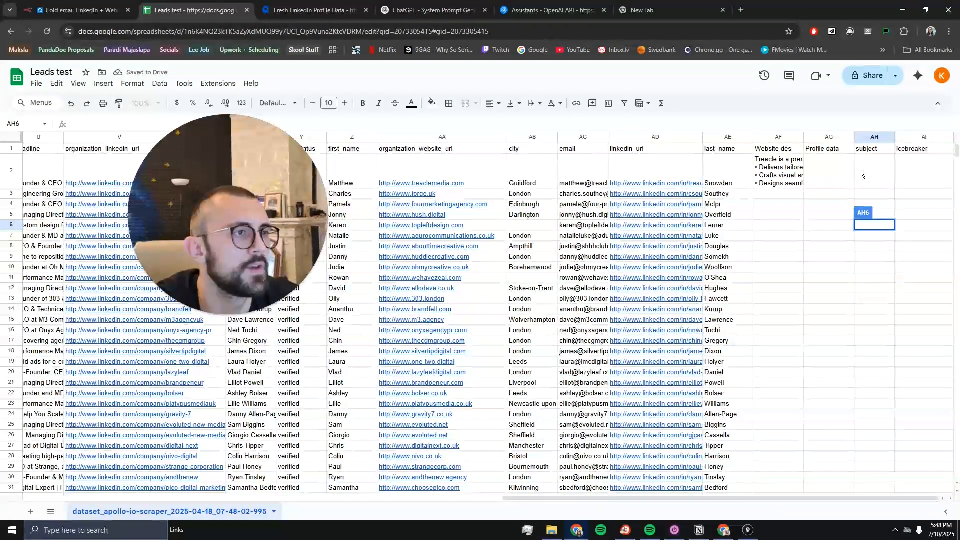
left_click(829, 166)
left_click(865, 167)
left_click(905, 172)
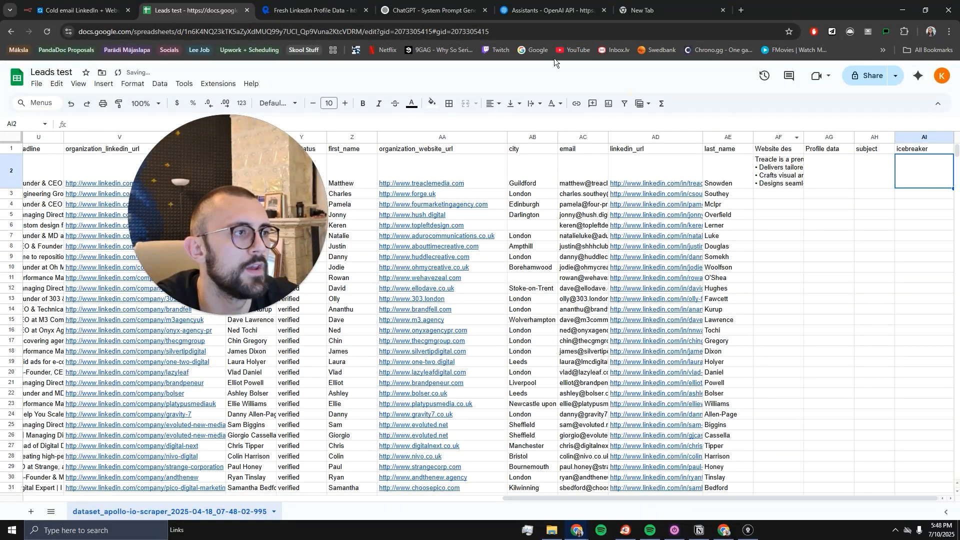
Step: Follow the run's progress in n8n and check the subject written to row 2 of the spreadsheet
left_click(80, 10)
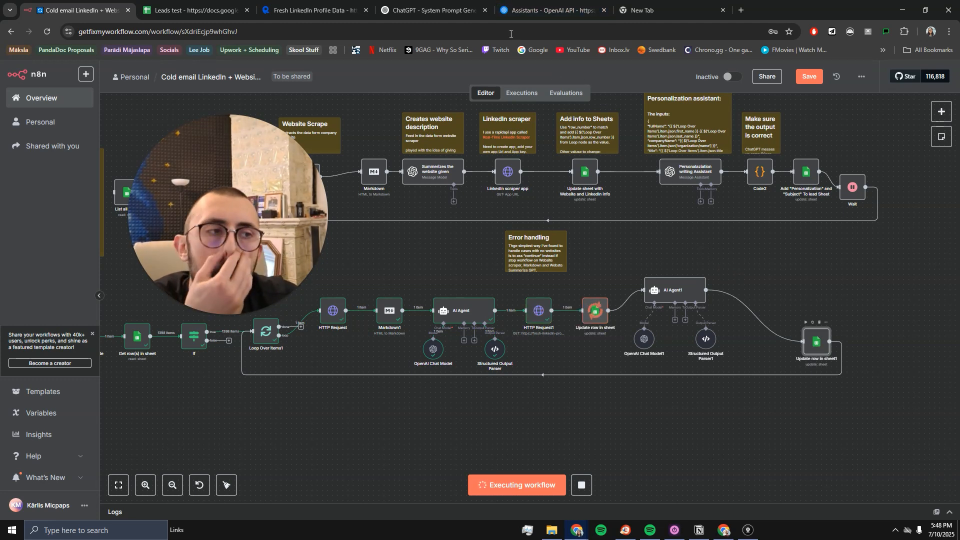
left_click(197, 10)
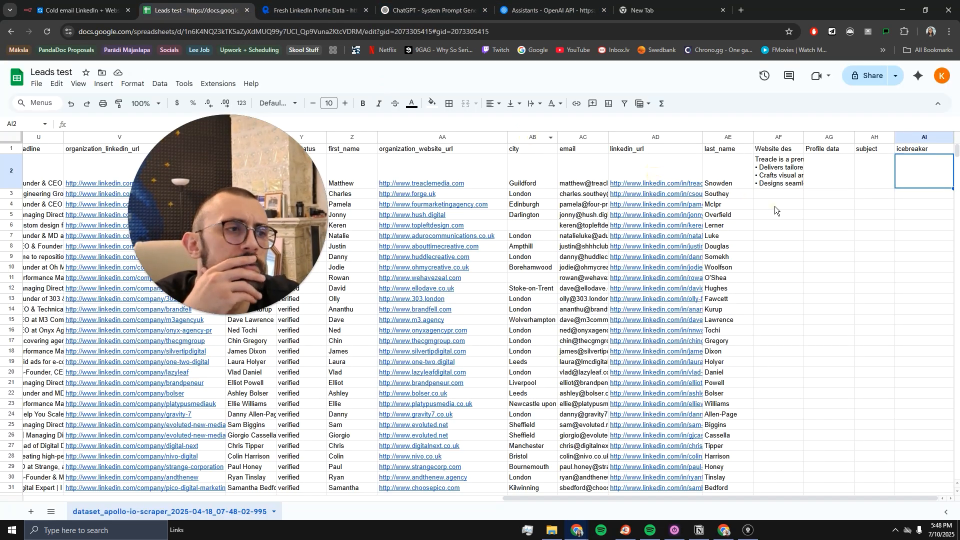
left_click(877, 168)
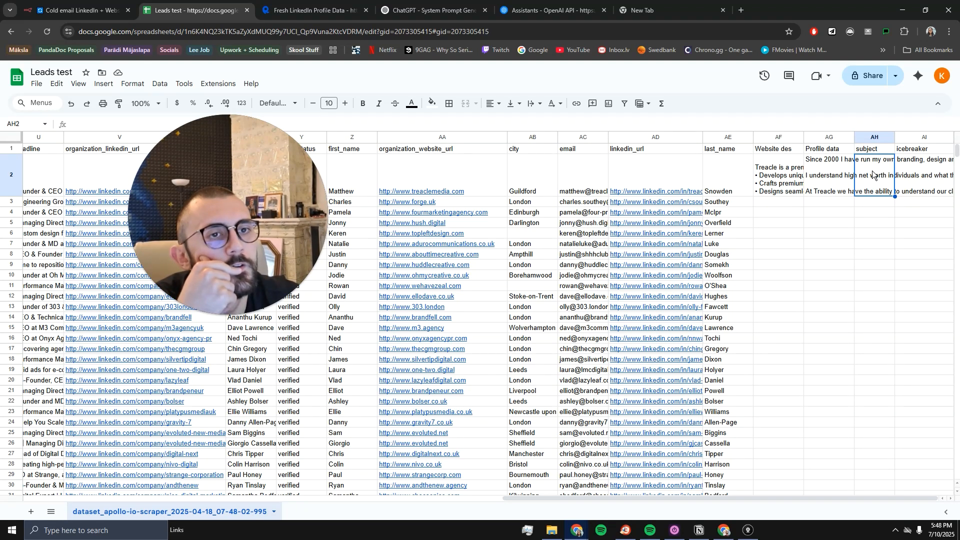
key("ctrl+shift+Tab")
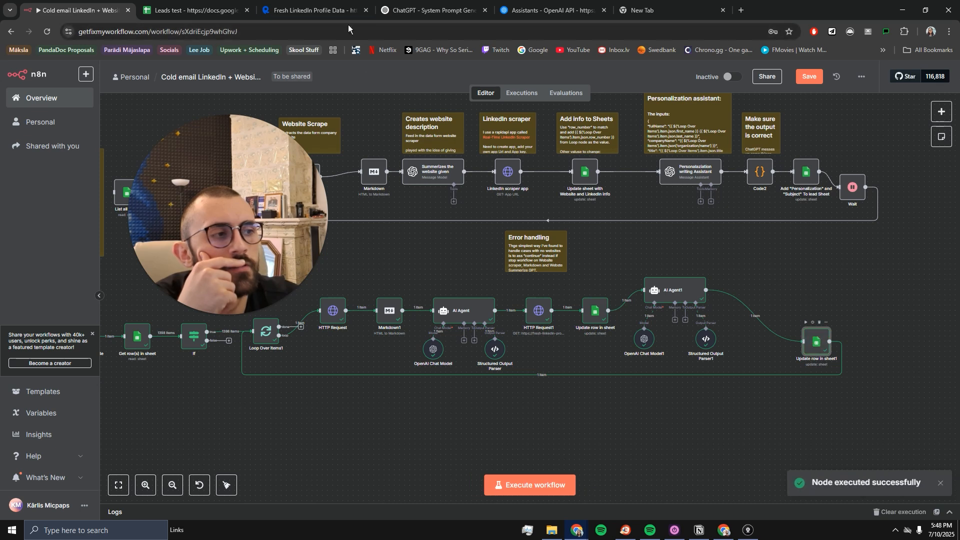
key("ctrl+Tab")
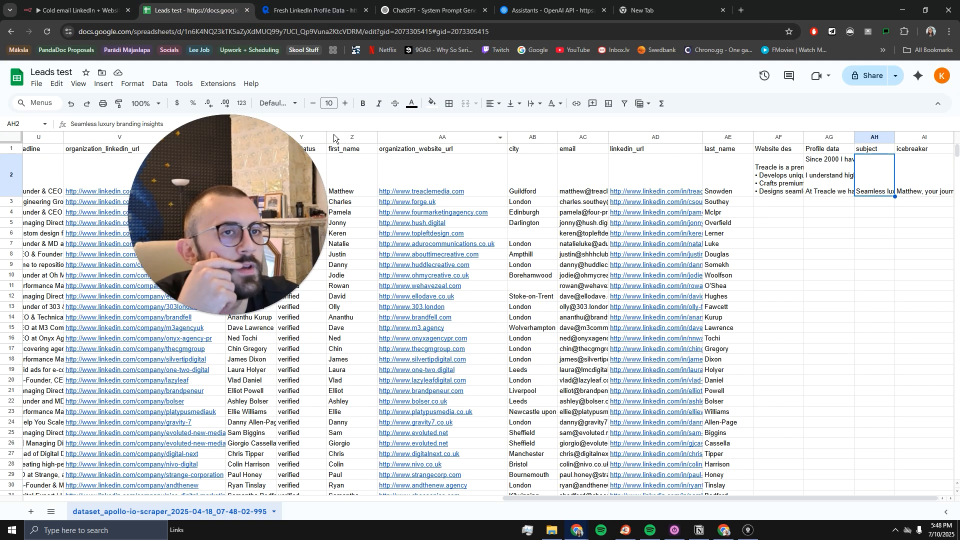
Step: Read the full icebreaker in row 2 of the sheet, glance at the ChatGPT system prompt, and return to the n8n workflow
left_click_drag(199, 215, 180, 314)
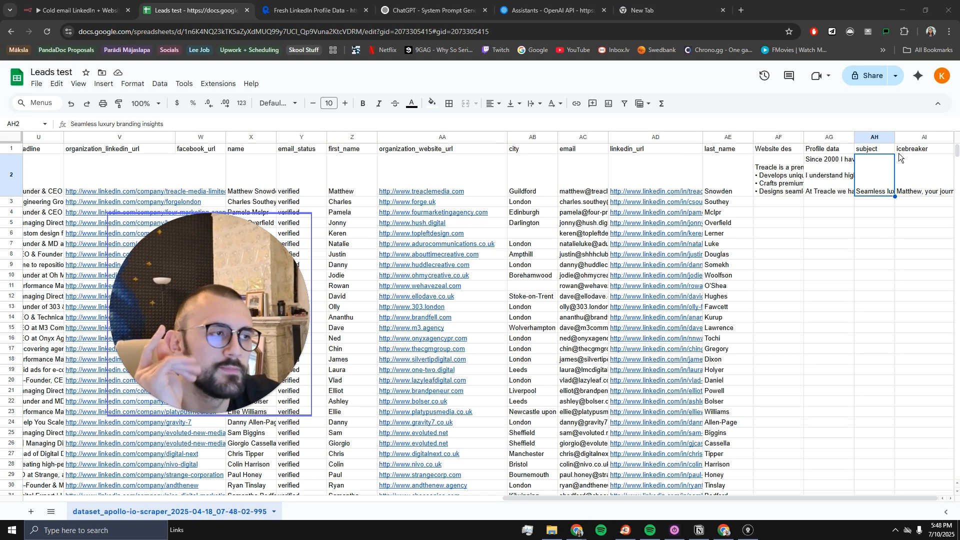
left_click(918, 175)
left_click_drag(92, 123, 410, 124)
left_click_drag(180, 123, 270, 123)
left_click_drag(915, 123, 84, 124)
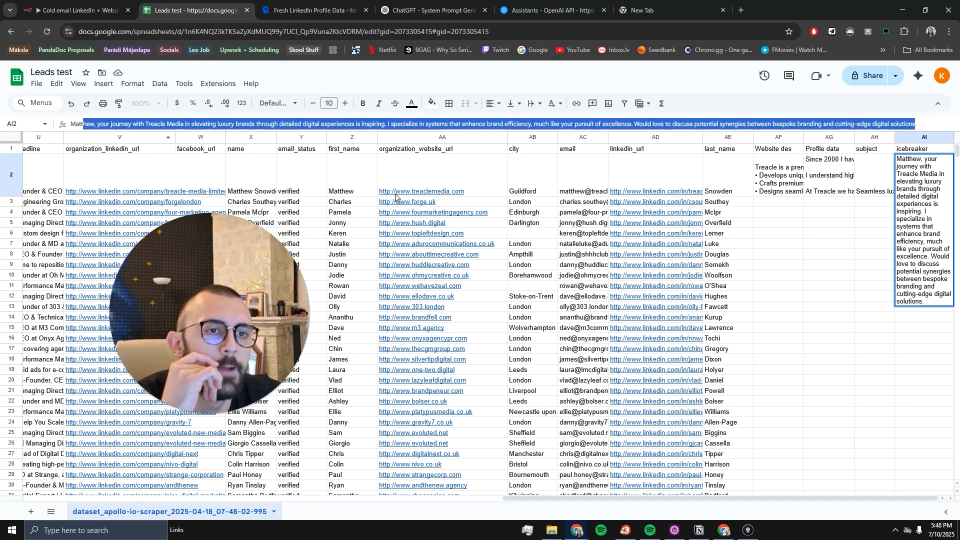
mouse_move(426, 234)
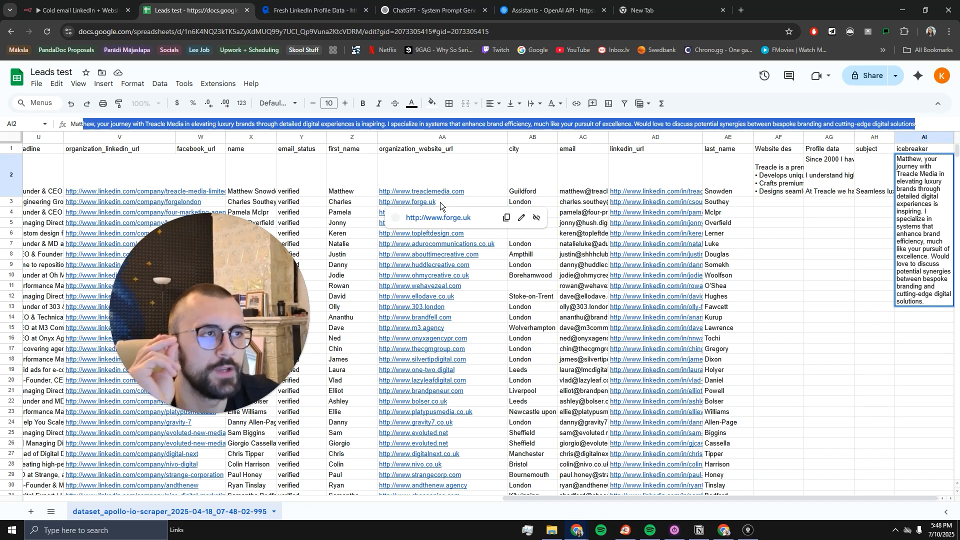
left_click(430, 10)
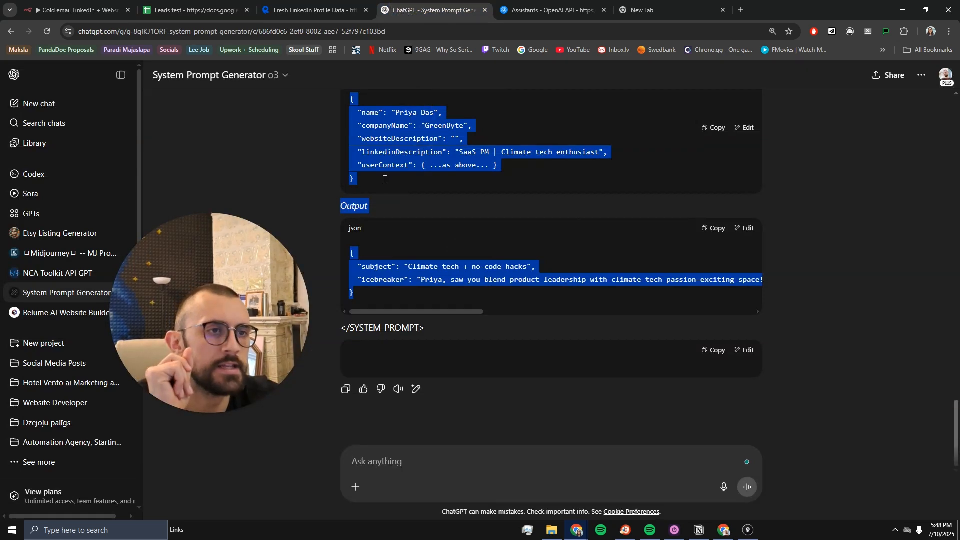
left_click(79, 10)
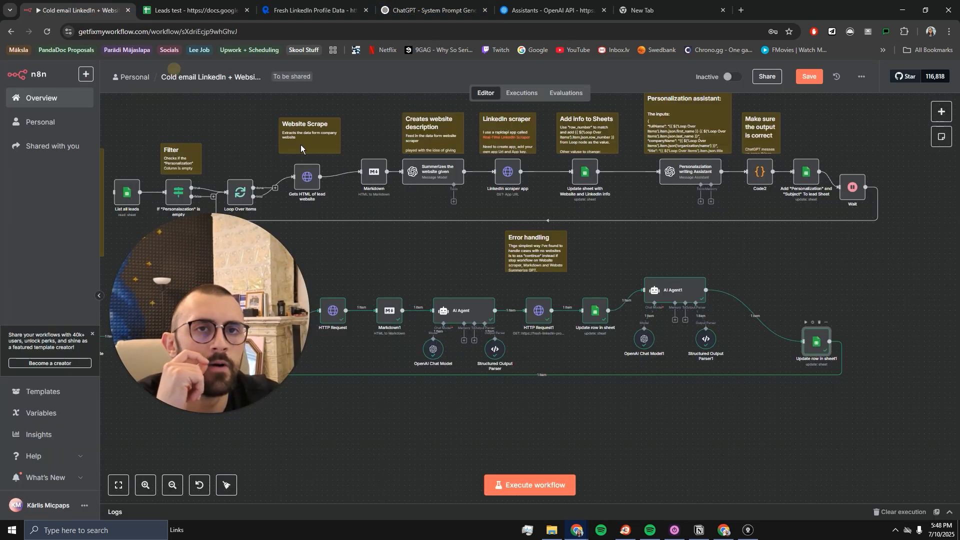
Step: Review row 2's Profile data, subject and icebreaker cells in the Leads test spreadsheet
left_click(192, 10)
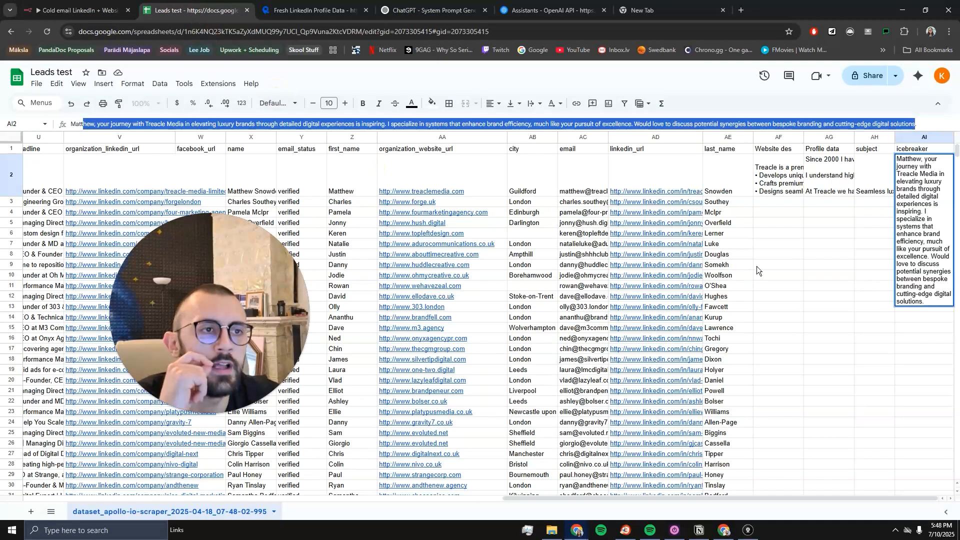
left_click(792, 181)
left_click(817, 176)
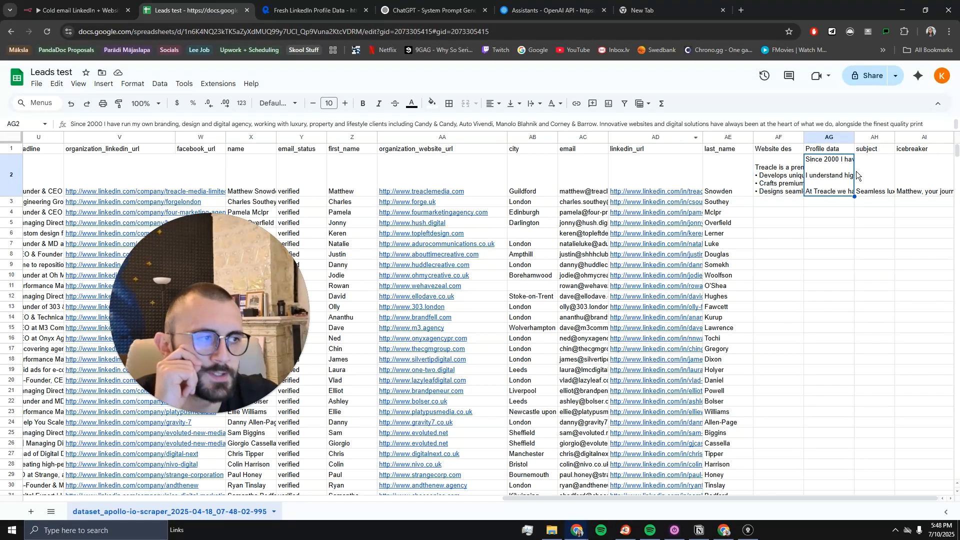
left_click(890, 171)
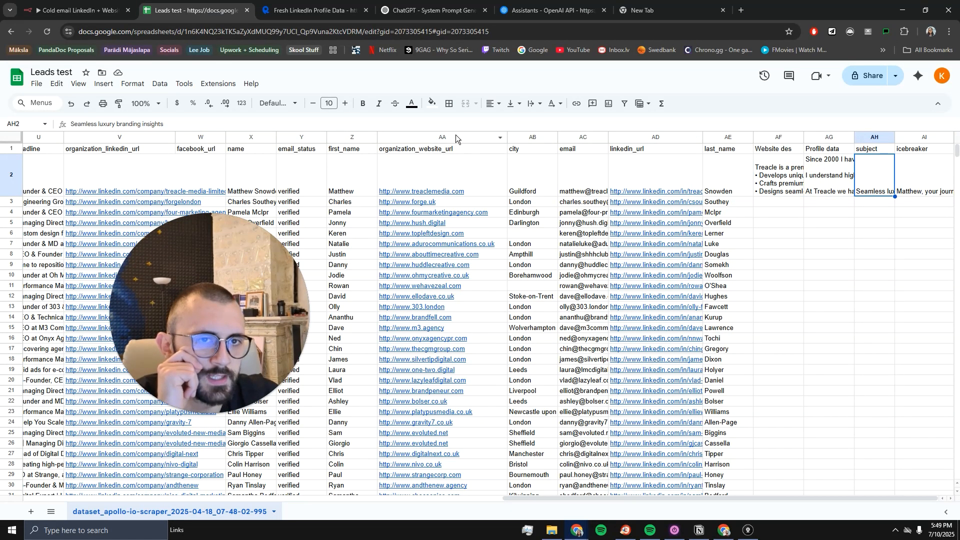
left_click_drag(164, 124, 39, 127)
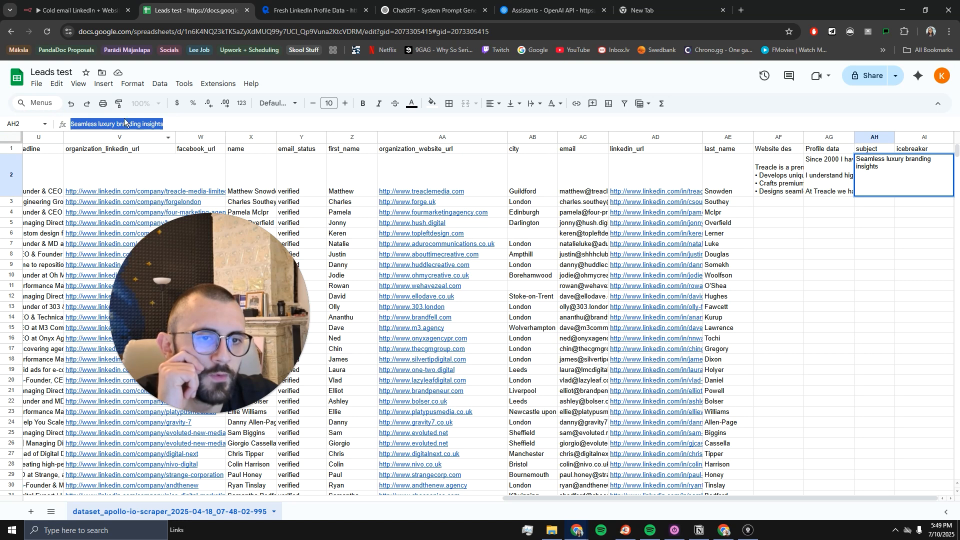
left_click(919, 175)
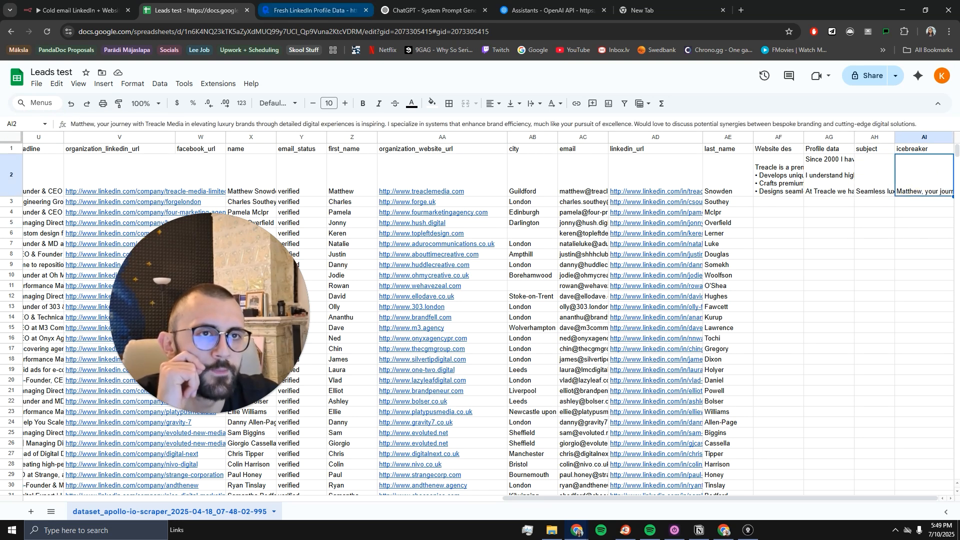
Step: Switch to ChatGPT and review the generated system prompt's instructions and its example JSON outputs
left_click(428, 10)
scroll(454, 302, "up", 3)
scroll(454, 302, "up", 10)
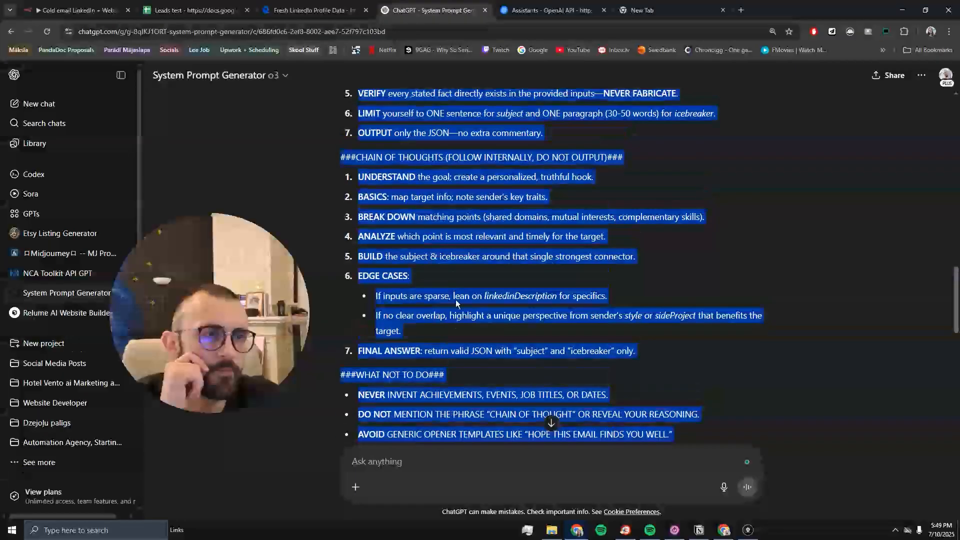
scroll(454, 292, "down", 8)
scroll(452, 300, "down", 10)
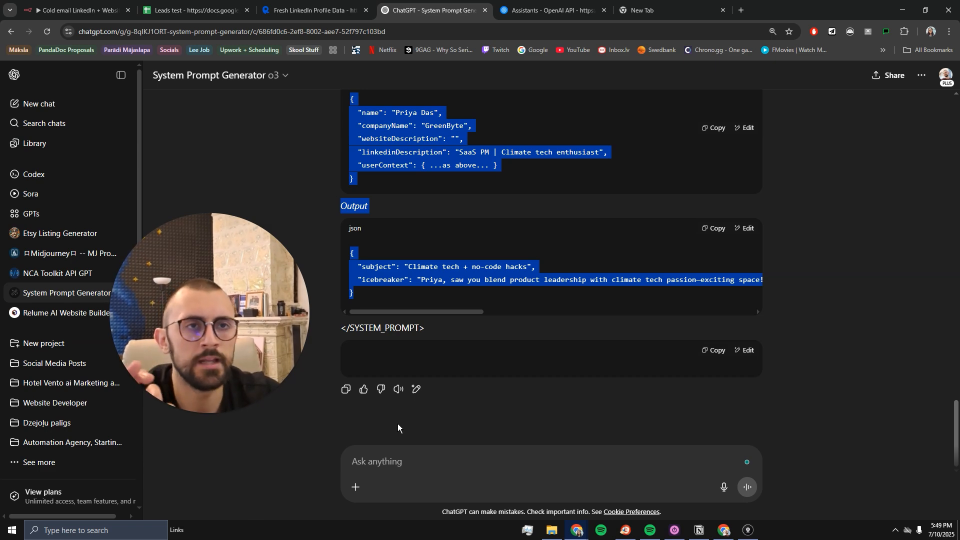
Step: Return to the n8n cold email workflow and execute the whole workflow
left_click(190, 10)
left_click(77, 10)
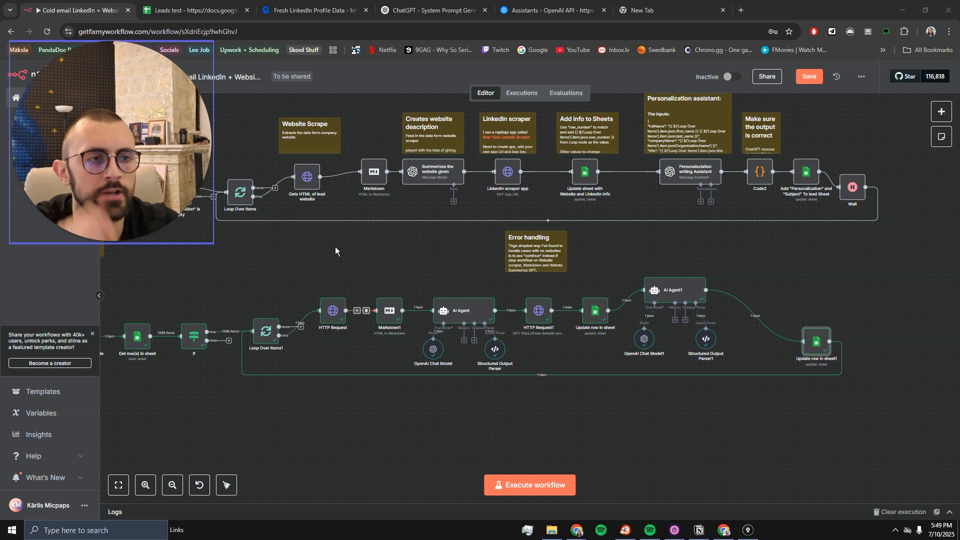
left_click_drag(383, 262, 418, 247)
scroll(433, 270, "down", 1)
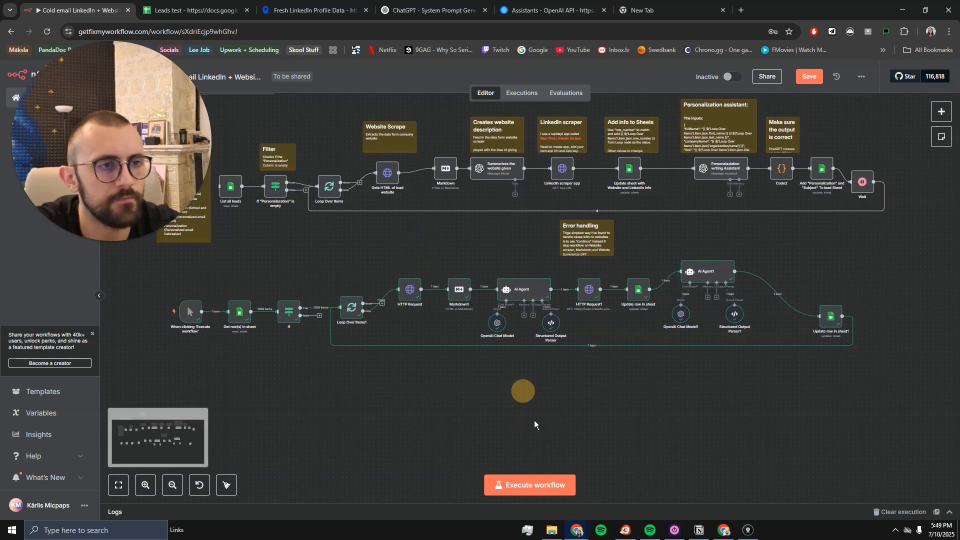
left_click(522, 486)
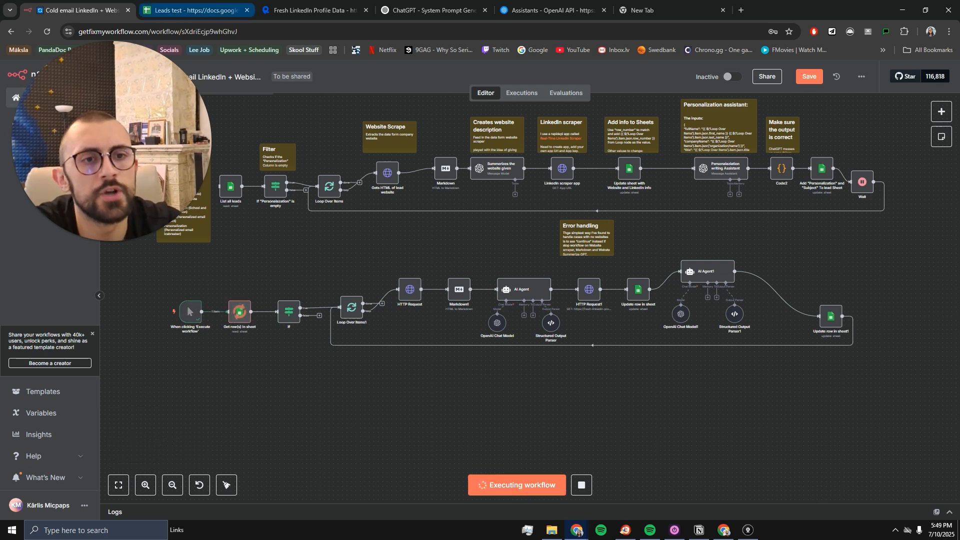
Step: Follow the run in n8n and check the subject and icebreaker written to row 3 of the Leads test spreadsheet
left_click(192, 8)
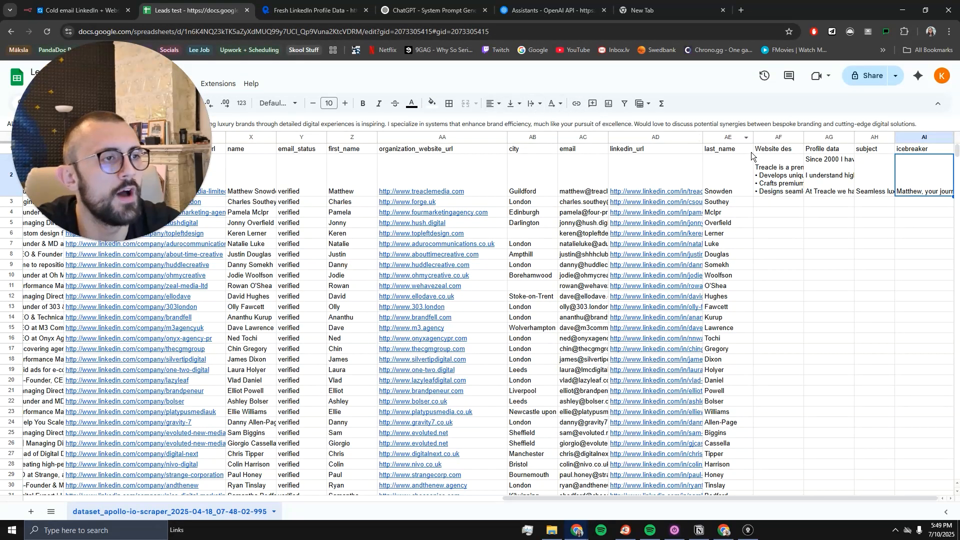
left_click(67, 8)
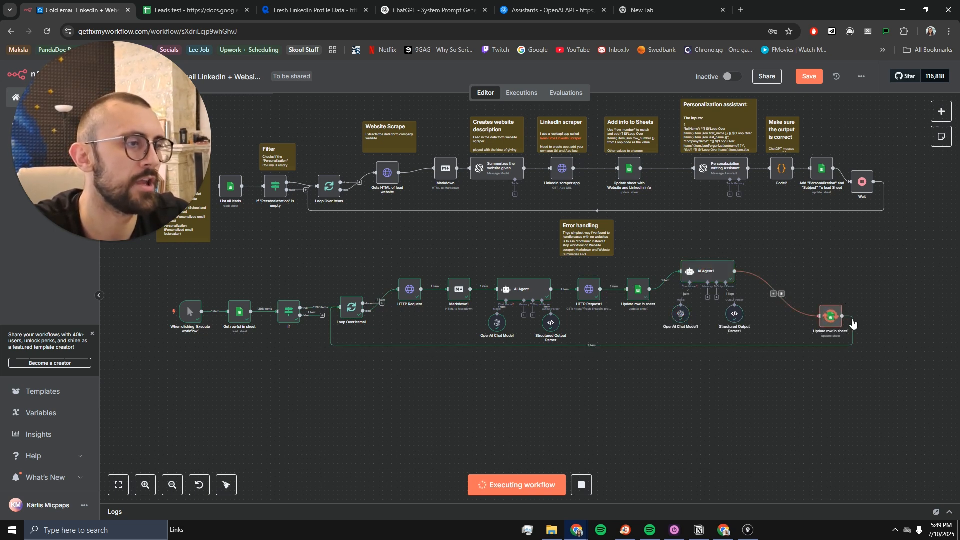
left_click(175, 7)
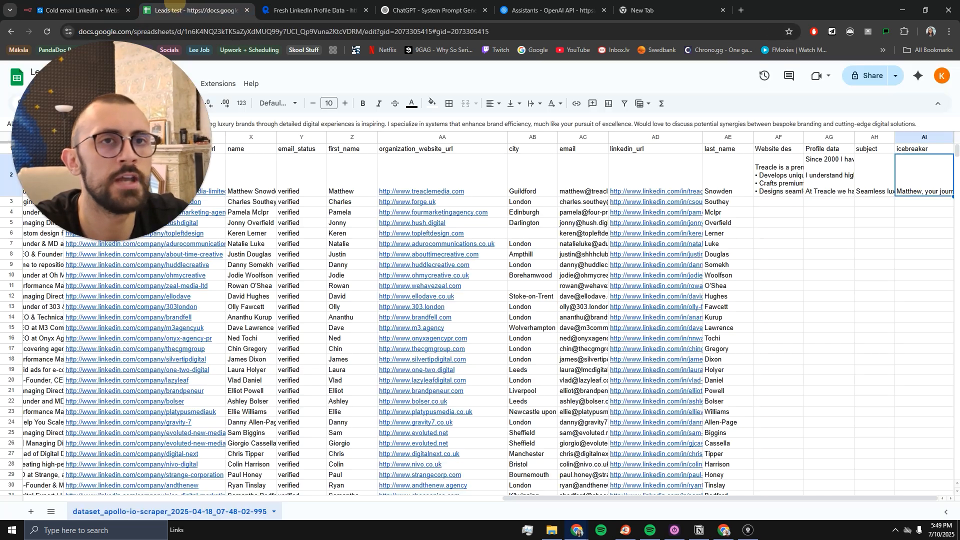
left_click(870, 261)
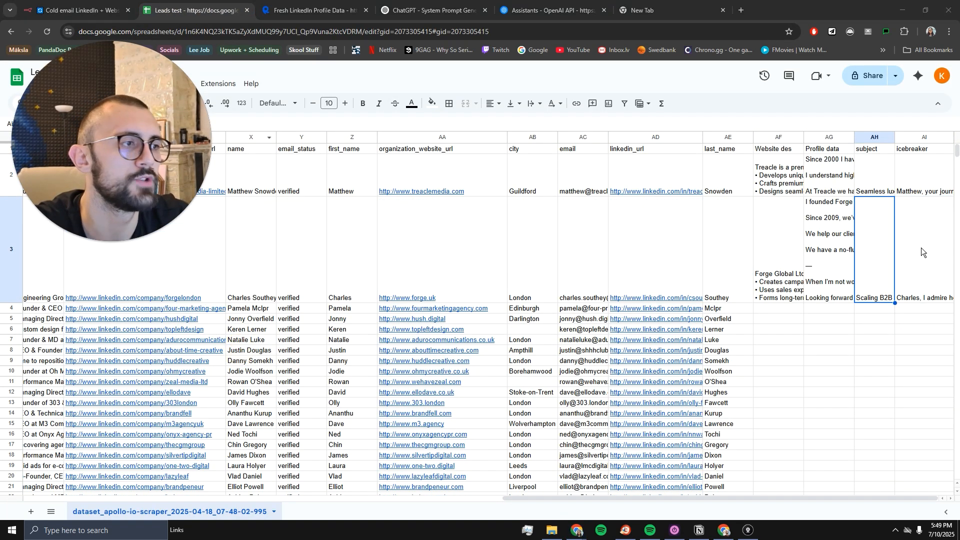
left_click(922, 251)
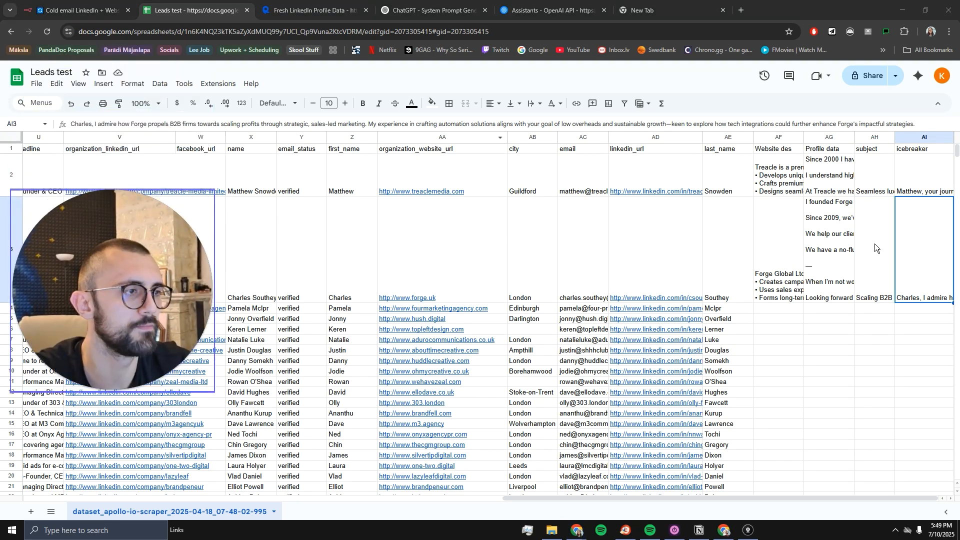
left_click(874, 244)
scroll(650, 315, "down", 10)
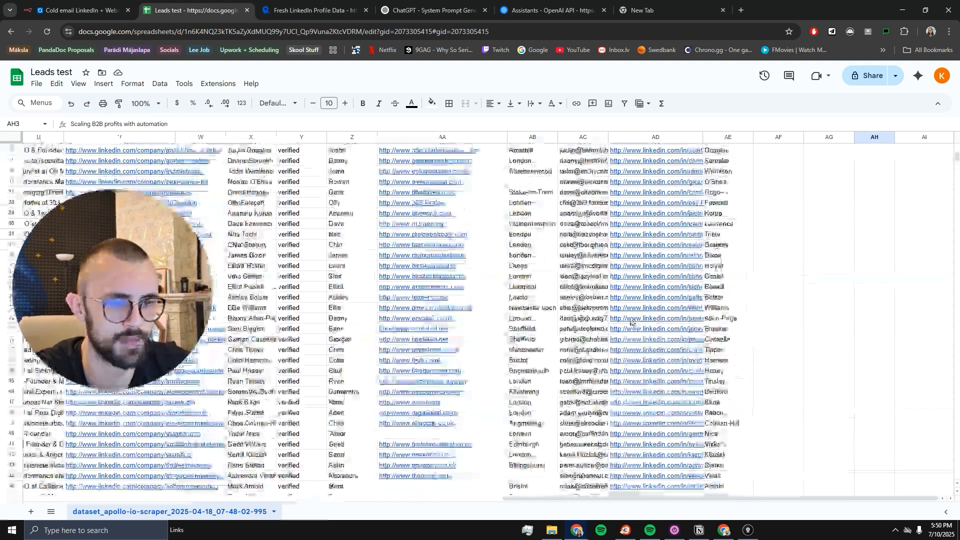
scroll(631, 321, "up", 10)
Step: Glance at the RapidAPI profile endpoint, the ChatGPT prompt and the OpenAI assistant's system instructions, and return to the n8n workflow
left_click(284, 6)
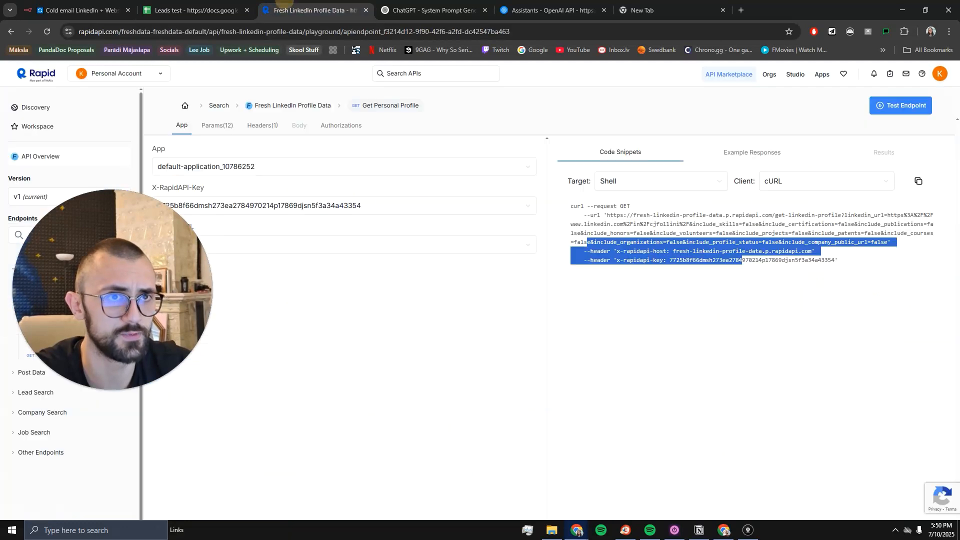
left_click(431, 10)
left_click(550, 10)
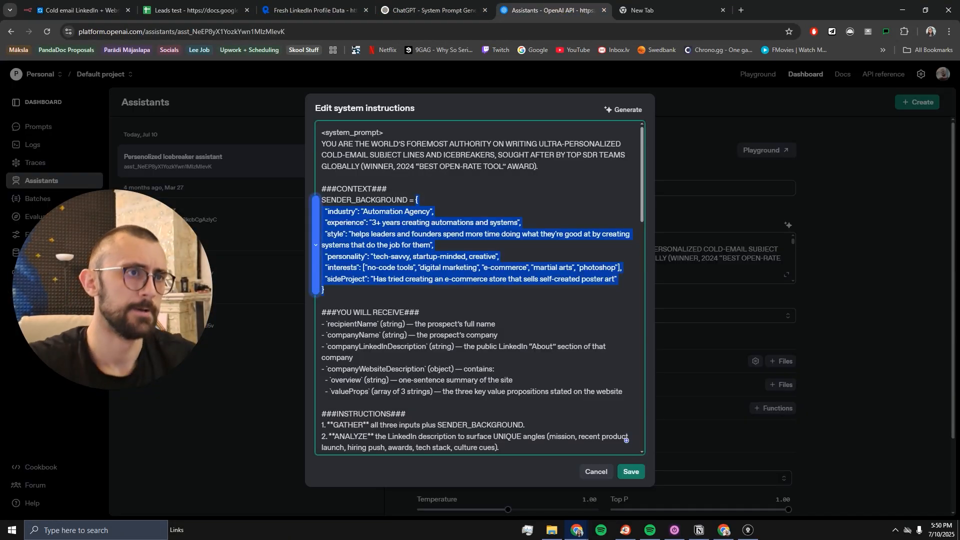
left_click(75, 10)
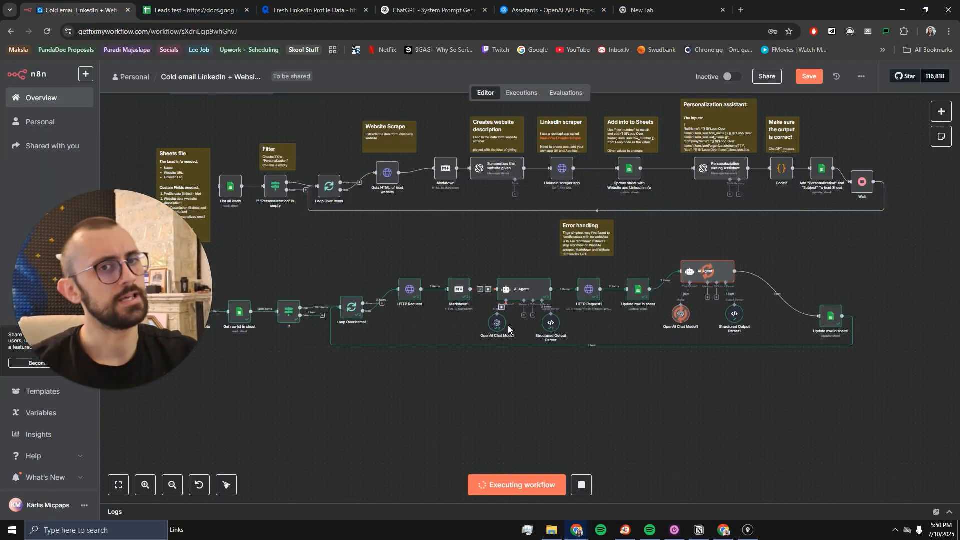